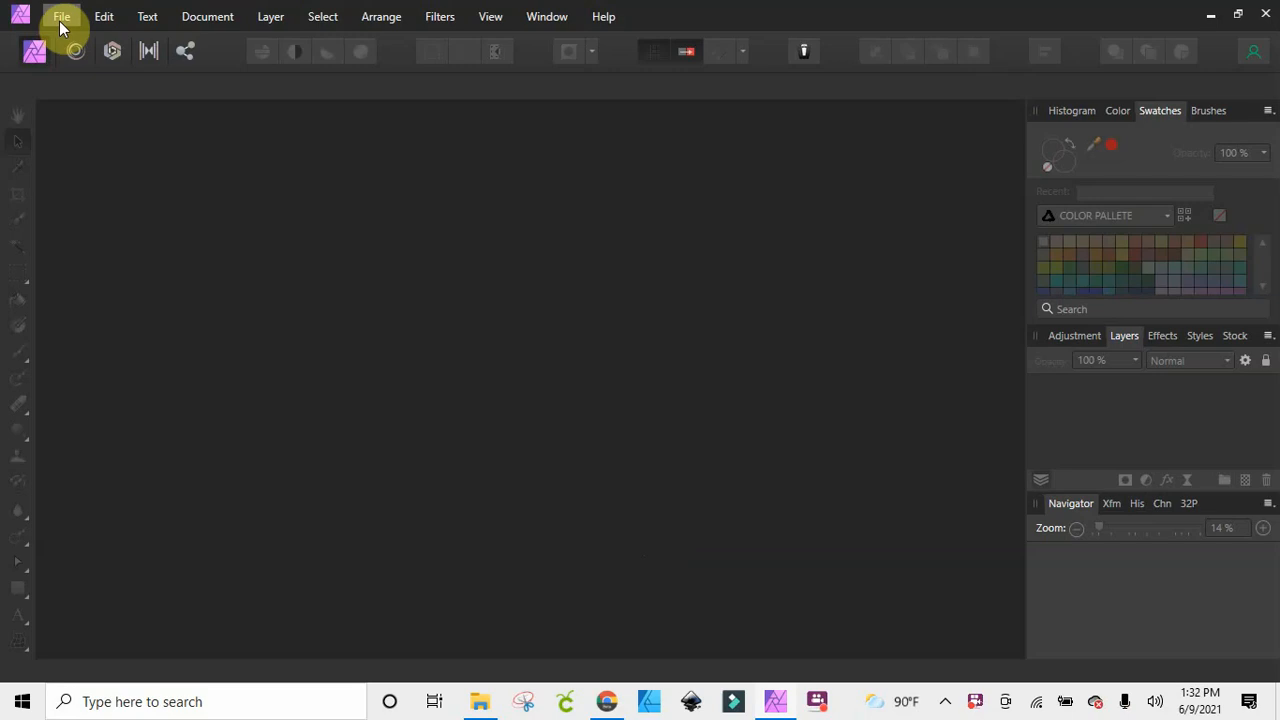
Create a new document from the PORTRAIT 8.5*11 preset
click(59, 21)
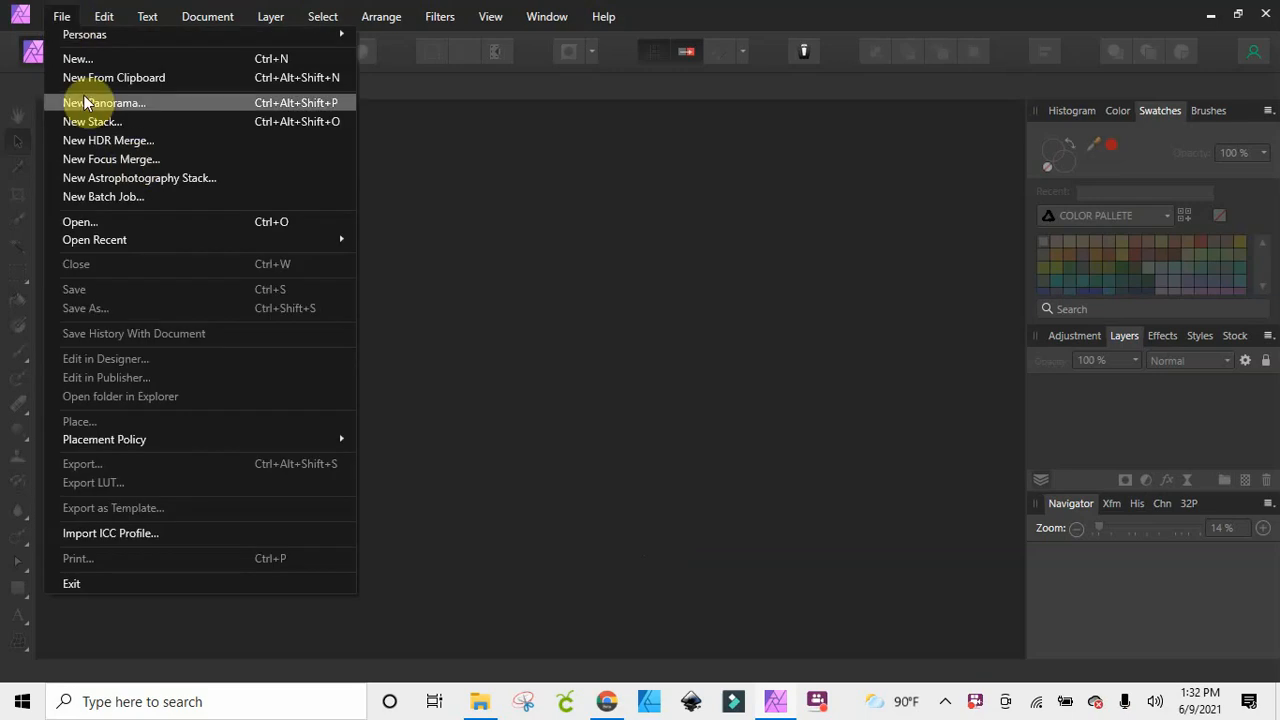
click(76, 59)
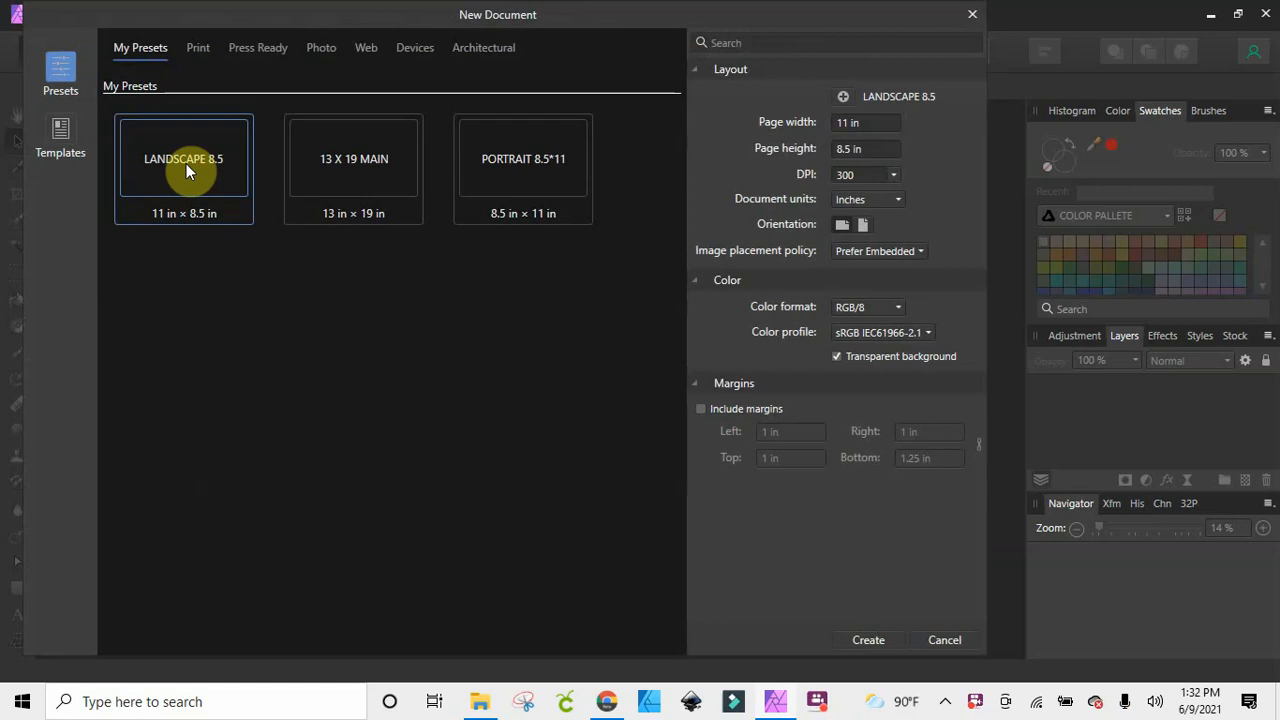
click(530, 168)
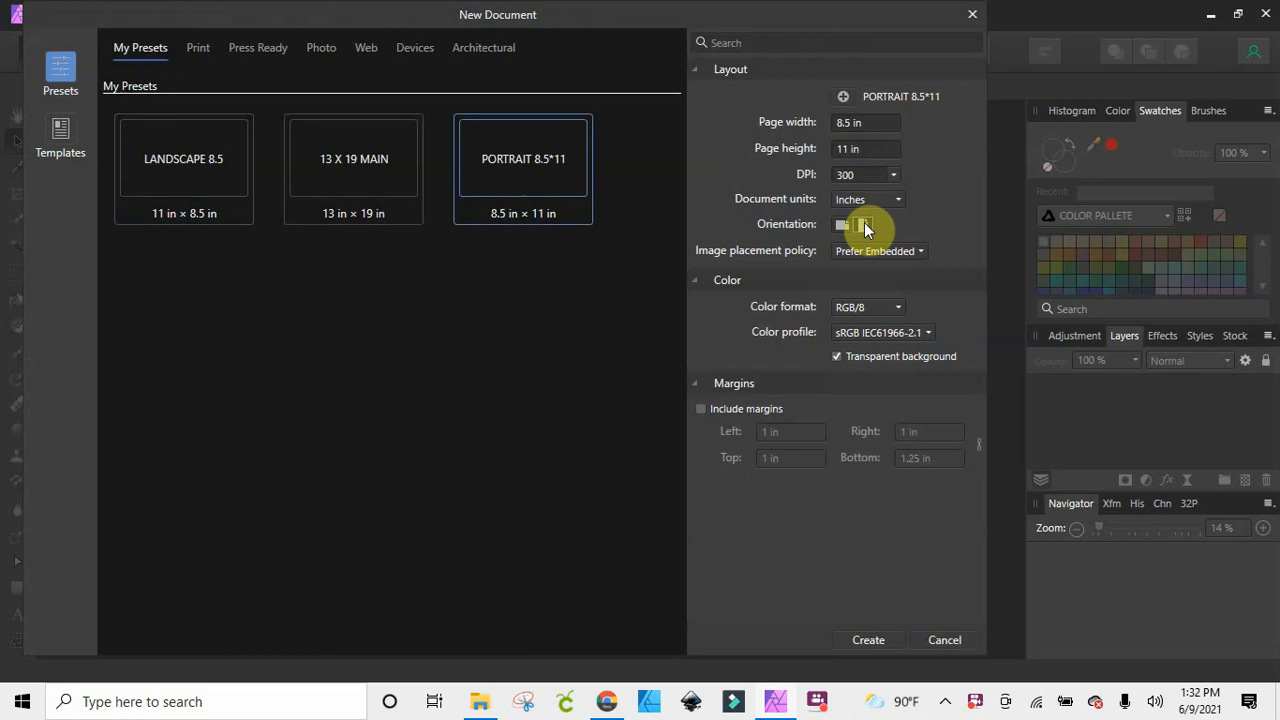
click(866, 640)
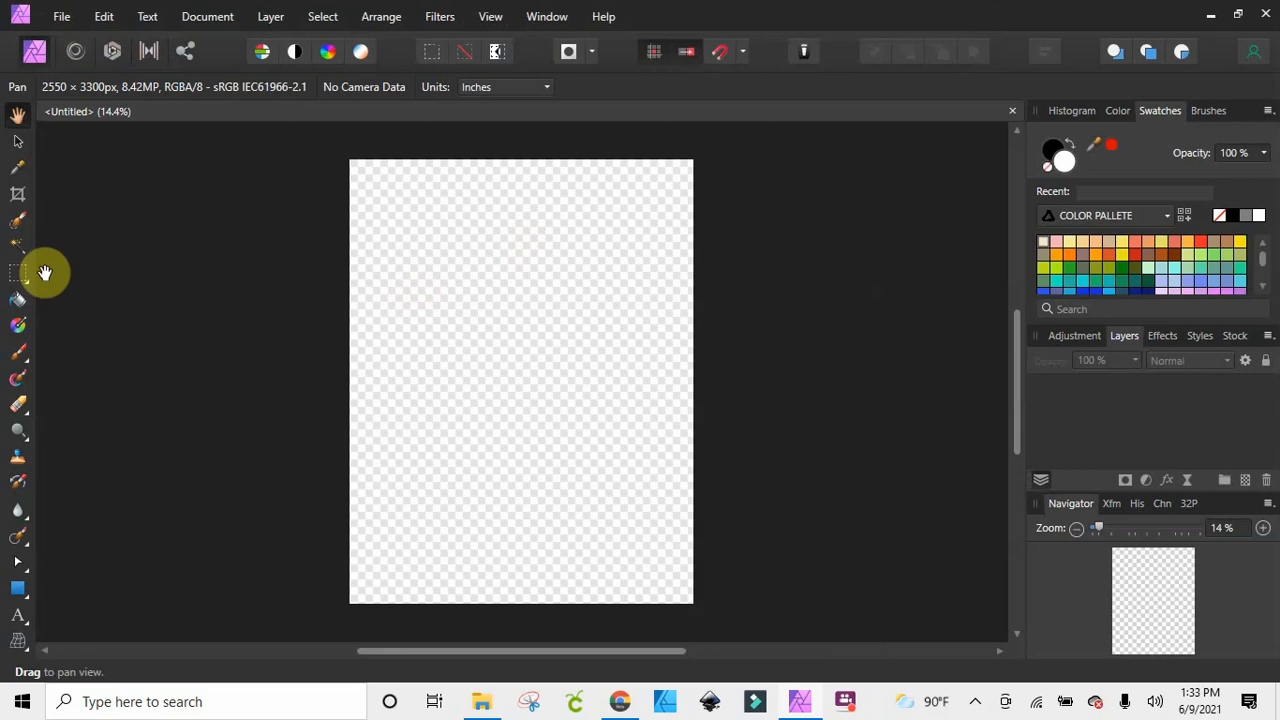
Draw a rectangle covering the whole page and fill it with a light grey from the COLOR PALLETE swatches
click(18, 615)
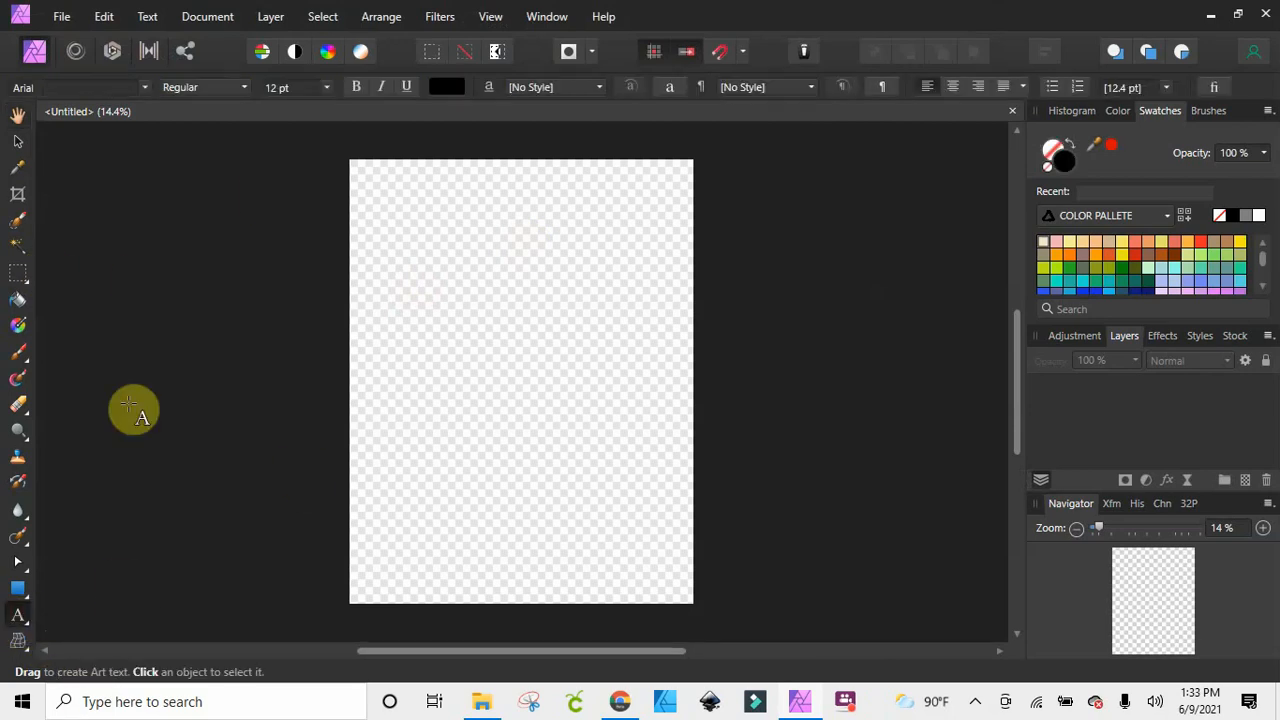
click(19, 589)
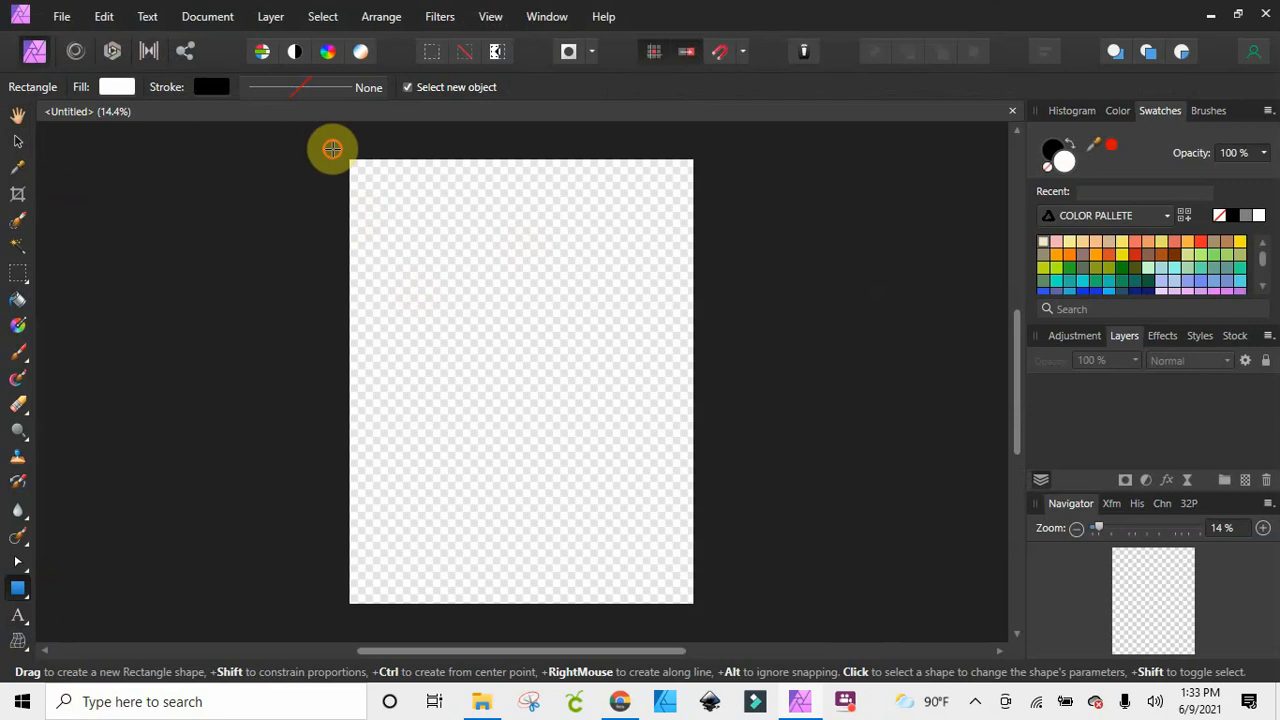
mouse_move(332, 152)
mouse_down()
mouse_move(686, 158)
mouse_move(714, 286)
mouse_move(733, 603)
mouse_up()
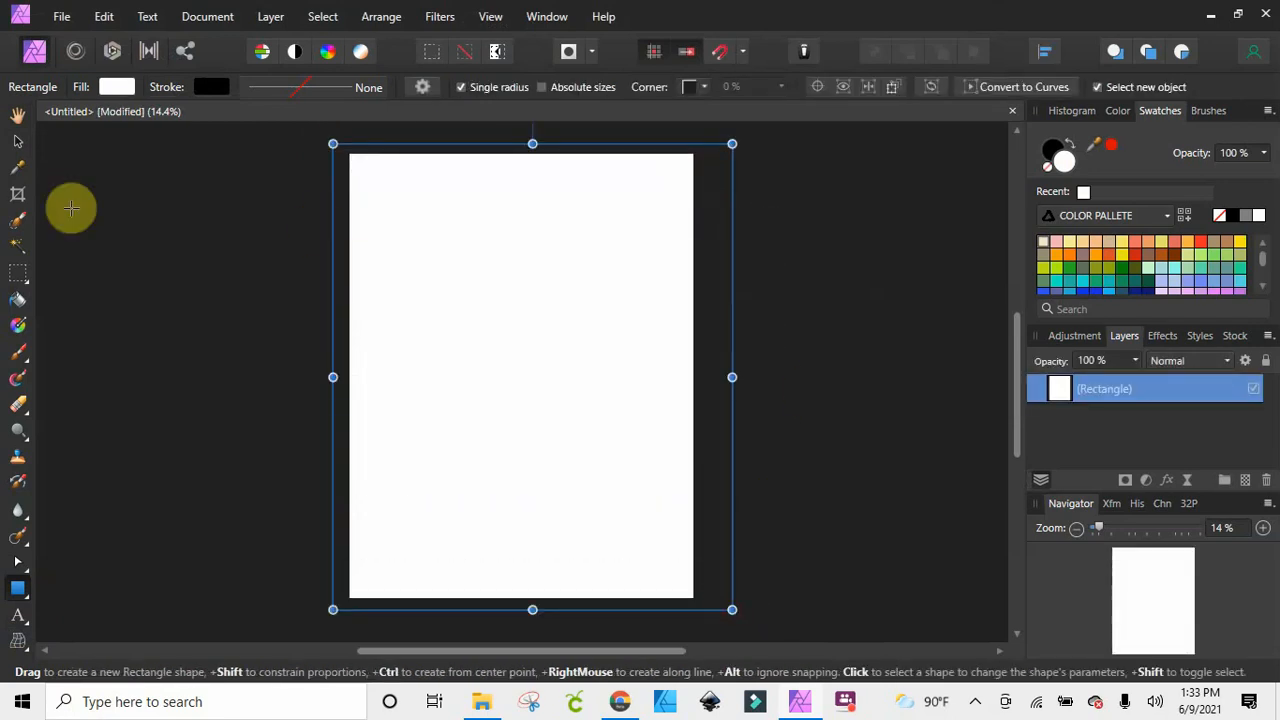
click(16, 143)
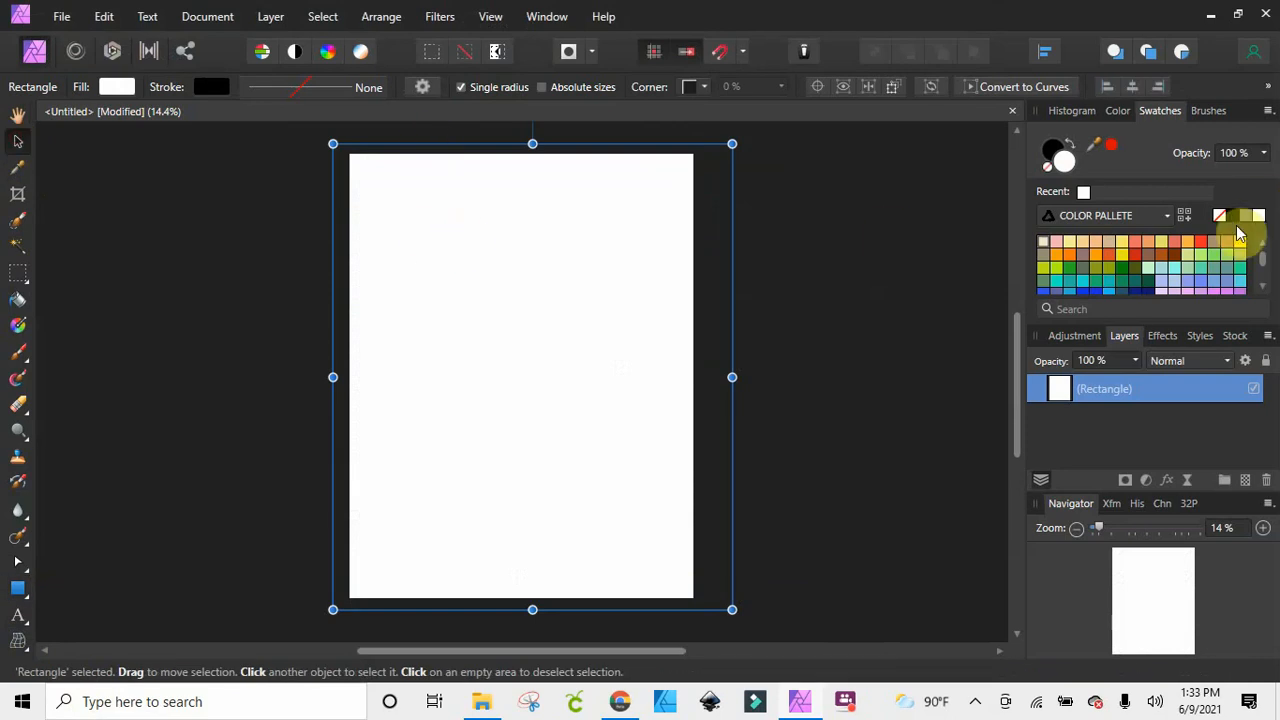
click(1244, 216)
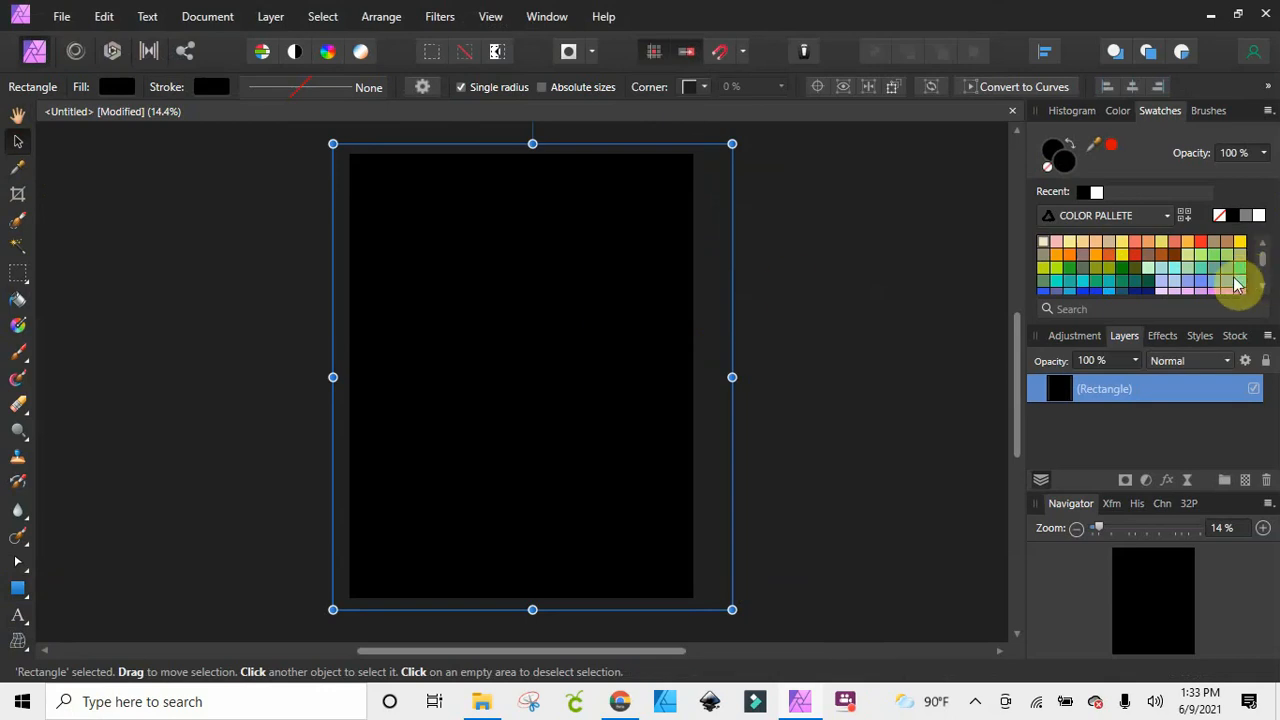
scroll(1203, 287, down, 2)
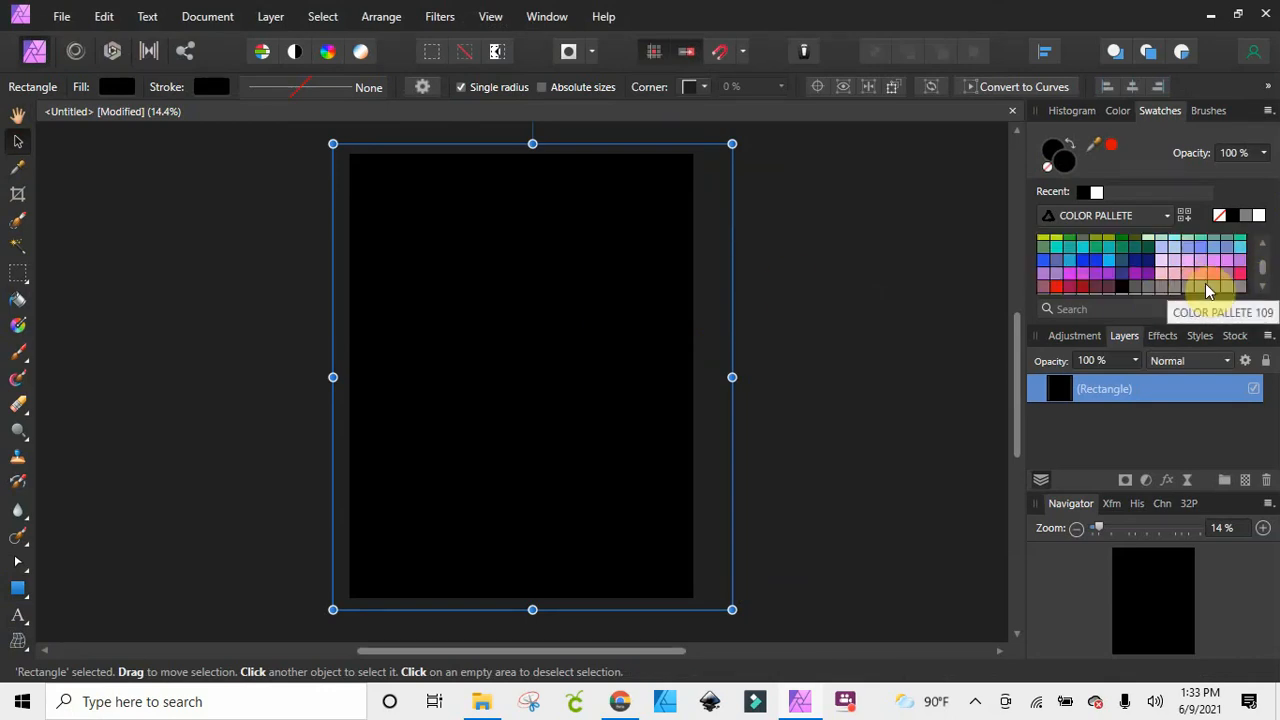
click(1206, 288)
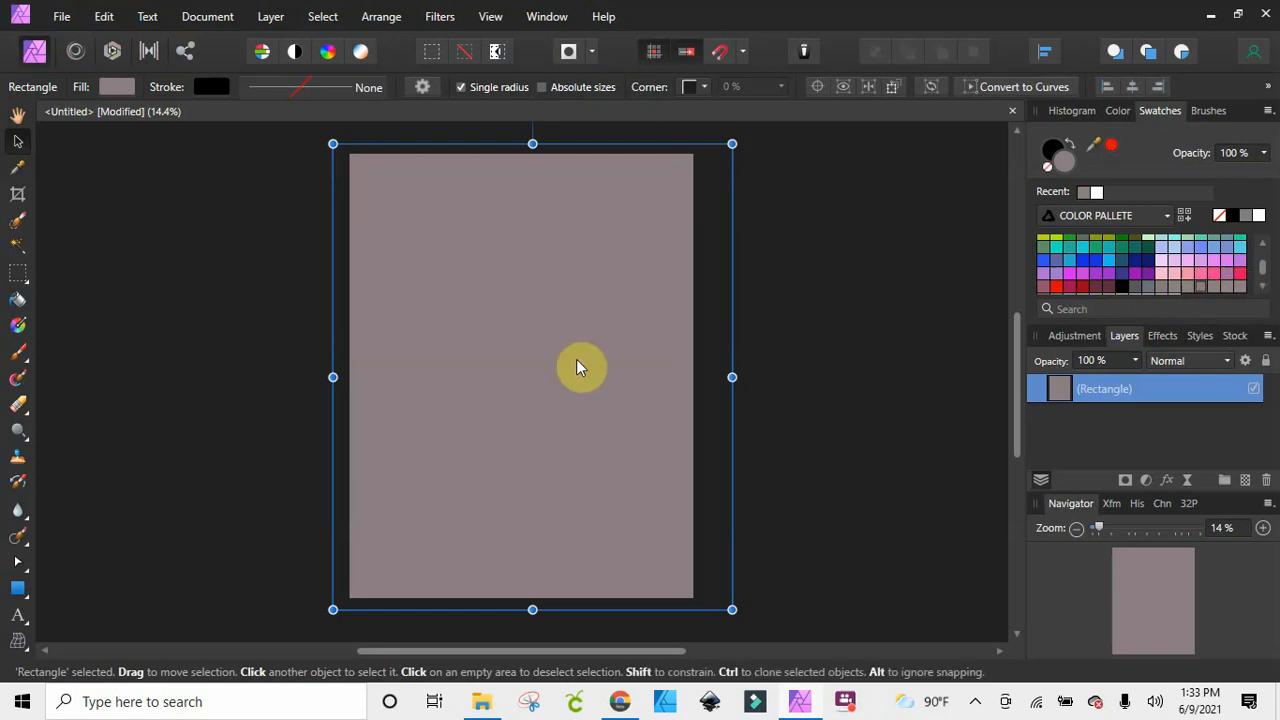
scroll(1250, 280, down, 2)
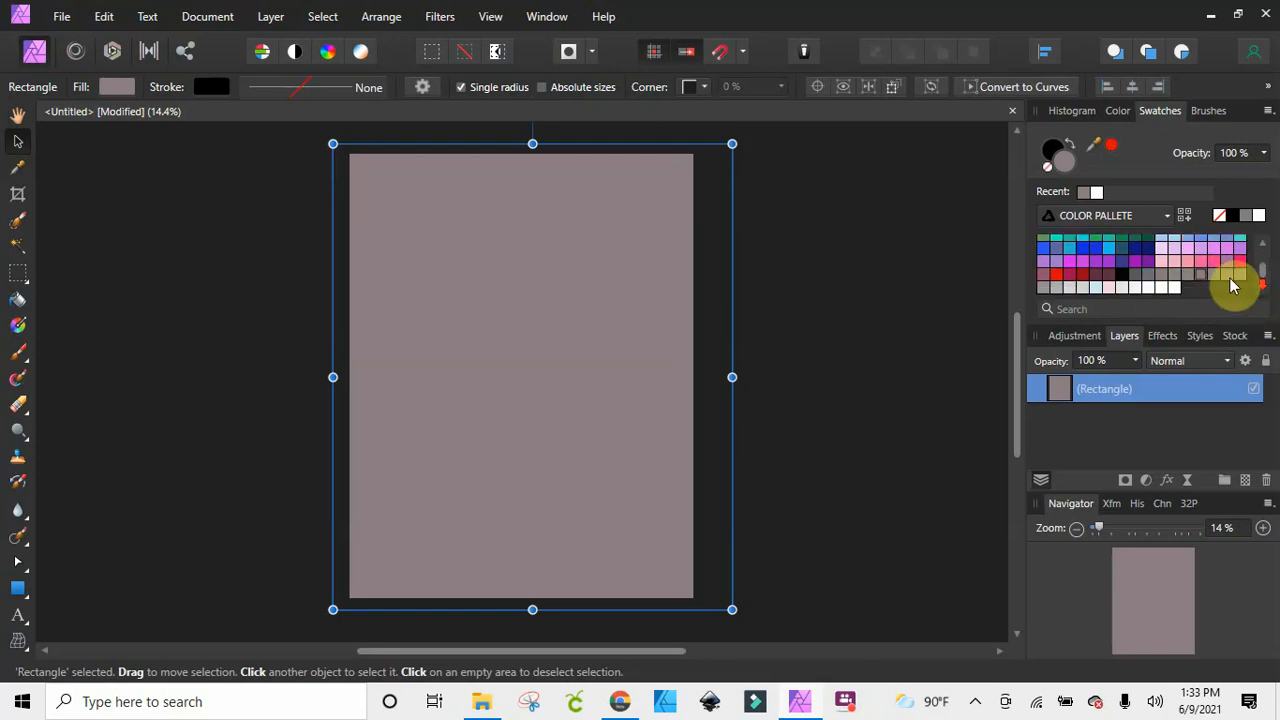
click(1056, 288)
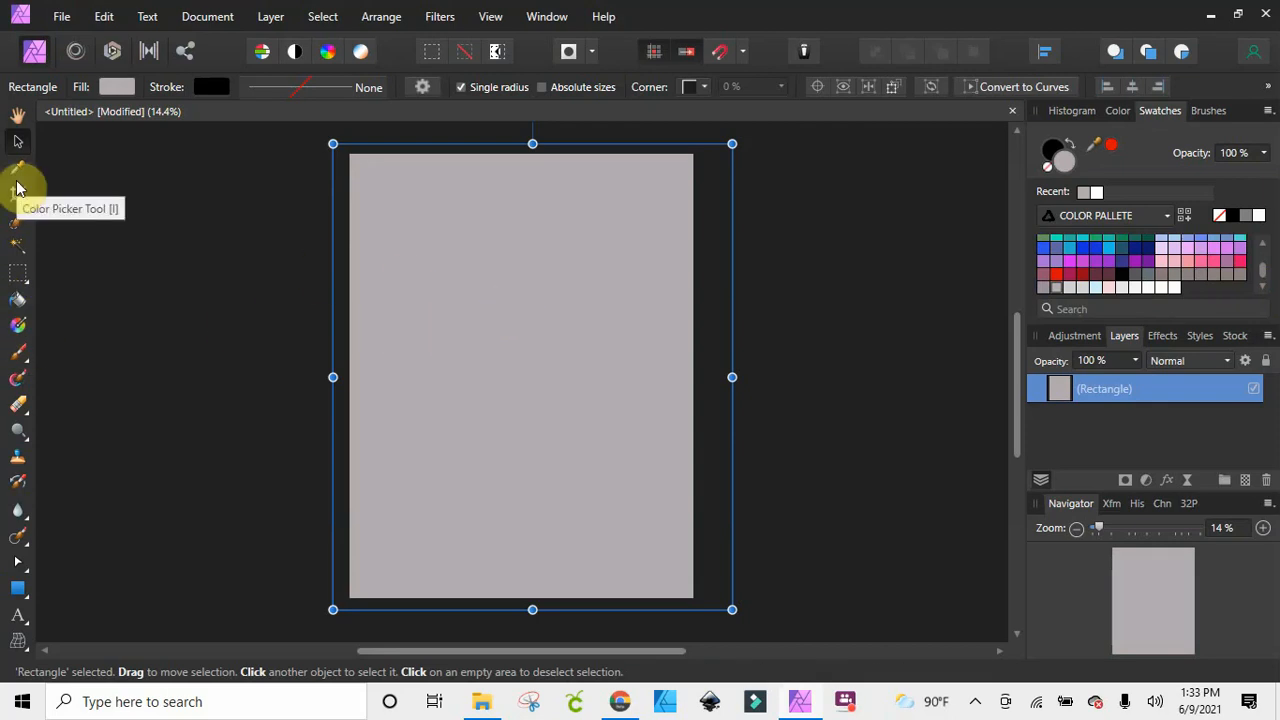
Apply a horizontal linear gradient across the rectangle and set its end stop to a brownish grey from the COLOR PALLETE swatches
click(18, 325)
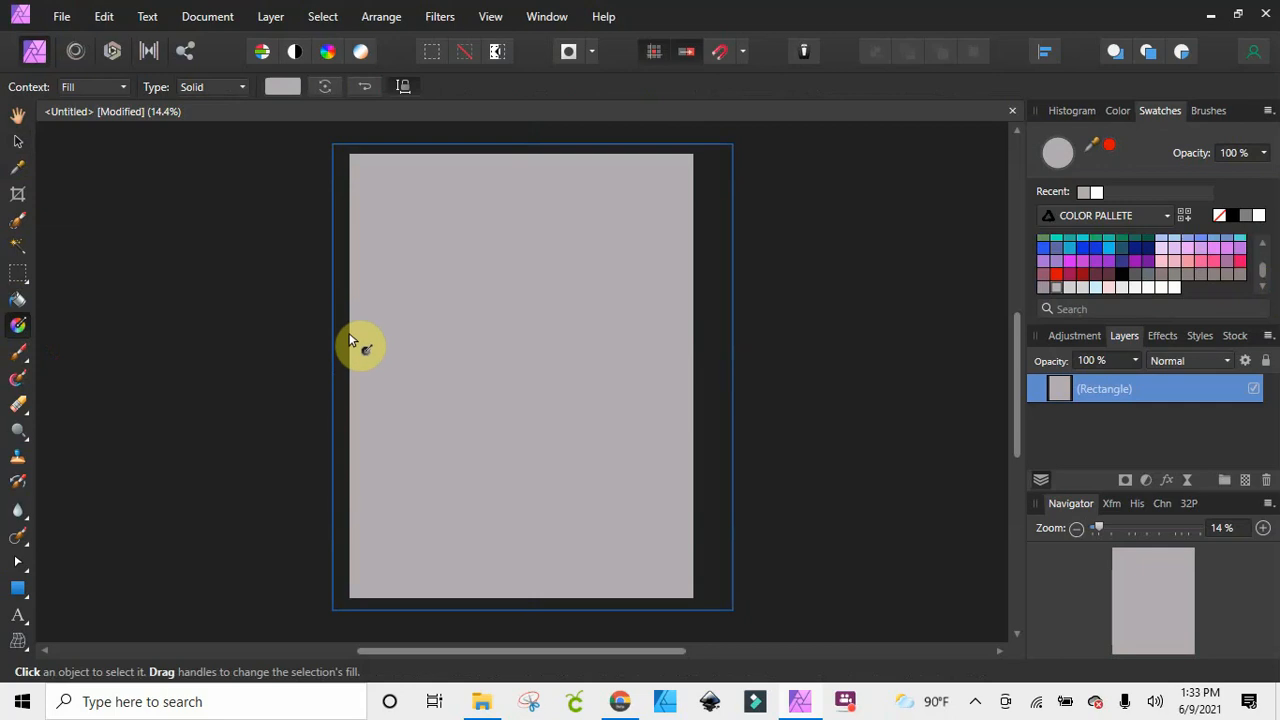
drag(349, 337, 686, 343)
click(280, 86)
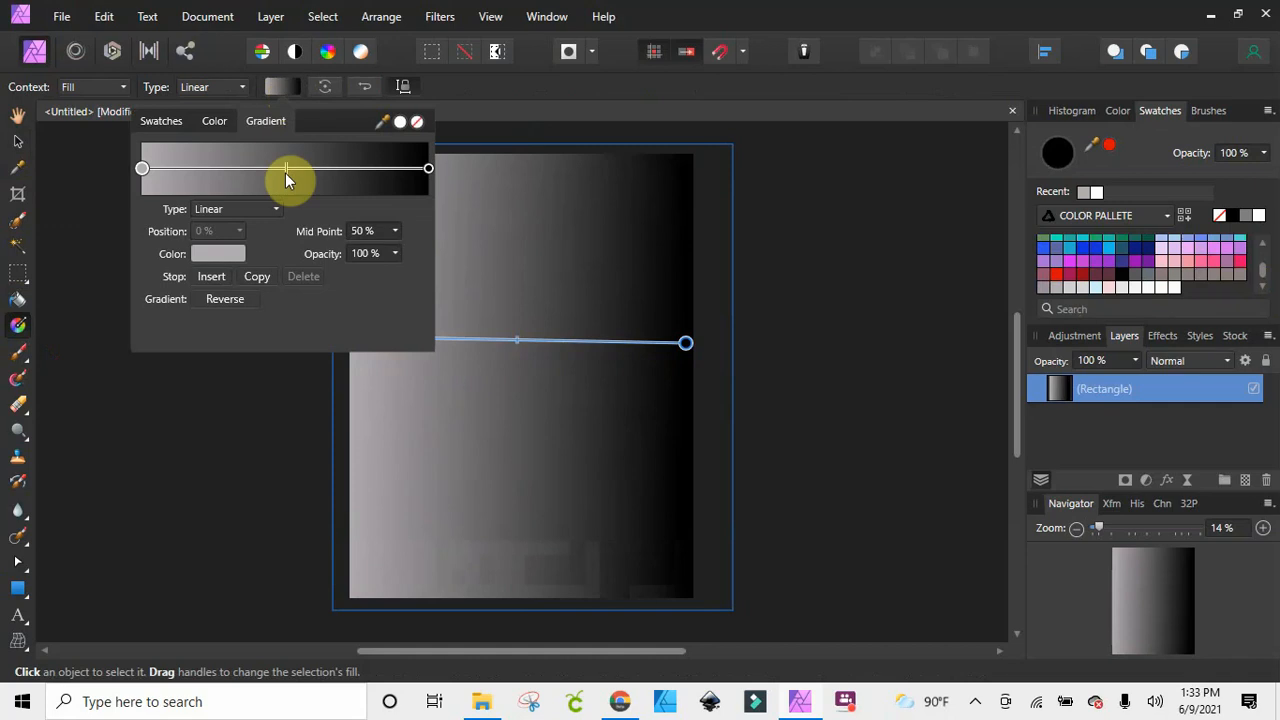
click(428, 168)
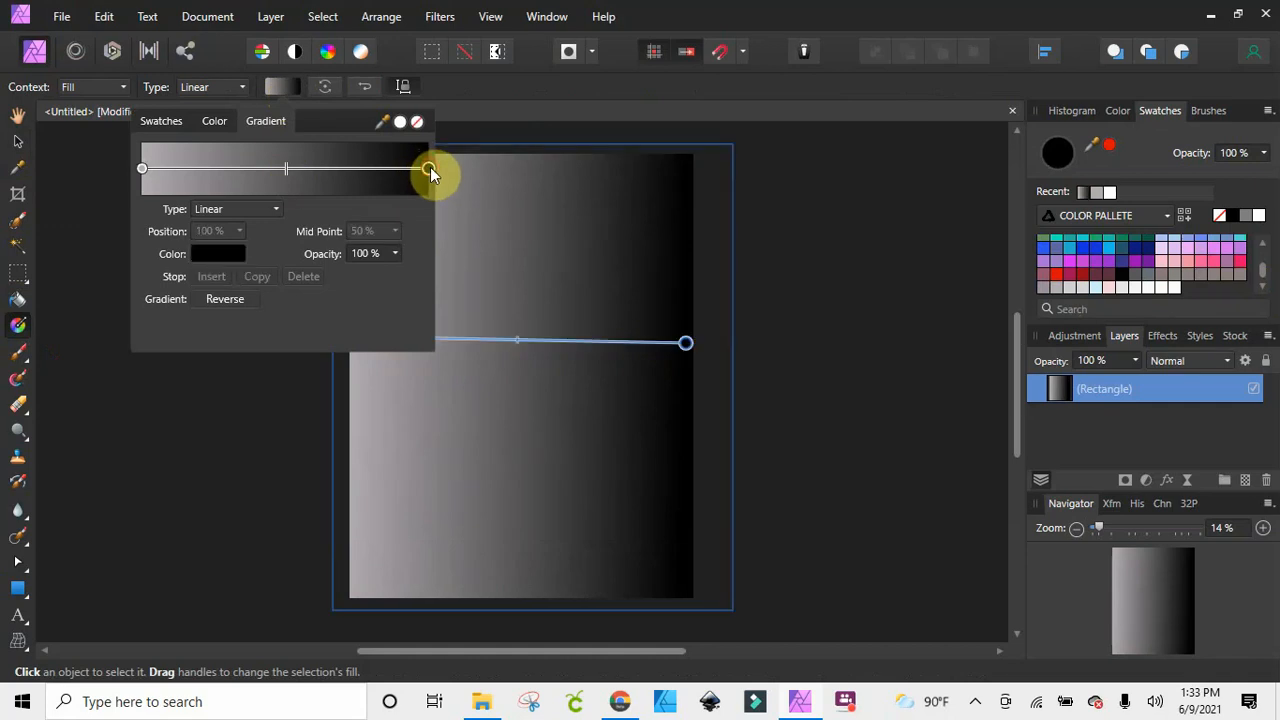
click(228, 256)
scroll(211, 429, down, 3)
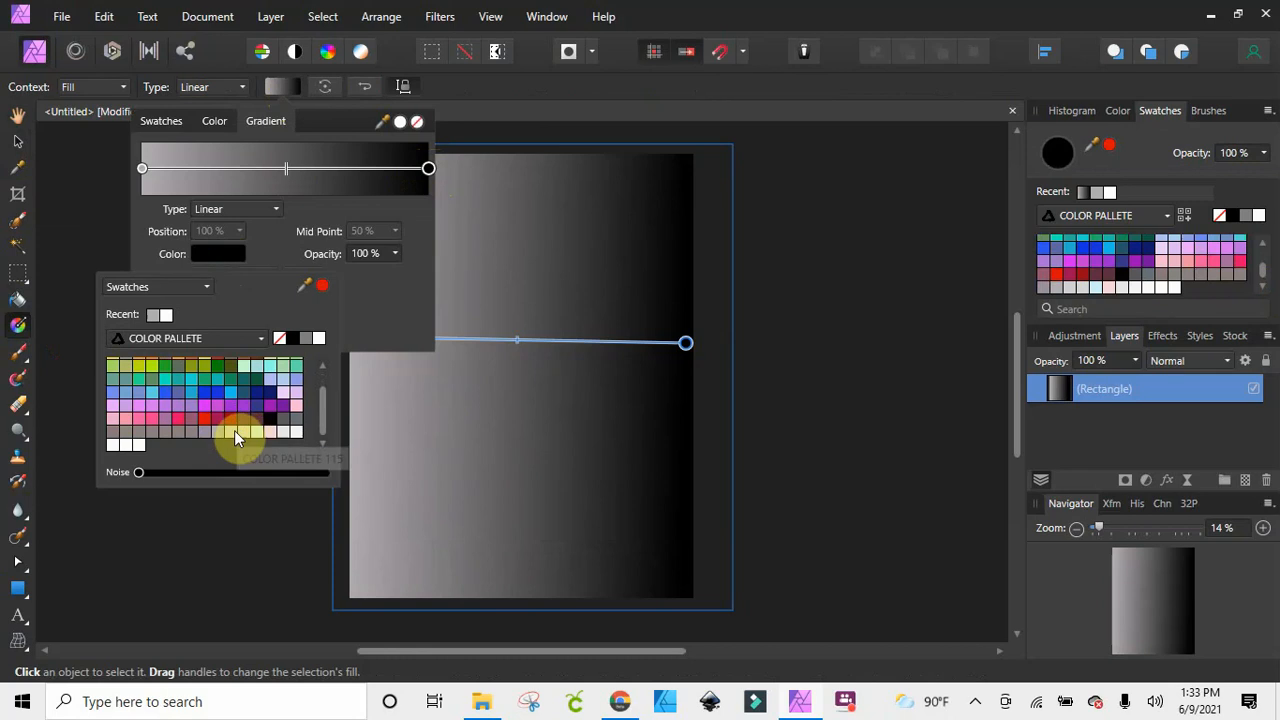
click(242, 431)
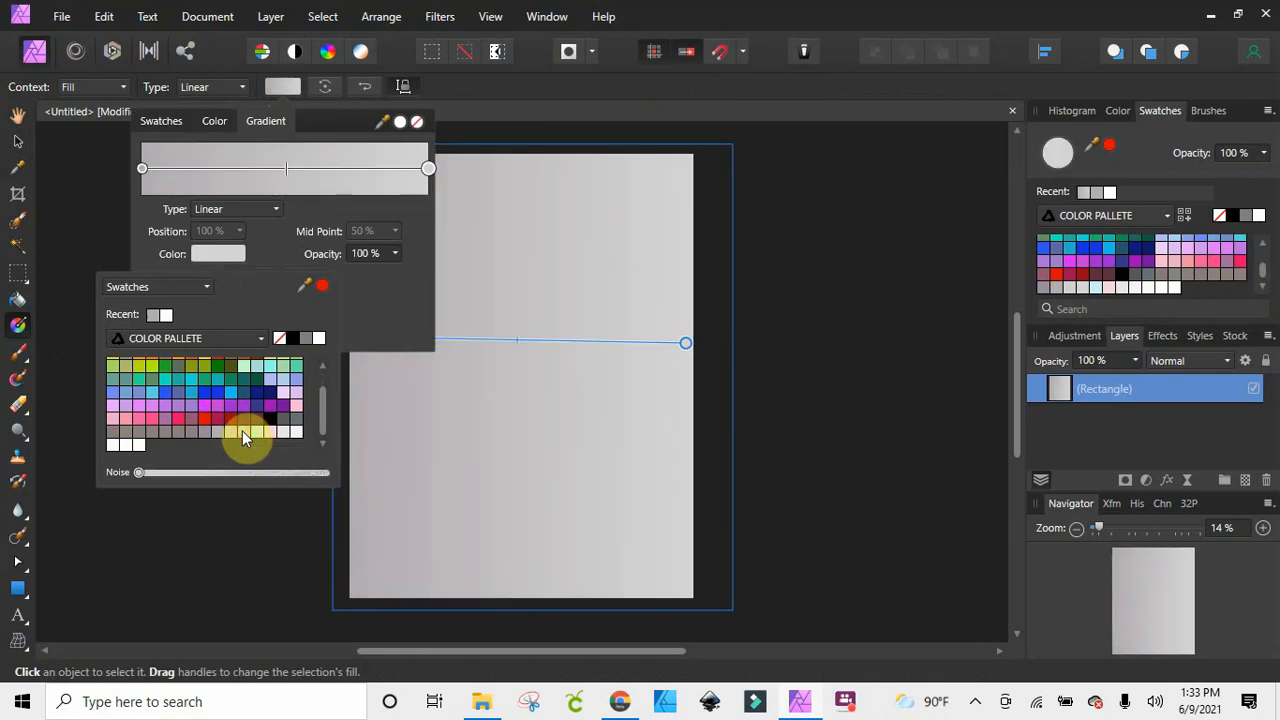
click(301, 414)
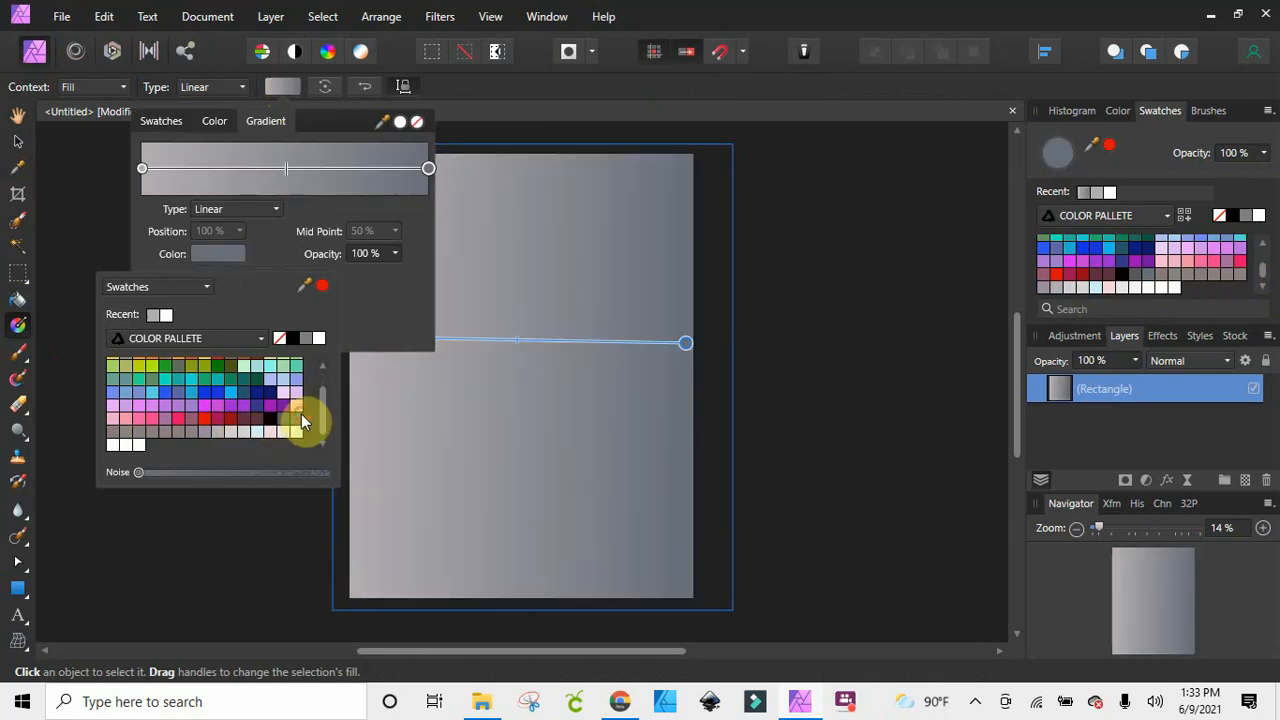
click(190, 434)
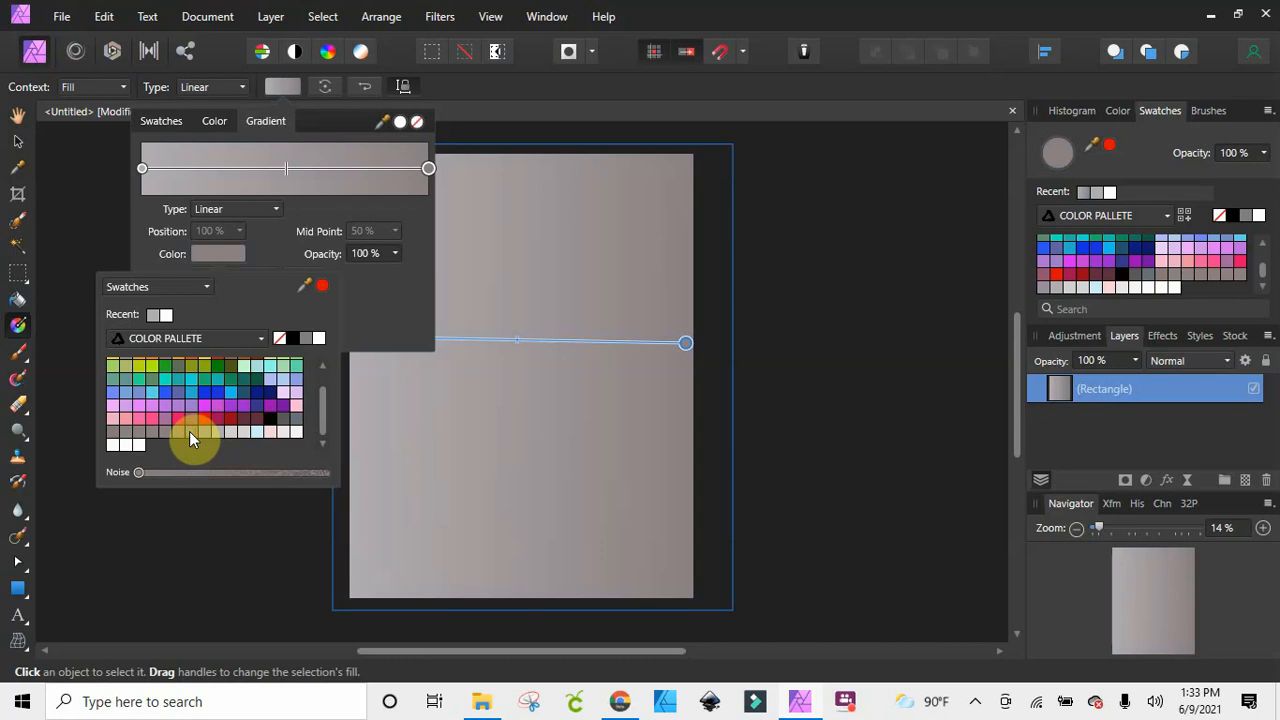
Set the gradient's start stop to a very light grey from the COLOR PALLETE swatches
click(139, 170)
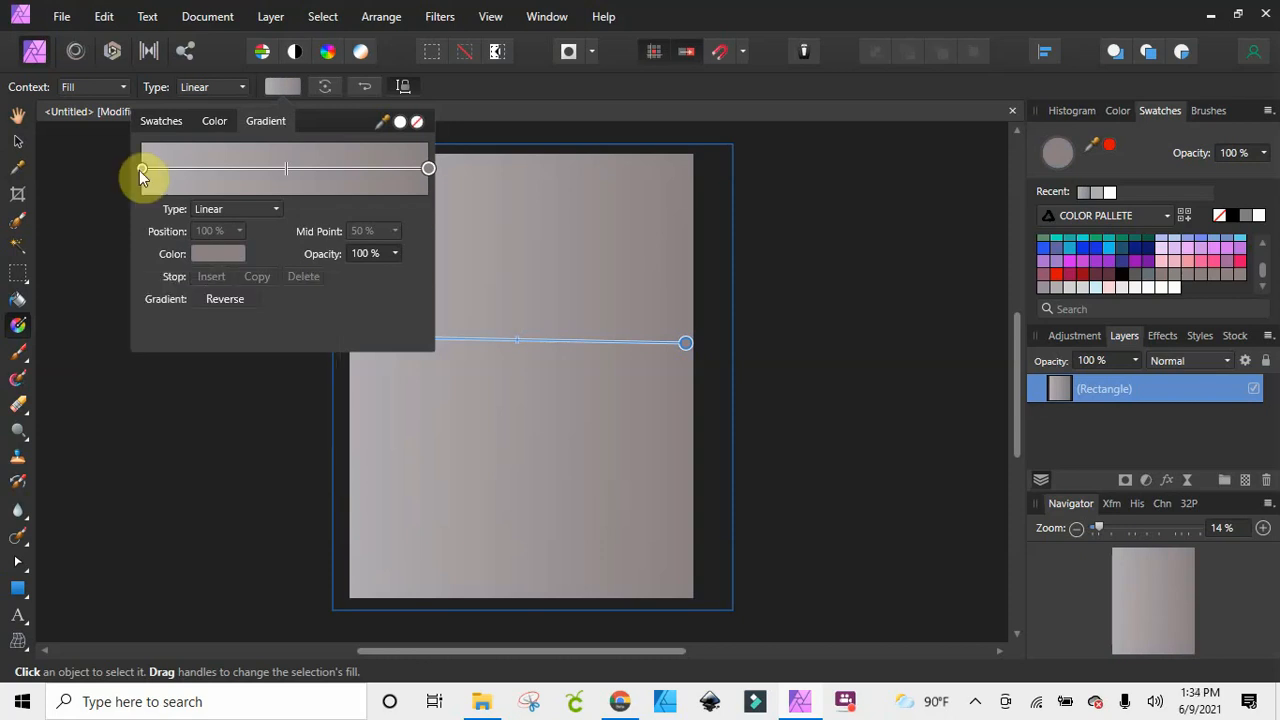
click(208, 254)
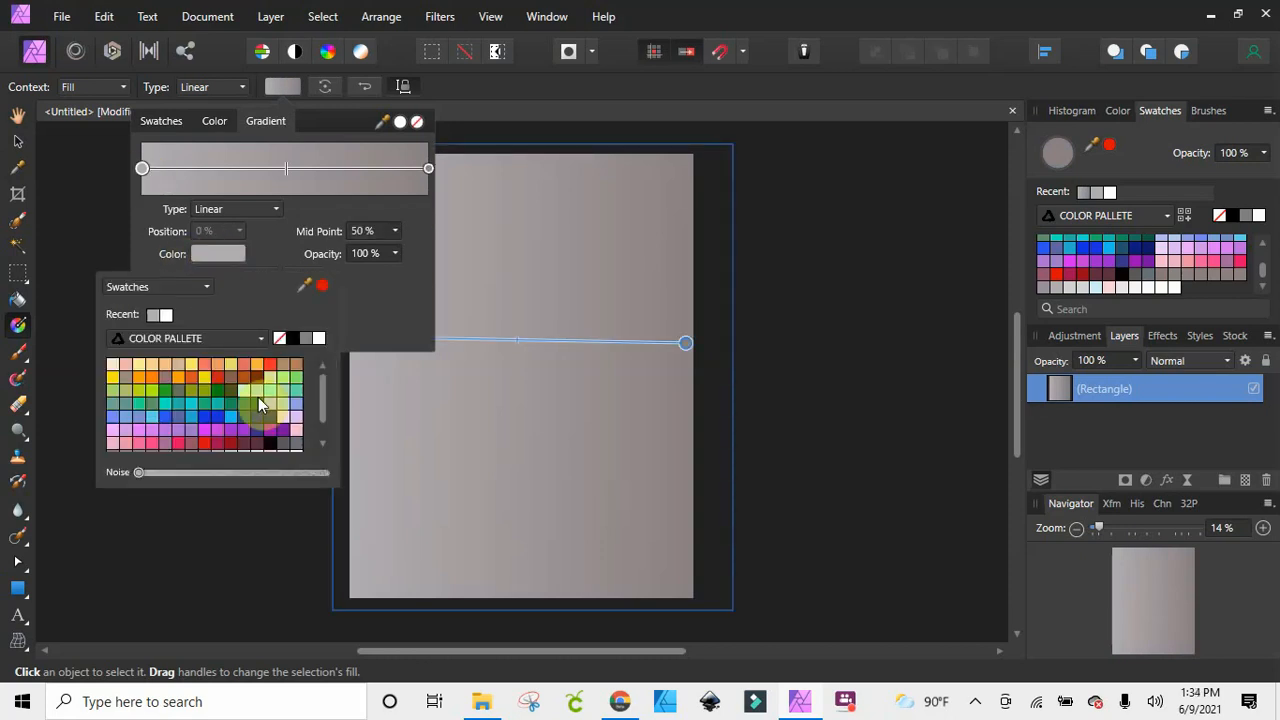
scroll(240, 420, down, 2)
click(224, 432)
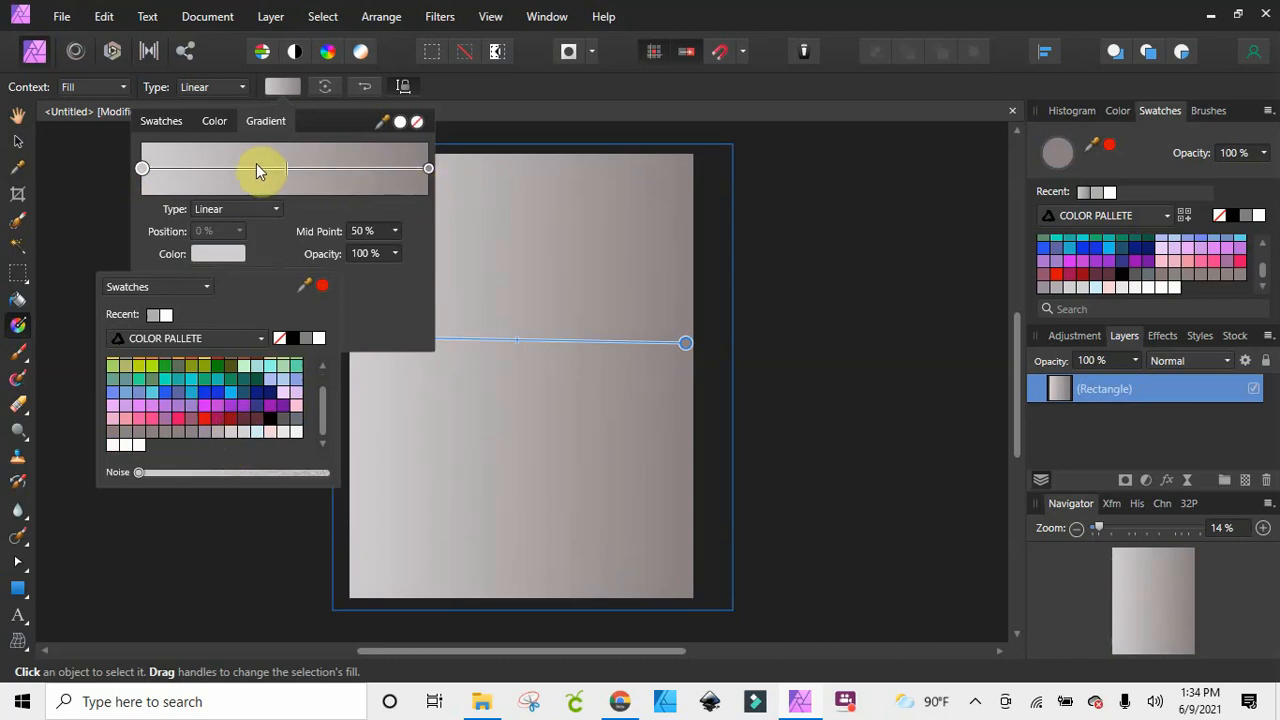
Shift the gradient's mid point to 39% and return to the Move tool
click(286, 170)
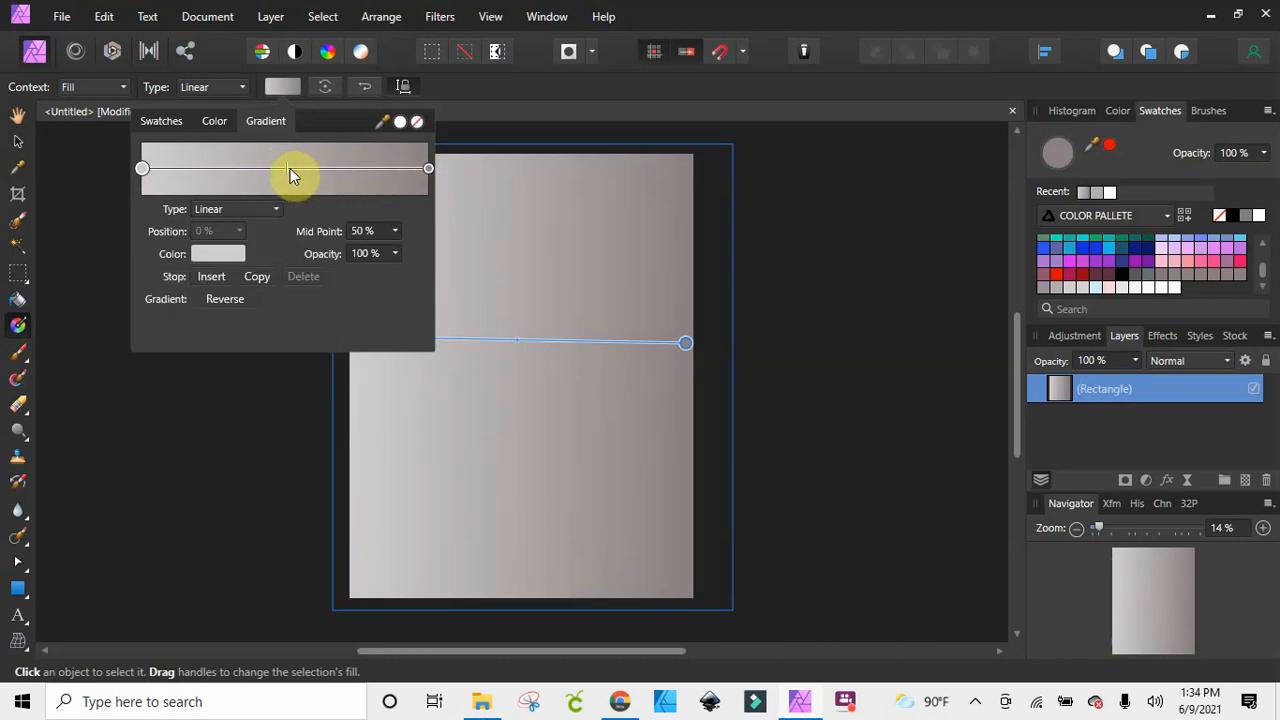
mouse_move(288, 170)
mouse_down()
mouse_move(383, 172)
mouse_move(191, 171)
mouse_move(414, 177)
mouse_move(237, 174)
mouse_move(252, 172)
mouse_up()
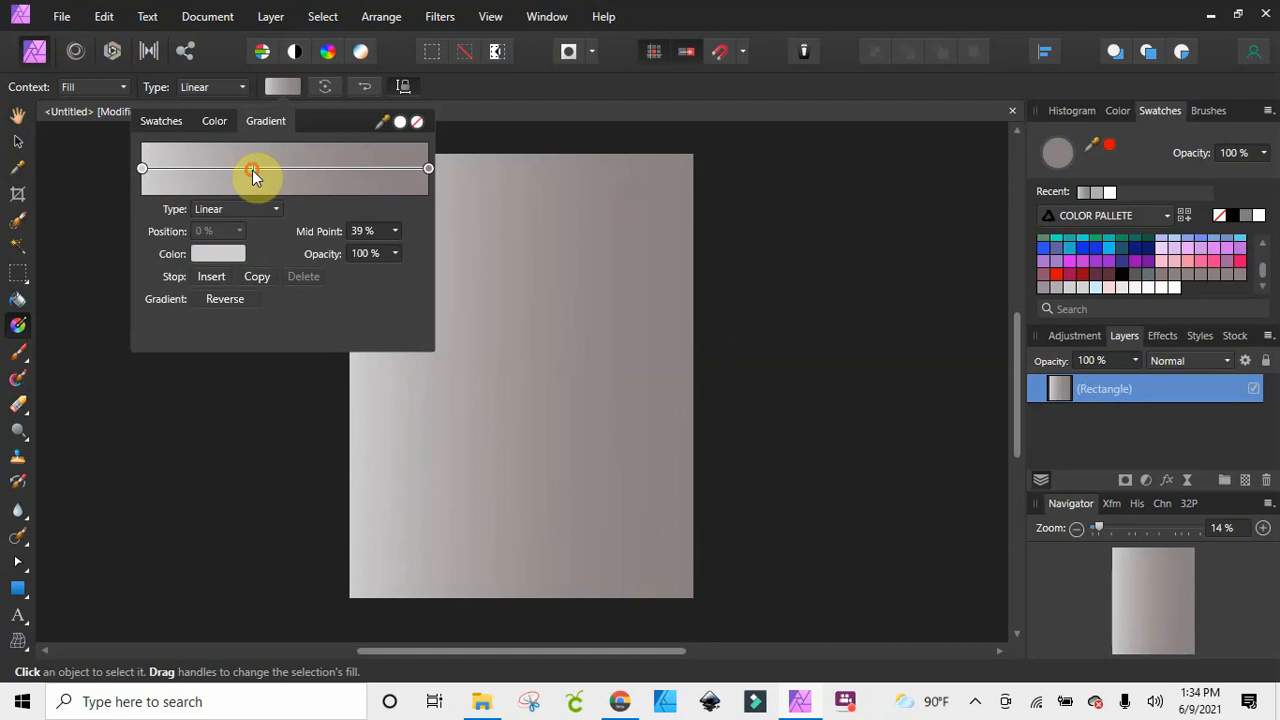
click(277, 88)
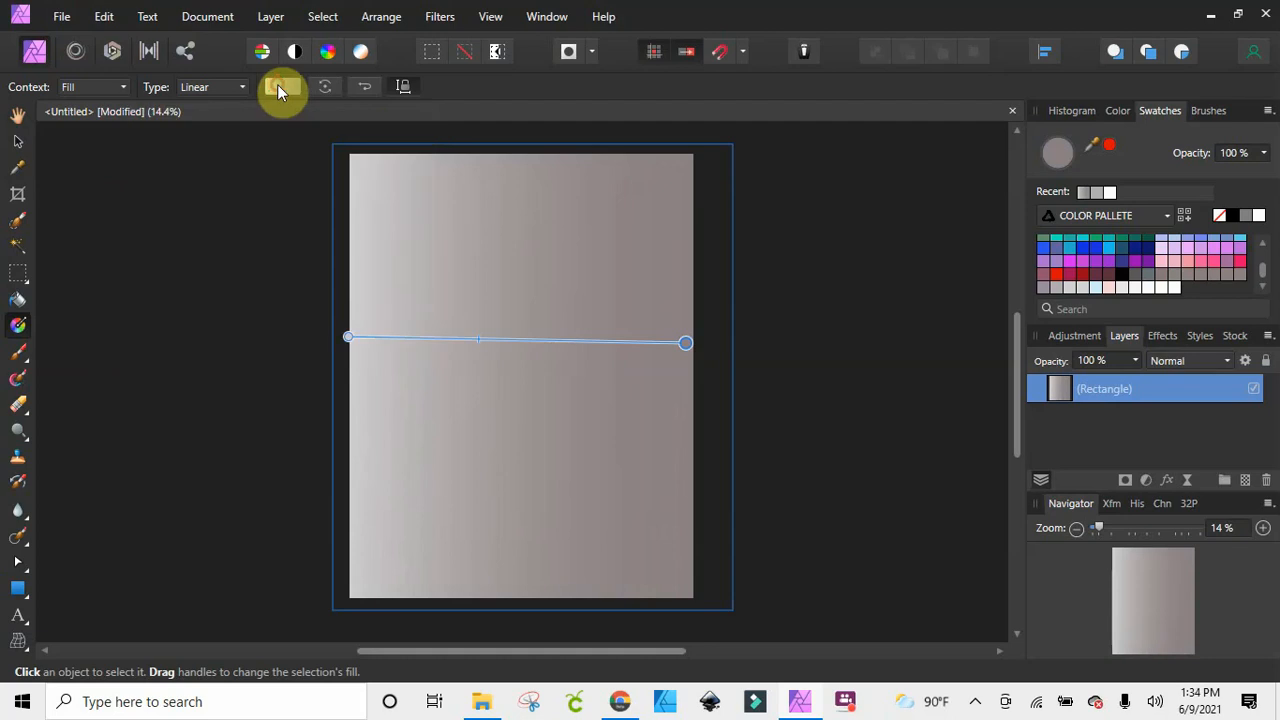
click(22, 148)
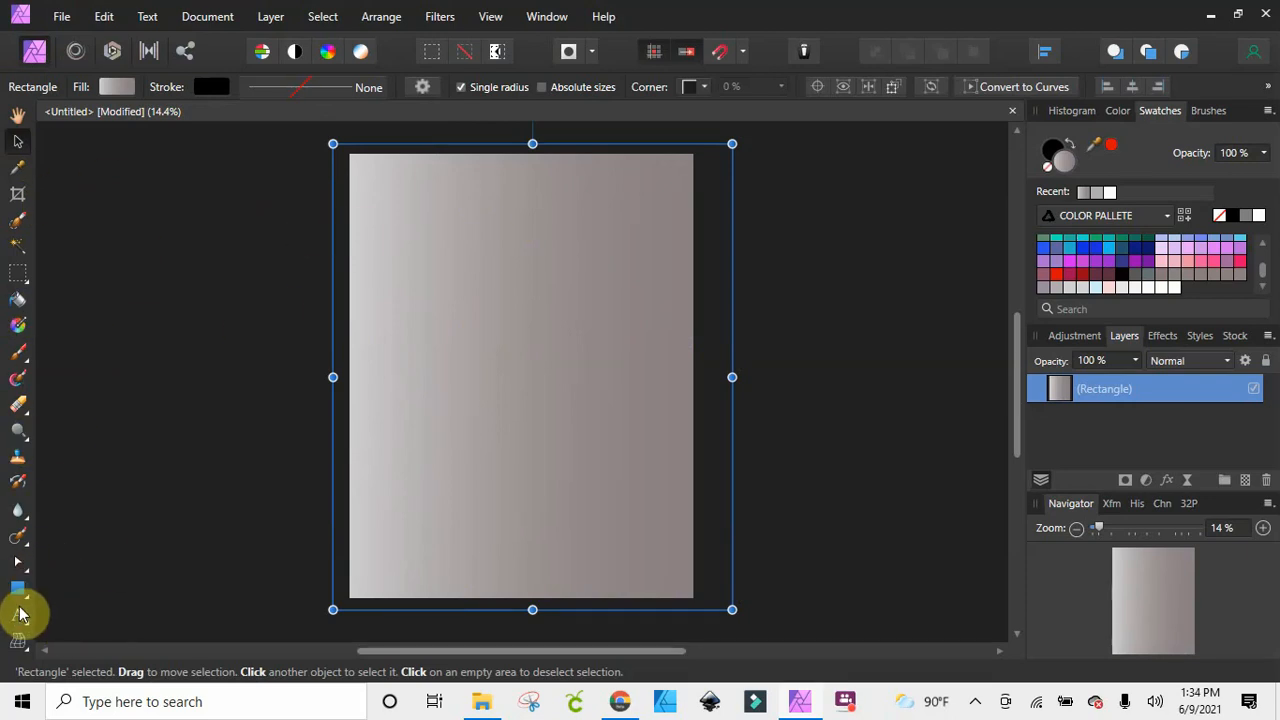
Place the EBONY LOGO file from the MAGAZINE ADD ONS folder onto the page as an embedded document
click(62, 18)
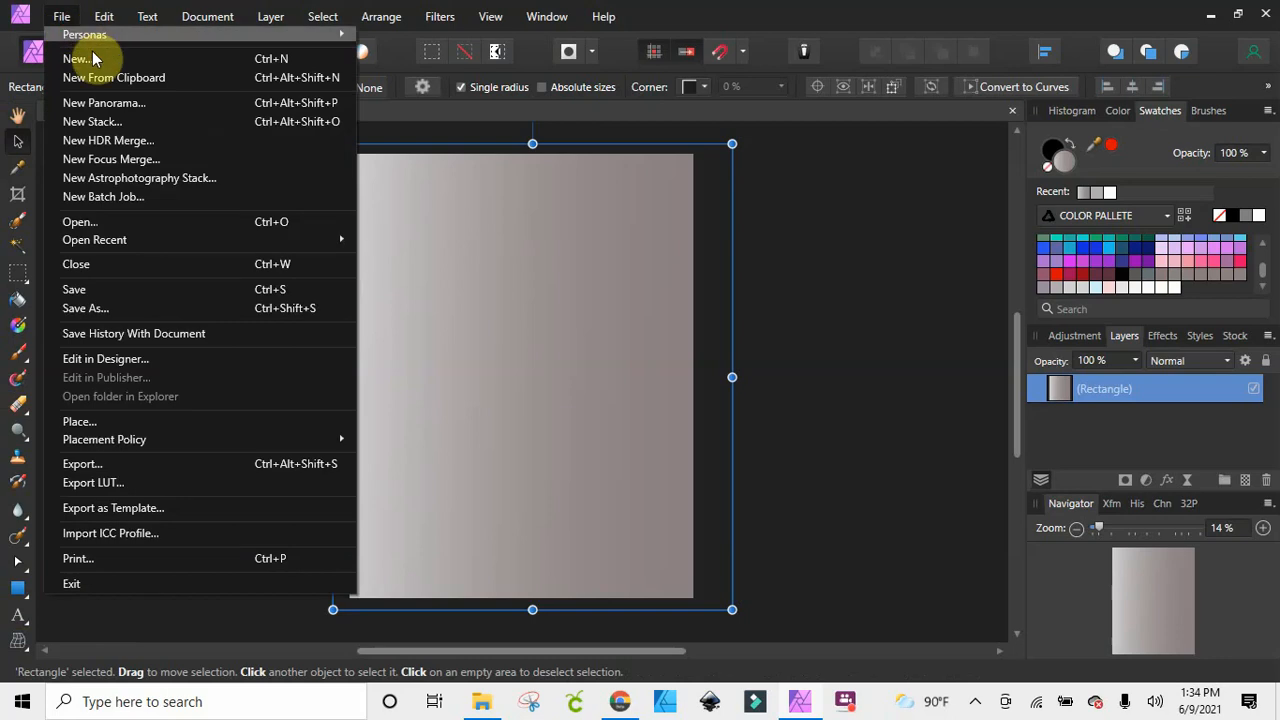
click(100, 221)
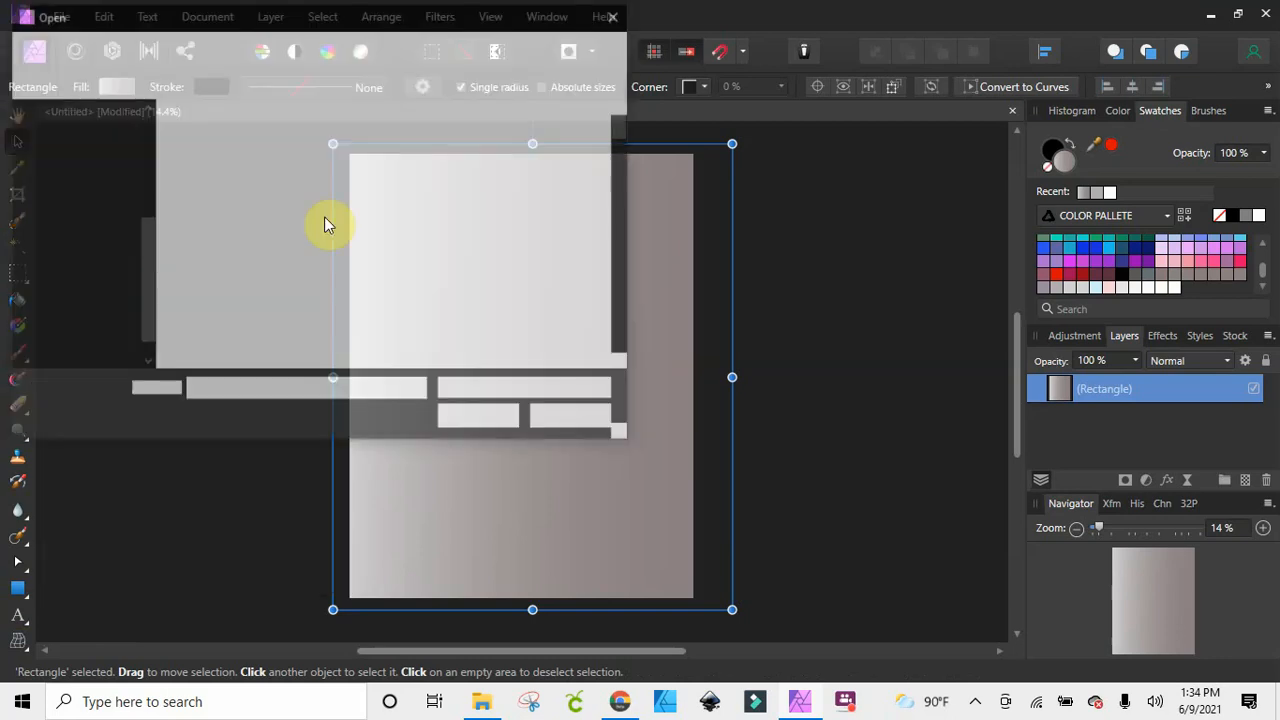
scroll(77, 117, up, 3)
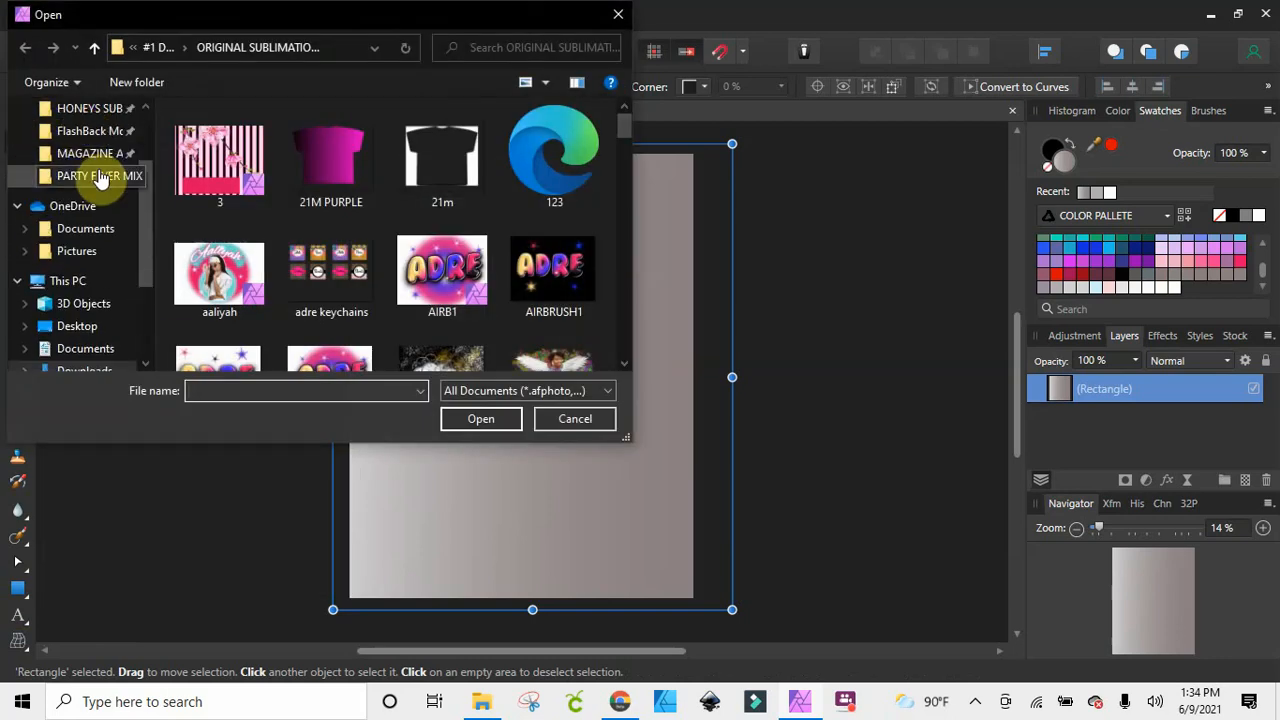
click(90, 155)
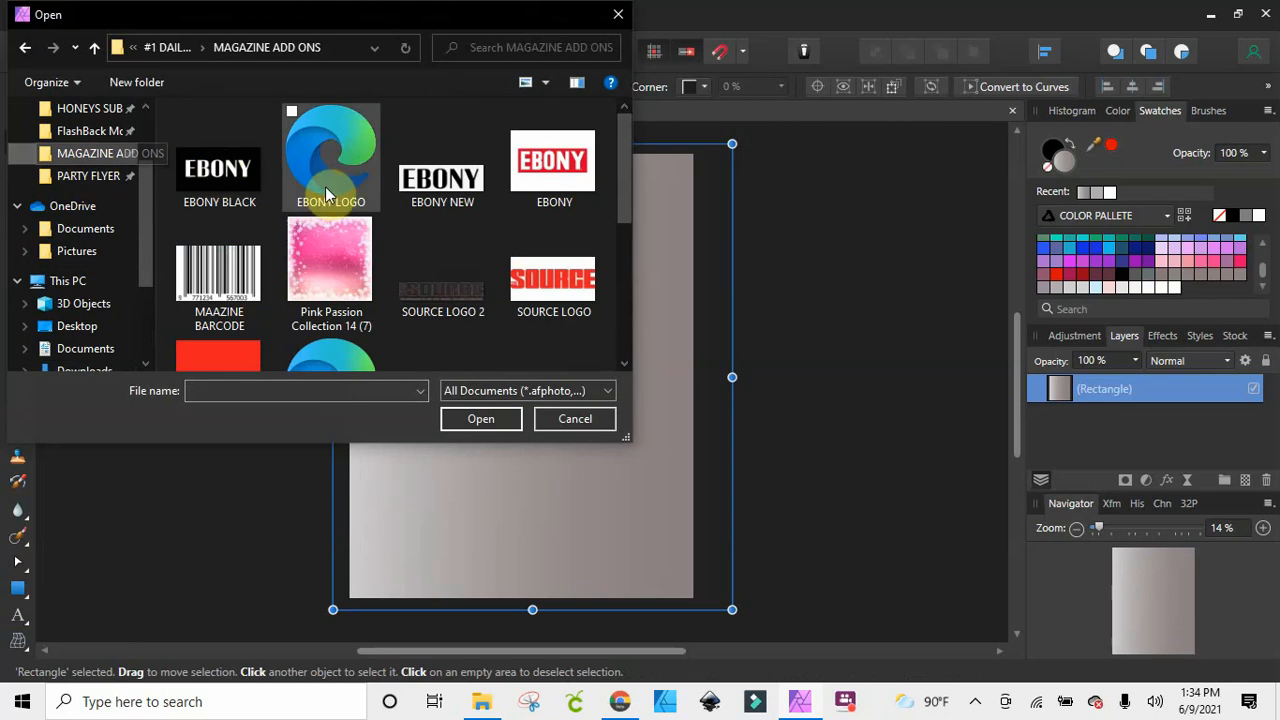
drag(337, 163, 534, 509)
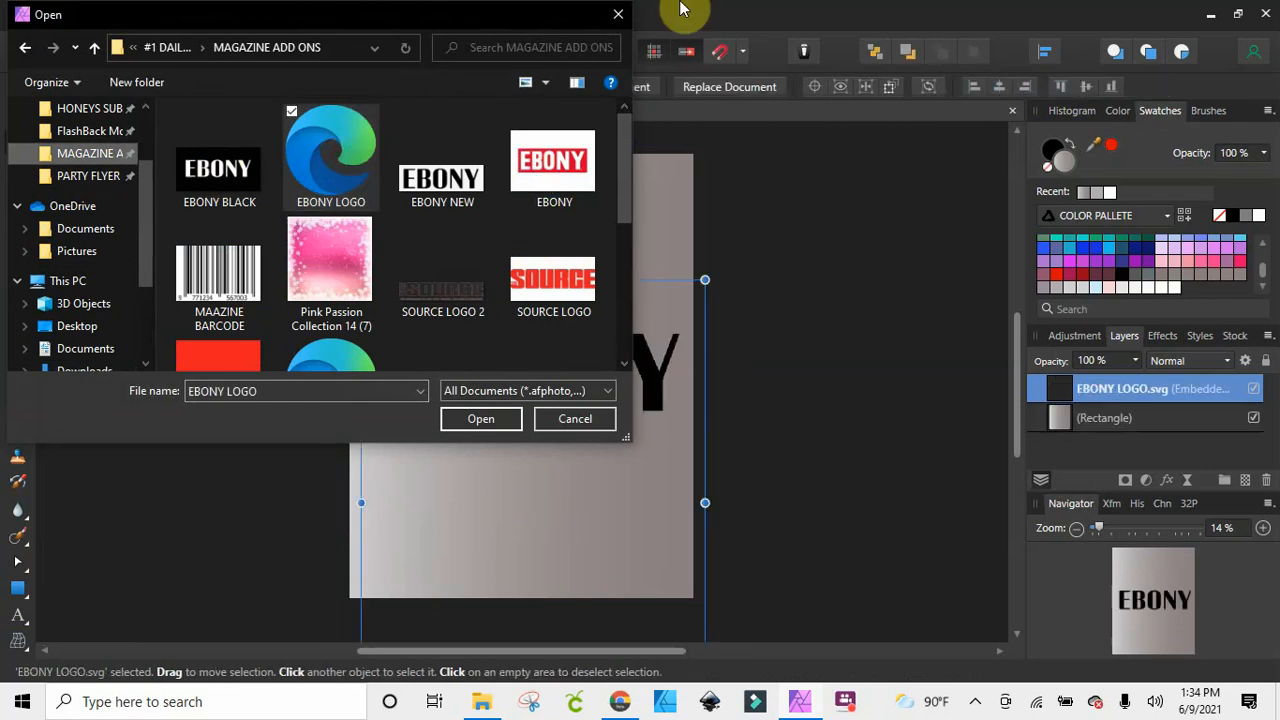
click(617, 17)
Move the EBONY logo up to the head of the page and set its page box to Maximum Content
drag(582, 362, 575, 250)
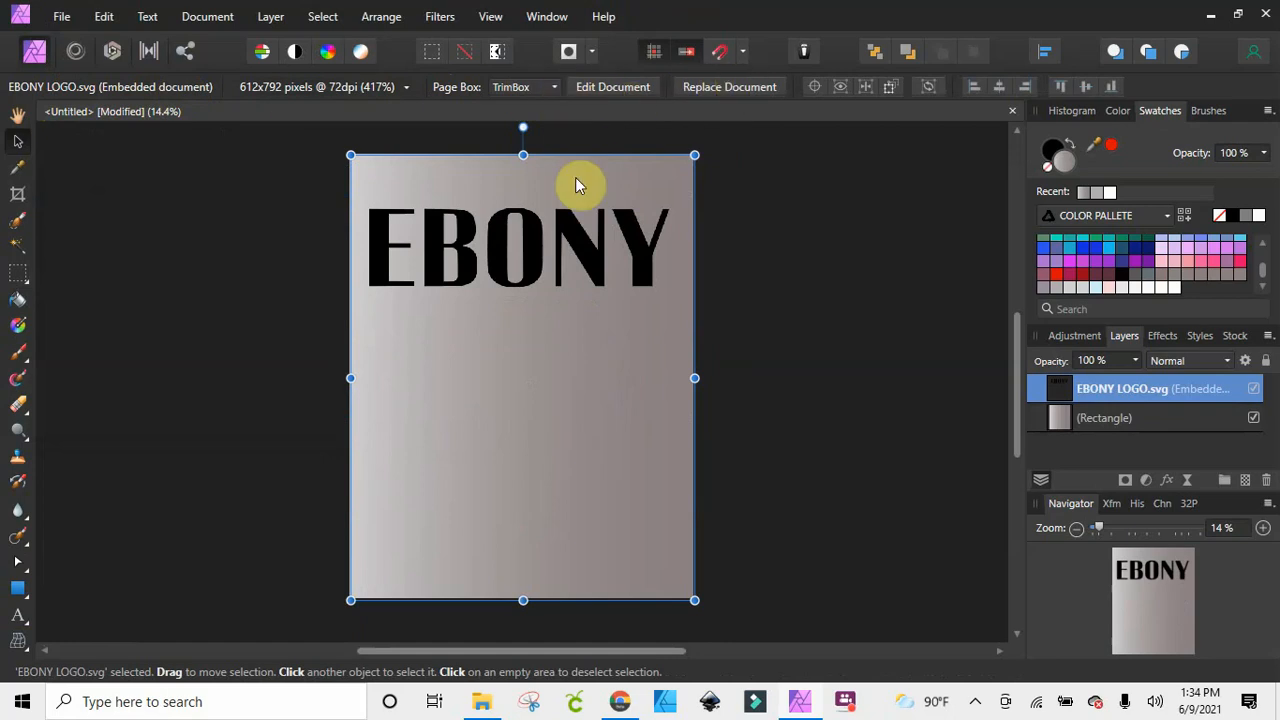
mouse_move(571, 243)
mouse_down()
mouse_move(523, 277)
mouse_move(672, 262)
mouse_move(565, 247)
mouse_move(562, 223)
mouse_up()
click(545, 89)
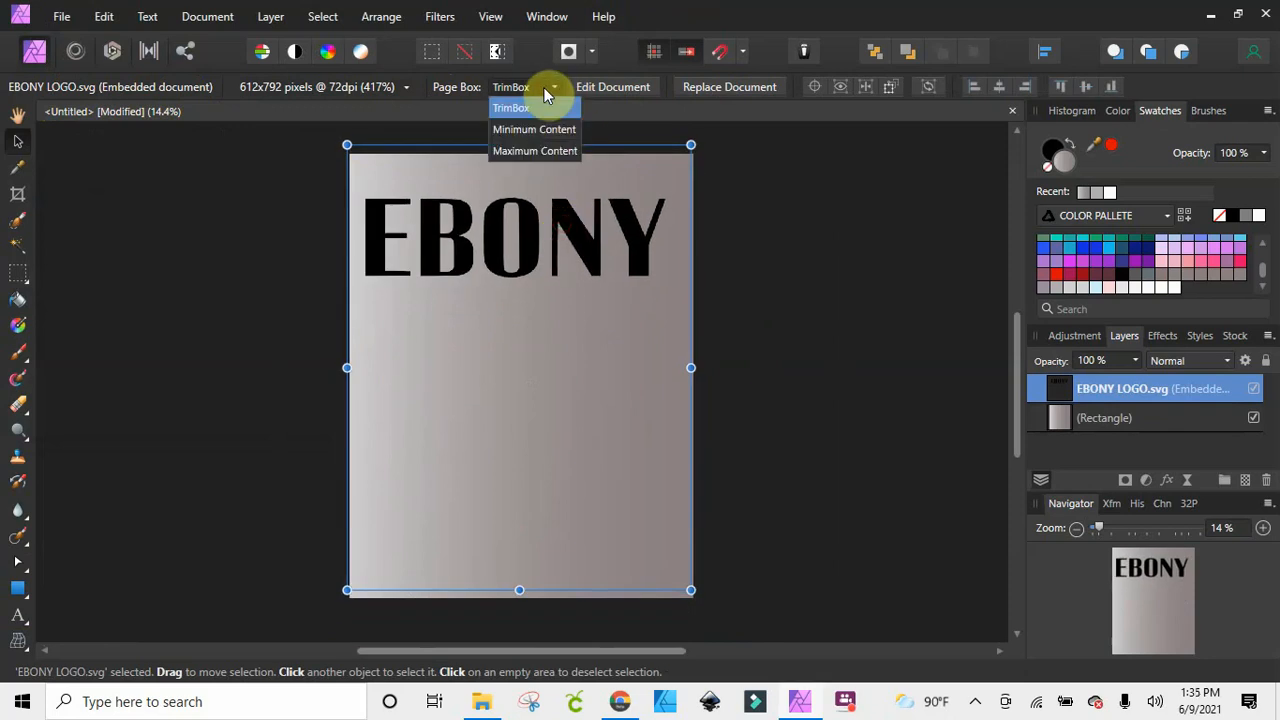
click(541, 150)
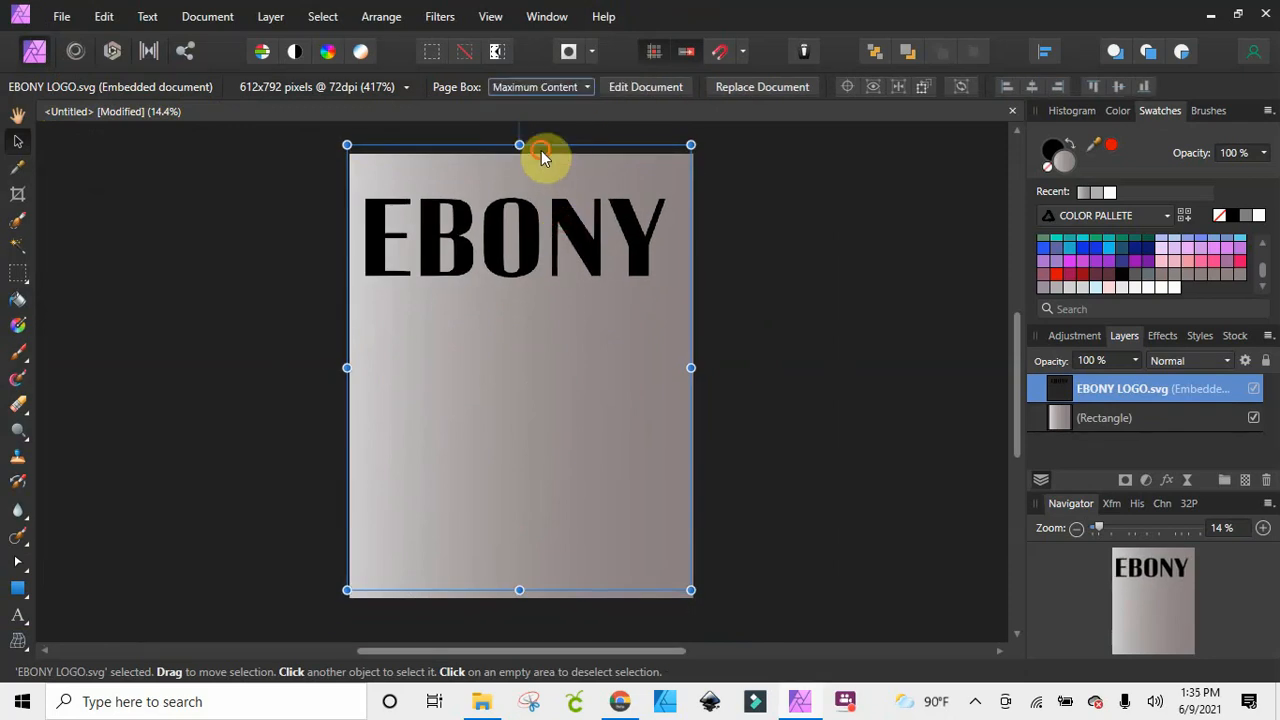
Move the EBONY logo to the head of the page and enlarge it to about 476% so it spans the page width
drag(584, 376, 571, 220)
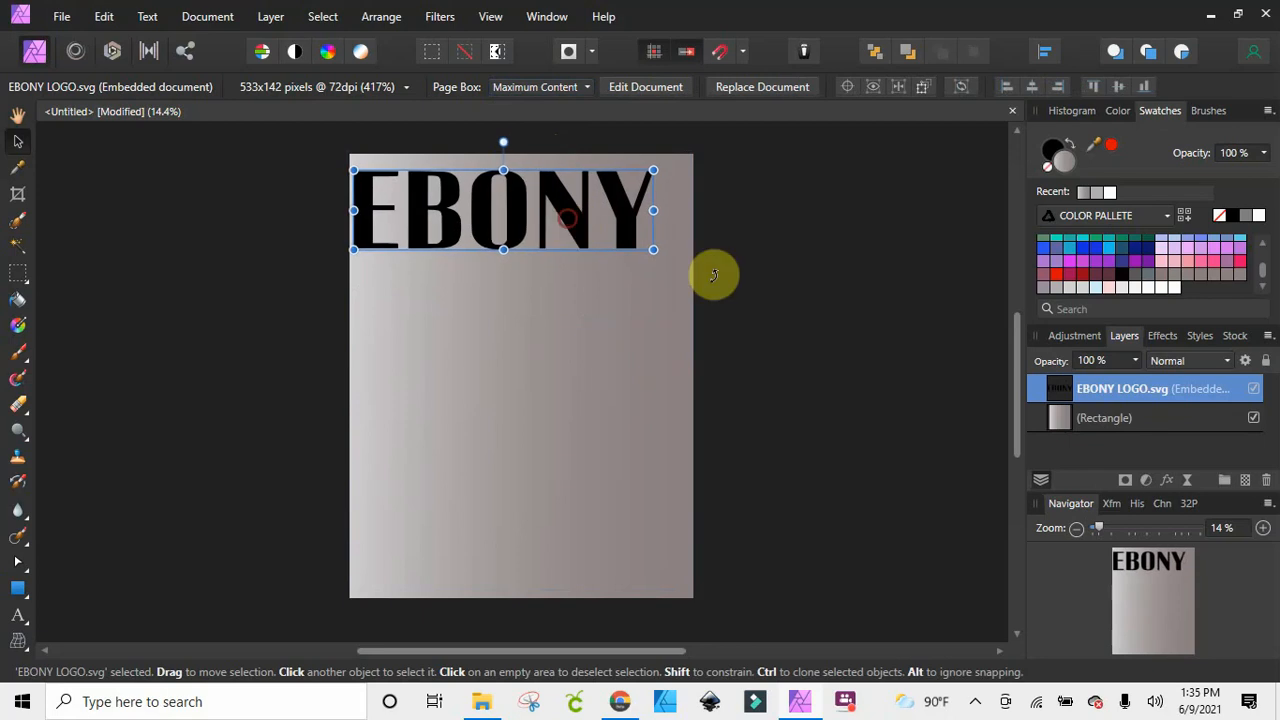
drag(654, 249, 688, 263)
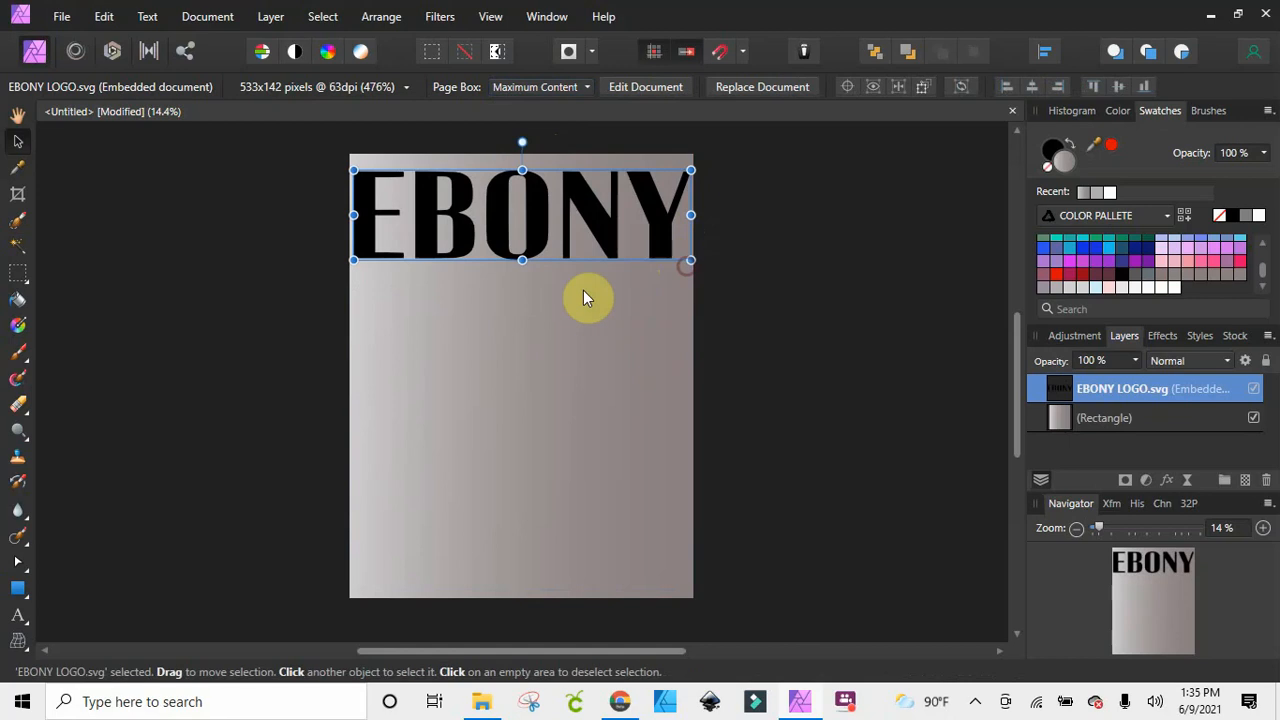
click(517, 333)
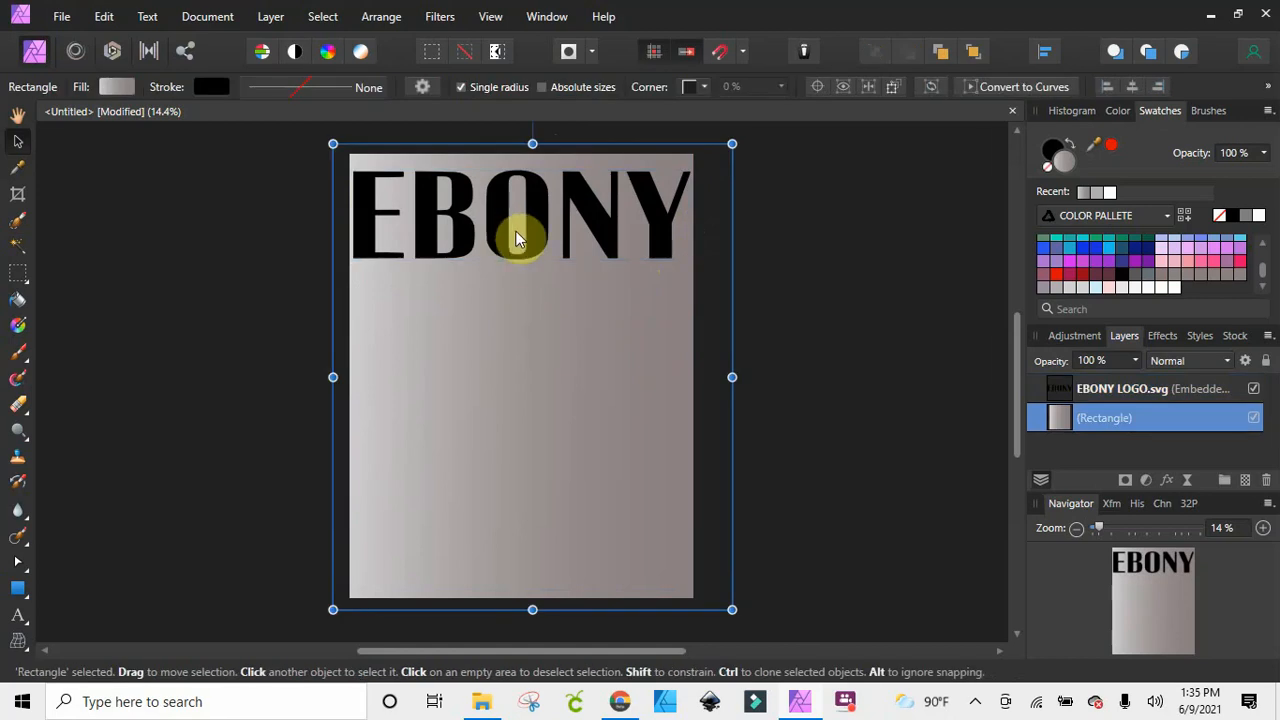
drag(516, 231, 515, 231)
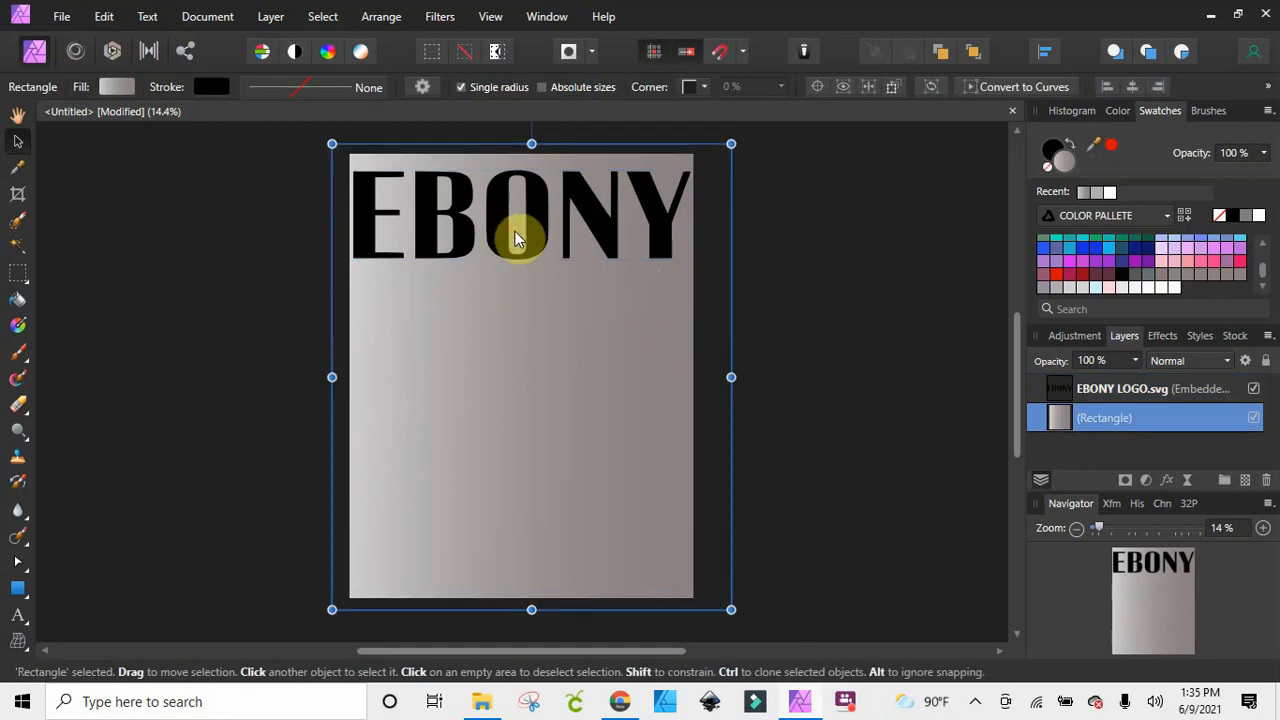
click(512, 231)
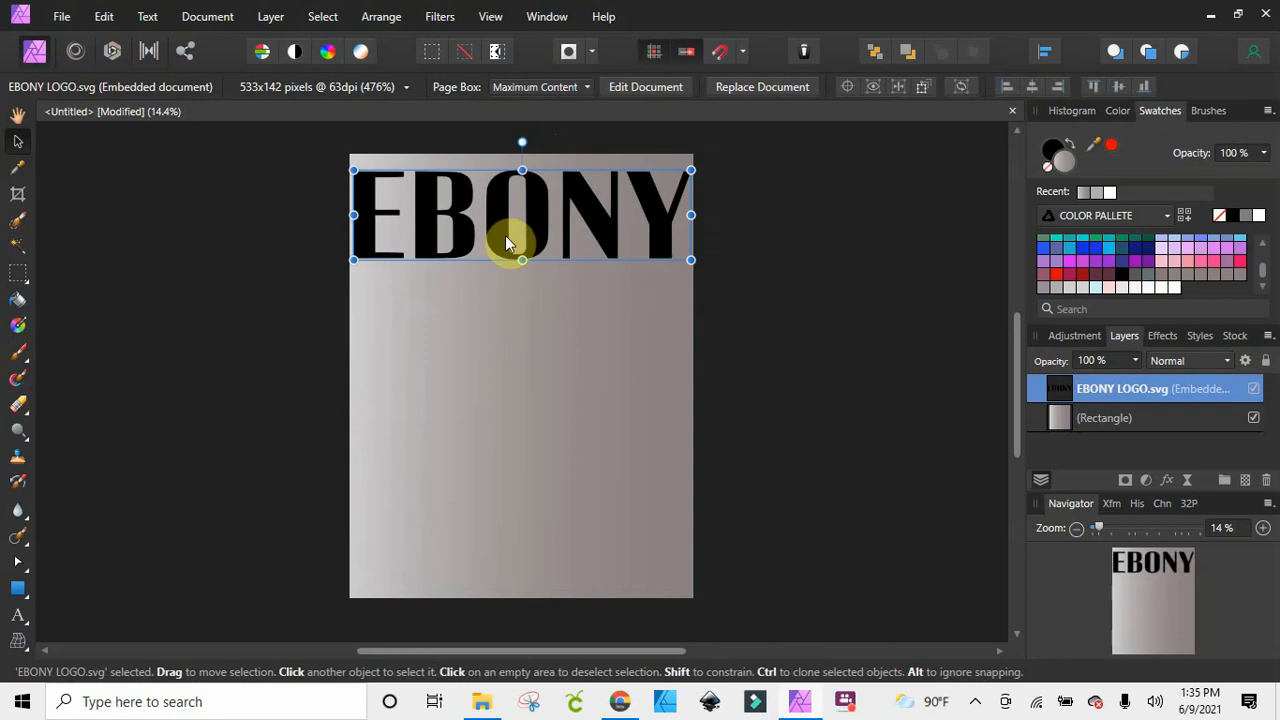
drag(505, 235, 505, 239)
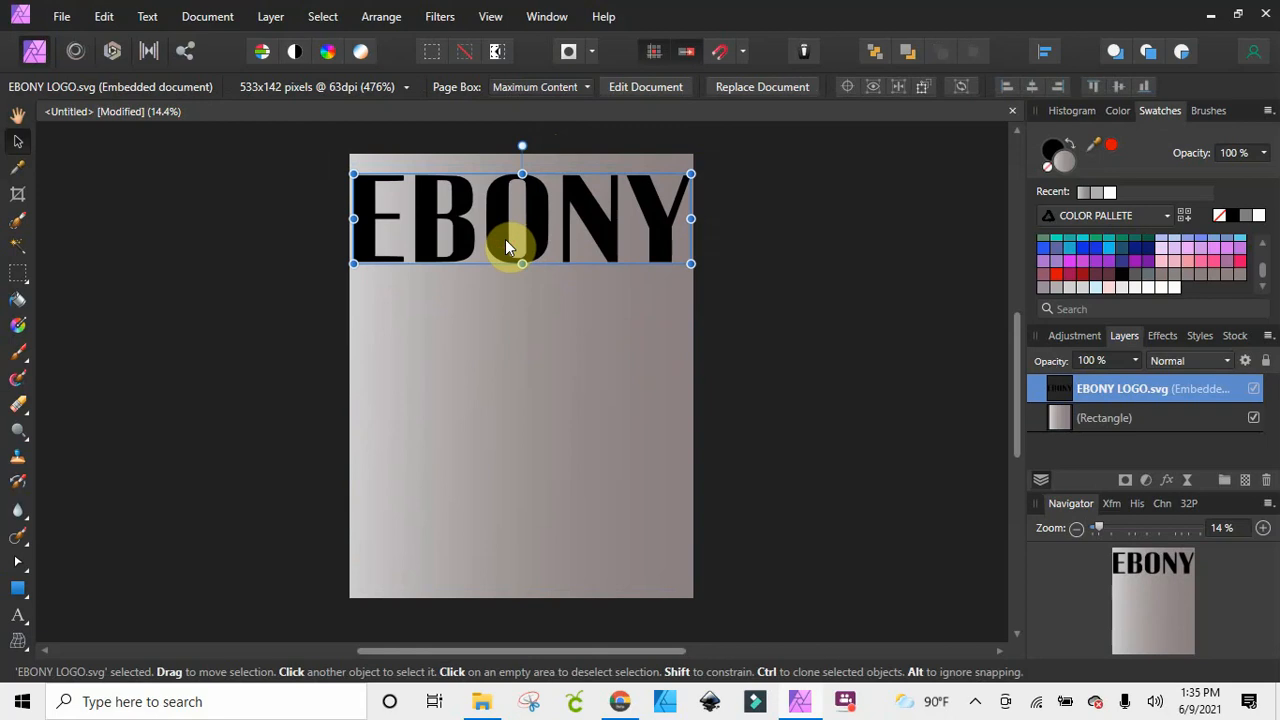
Open the embedded EBONY logo for editing, recolour its lettering bright pink from the COLOR PALLETE swatches, and return to the cover document
click(628, 90)
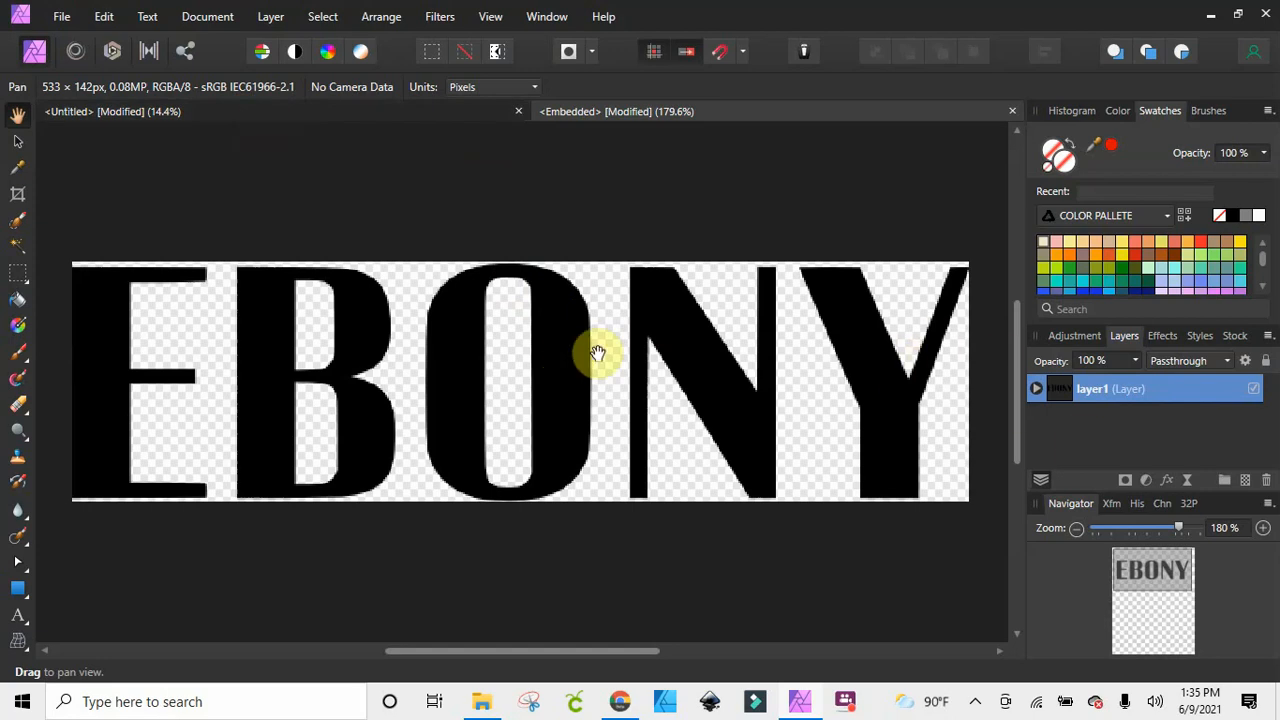
scroll(1205, 265, down, 3)
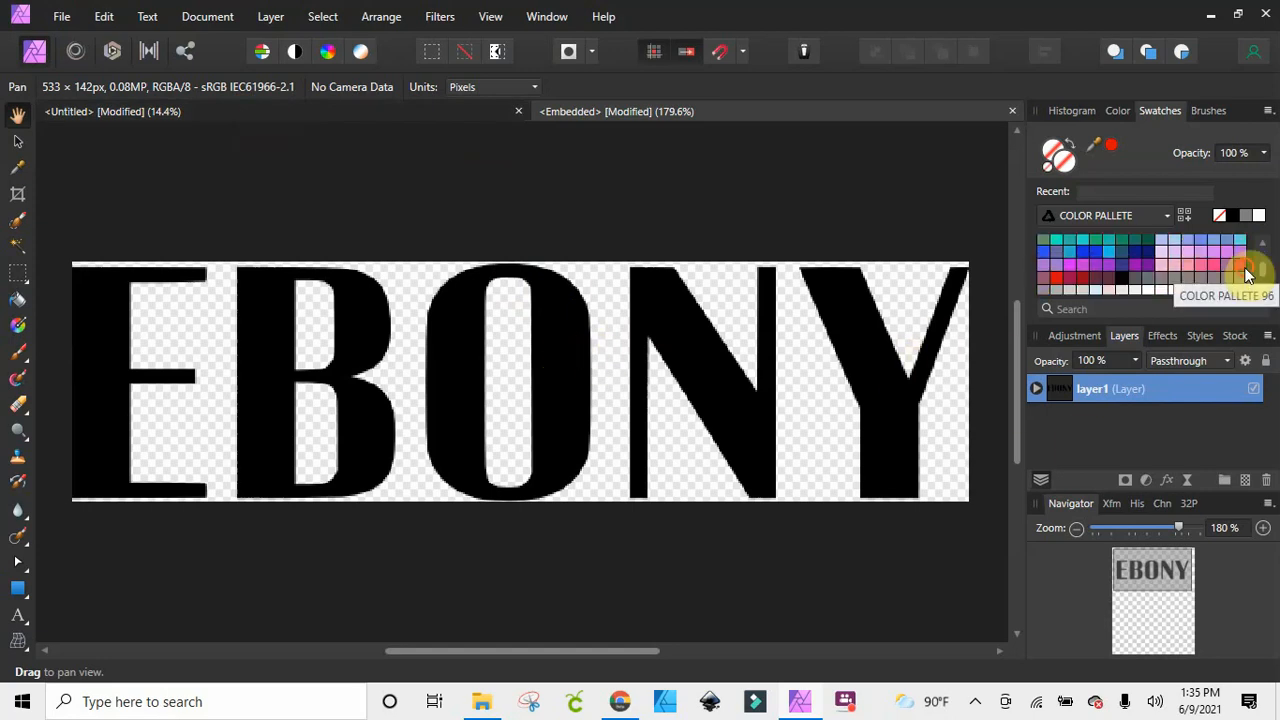
click(1245, 274)
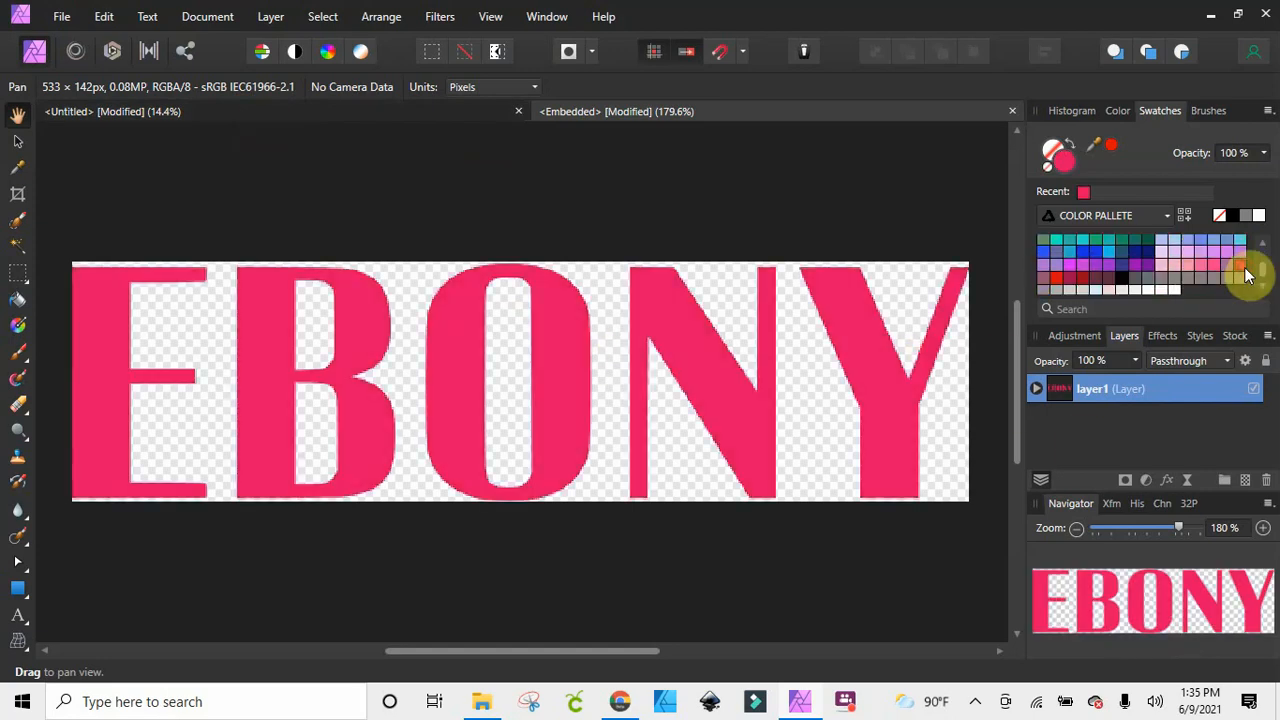
click(303, 113)
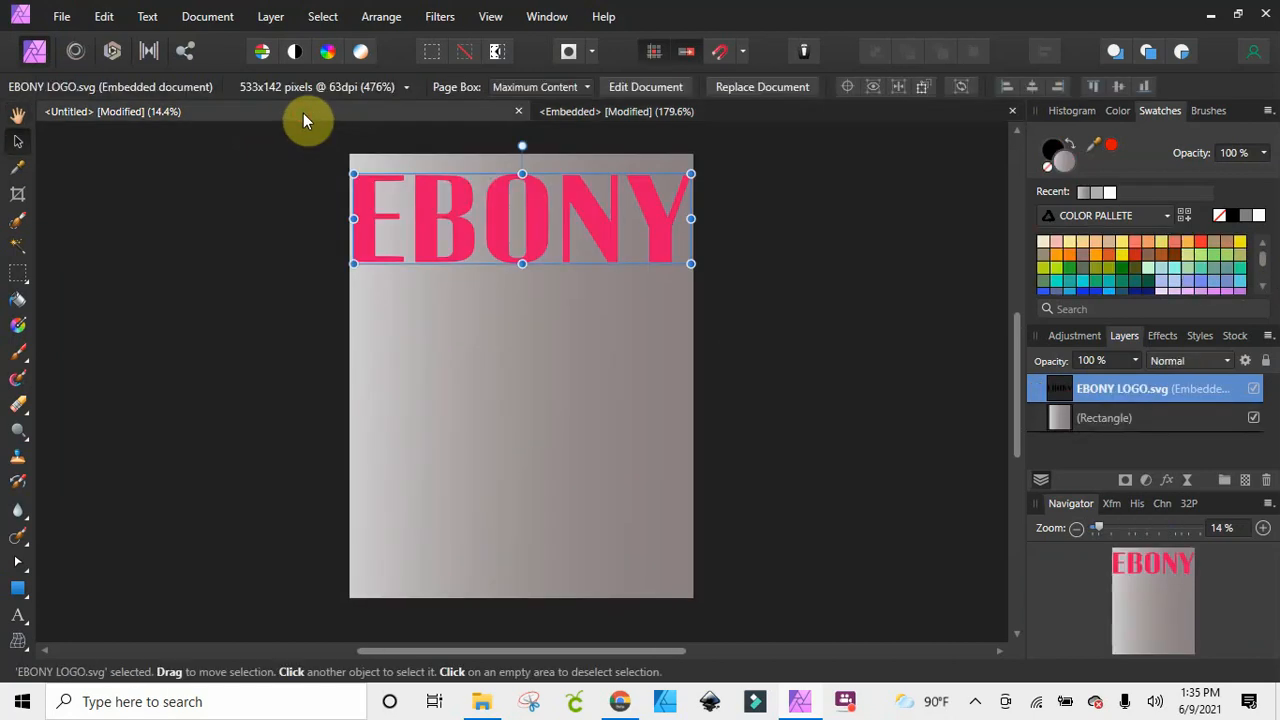
Try a dark brown fill on the embedded logo, check it on the cover, and set the lettering back to bright pink
click(752, 108)
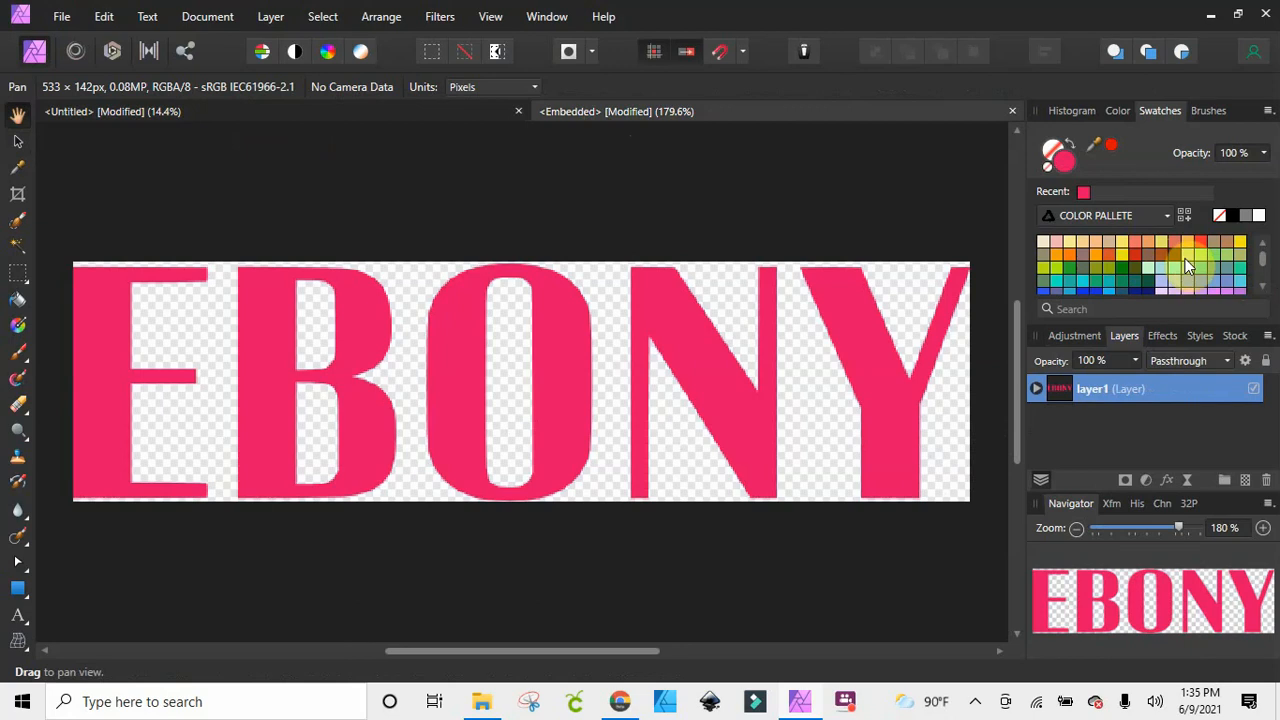
click(258, 118)
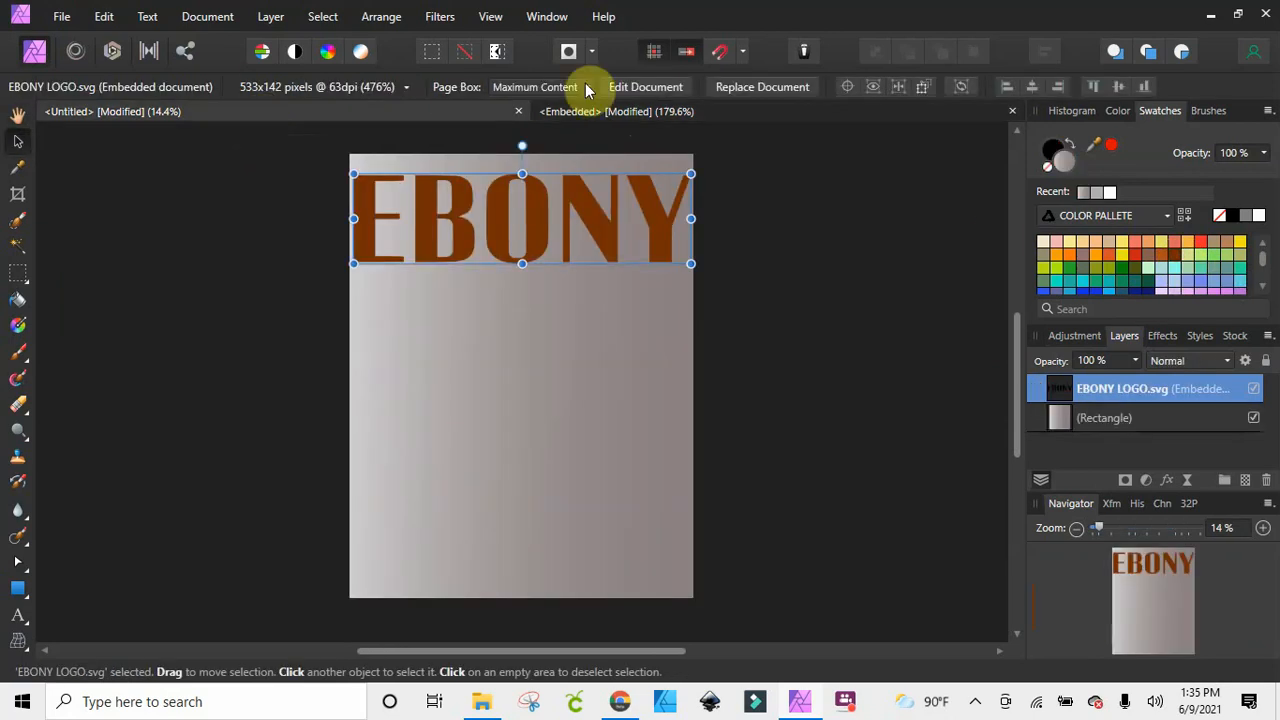
click(766, 121)
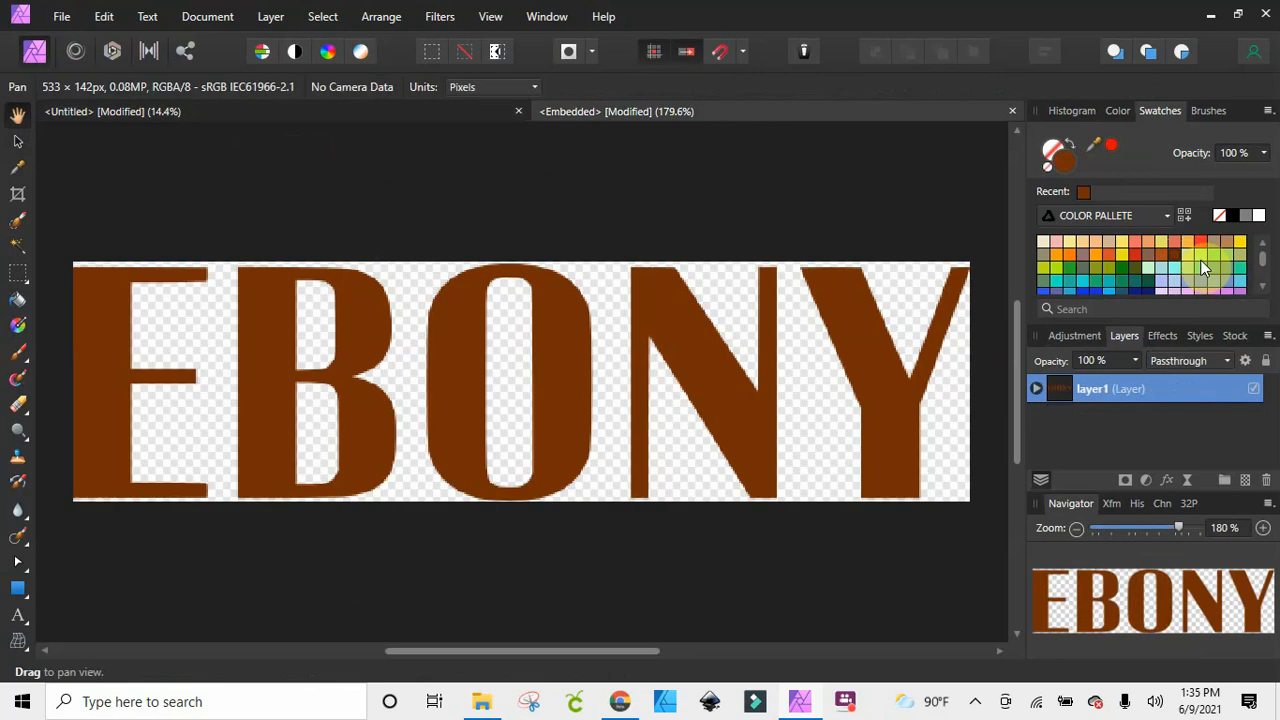
scroll(1227, 278, down, 2)
click(1240, 275)
click(237, 118)
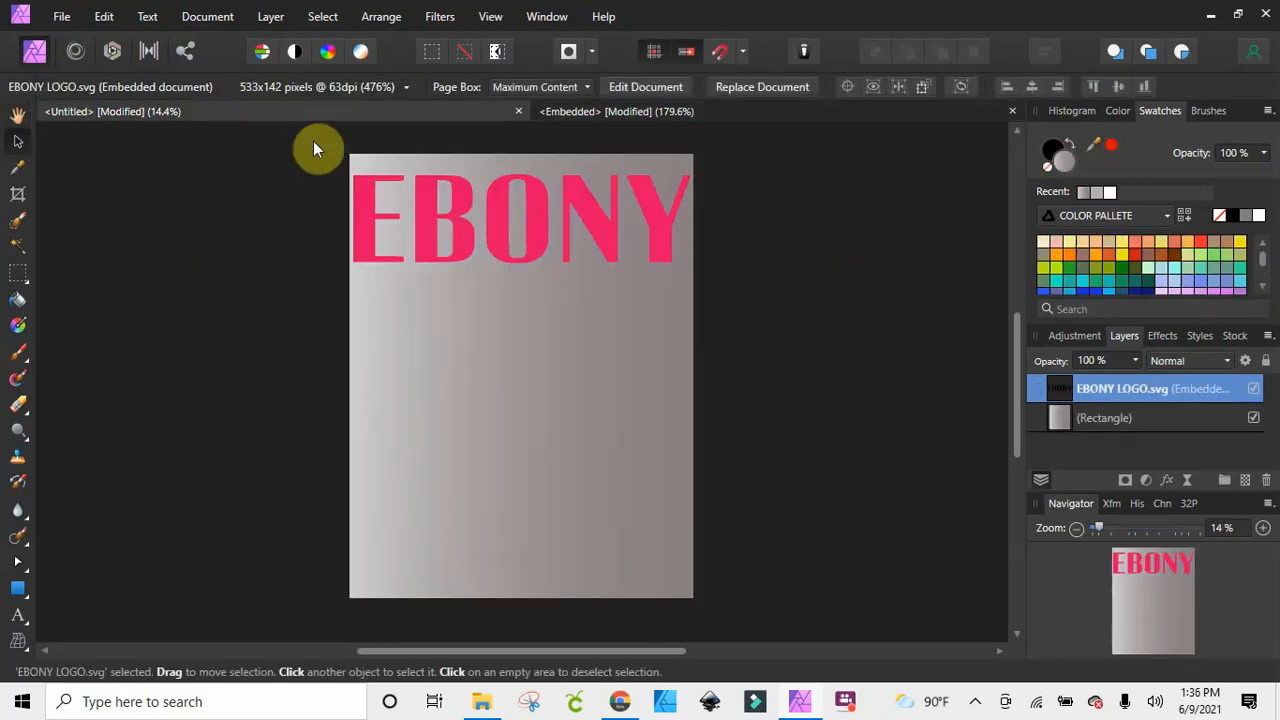
click(445, 205)
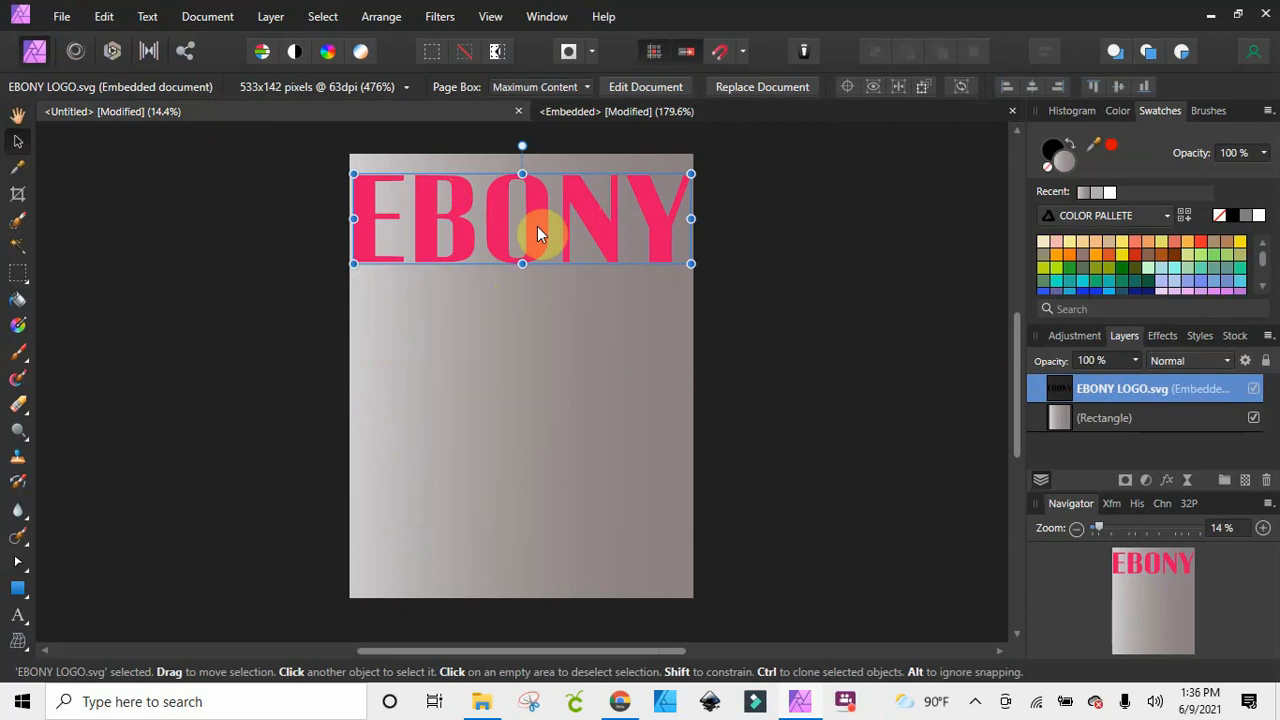
Place the removebg-preview cover photo of the man in the pink shirt from the MY PICS 2021 folder onto the page
click(60, 17)
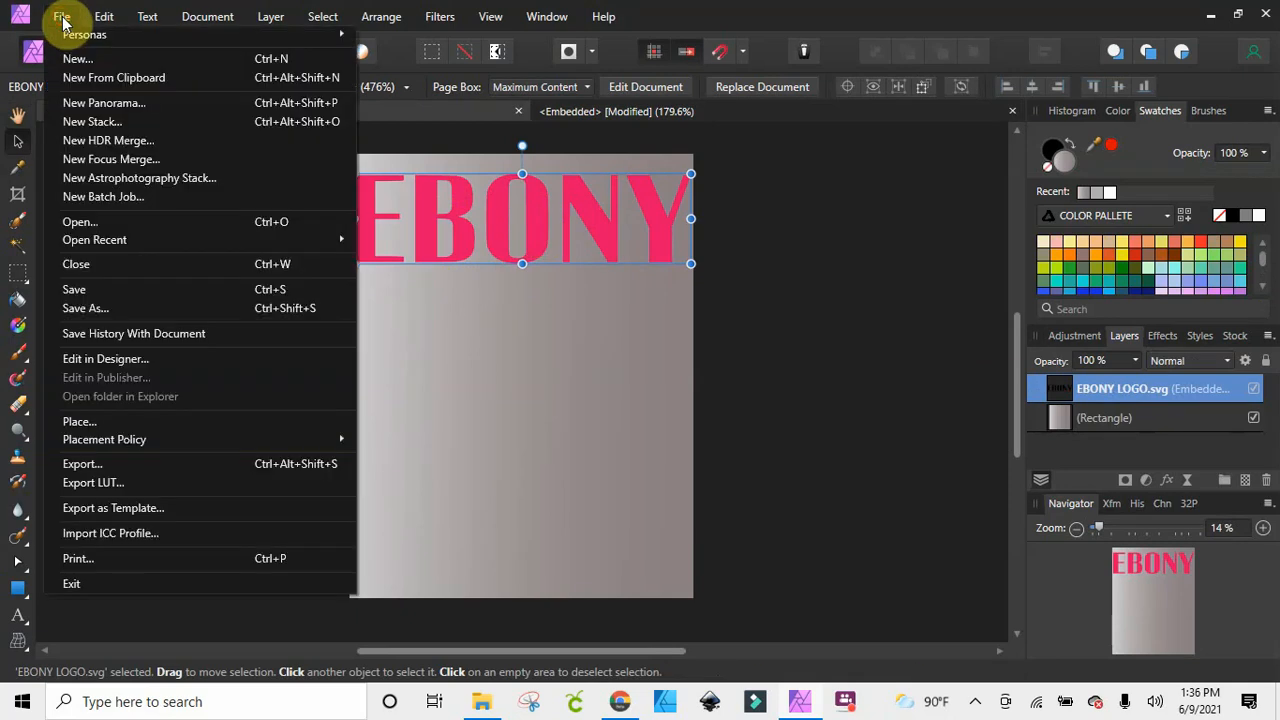
click(78, 226)
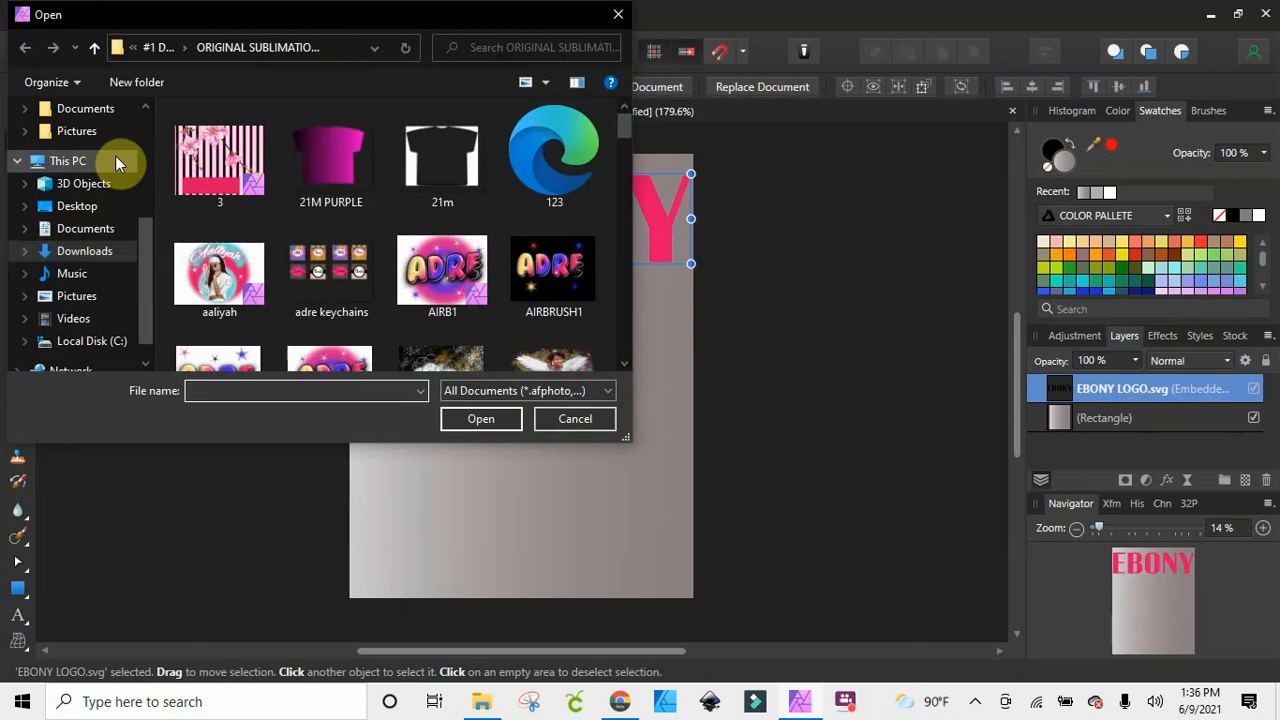
scroll(120, 160, up, 3)
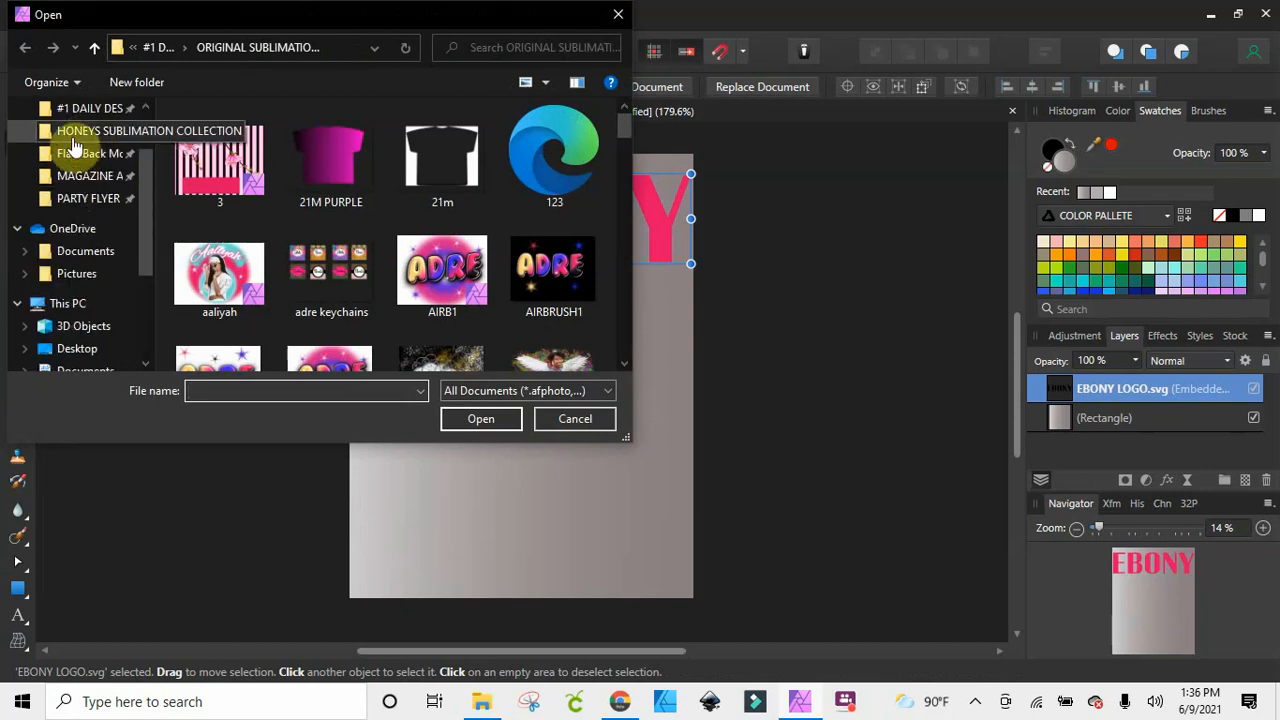
click(82, 110)
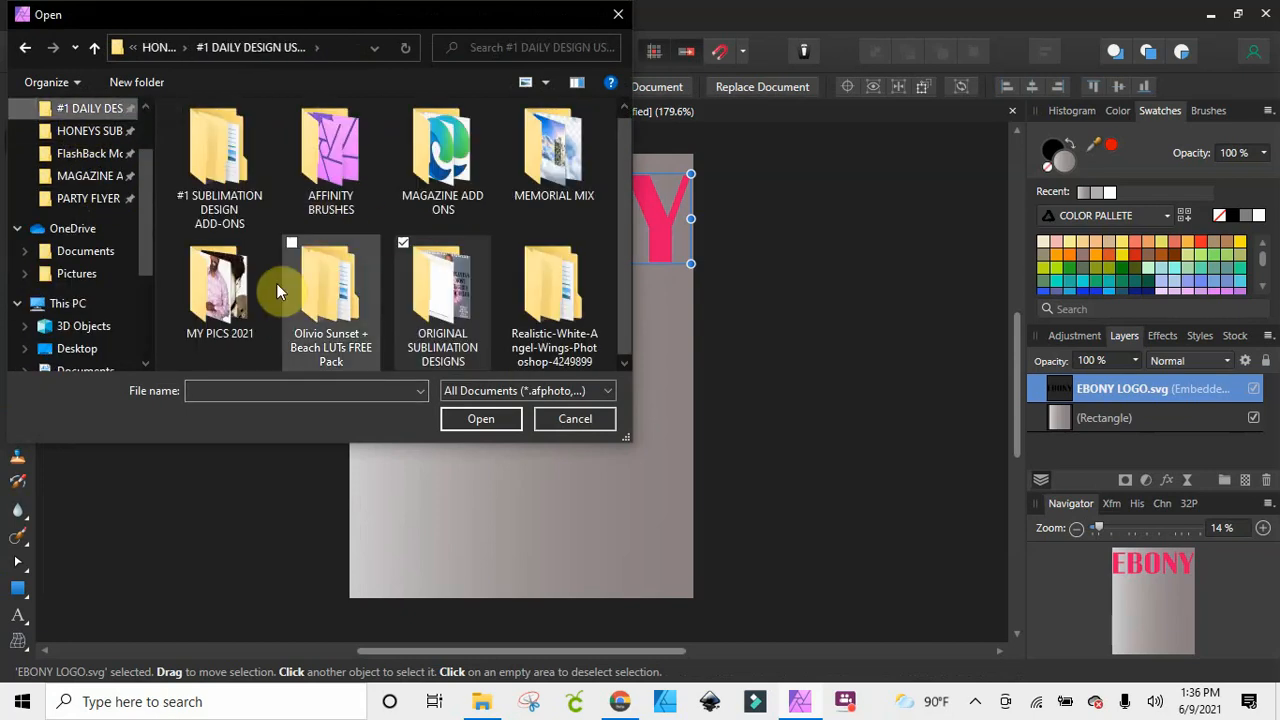
click(230, 280)
click(481, 420)
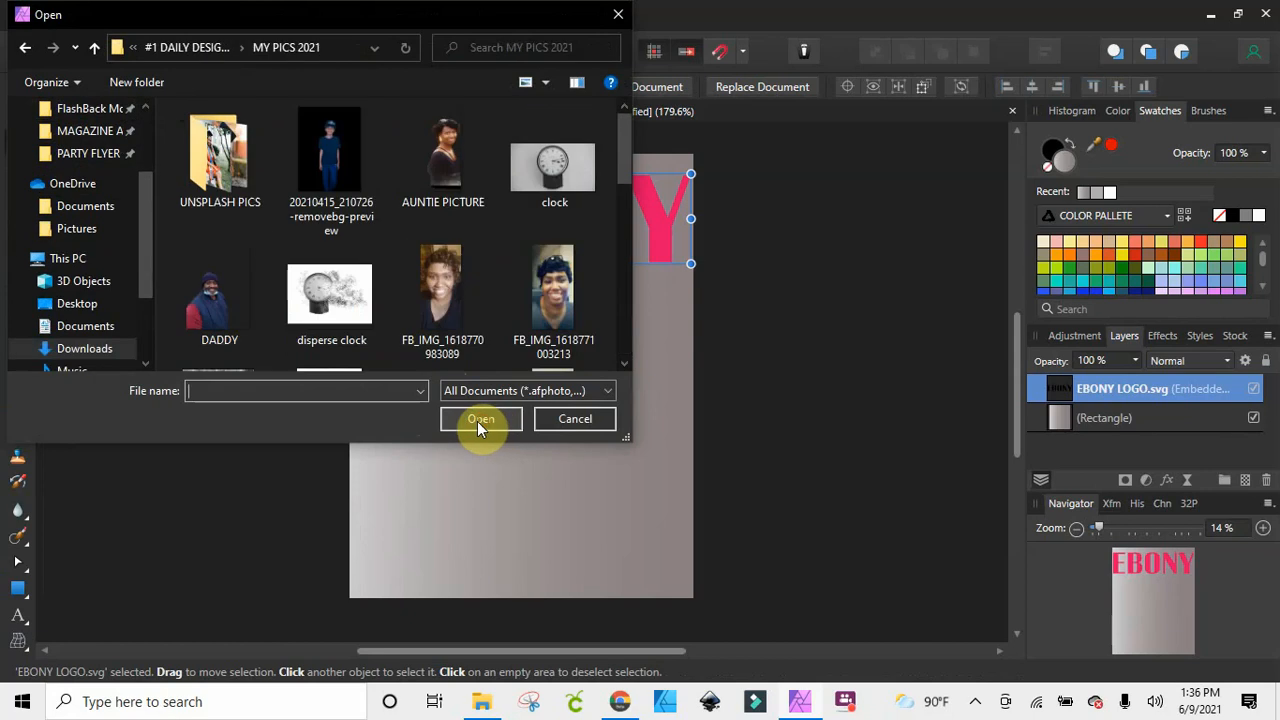
scroll(550, 240, down, 5)
click(572, 275)
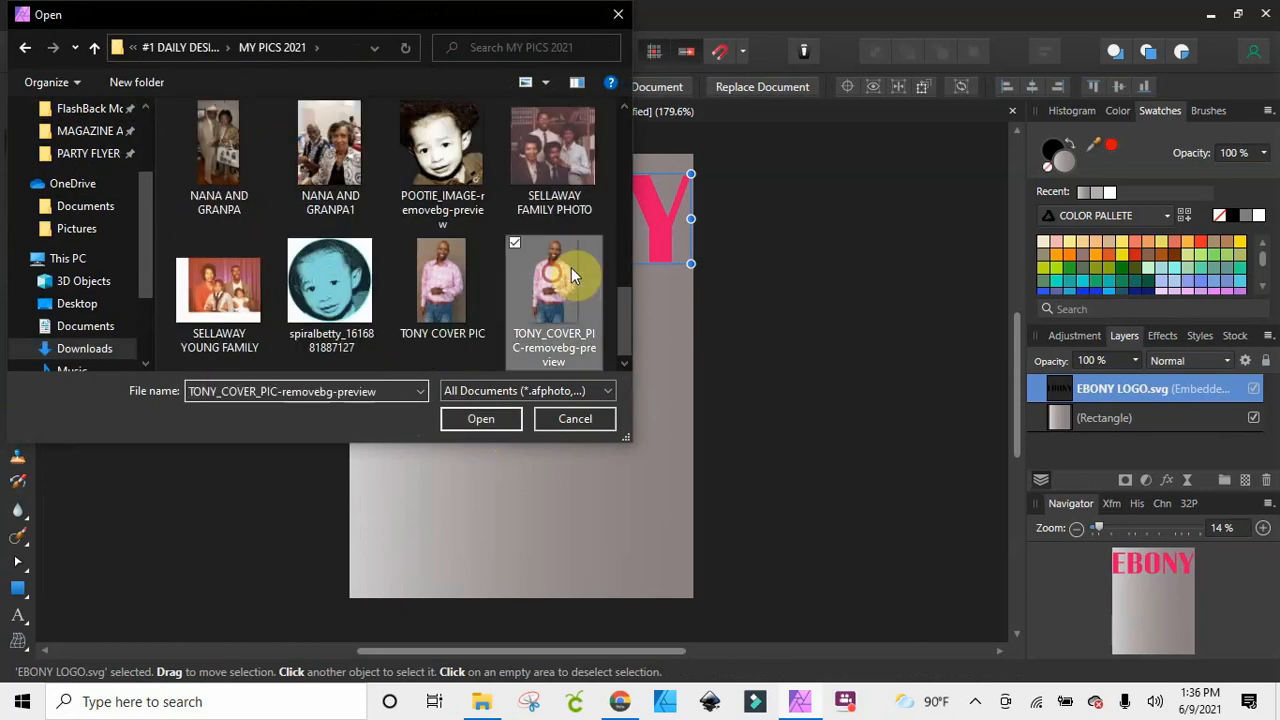
double_click(572, 275)
click(613, 499)
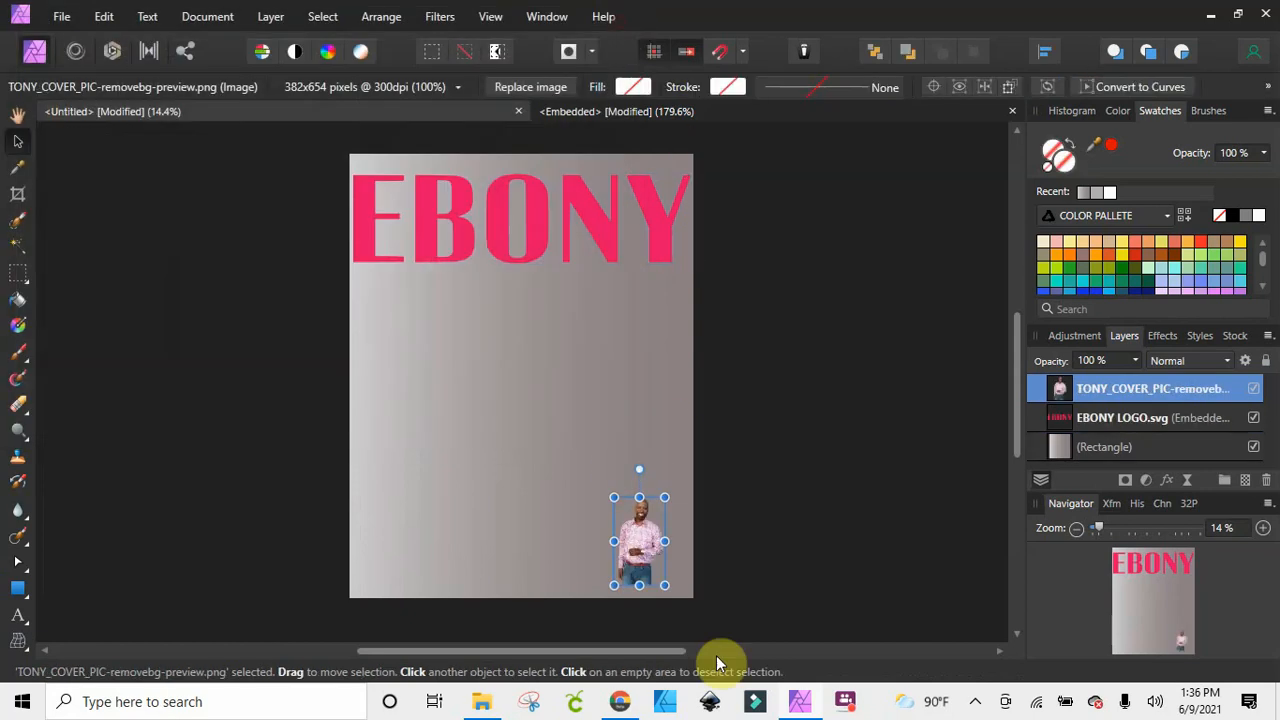
Enlarge the man's photo to about 476% and position it so his head overlaps the logo and his legs reach the page foot
drag(651, 563, 696, 596)
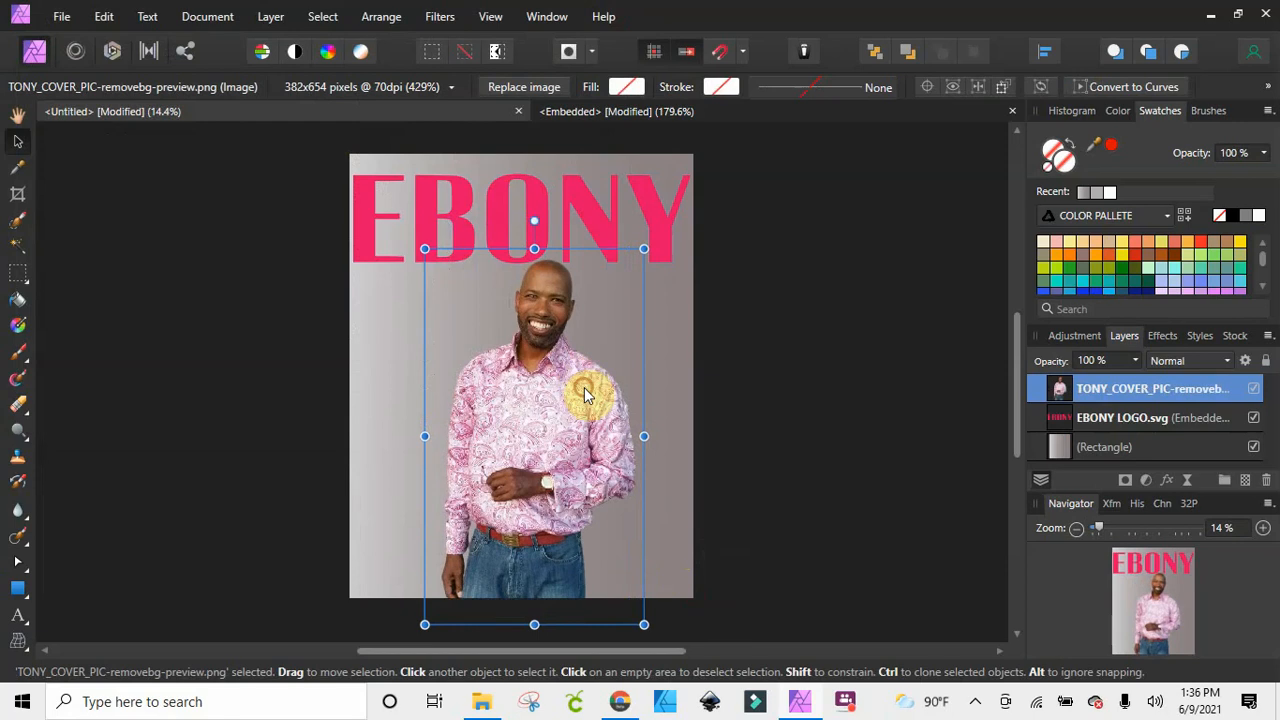
drag(586, 393, 576, 336)
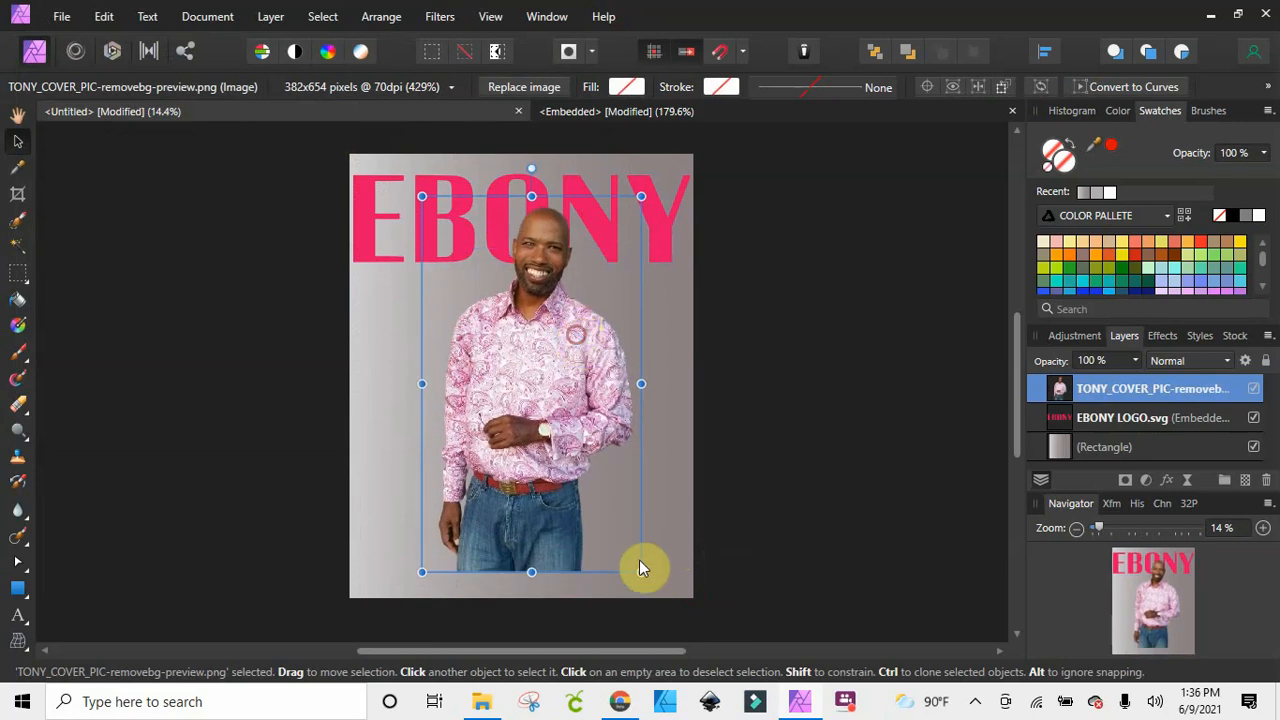
drag(641, 571, 665, 610)
click(761, 275)
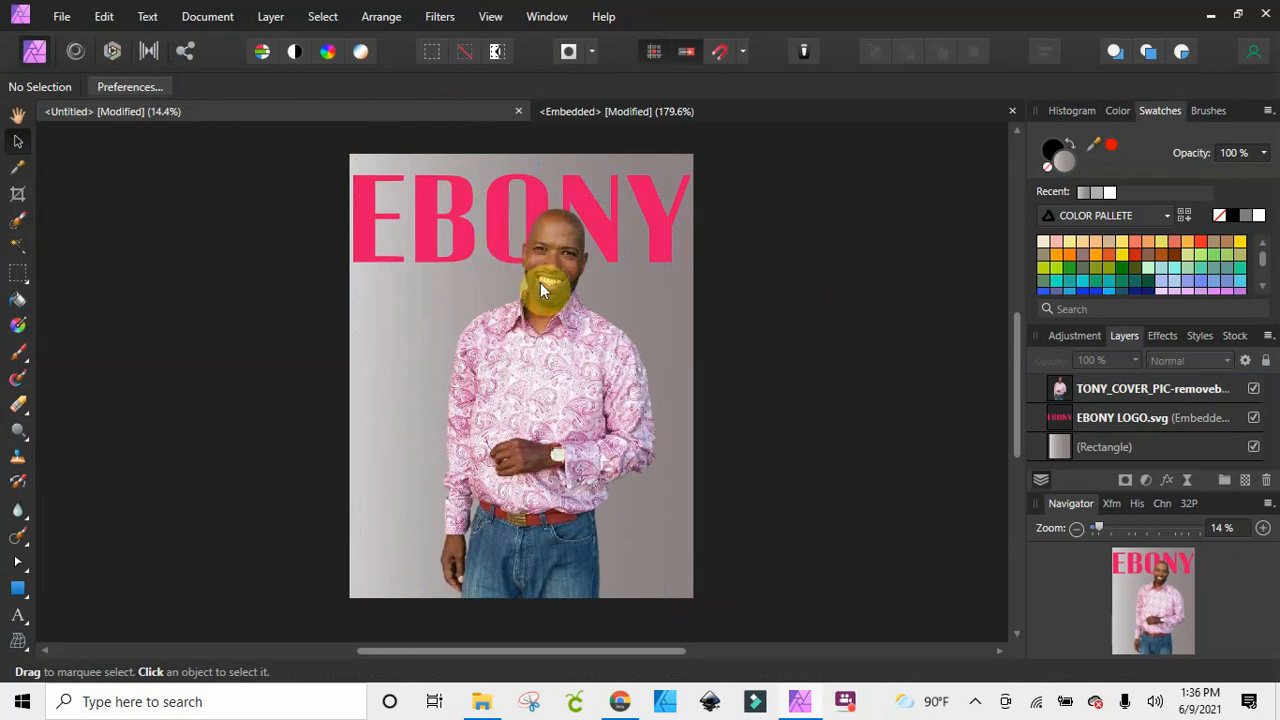
Refine the photo's size and shift it slightly down so less of the head covers the logo while the legs still fill the page foot
click(561, 538)
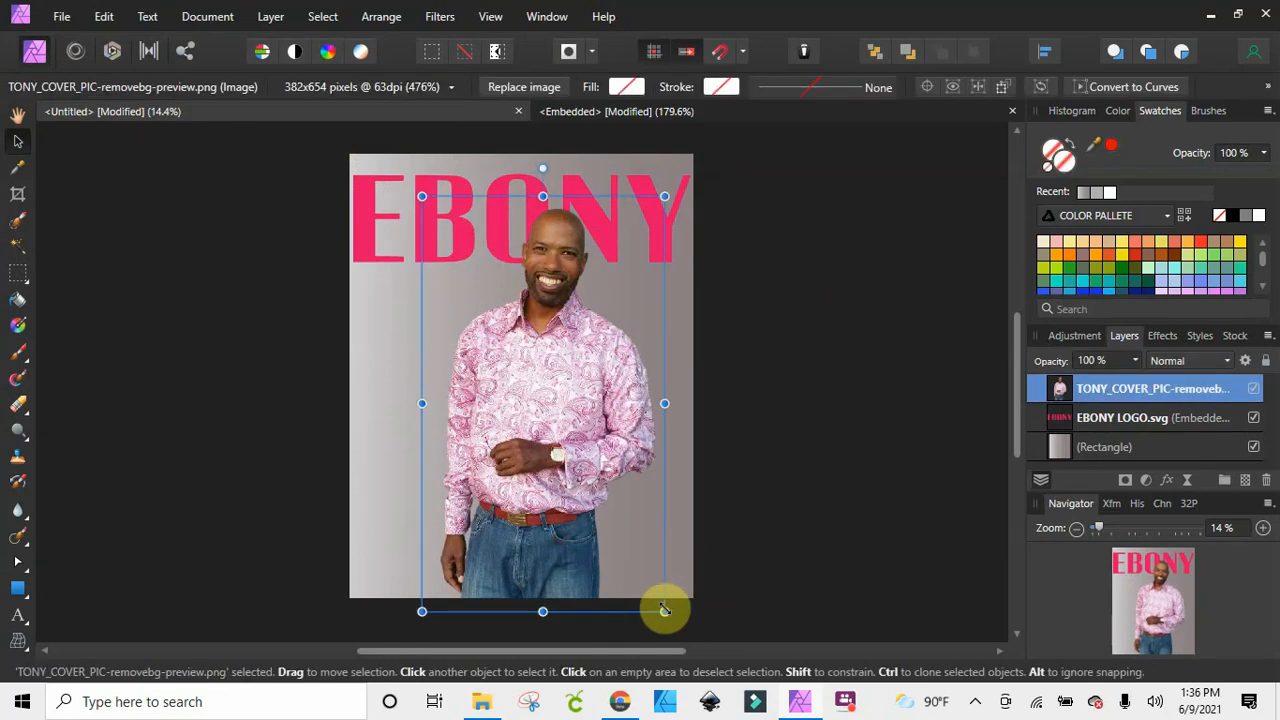
drag(660, 606, 643, 585)
drag(520, 452, 524, 464)
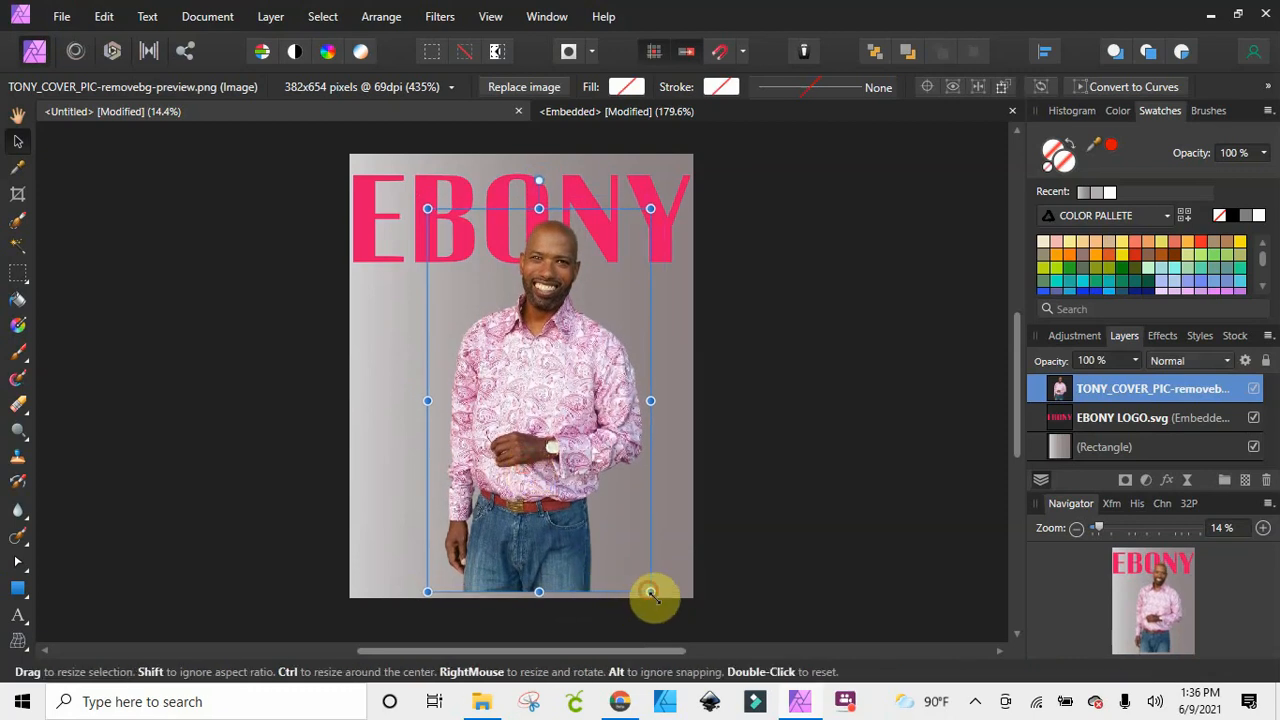
drag(651, 594, 662, 613)
Nudge the EBONY logo up very slightly behind the man's head and deselect it
click(493, 196)
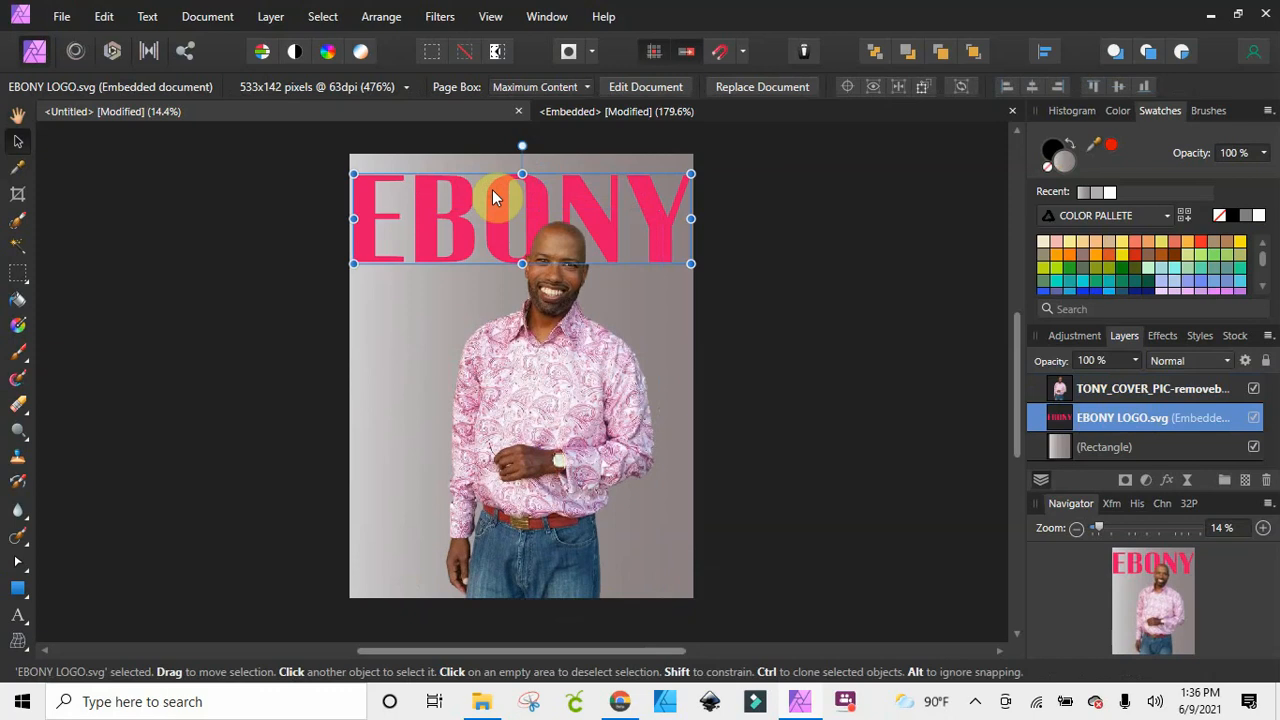
drag(493, 191, 493, 190)
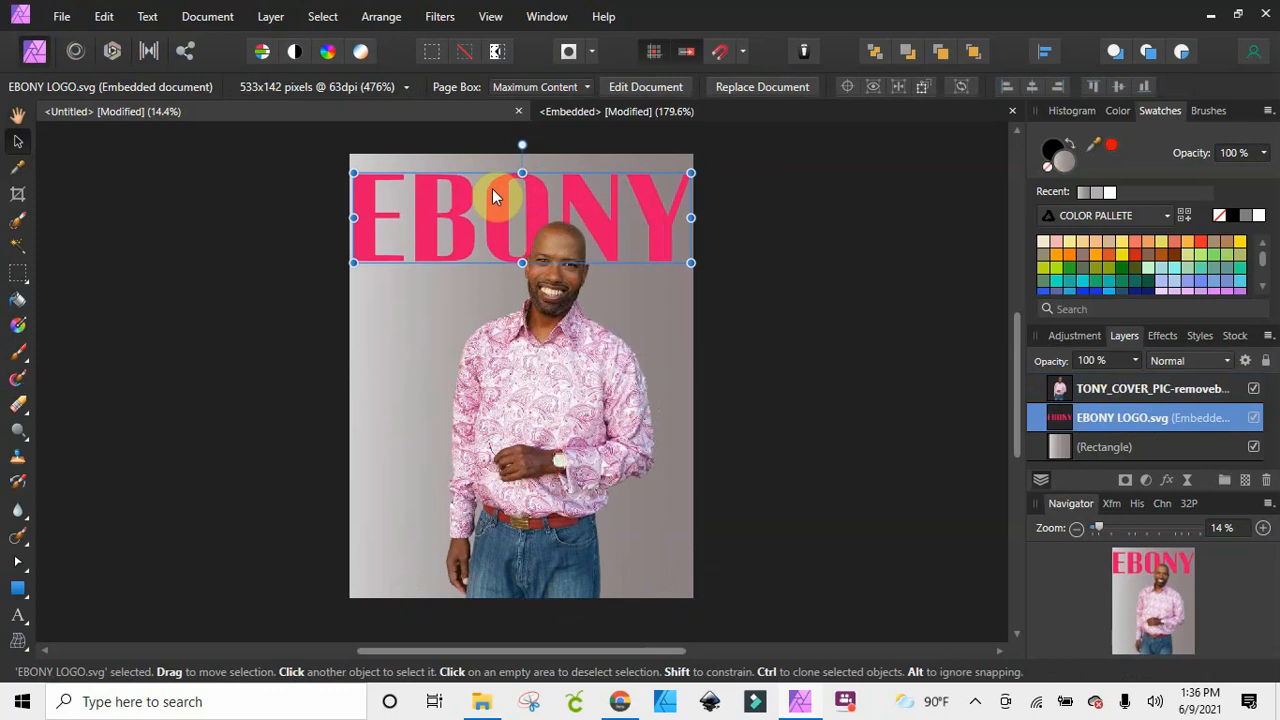
click(766, 351)
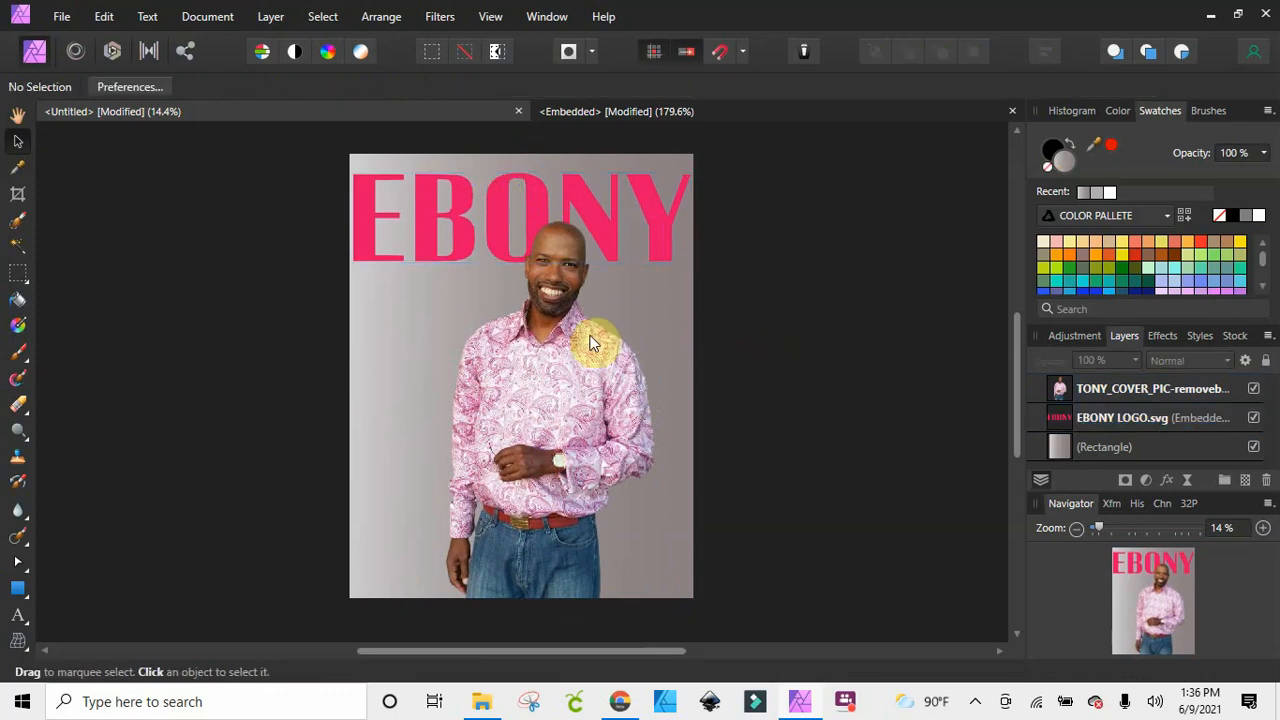
Add art text reading THE SUMMER FASHION ISSUE in 56 pt Arial just below the EBONY logo
click(17, 615)
drag(362, 272, 396, 297)
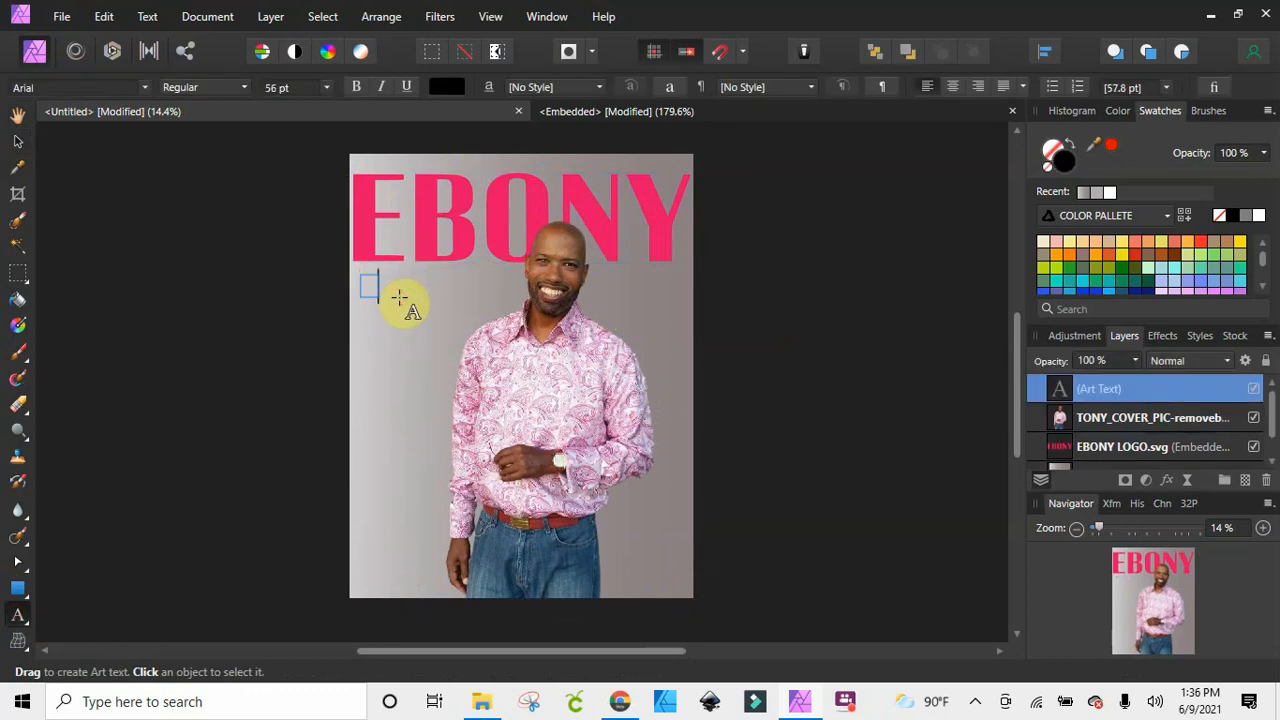
text(THE DUMMER)
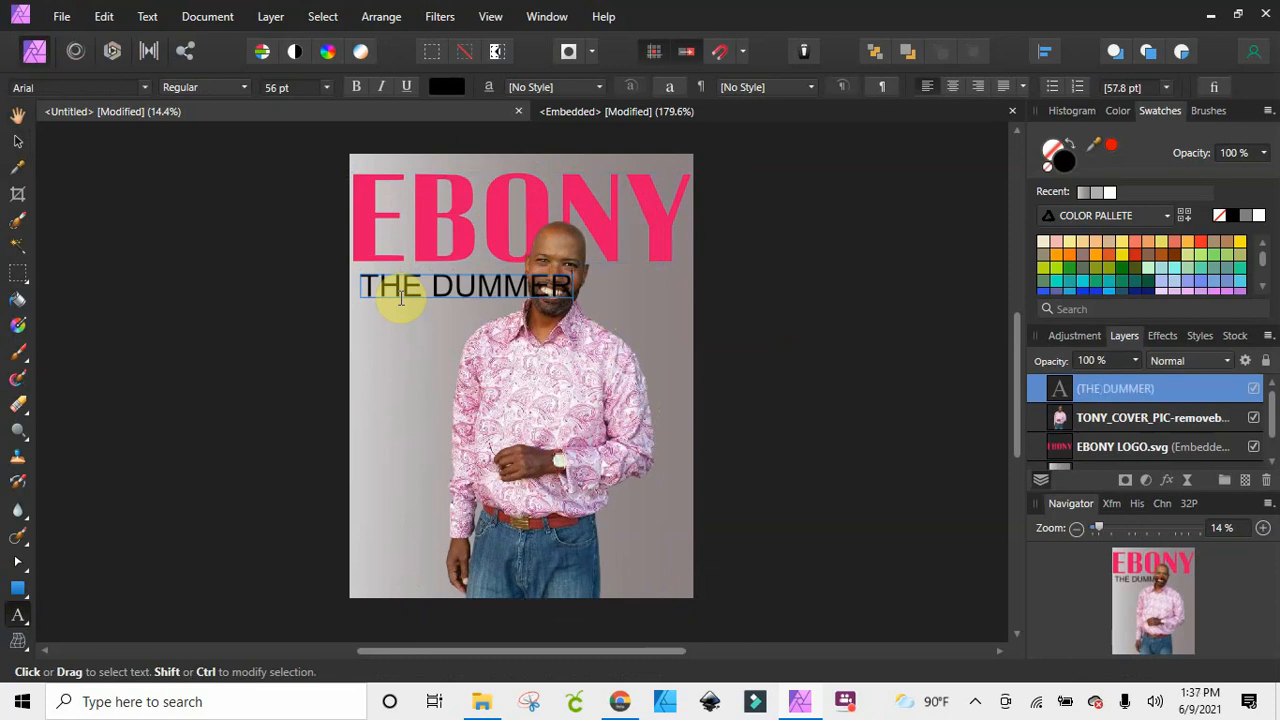
key(BackSpace)
key(BackSpace)
key(BackSpace)
key(BackSpace)
key(BackSpace)
key(BackSpace)
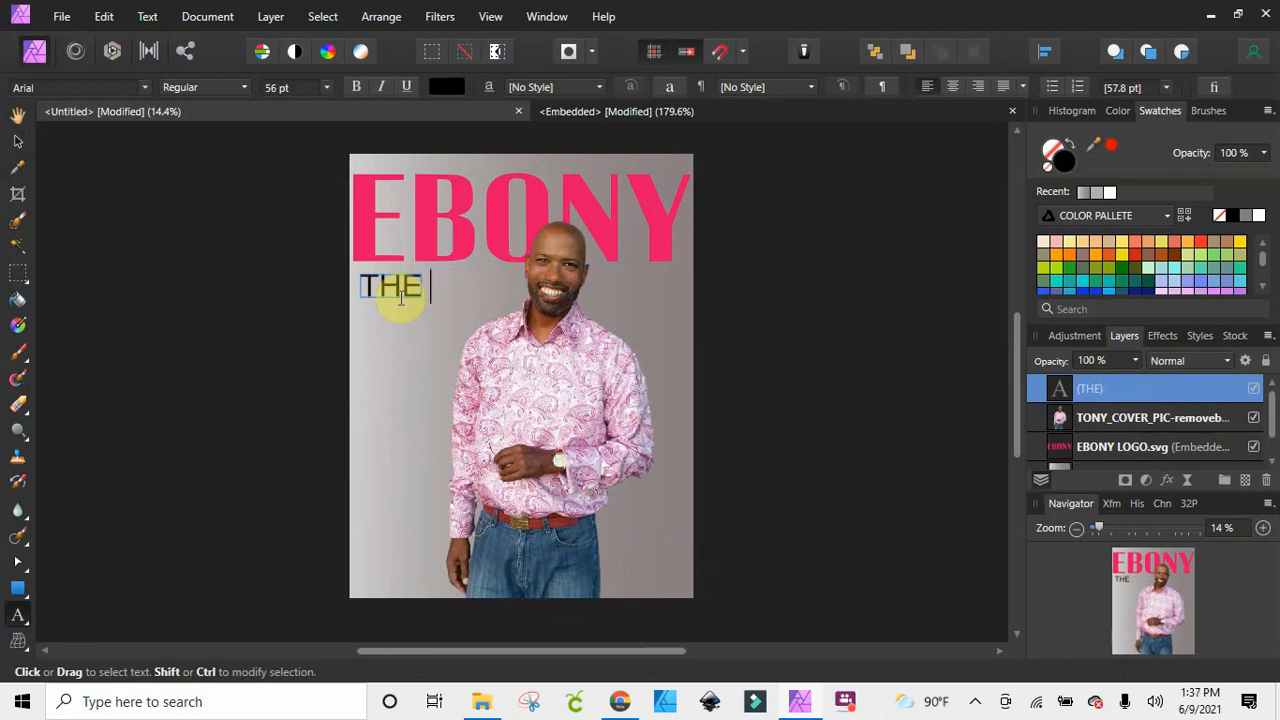
text(D)
key(BackSpace)
text(SU)
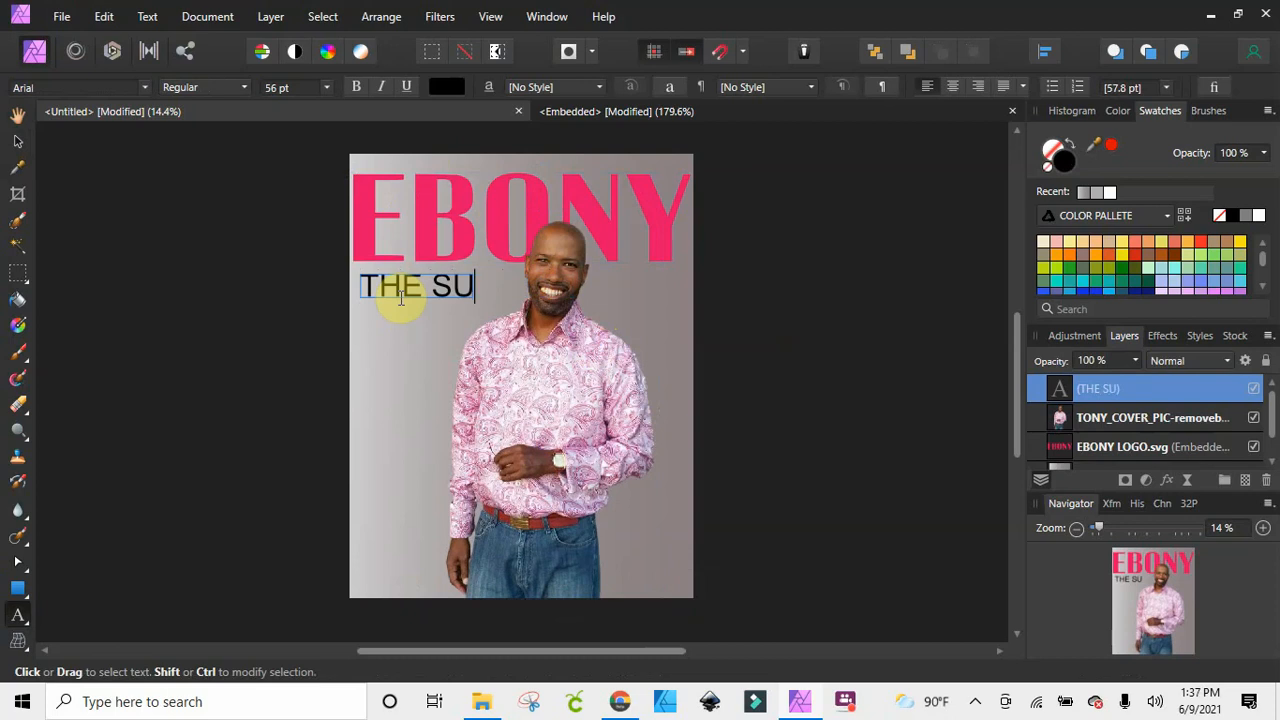
text(MMER FAS)
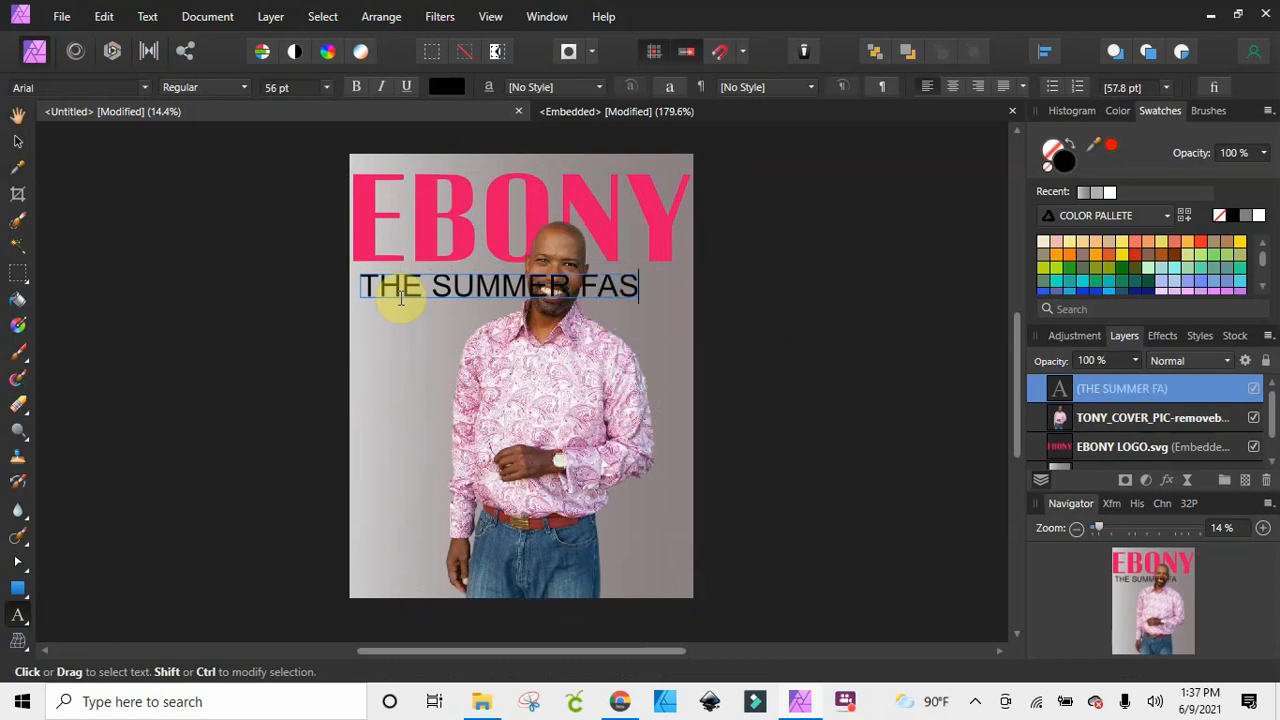
text(HION)
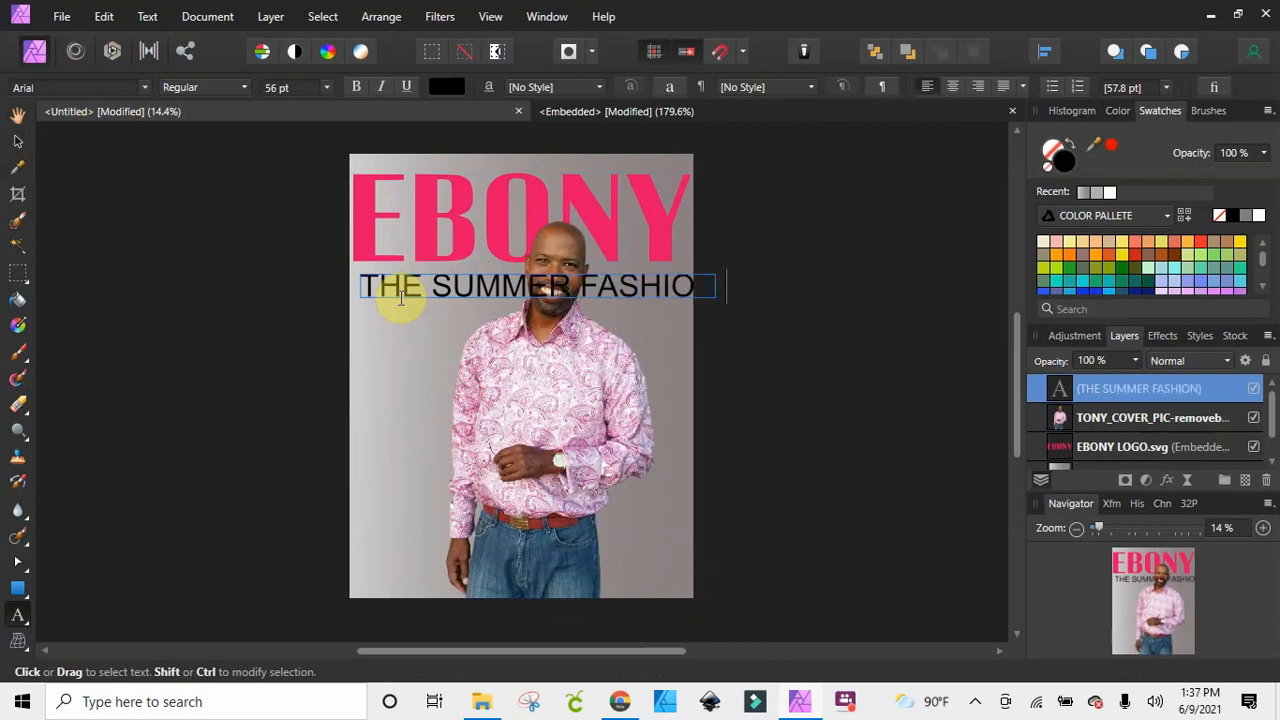
text( ISSUE)
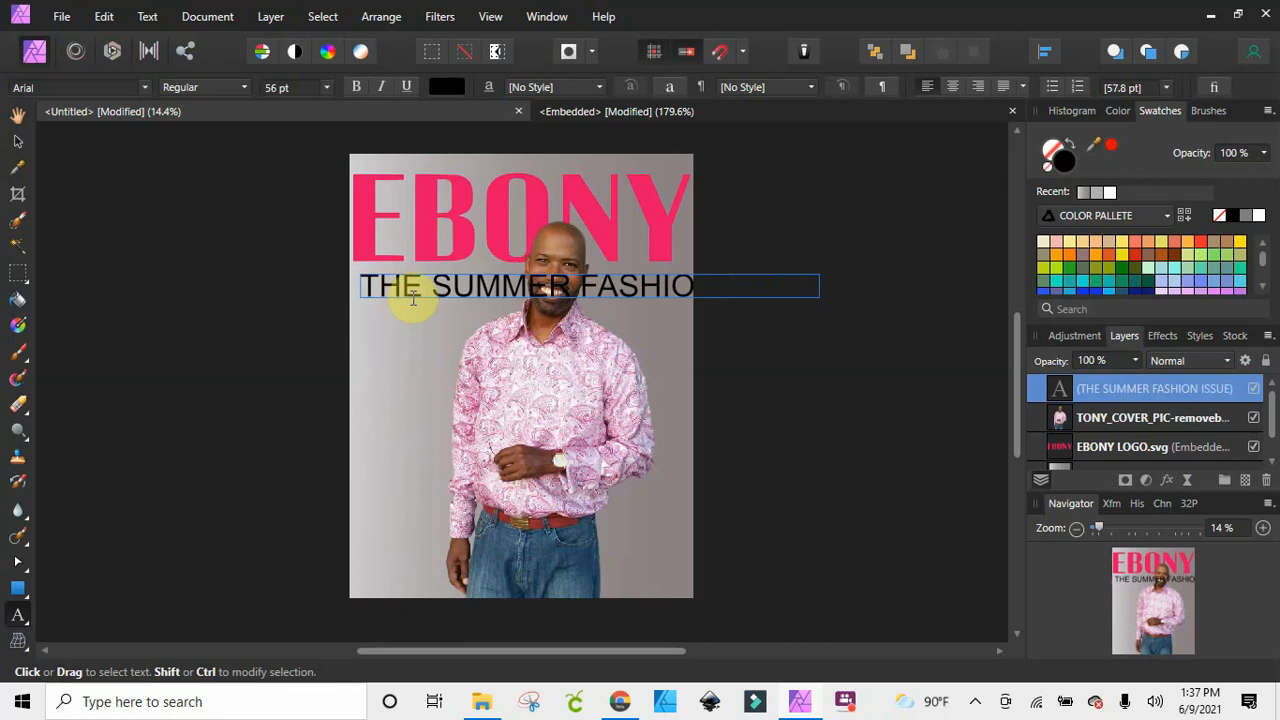
key(Escape)
Shrink the headline to about 36.5 pt, place it above the EBONY logo and stretch it across the page width
click(18, 142)
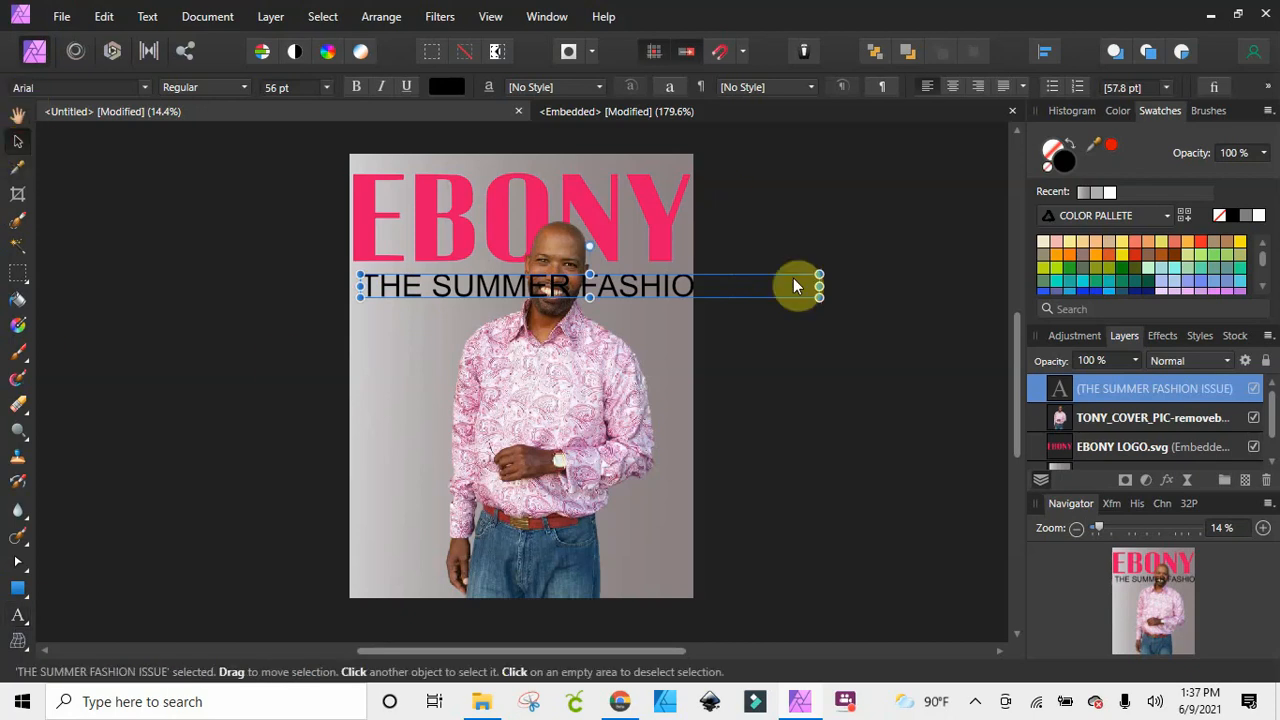
drag(820, 298, 660, 284)
drag(568, 283, 556, 170)
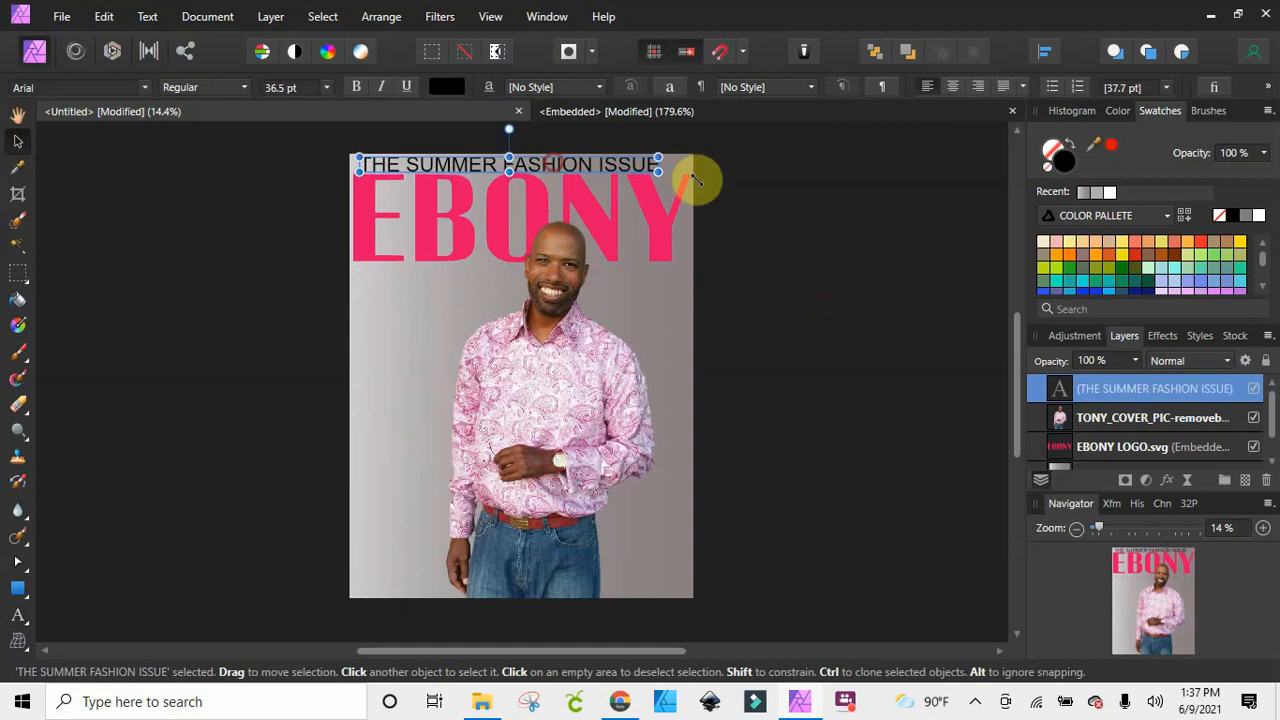
drag(676, 167, 686, 166)
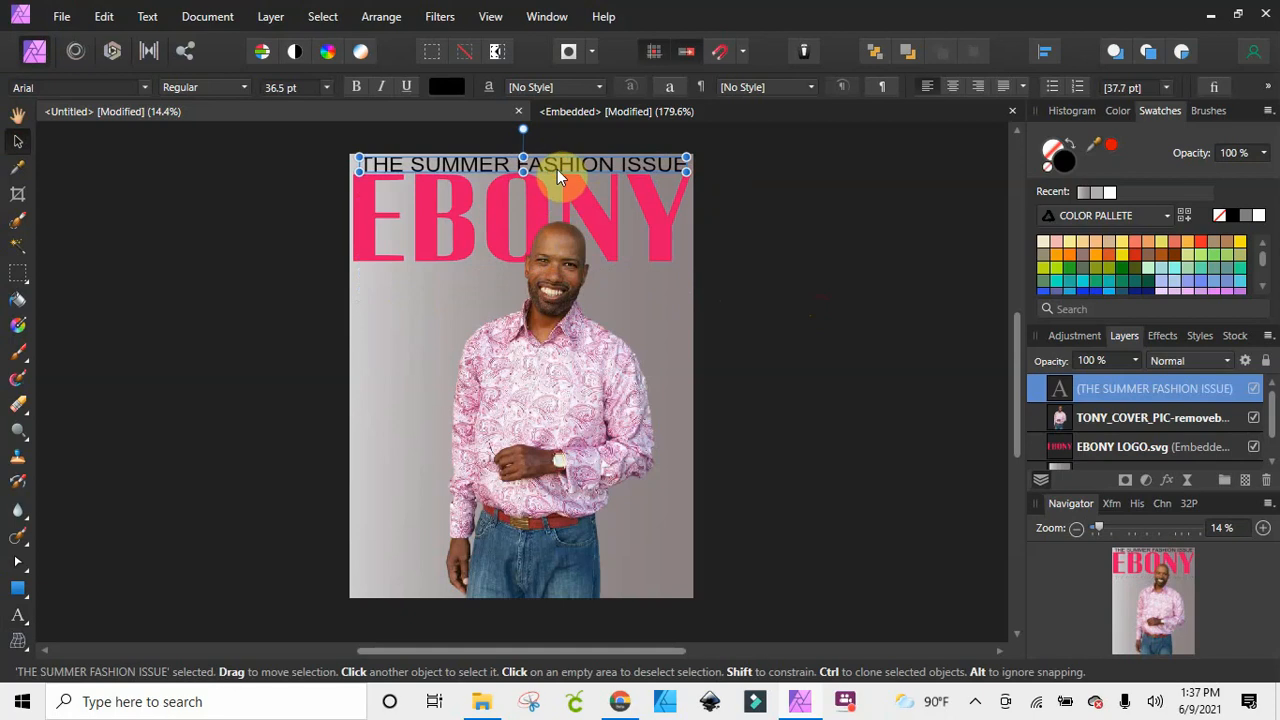
drag(557, 170, 551, 168)
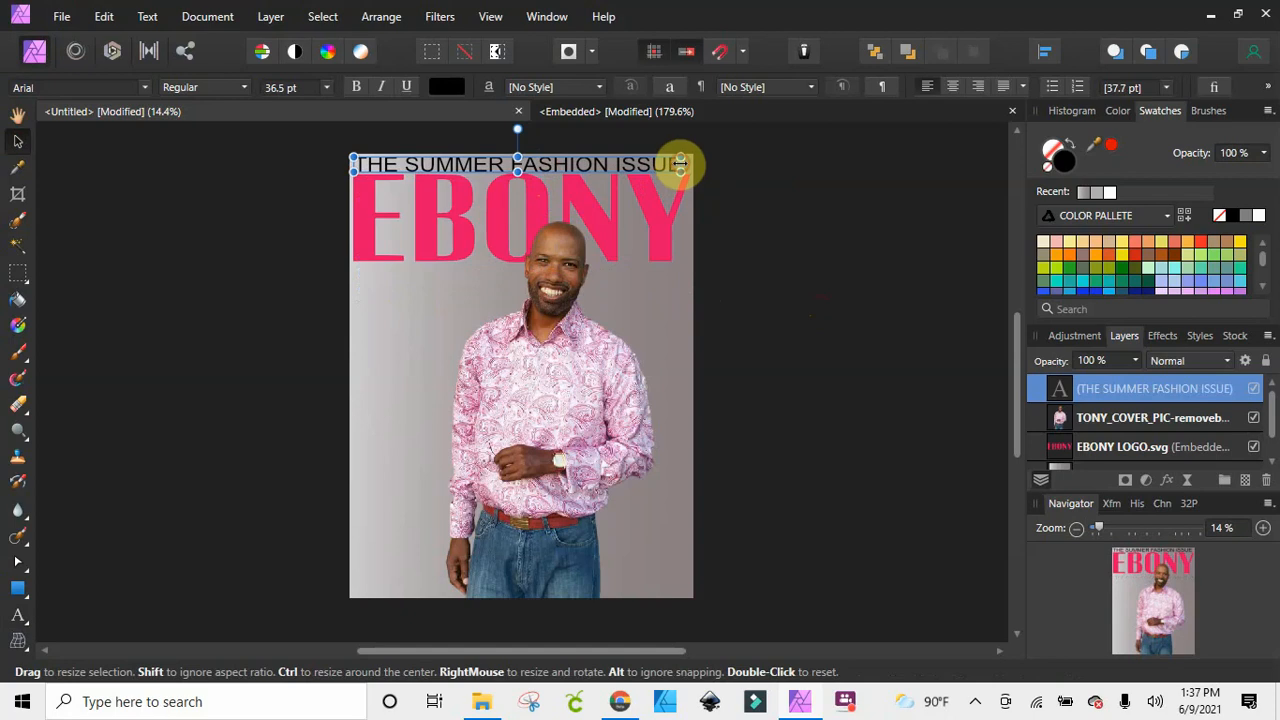
drag(680, 163, 695, 163)
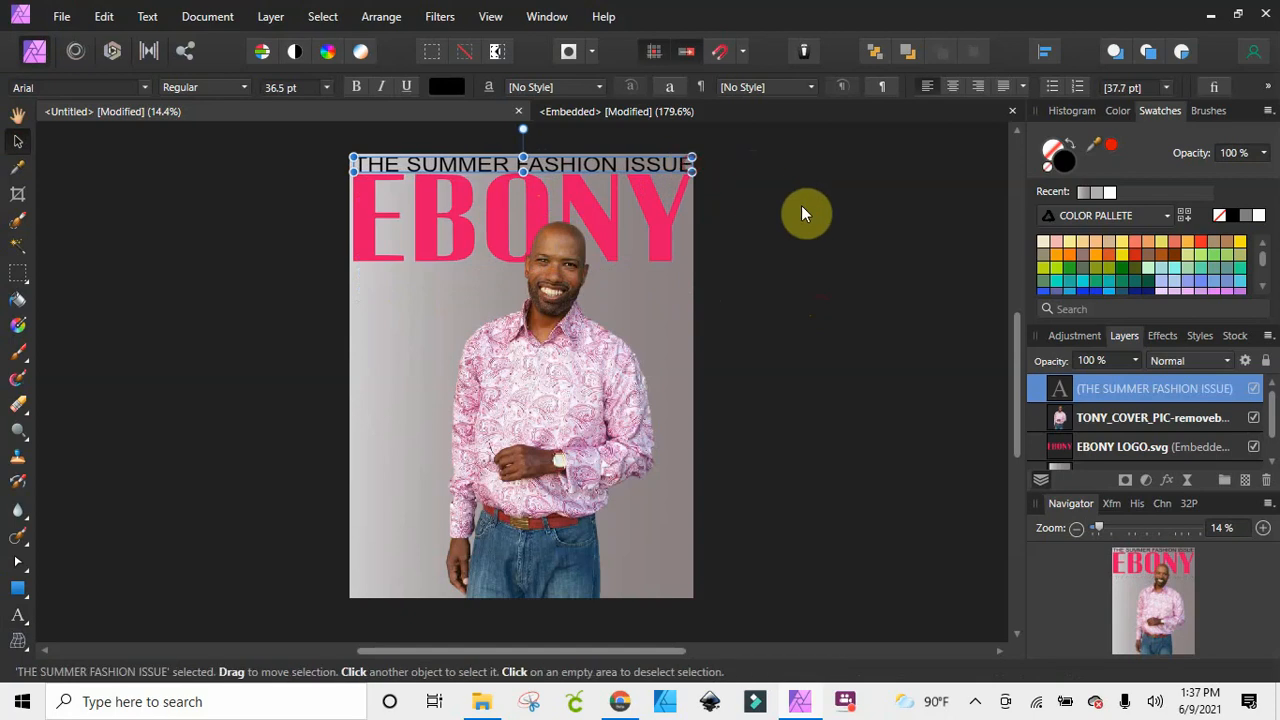
click(802, 208)
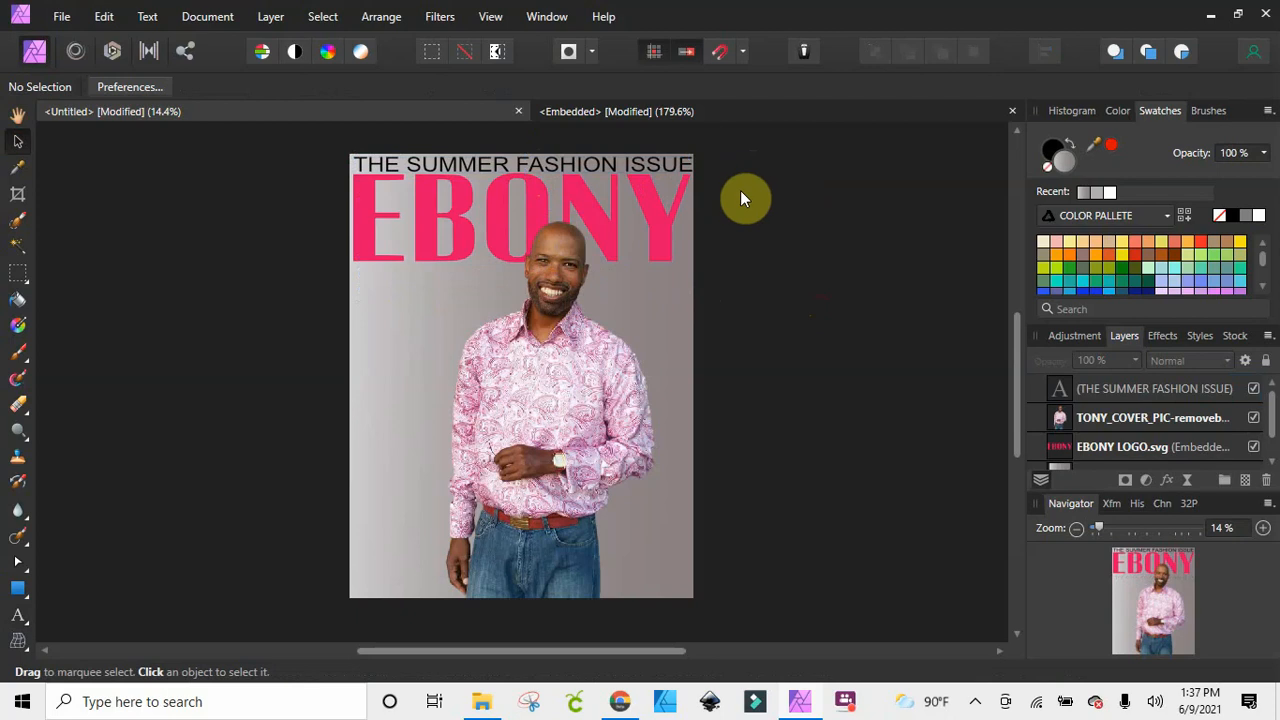
Try the headline in white and set it back to black
click(556, 160)
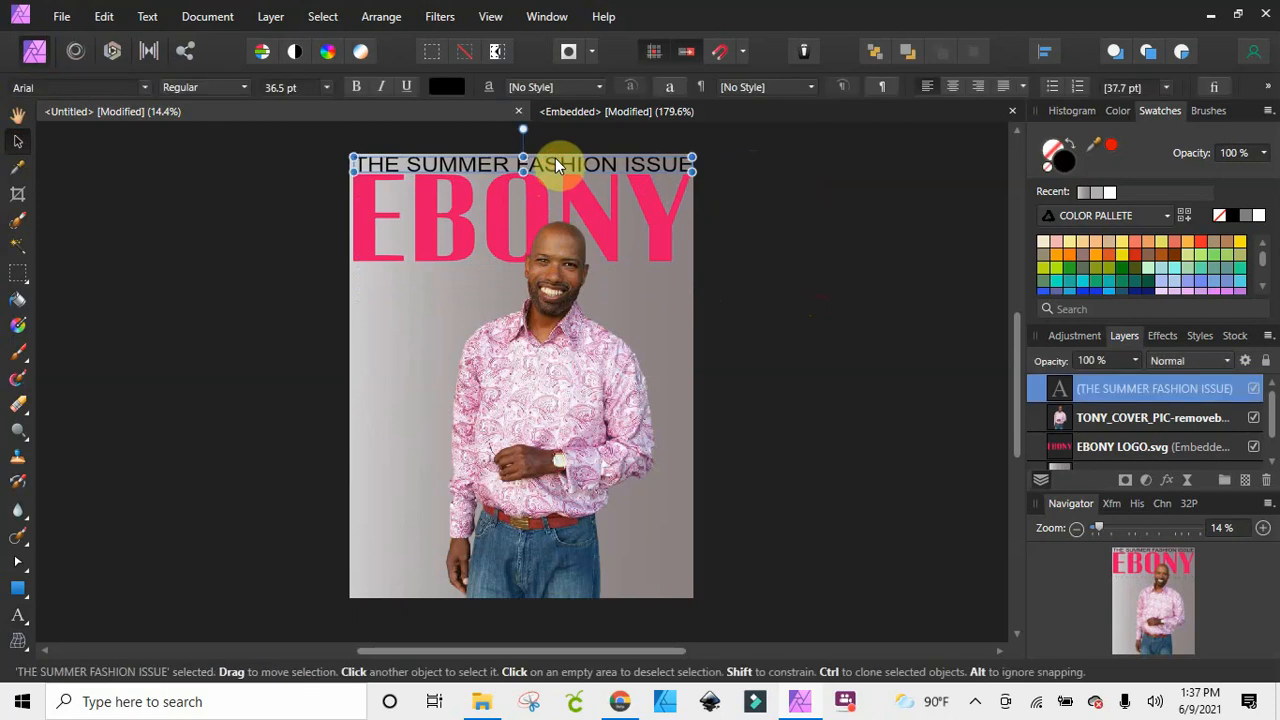
click(1258, 215)
click(896, 363)
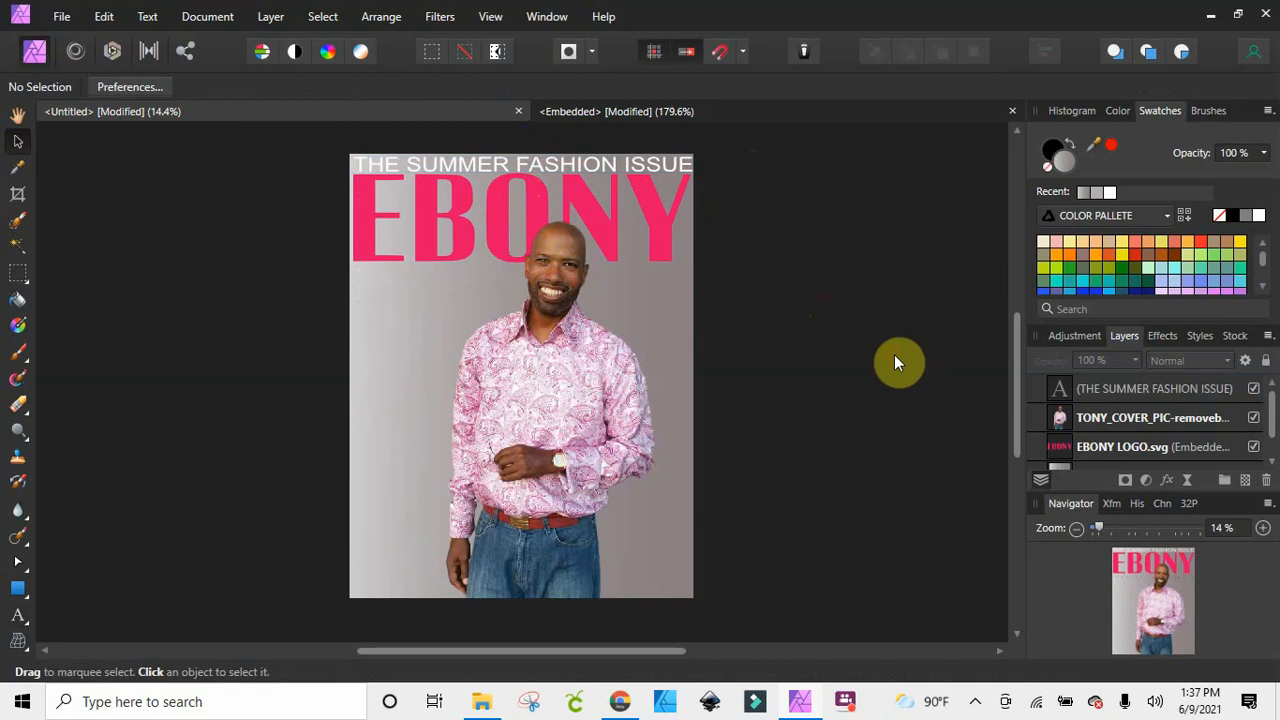
click(552, 158)
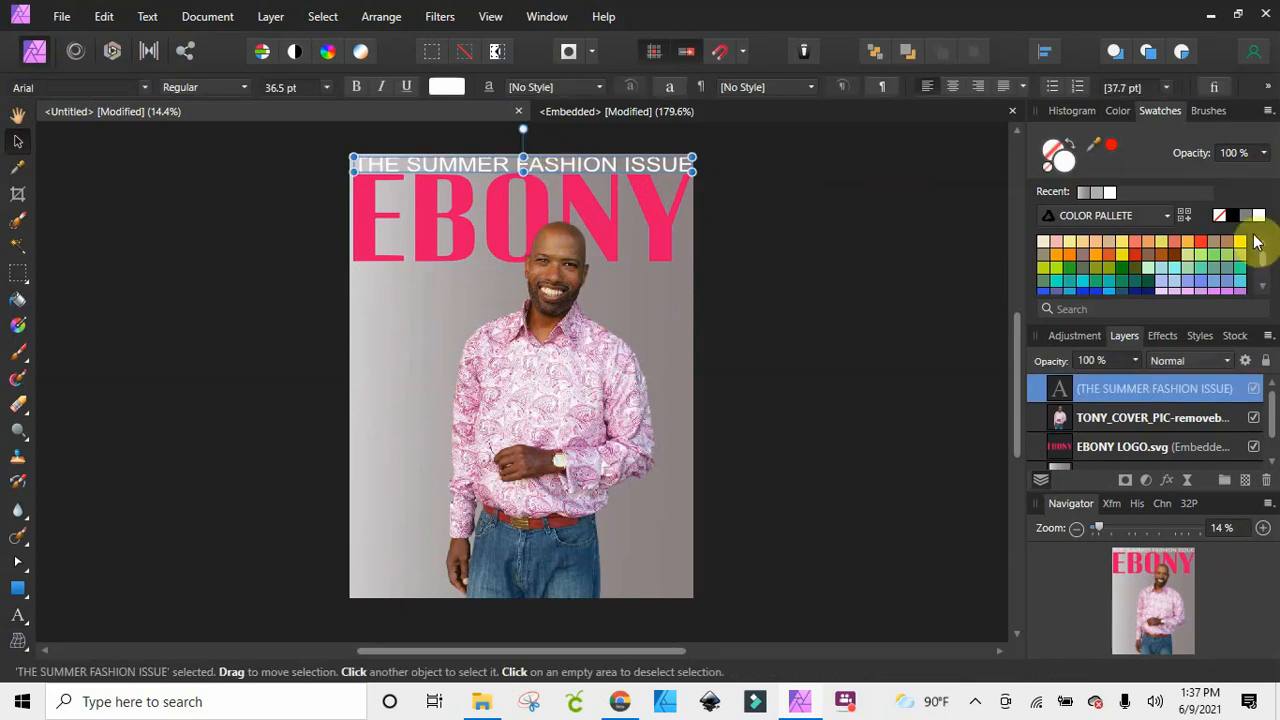
click(1232, 215)
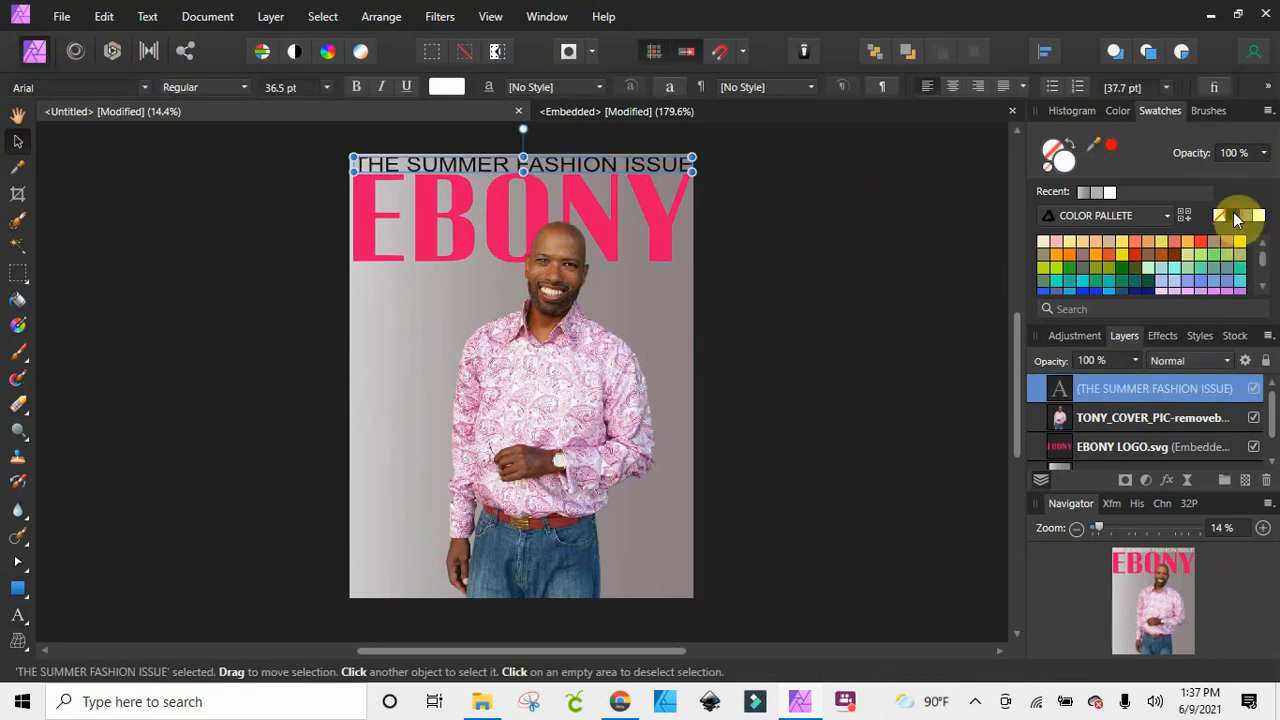
click(871, 247)
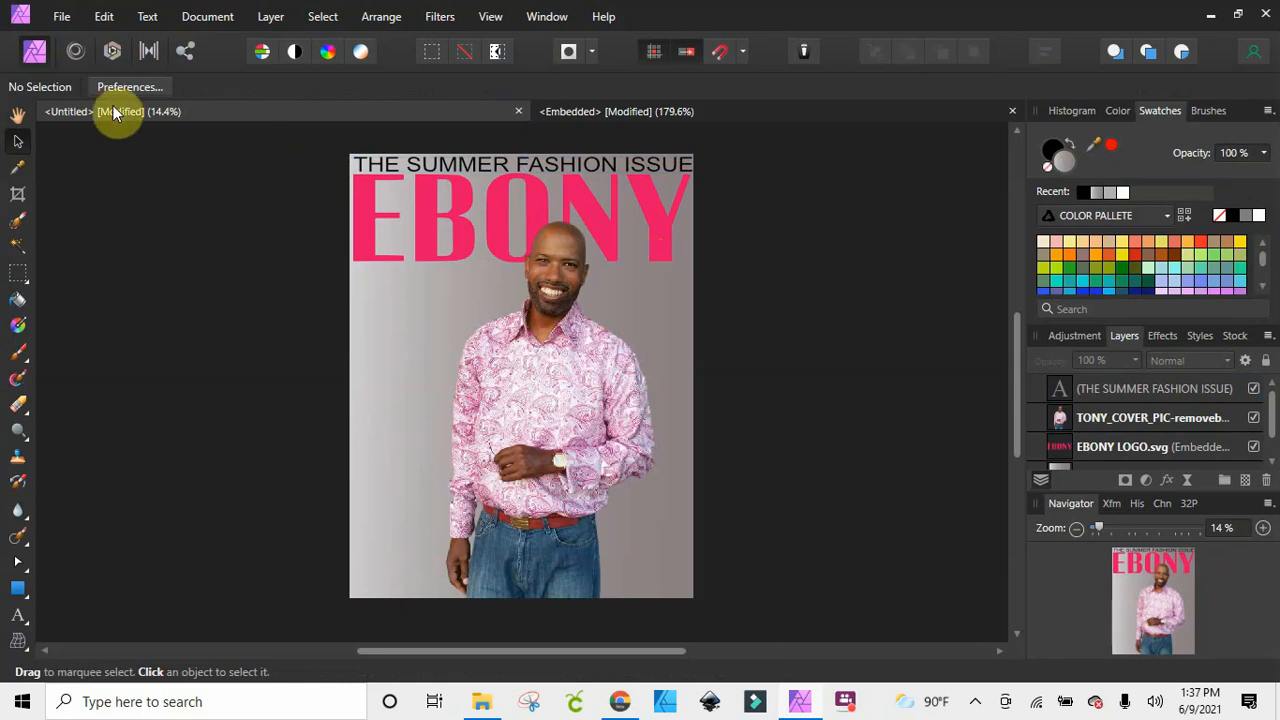
Make the headline above the logo bold and shift it slightly left so it fits between the page edges
click(458, 163)
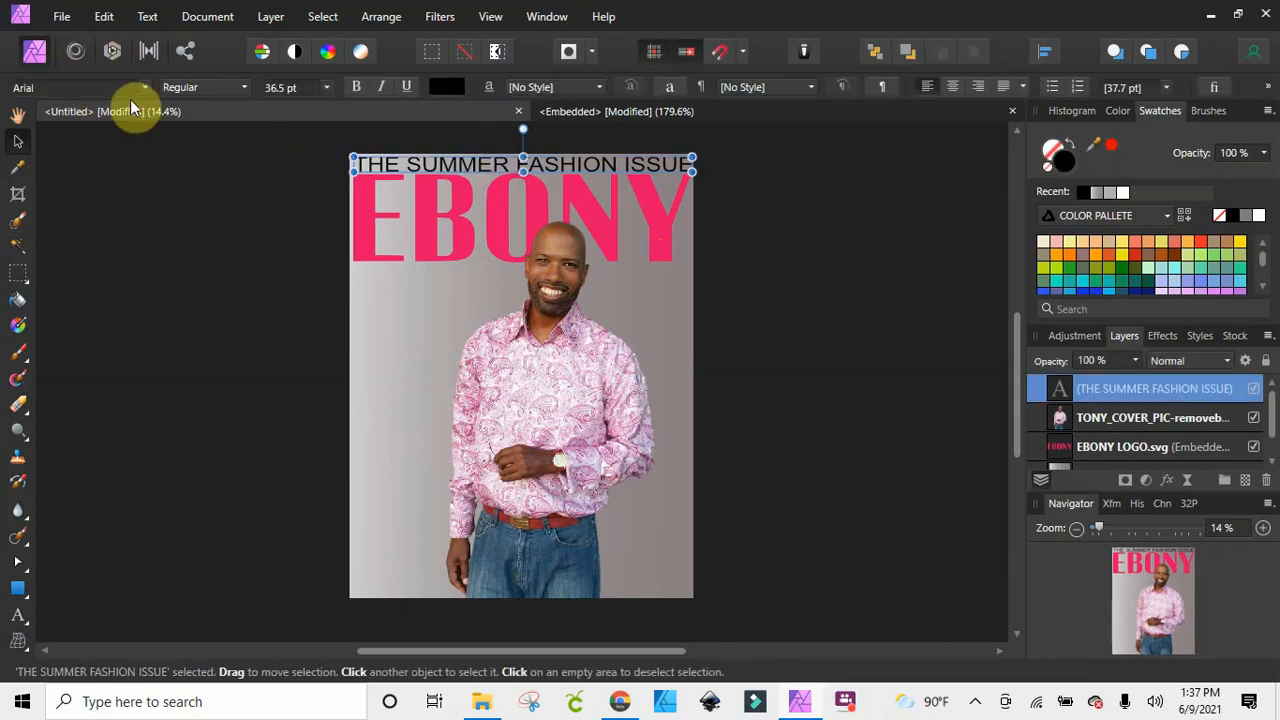
click(182, 87)
click(190, 149)
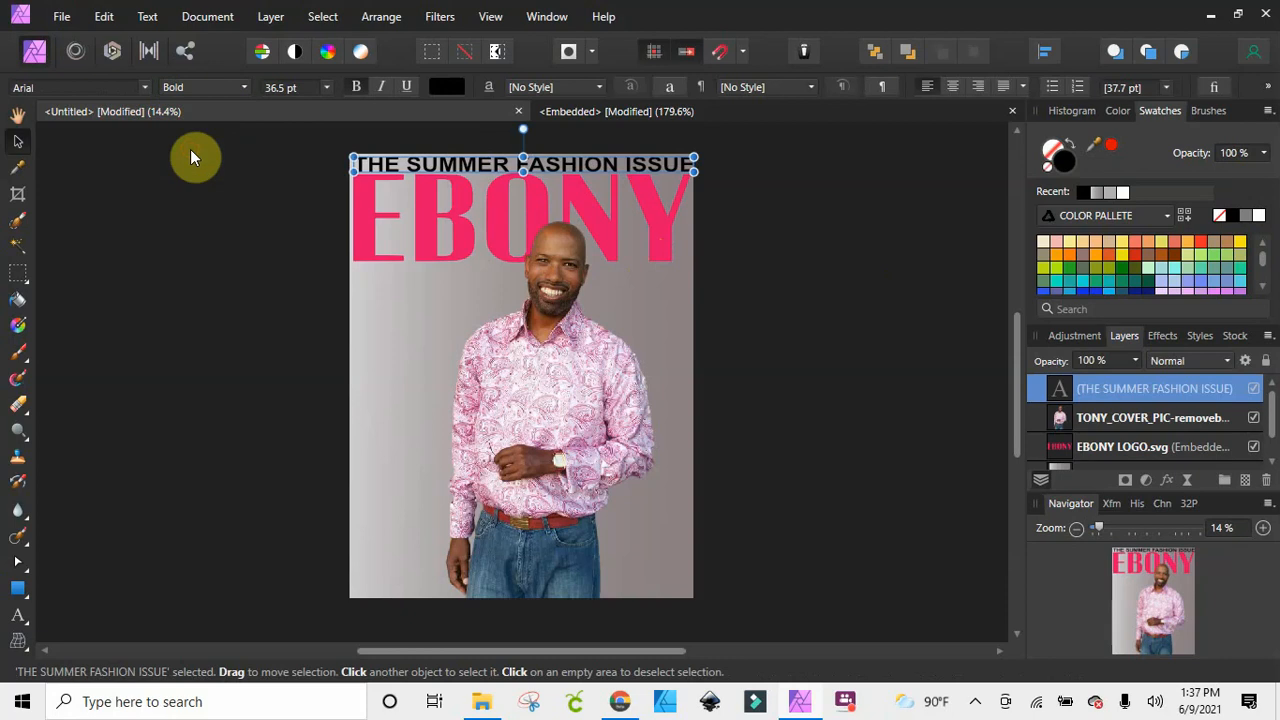
click(786, 235)
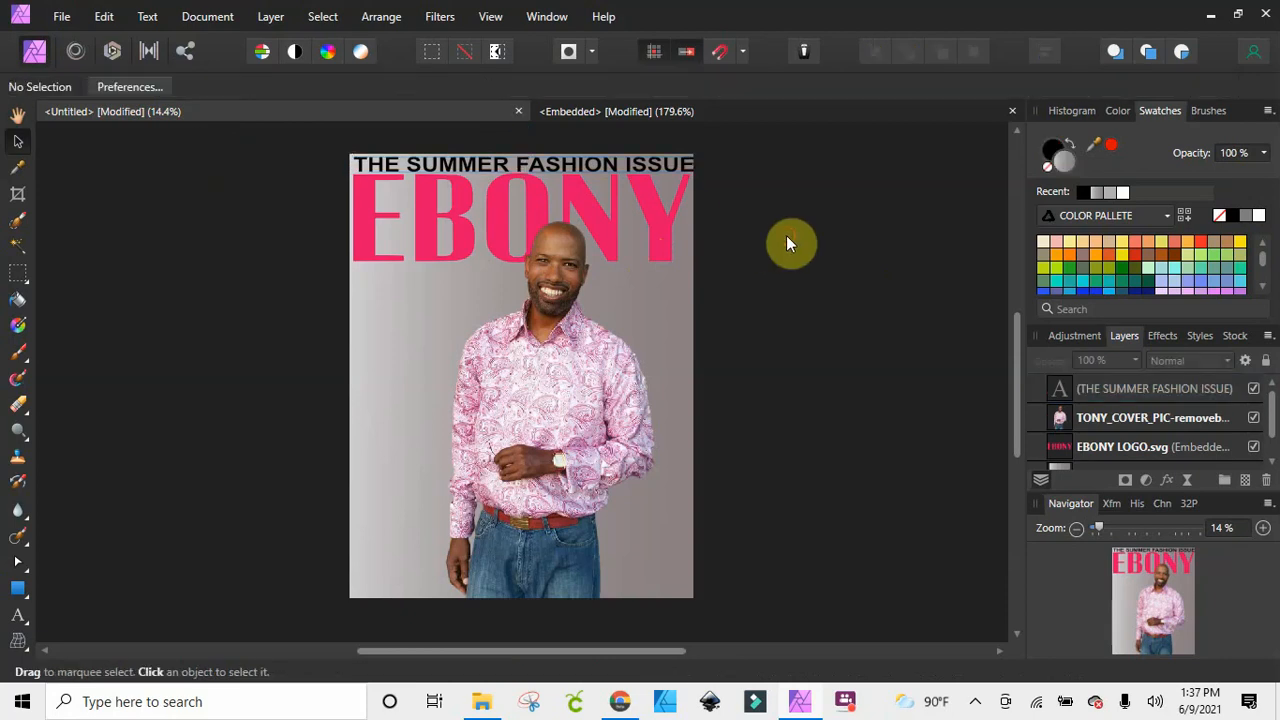
click(600, 167)
drag(600, 167, 595, 166)
click(848, 182)
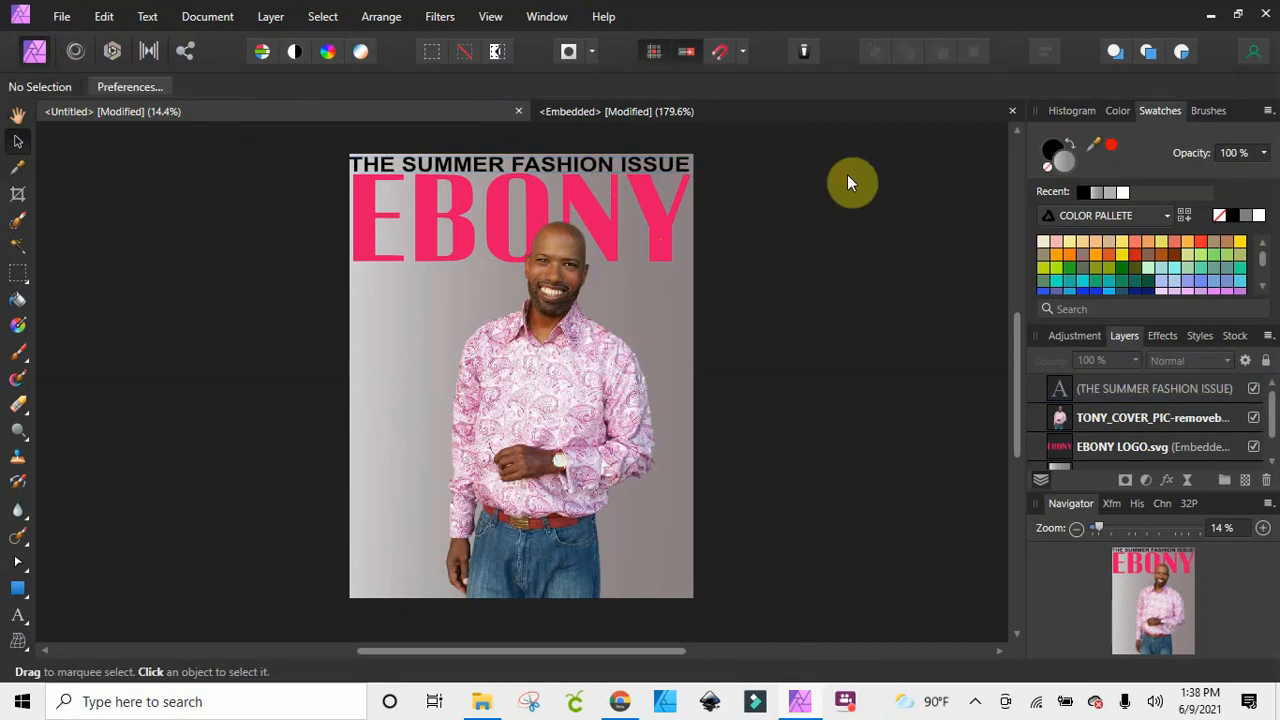
click(670, 170)
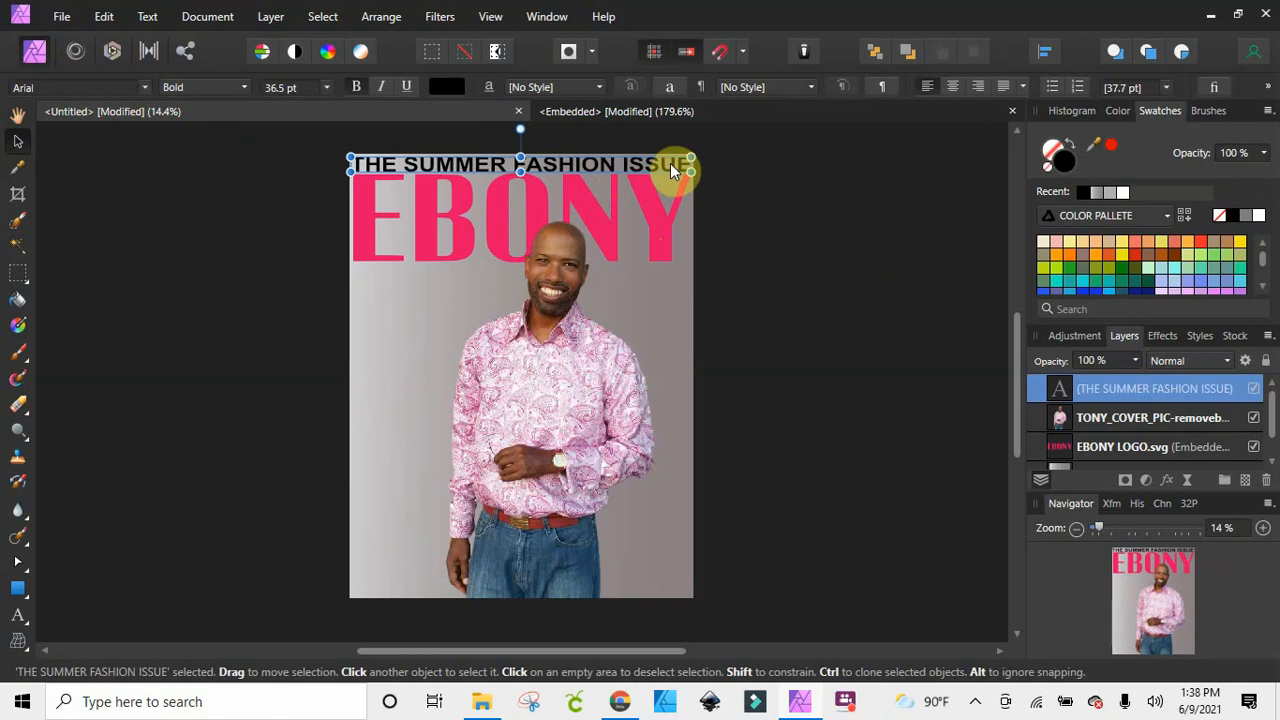
click(788, 196)
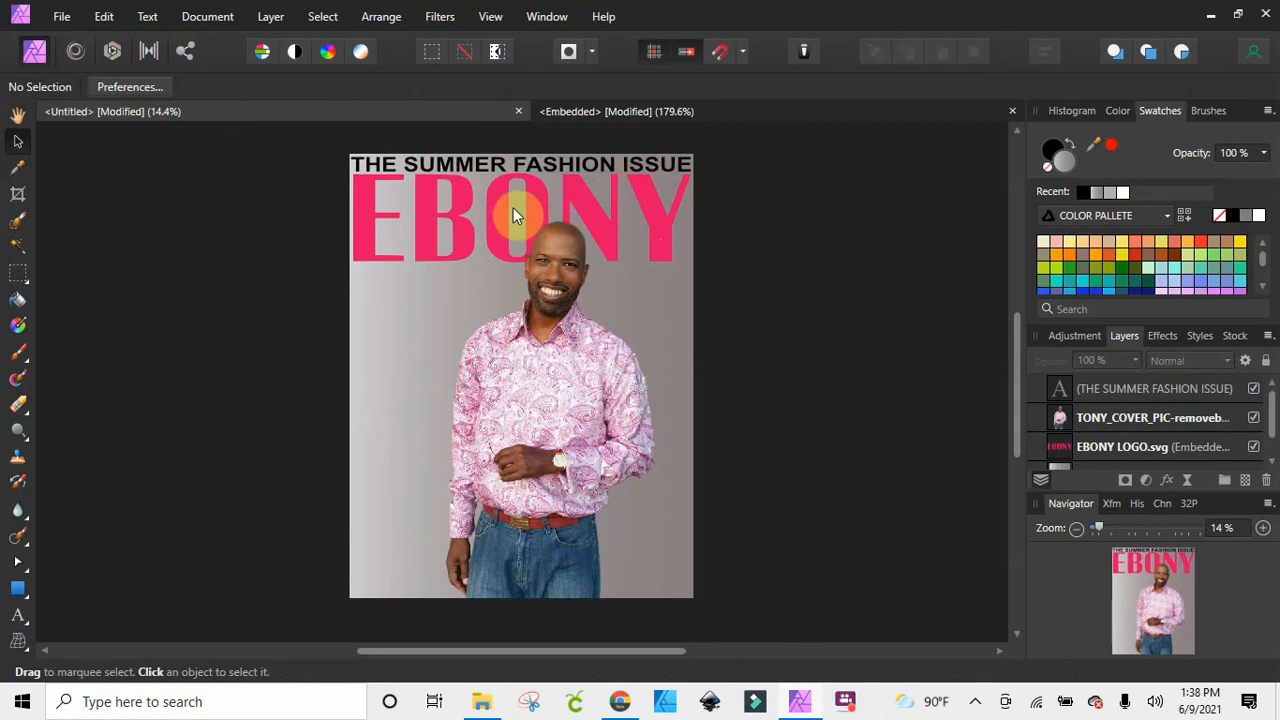
Move the man's photo slightly left on the page, keeping his head over the logo, and deselect it
click(456, 209)
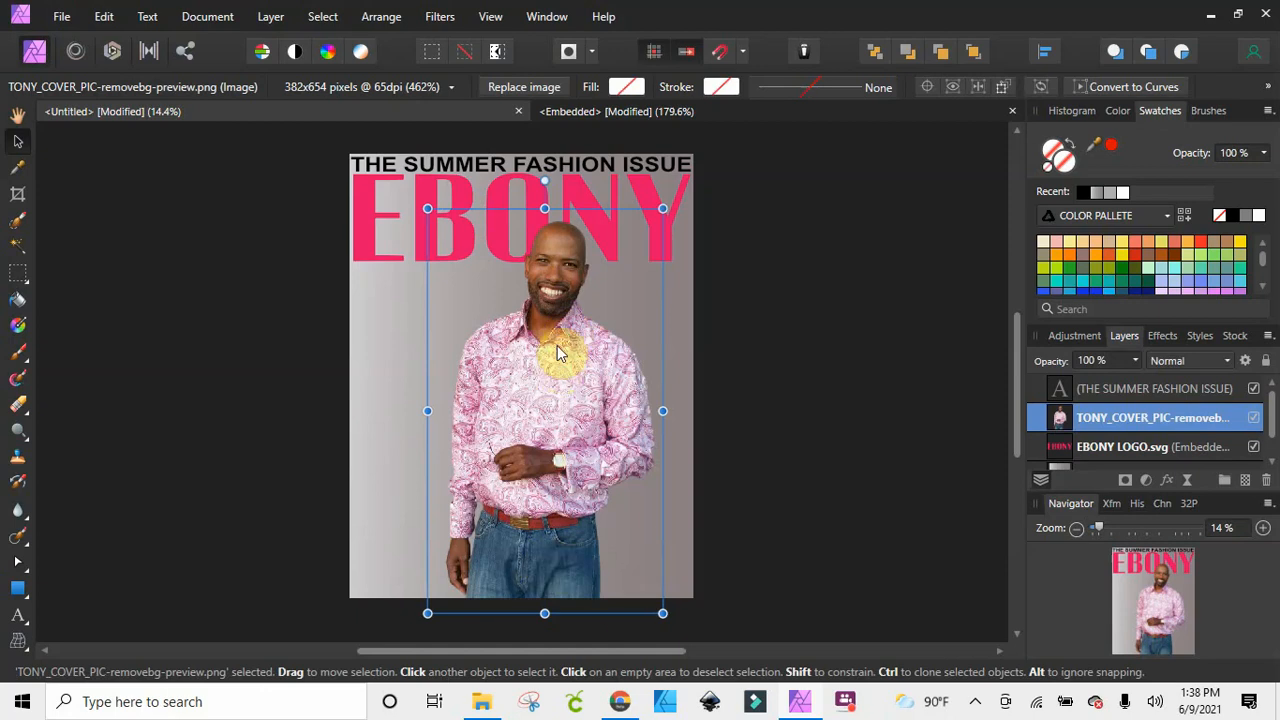
click(829, 322)
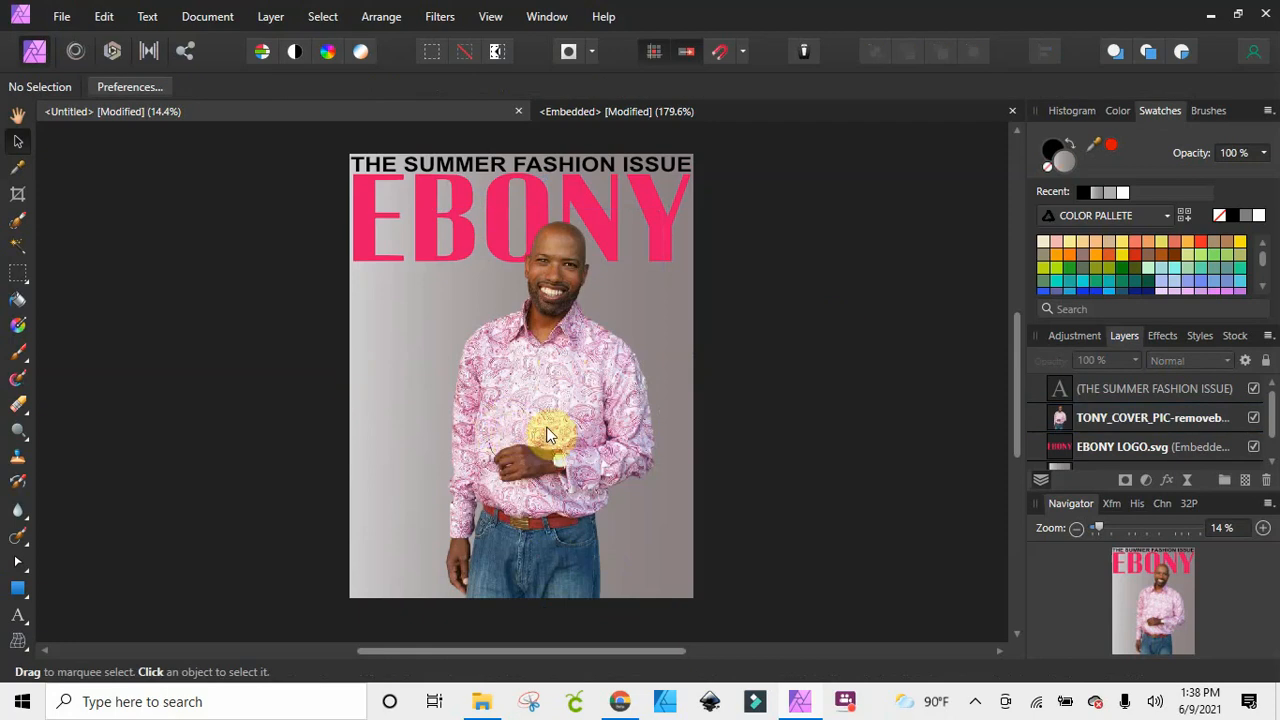
drag(556, 428, 548, 435)
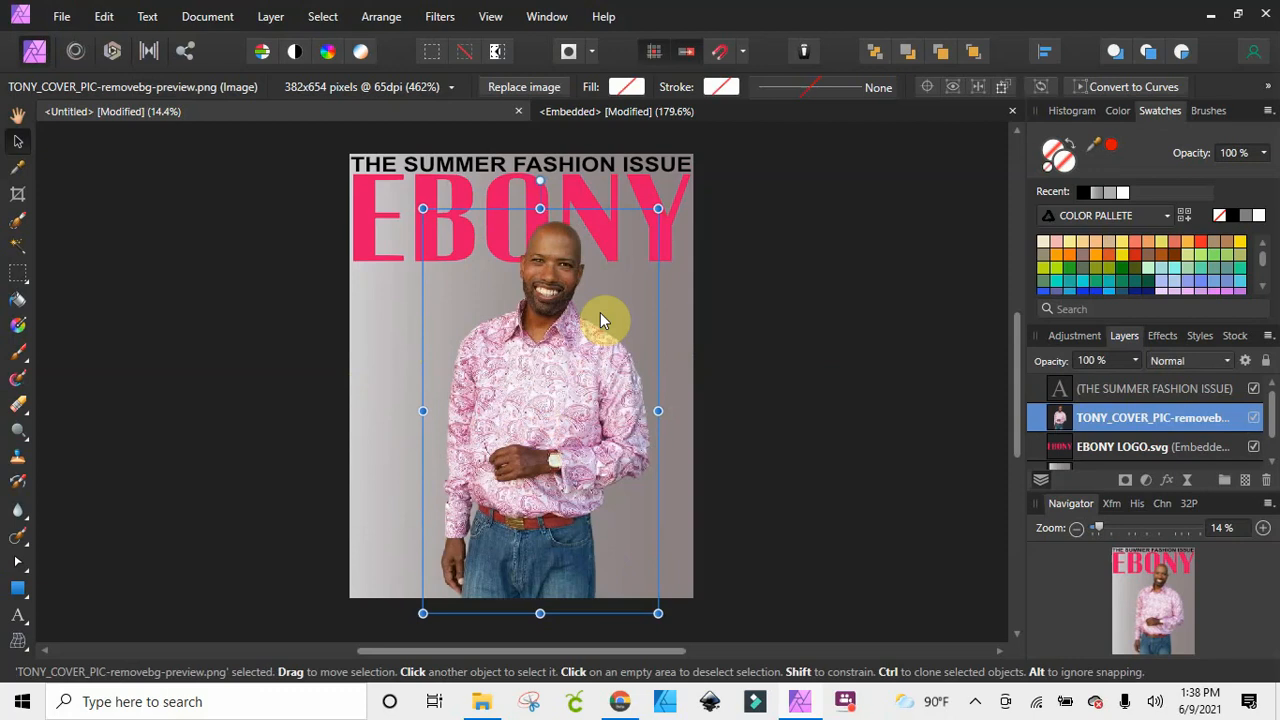
click(789, 390)
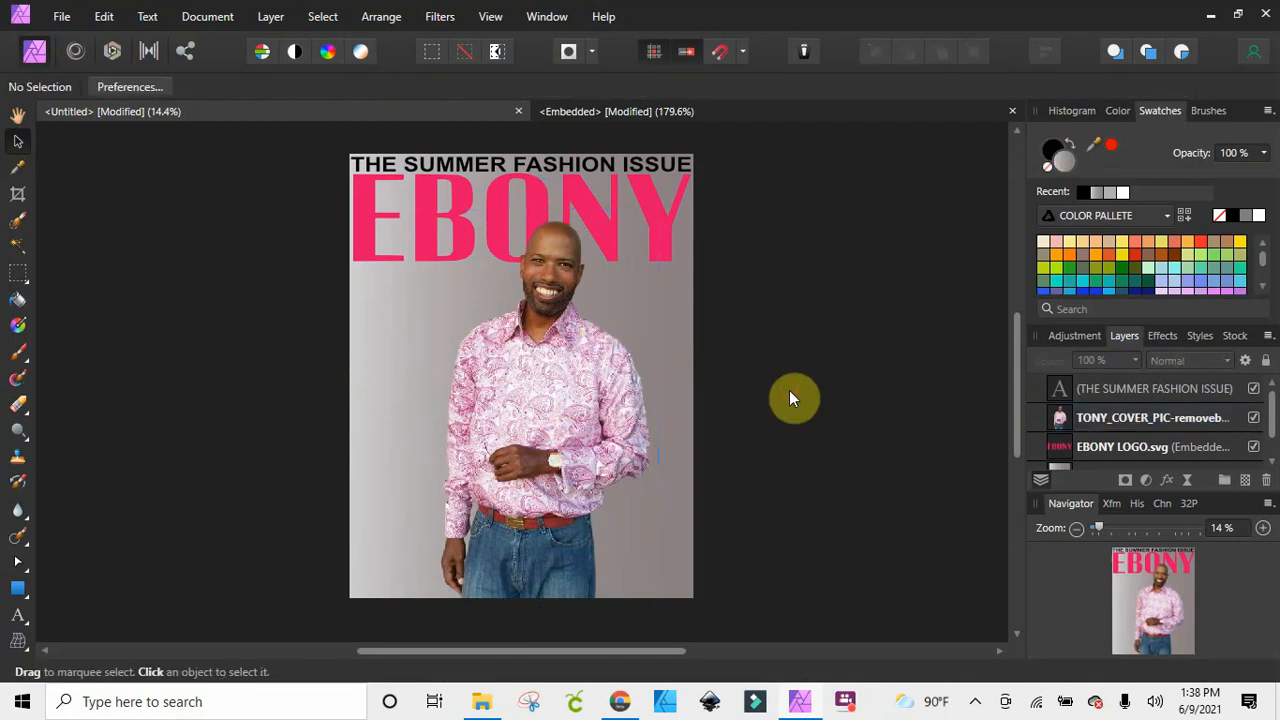
mouse_move(590, 415)
mouse_down()
mouse_move(562, 392)
mouse_move(578, 407)
mouse_up()
click(787, 400)
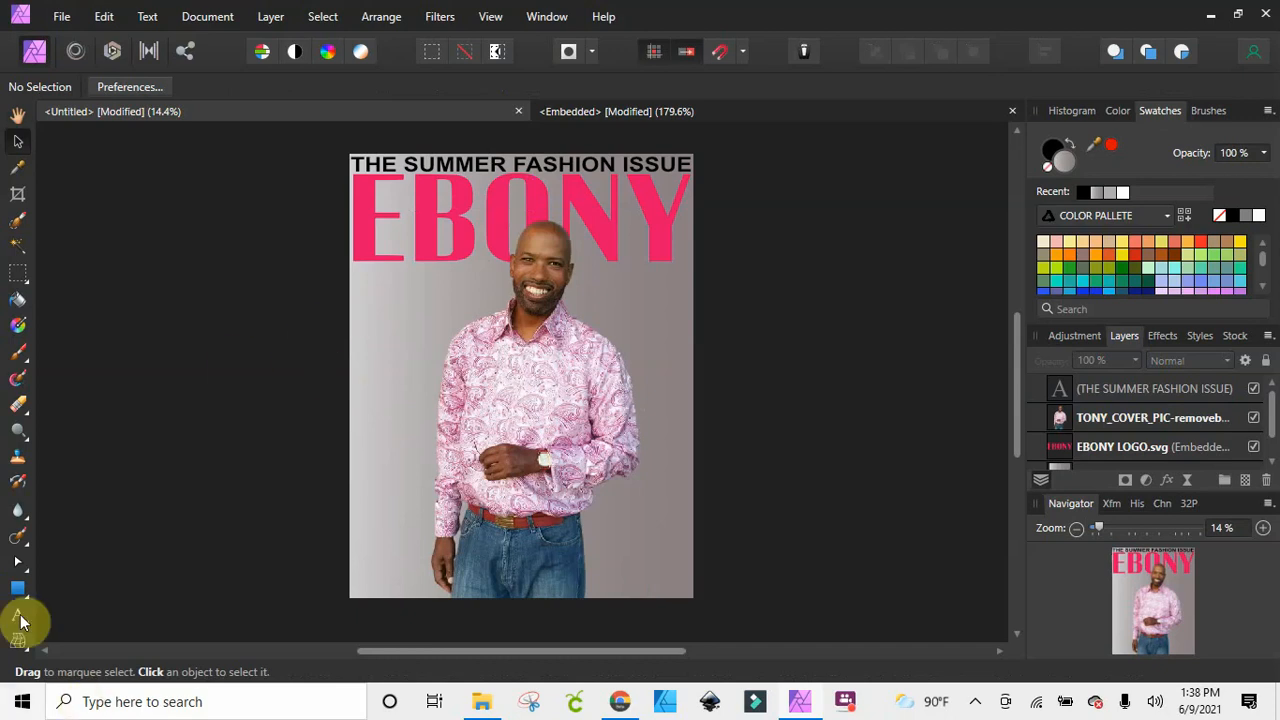
Add bold Arial art text reading 50 at about 67.7 pt below the logo's E, beside the man
key(t)
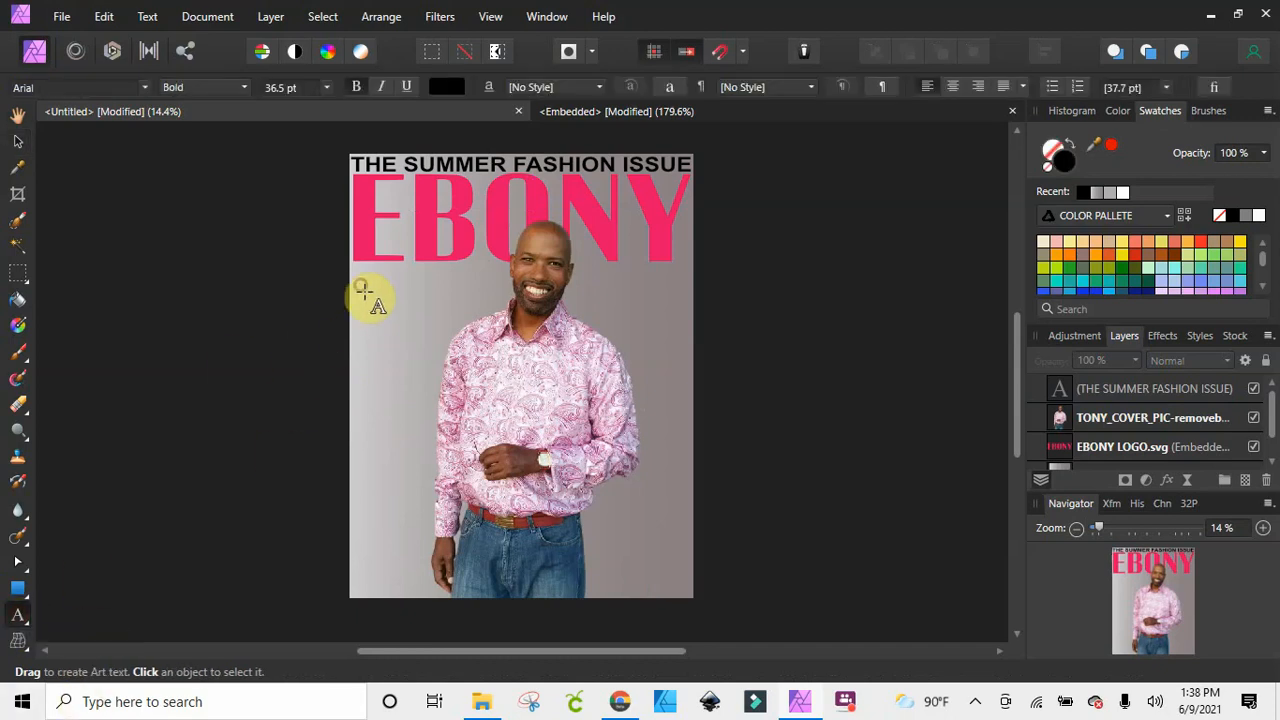
drag(368, 290, 375, 313)
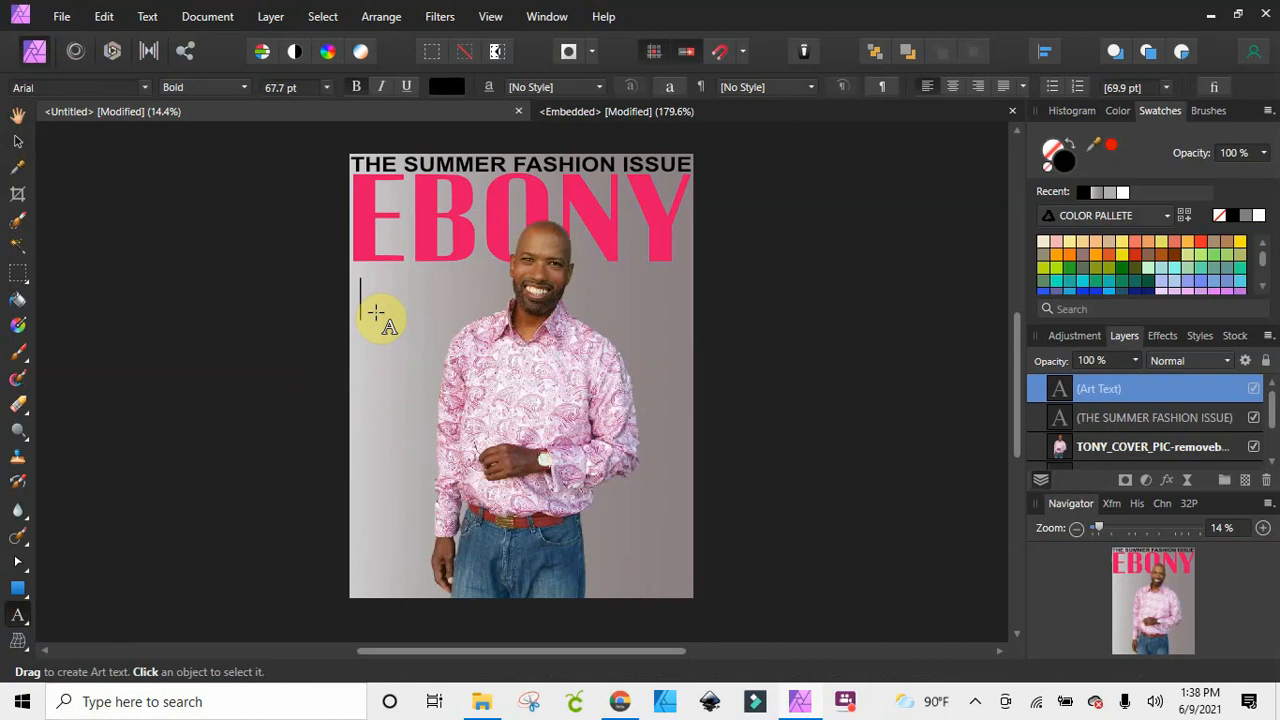
text(5-)
key(BackSpace)
text(0)
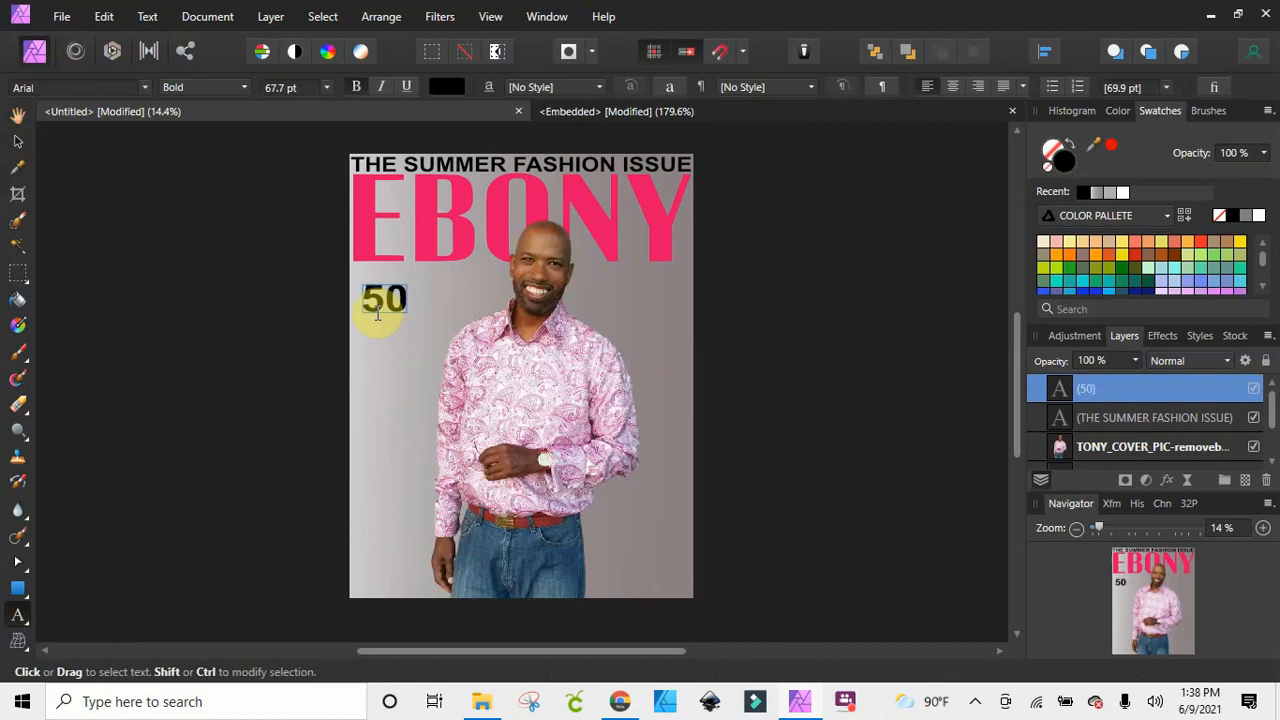
key(Escape)
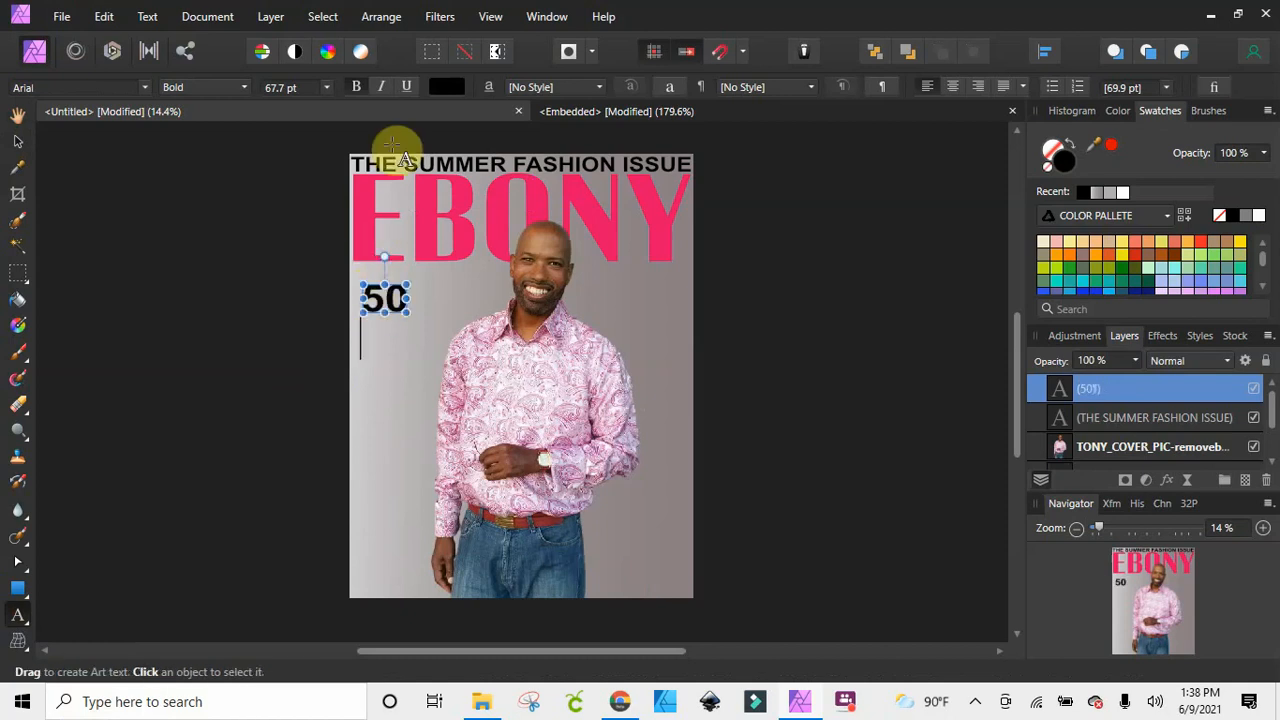
click(330, 87)
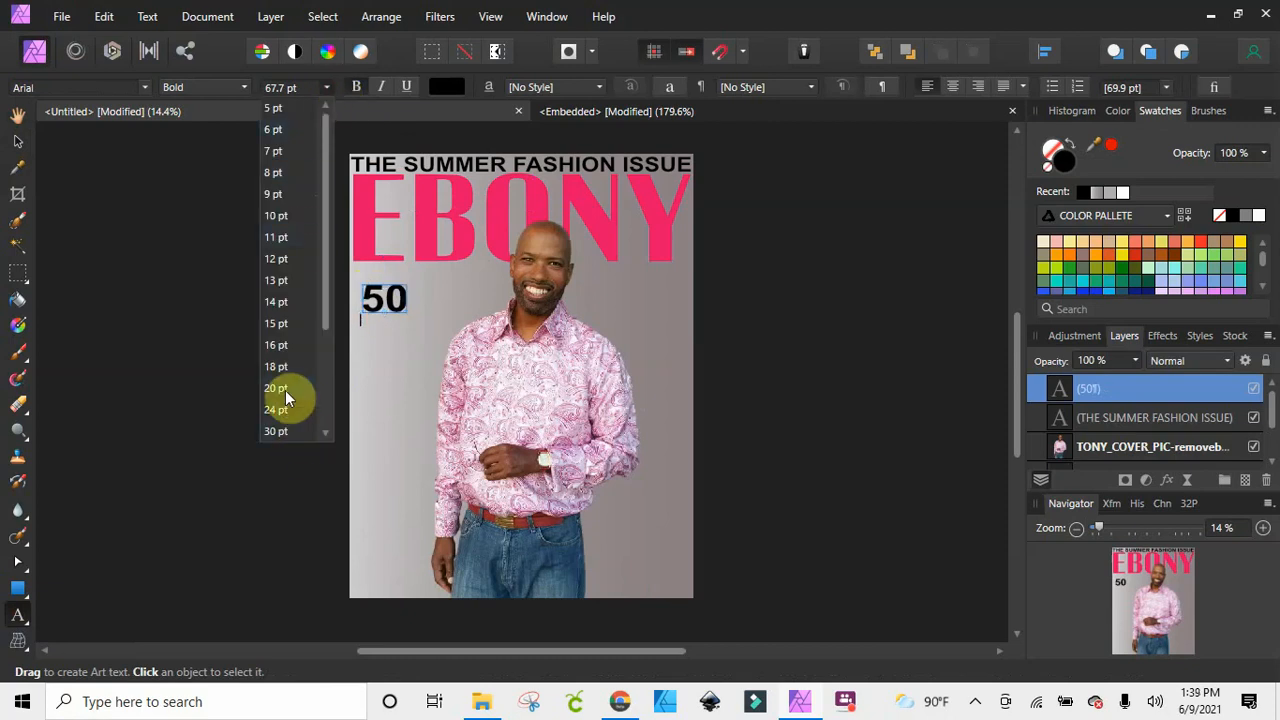
scroll(280, 410, down, 3)
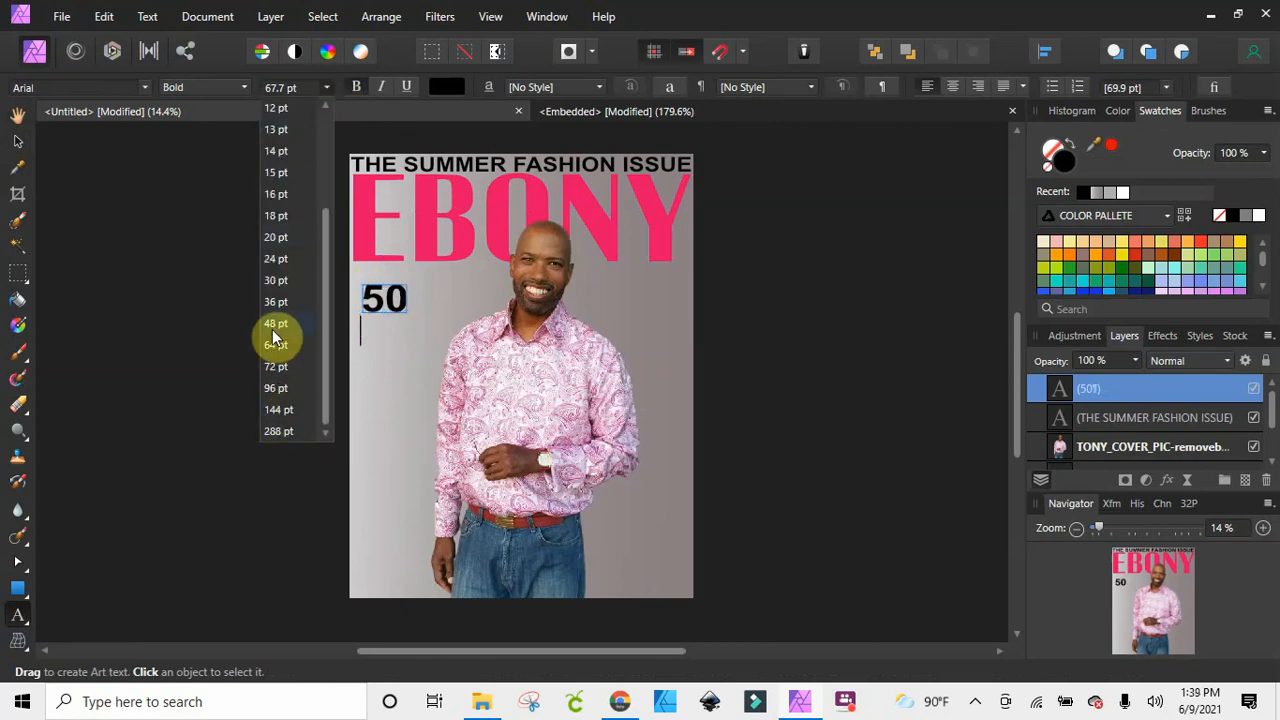
click(270, 327)
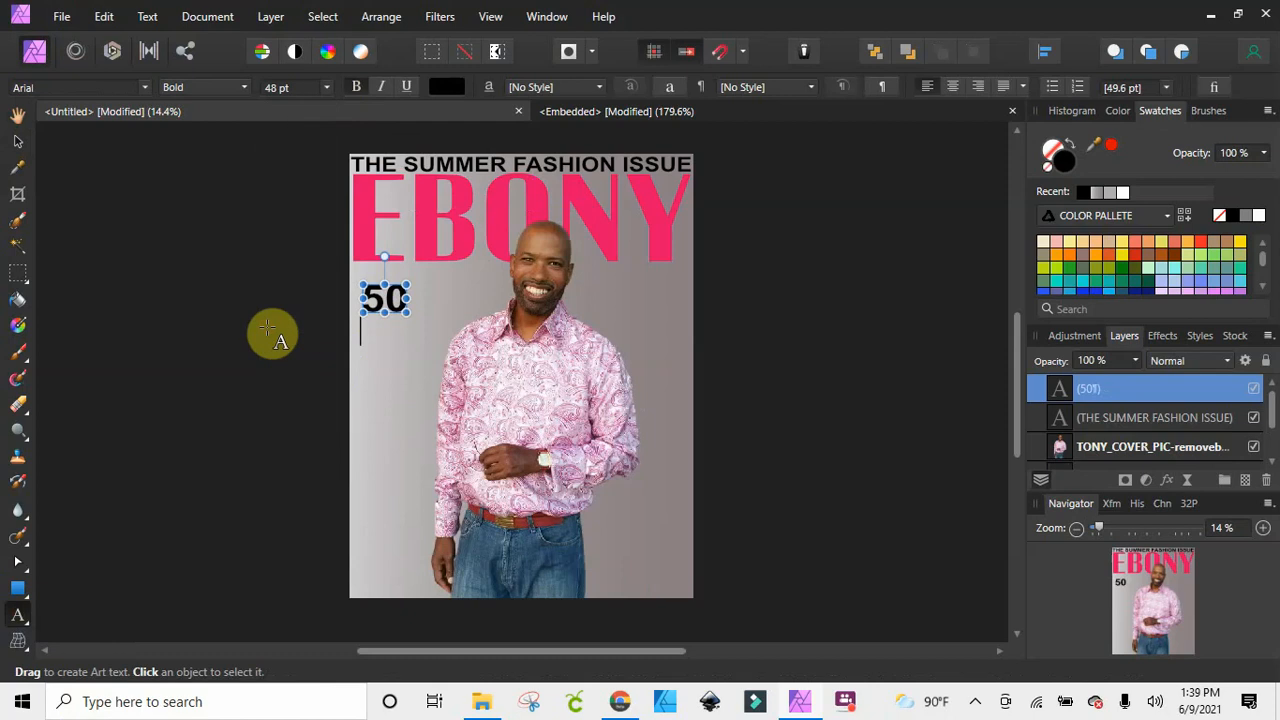
text(W)
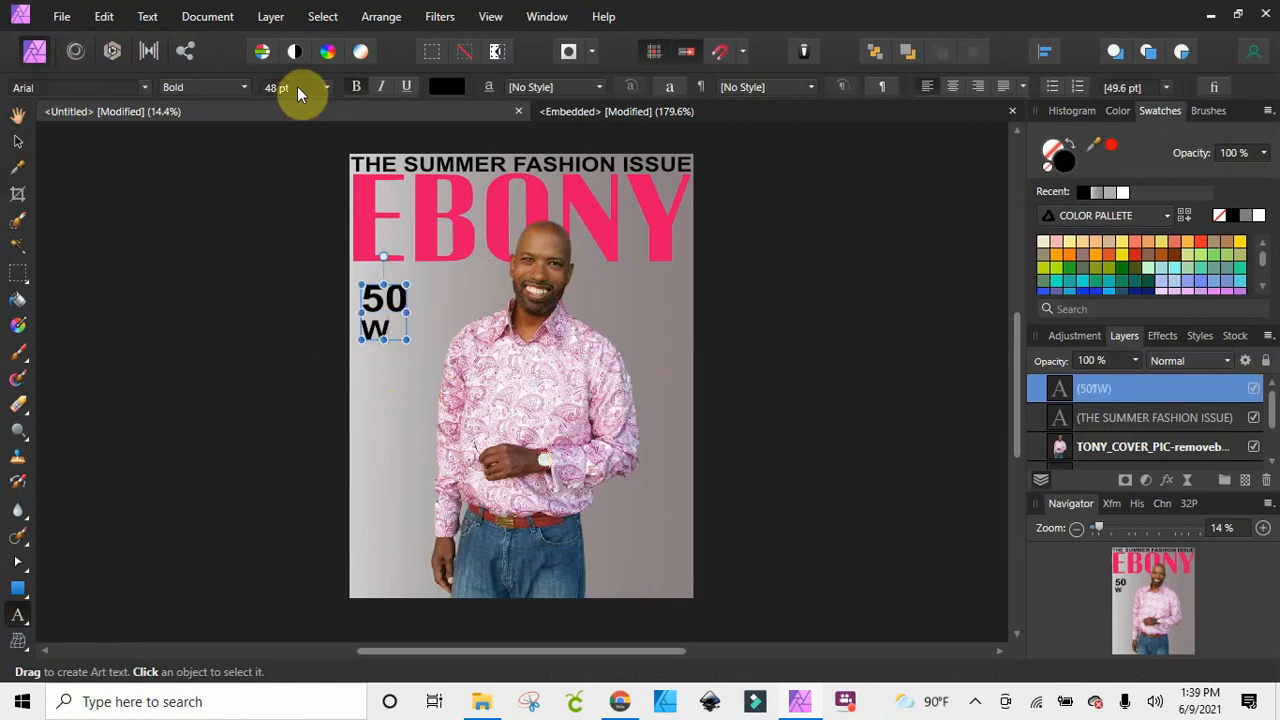
click(323, 88)
click(323, 88)
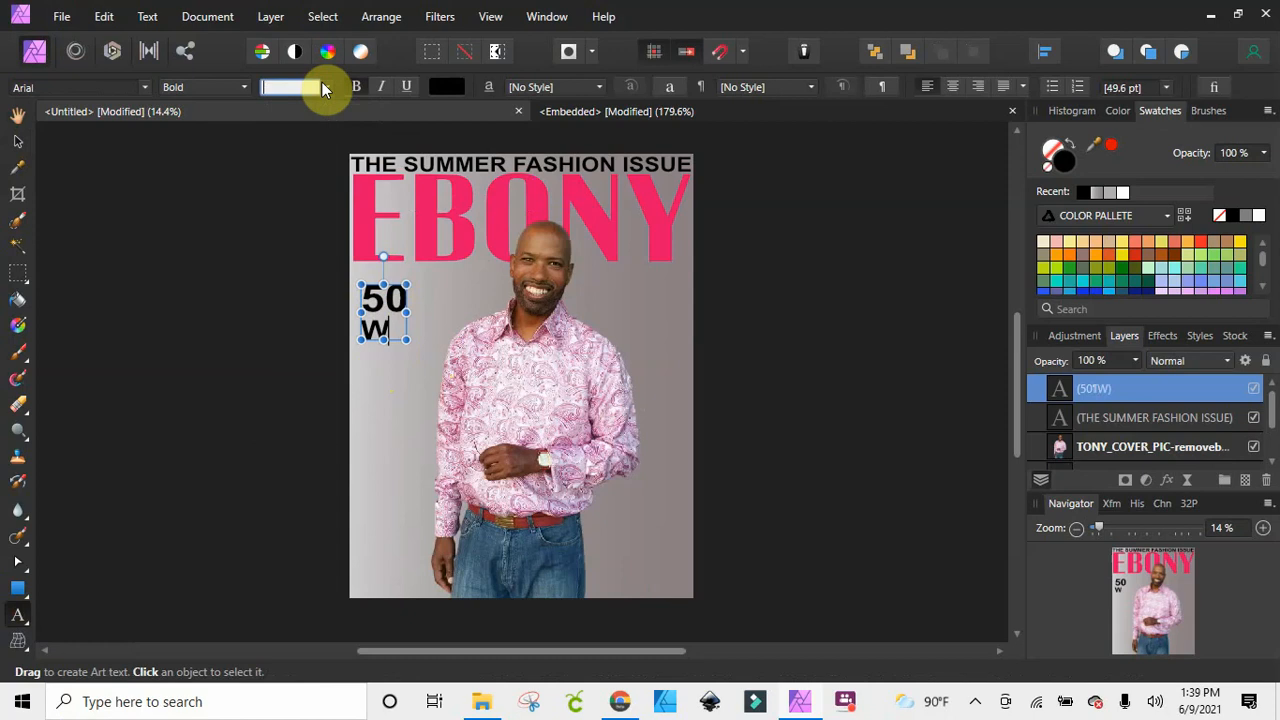
click(389, 329)
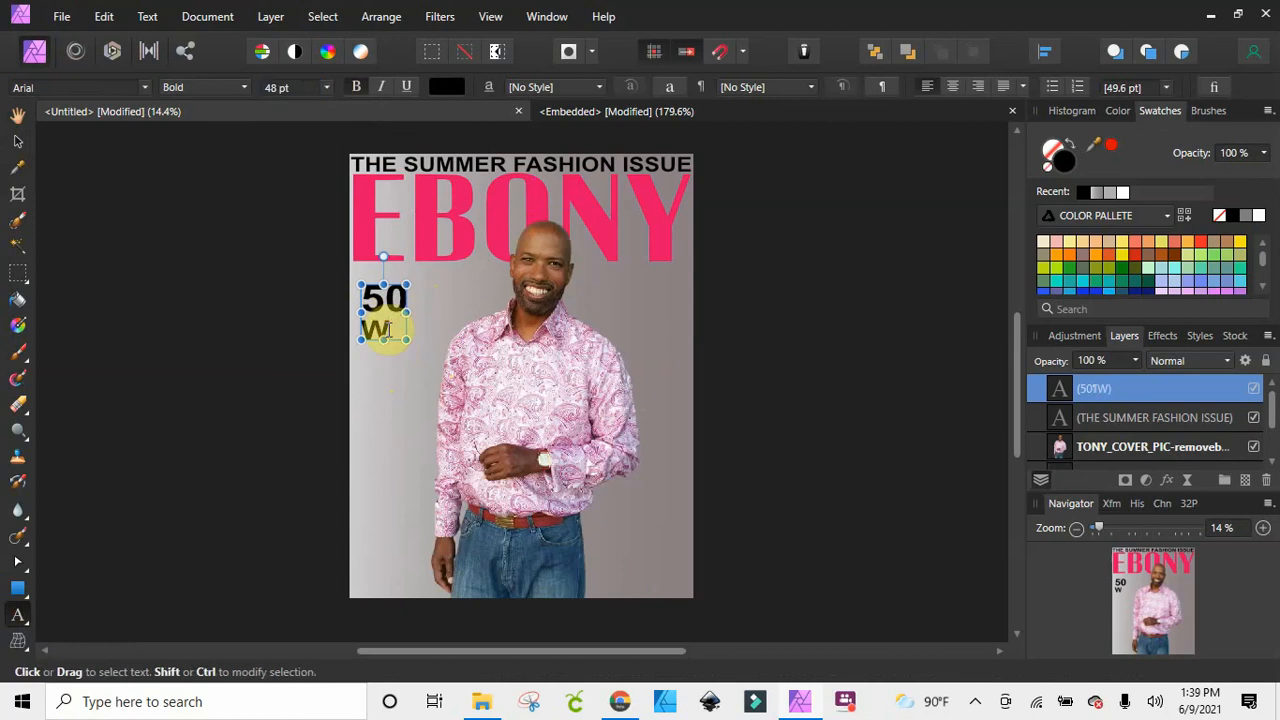
key(BackSpace)
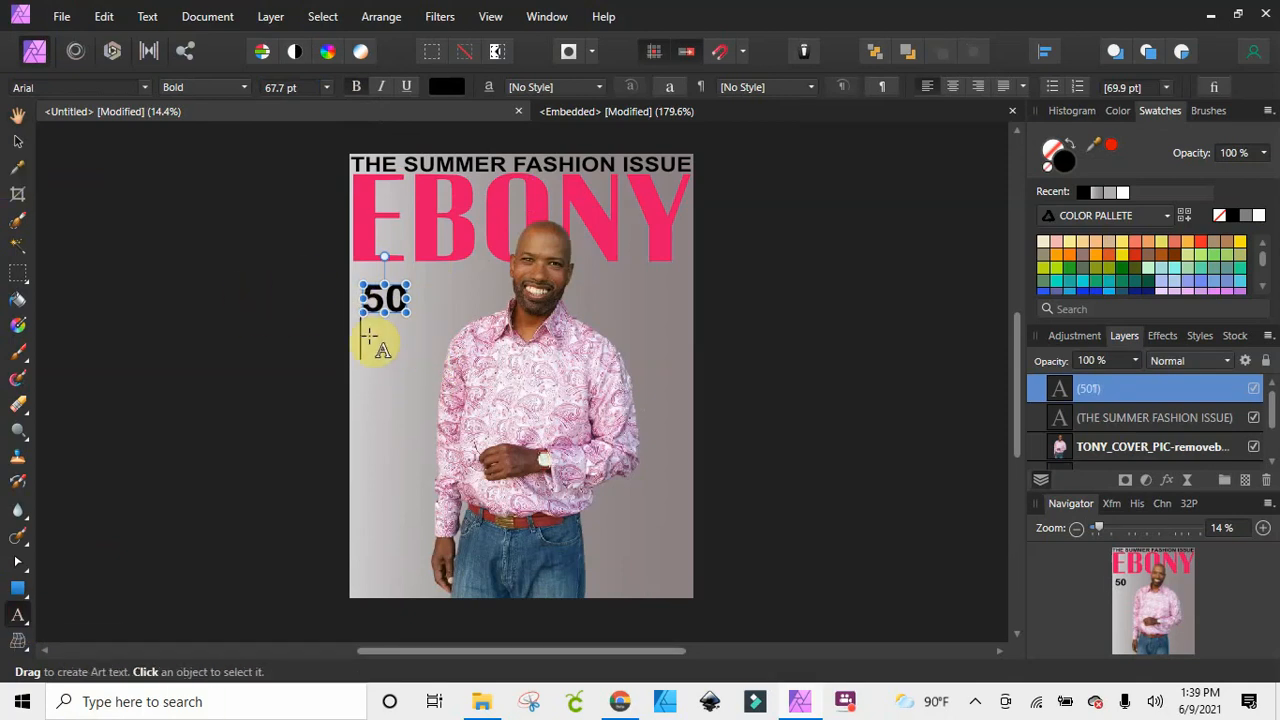
key(Return)
text(WA)
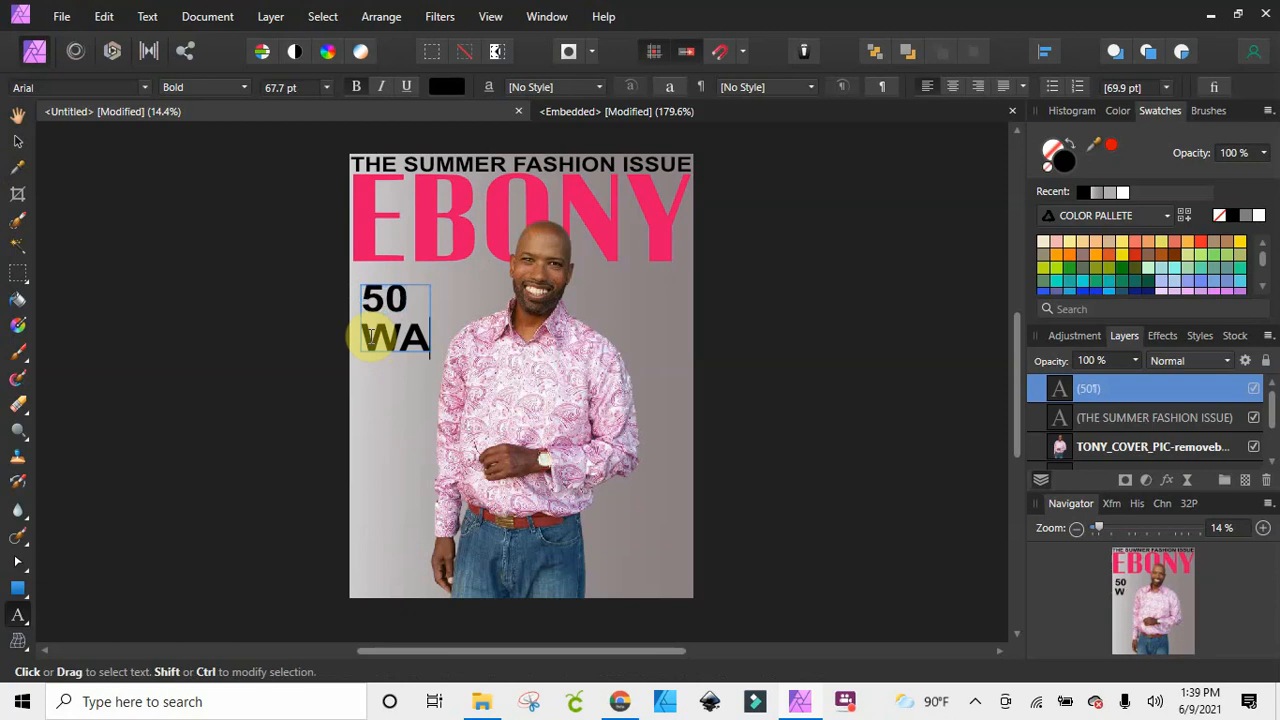
key(BackSpace)
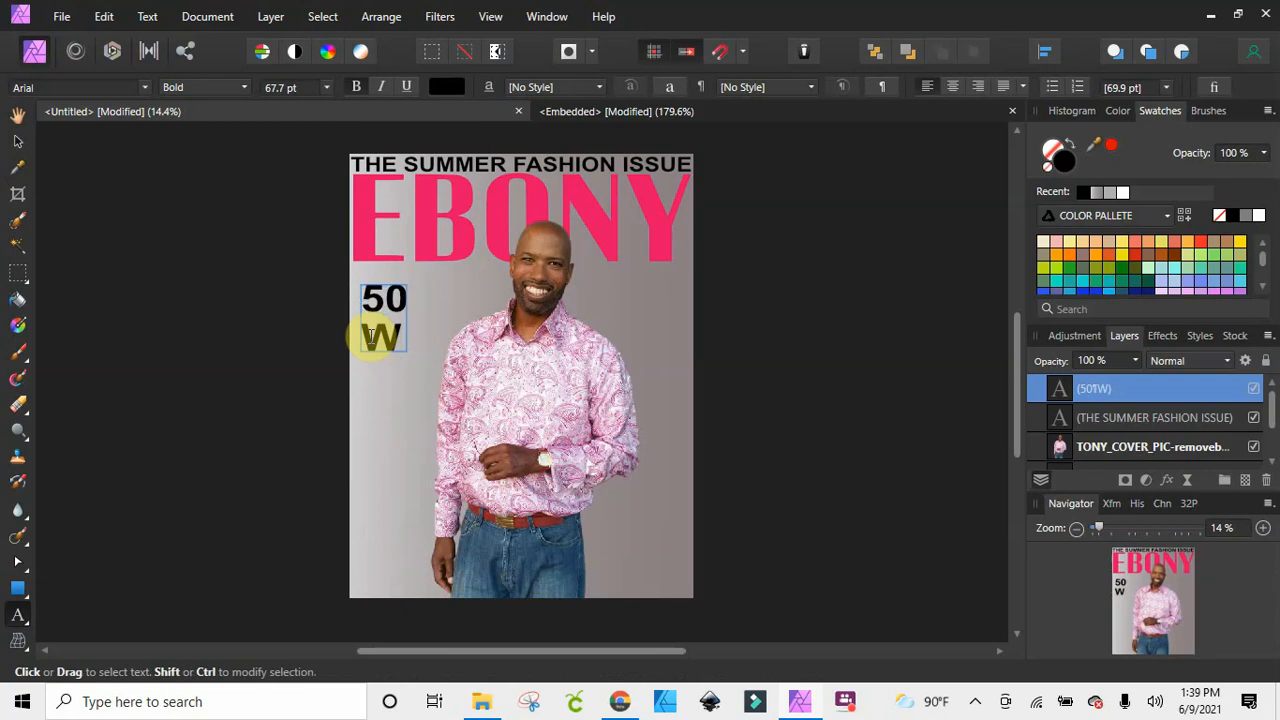
key(BackSpace)
Add separate bold Arial 48 pt art text below the 50, reading WAYS TO / SPEND SUMMER / ON A / BUDGET on four lines
click(17, 141)
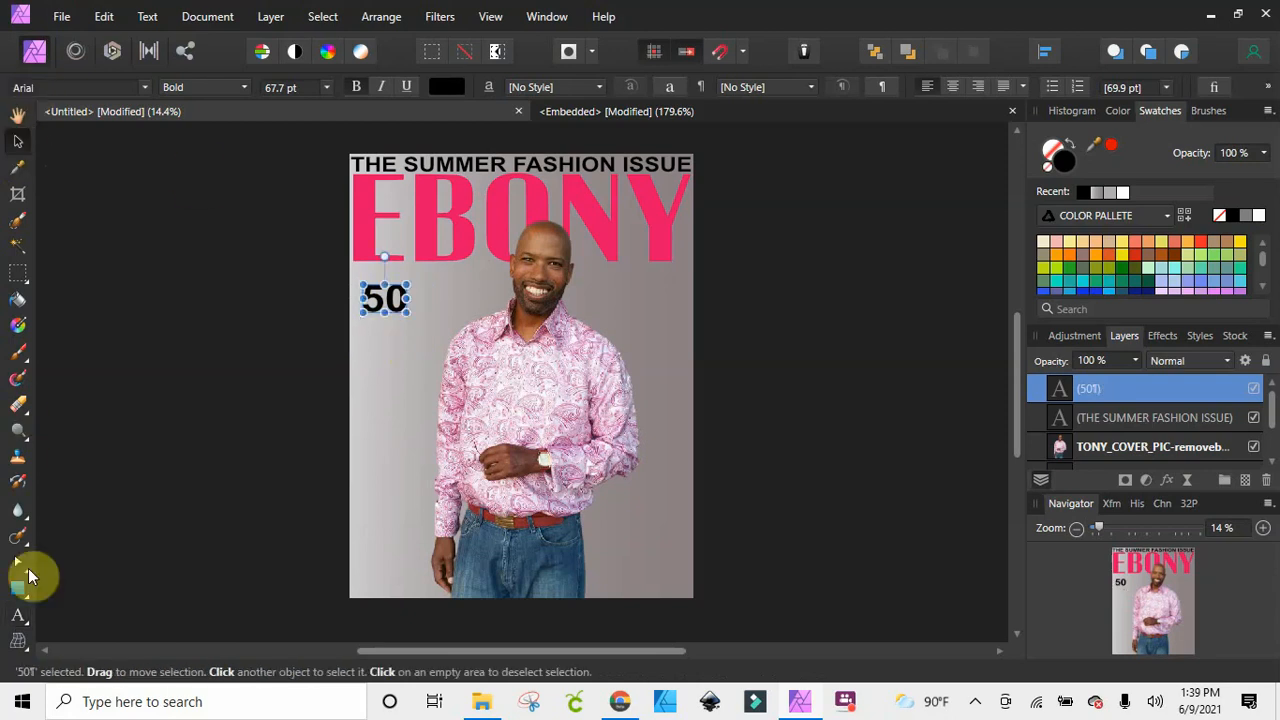
click(26, 621)
click(80, 618)
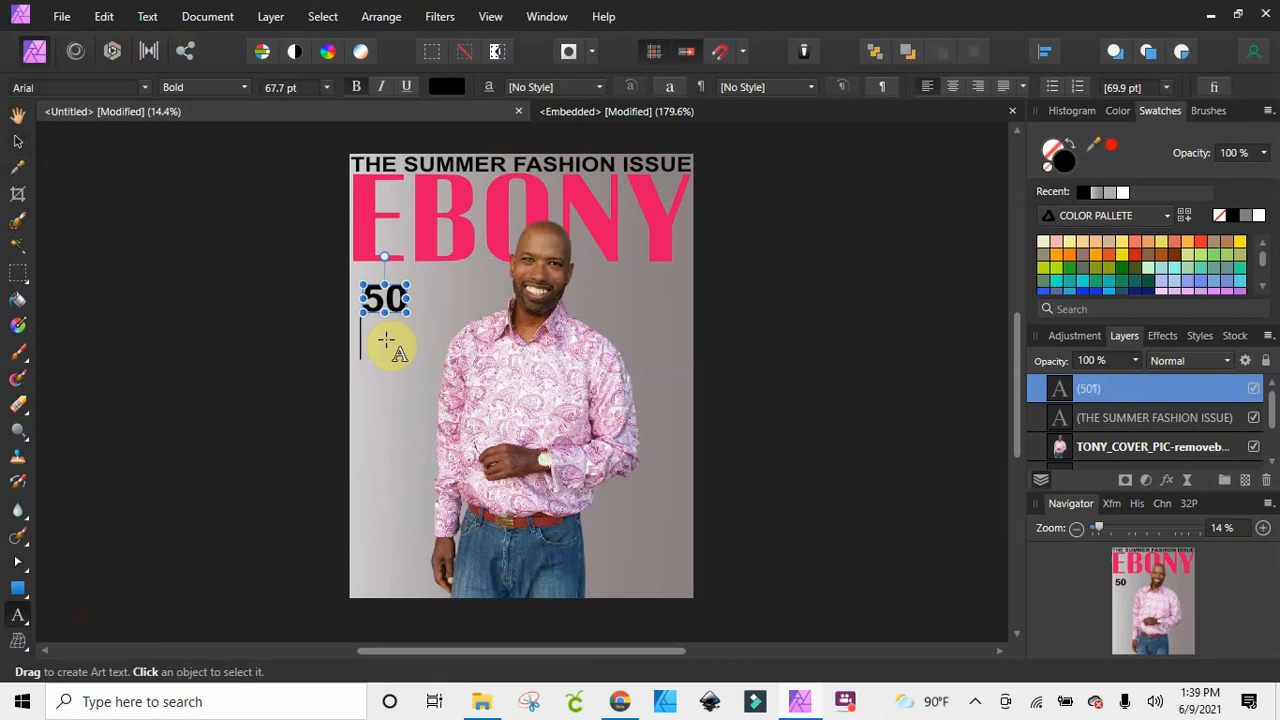
click(364, 343)
click(364, 343)
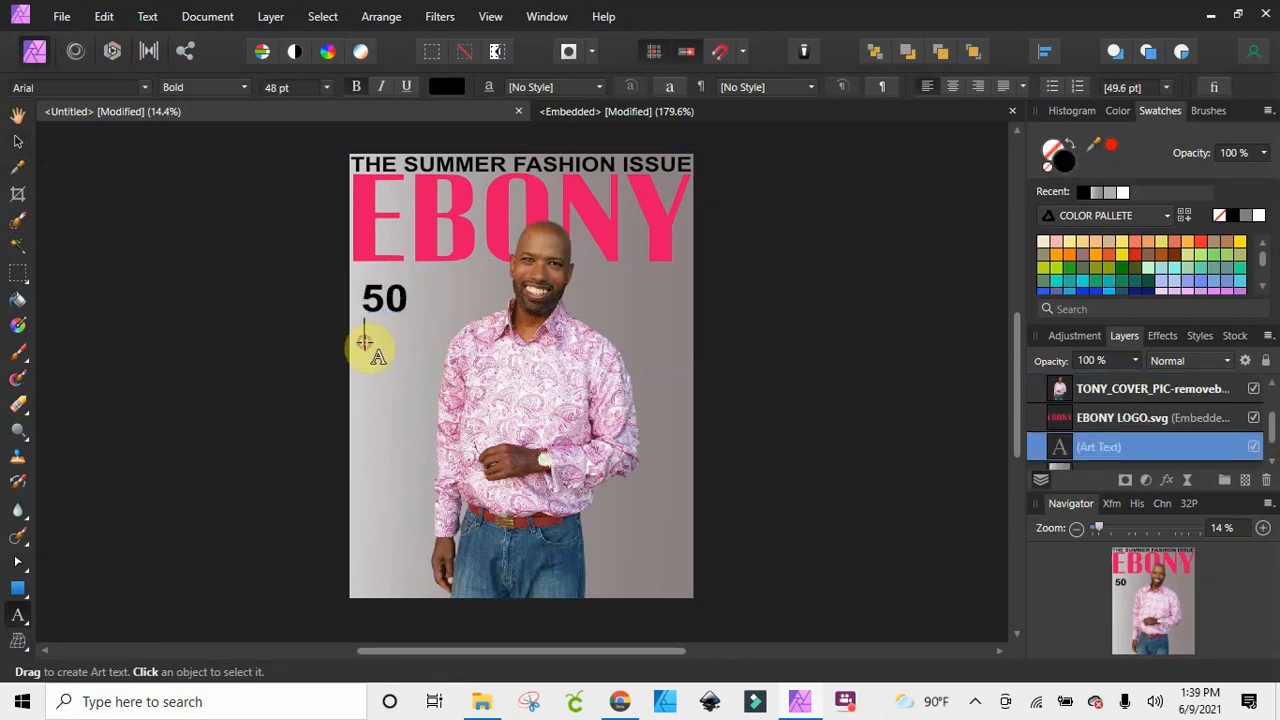
text(W)
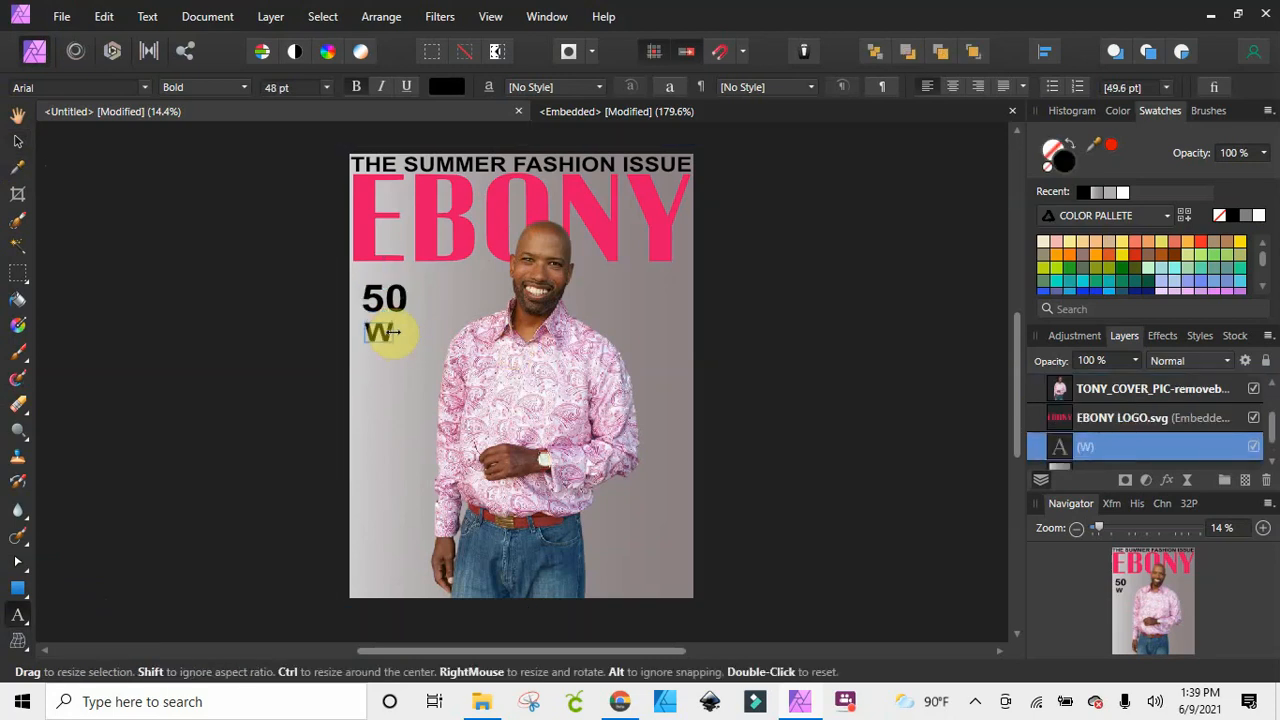
text(AYS)
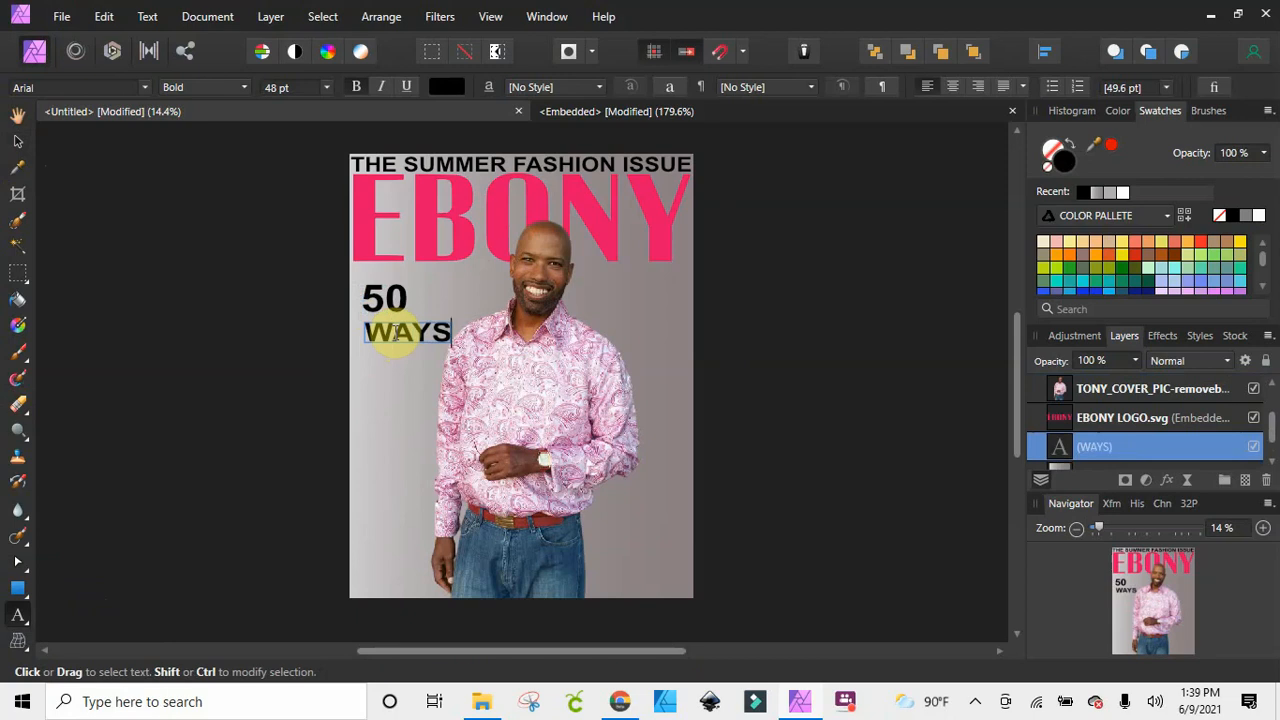
text( TO SPEND SU)
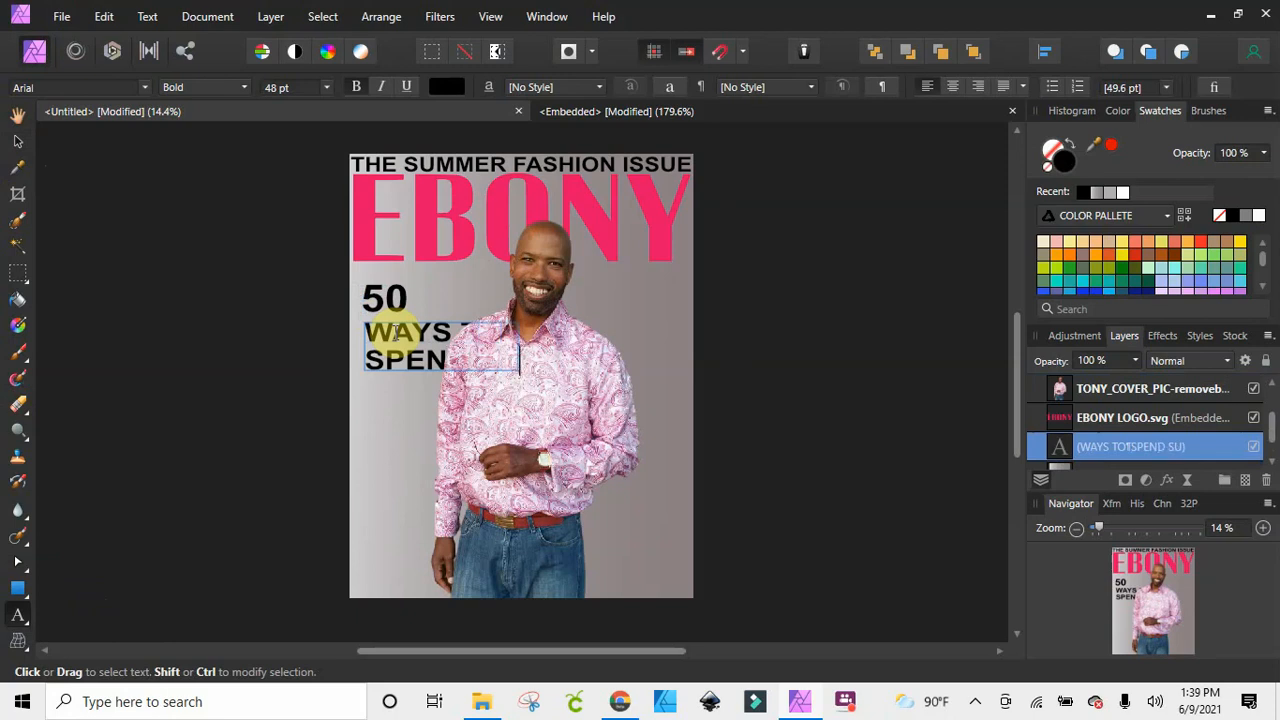
text(ON A )
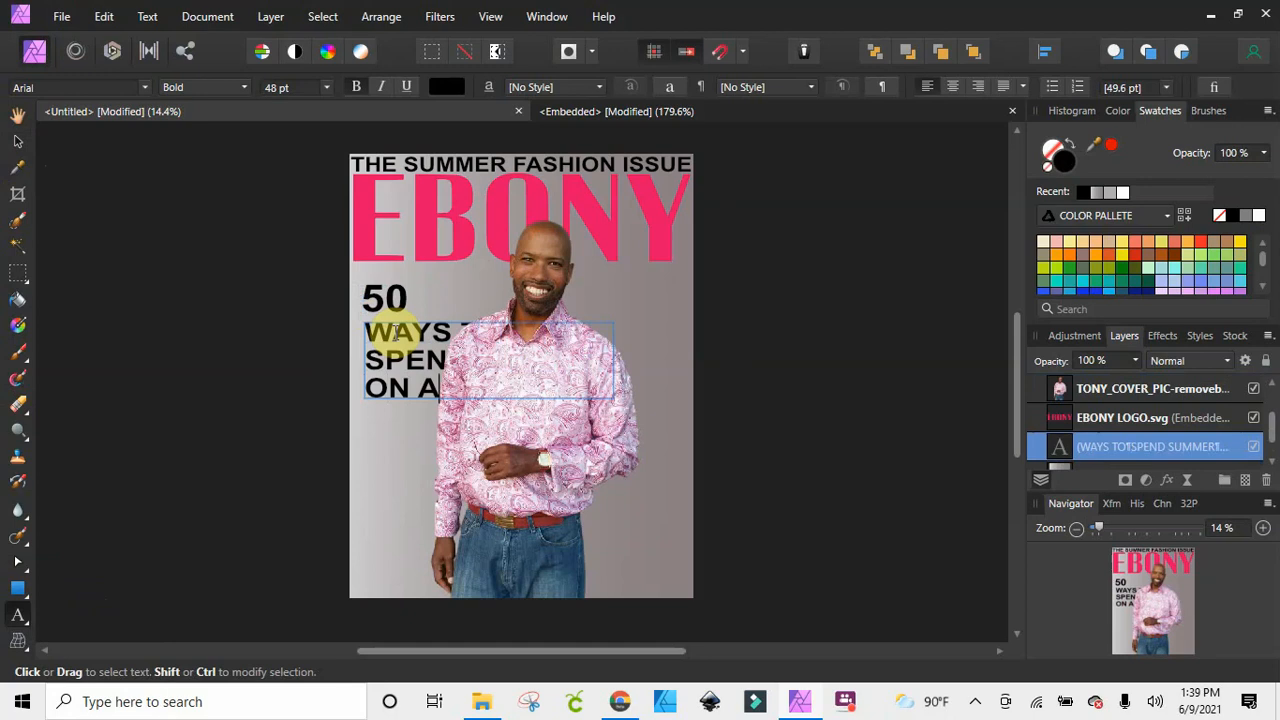
text(BUDG)
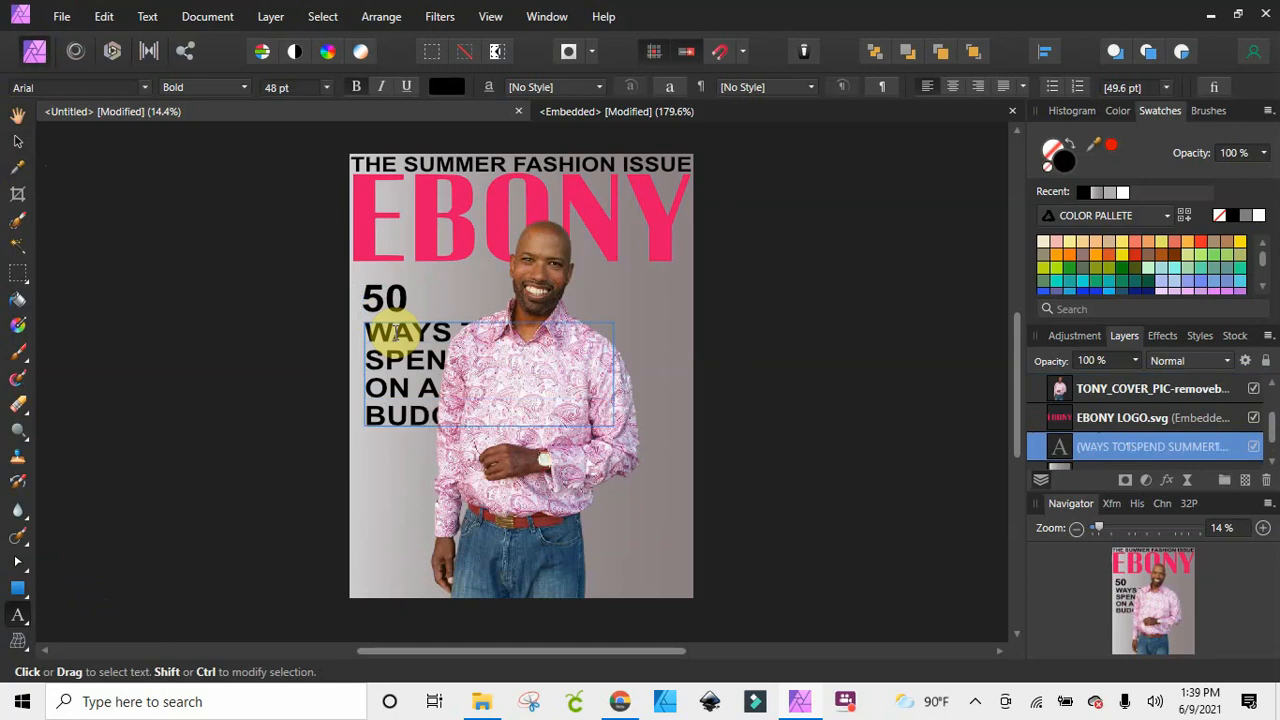
Centre-align the WAYS TO SPEND SUMMER ON A BUDGET text and scale it down to about 23.7 pt beside the man
click(17, 141)
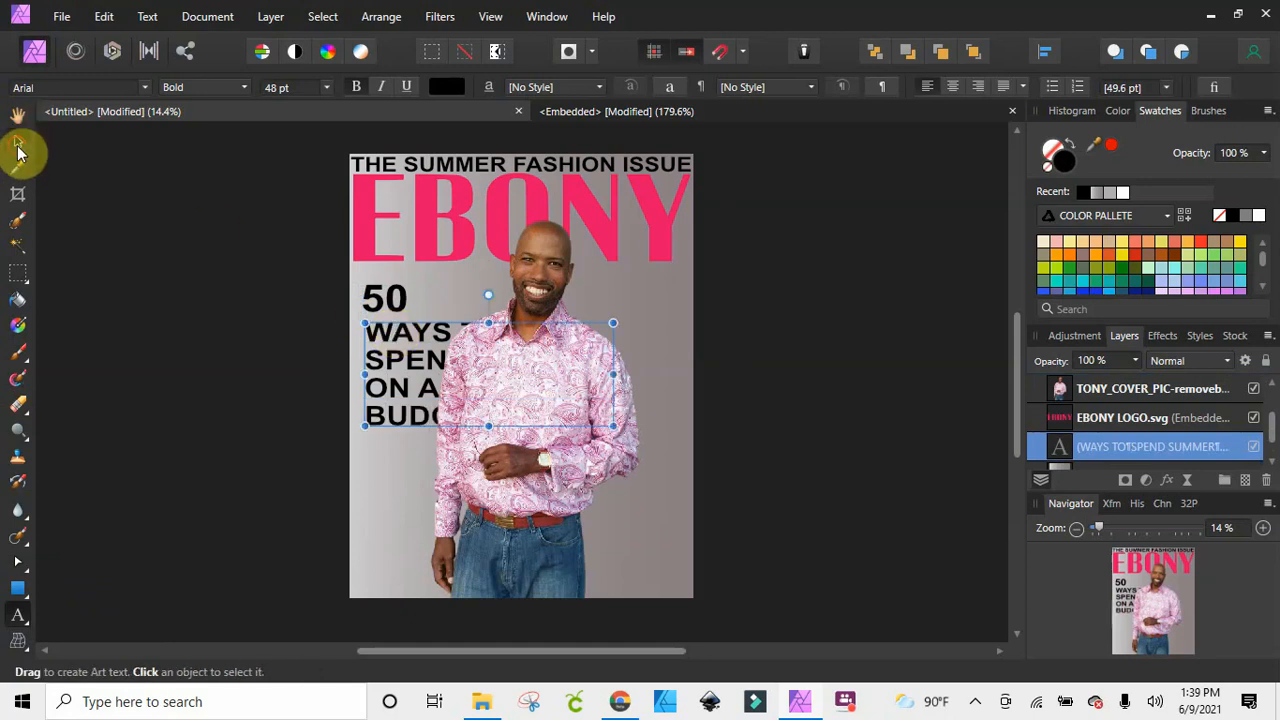
drag(617, 430, 471, 366)
click(955, 88)
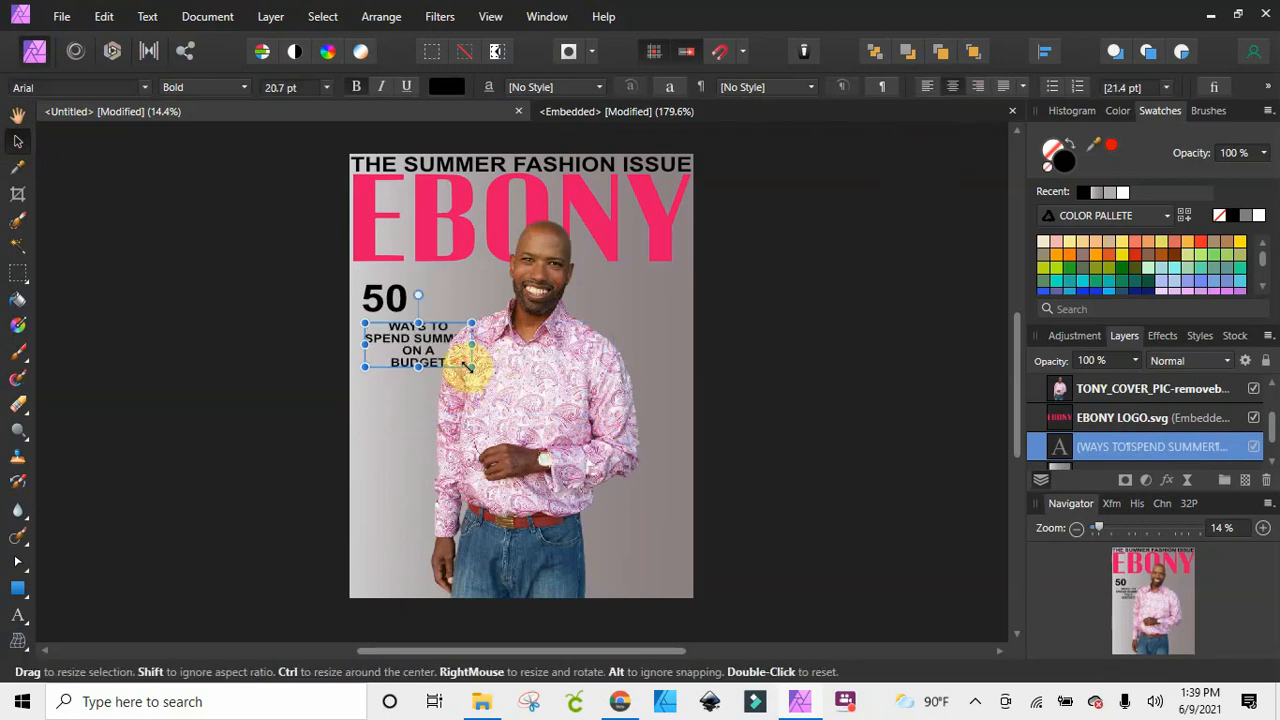
drag(470, 366, 429, 317)
Move the 50 right so it sits centred above the cover lines, and nudge the man's photo slightly right
click(400, 298)
key(t)
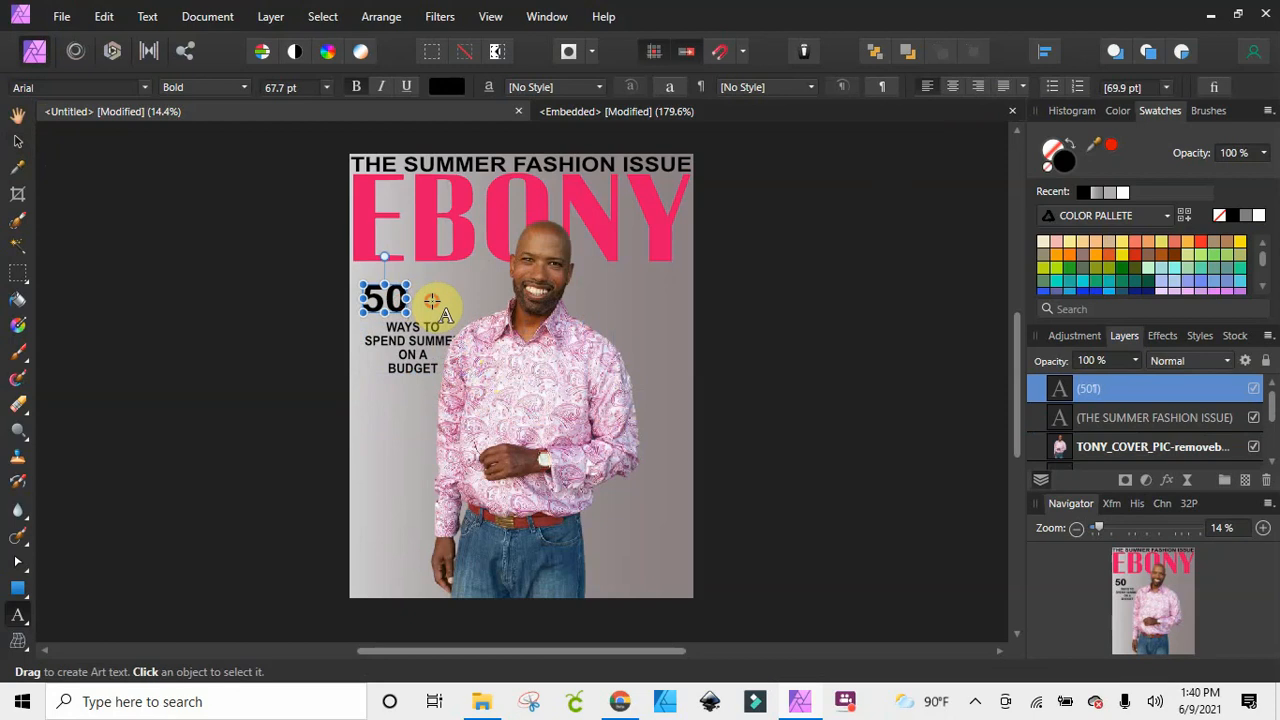
click(17, 141)
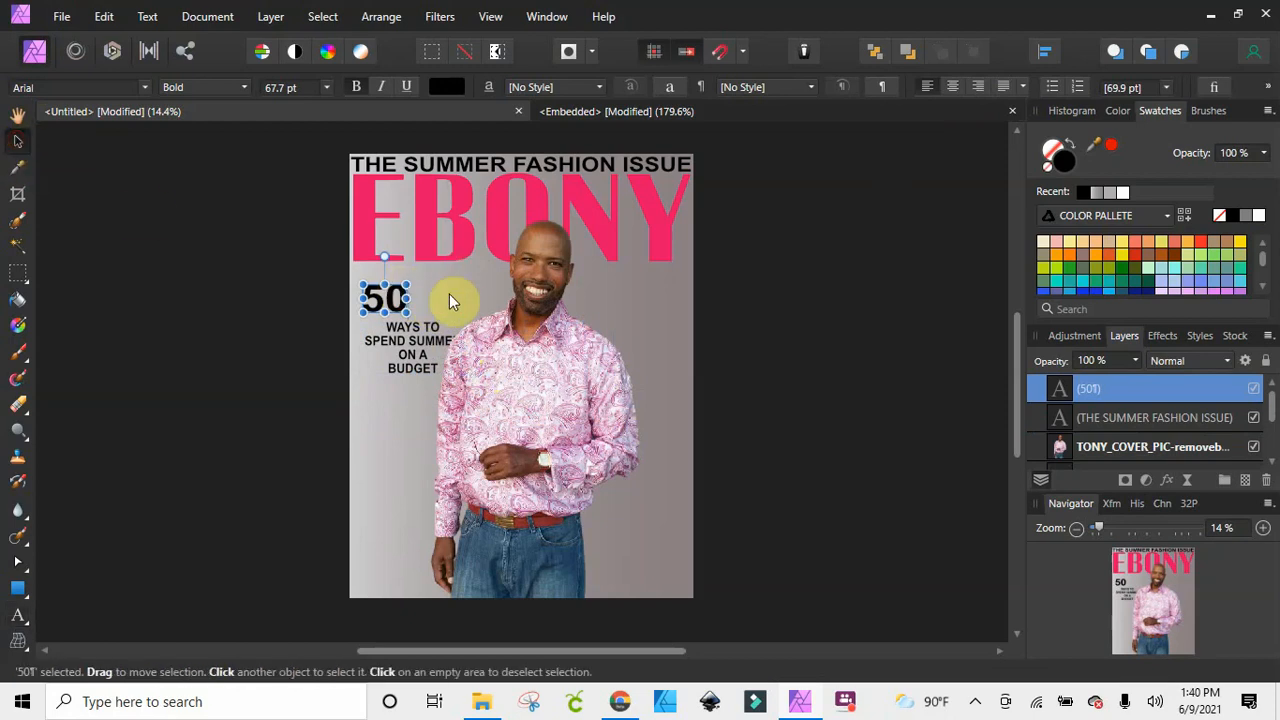
drag(400, 297, 428, 330)
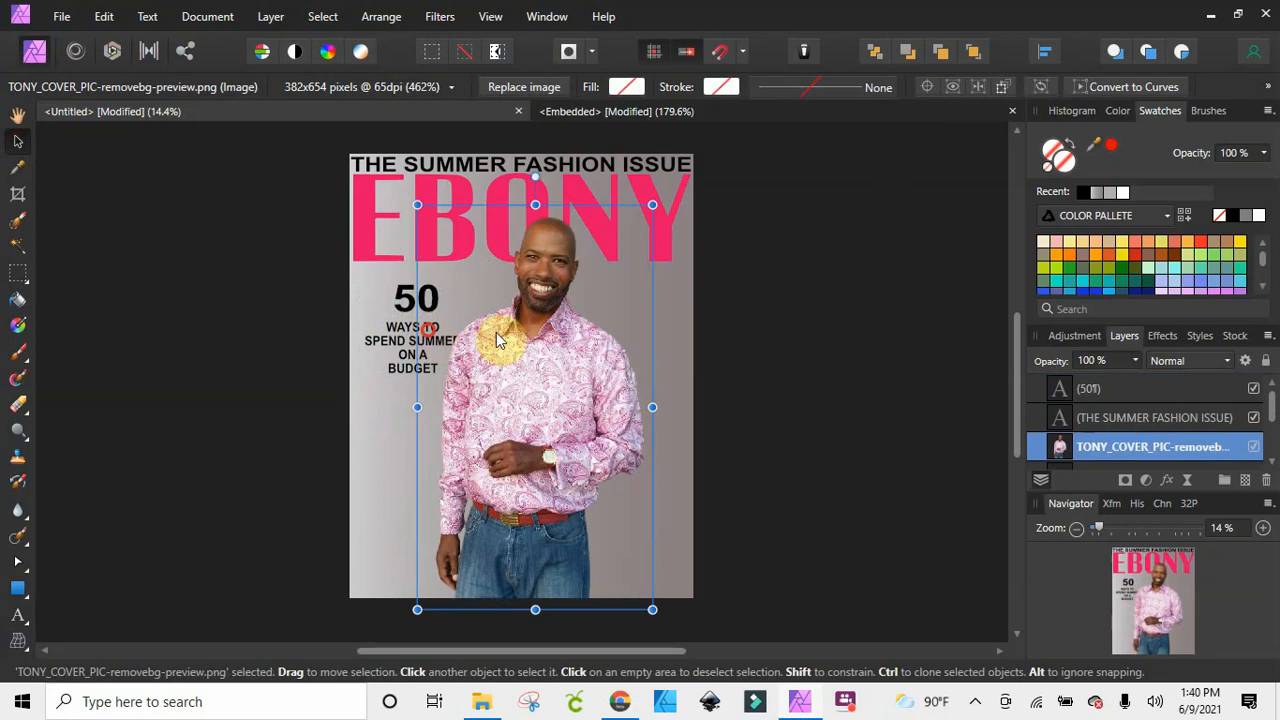
Lock the man's photo layer so it cannot be moved, and deselect it
click(797, 349)
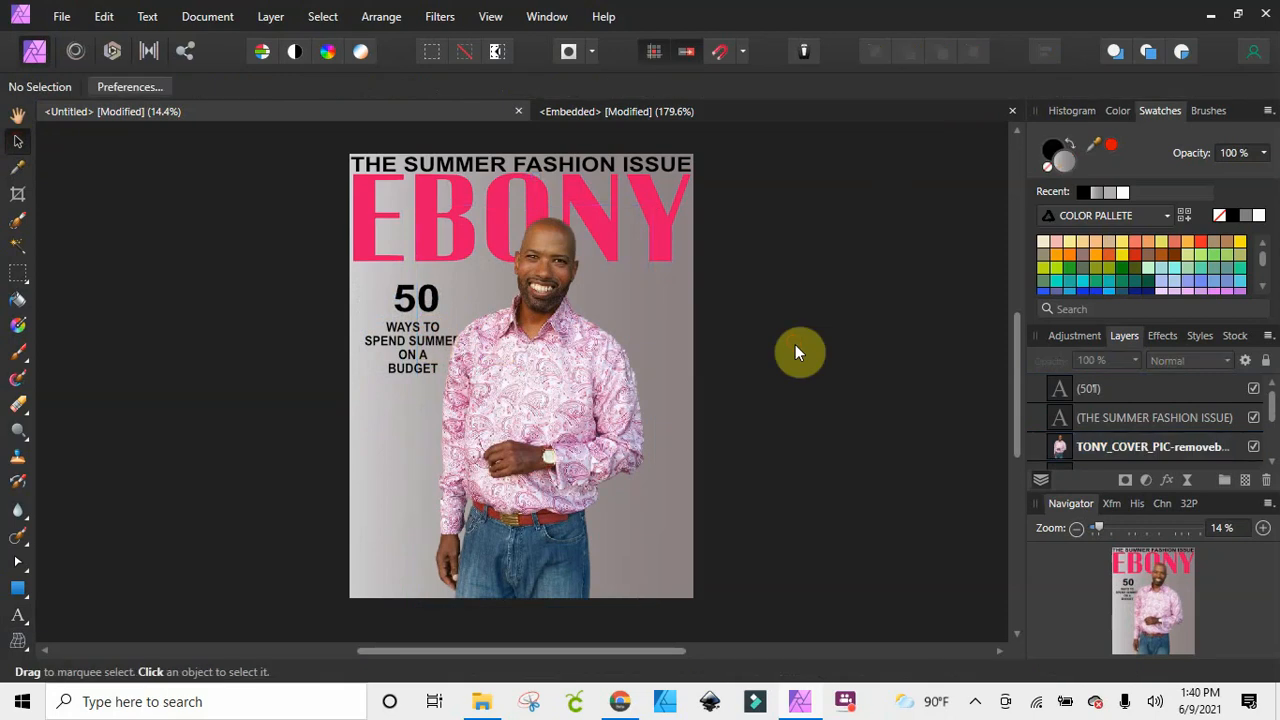
right_click(1200, 446)
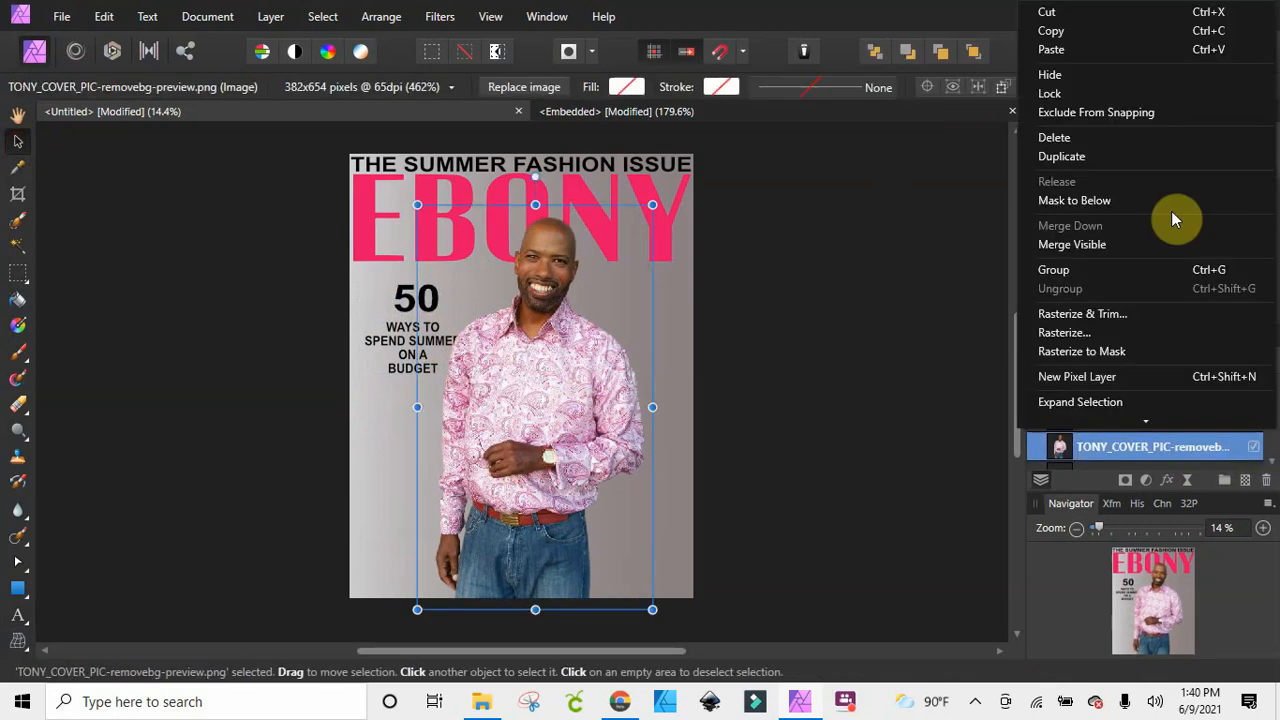
click(1074, 94)
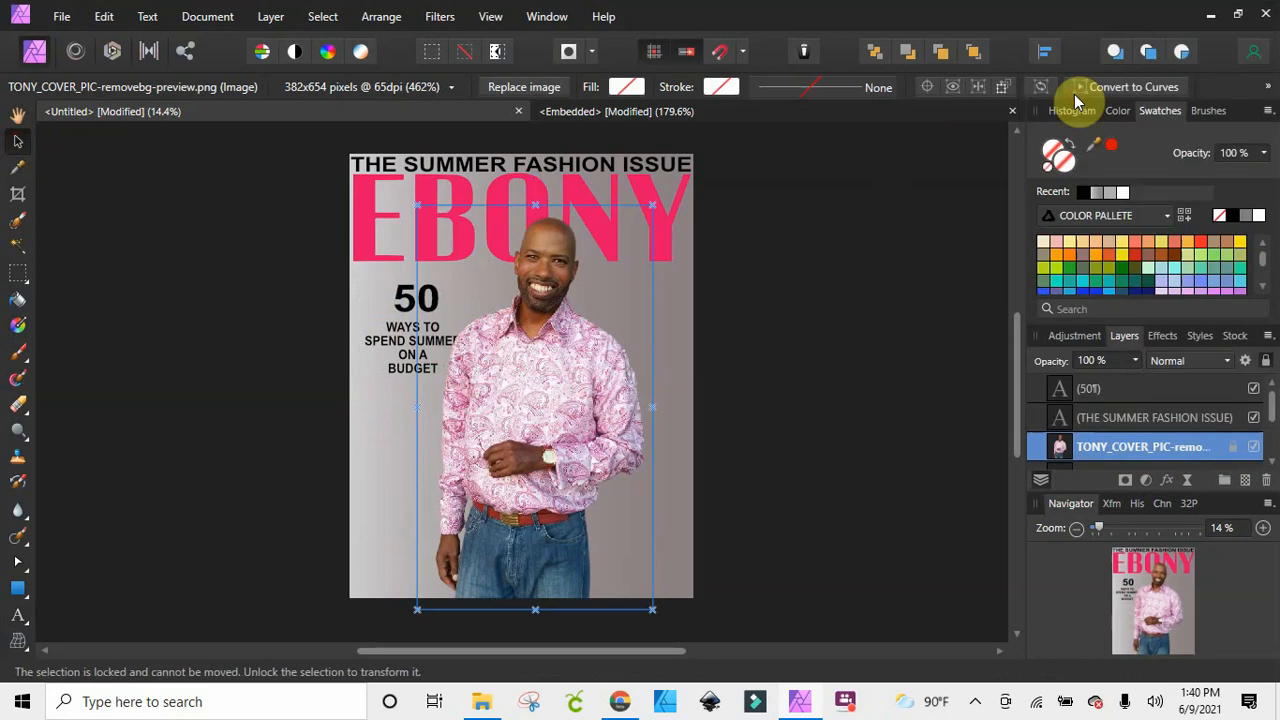
click(794, 343)
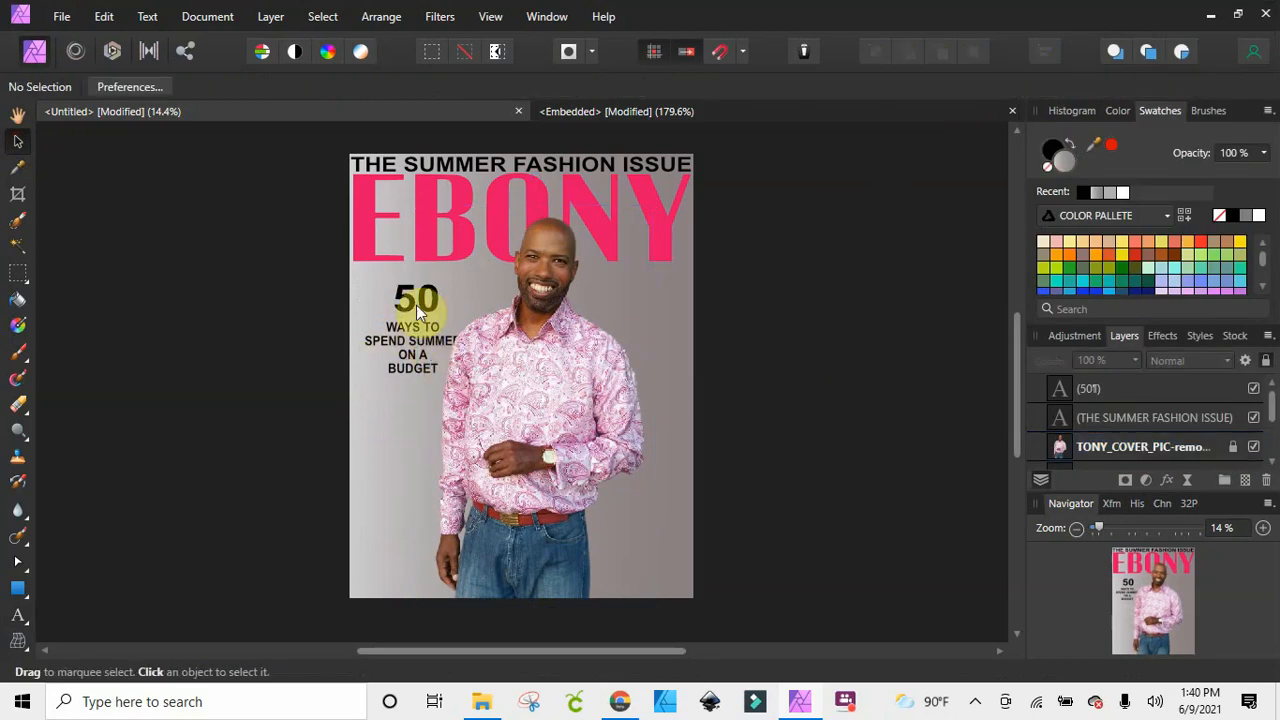
Enlarge the 50 to about 97.7 pt and centre it just above the cover lines, shifting them slightly left clear of the man
click(418, 313)
drag(418, 313, 398, 297)
click(740, 387)
click(420, 296)
click(405, 338)
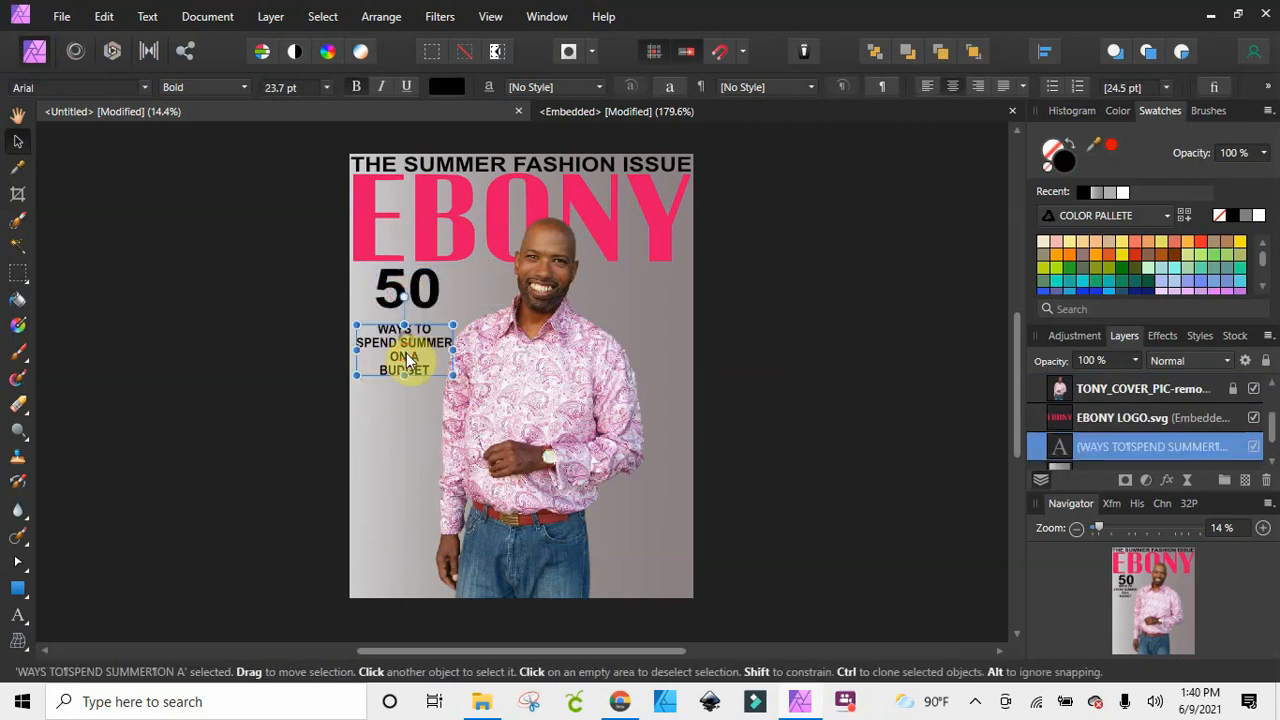
click(409, 295)
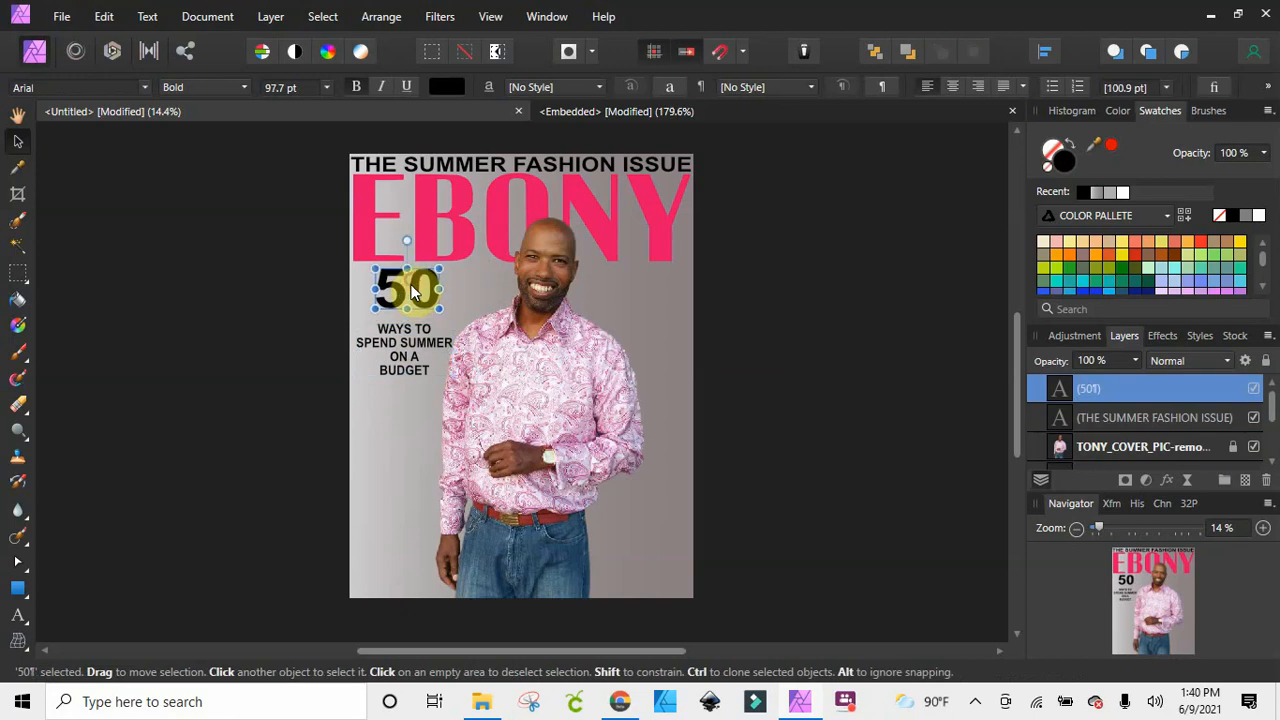
drag(409, 295, 410, 299)
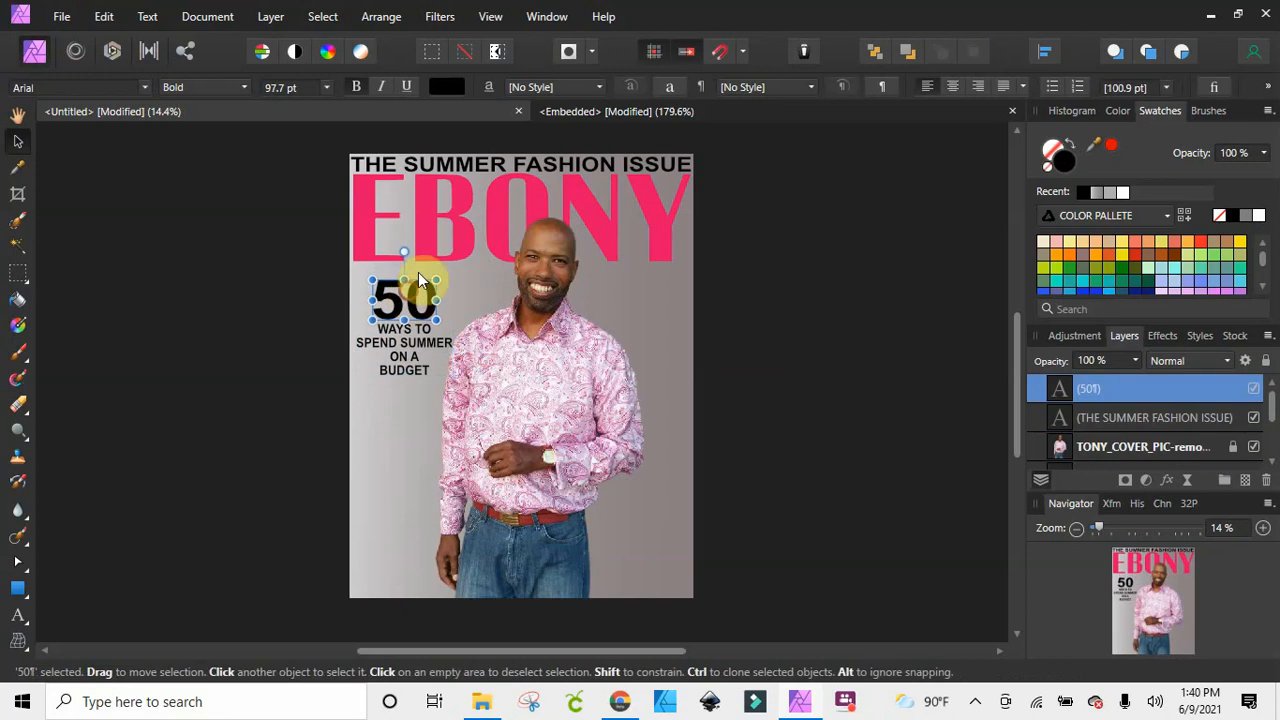
Change the 50's font weight to Regular and deselect it
click(248, 85)
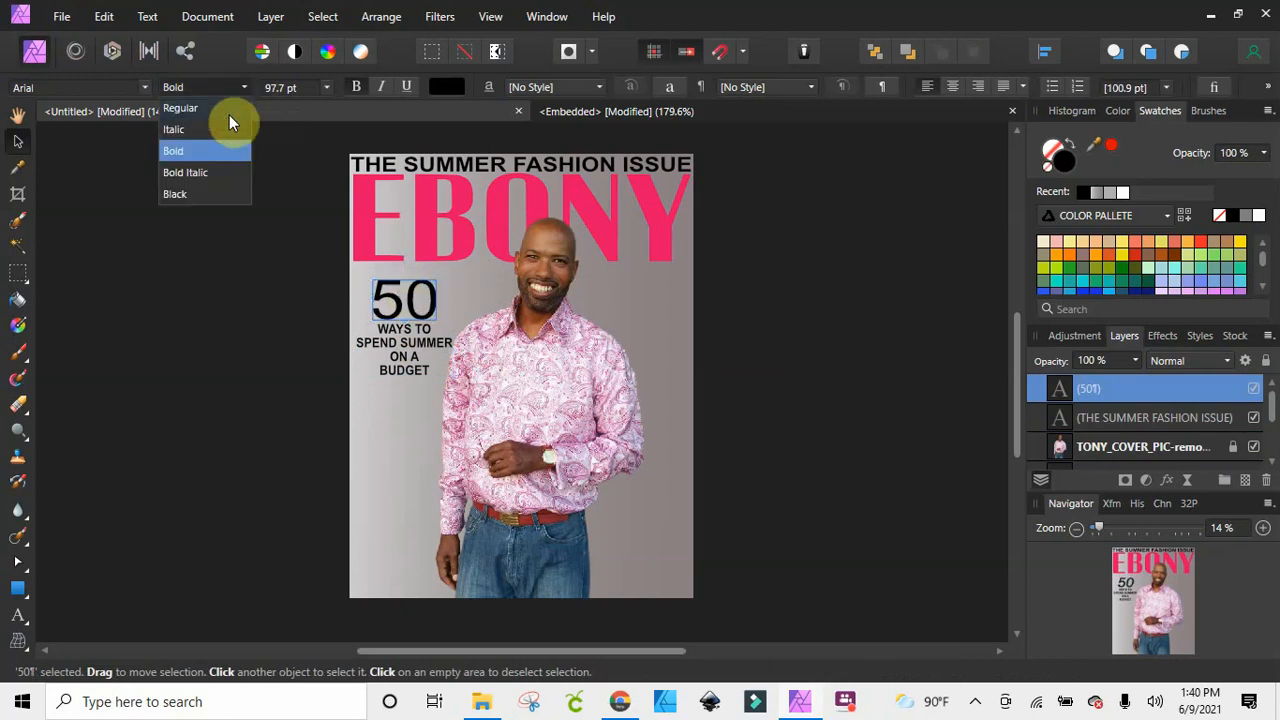
click(229, 112)
click(827, 362)
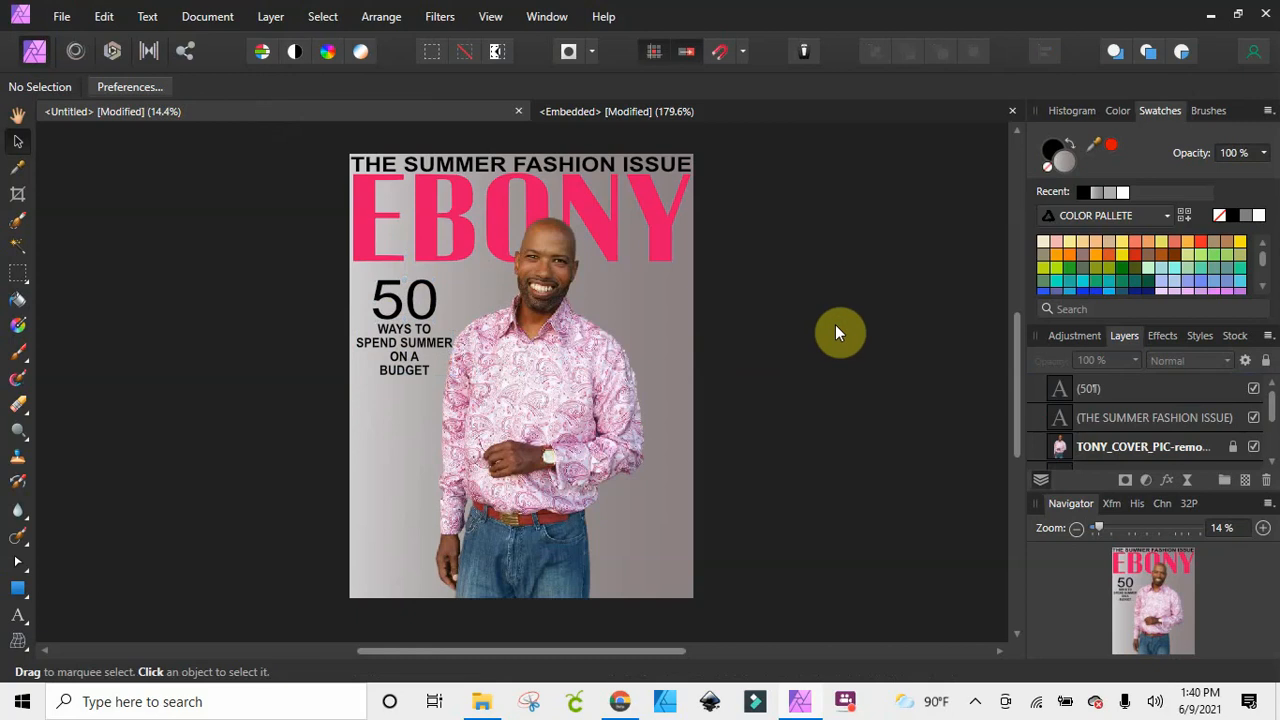
Change the font of the "WAYS TO SPEND SUMMER ON A BUDGET" cover lines to Bebas Neue
click(395, 340)
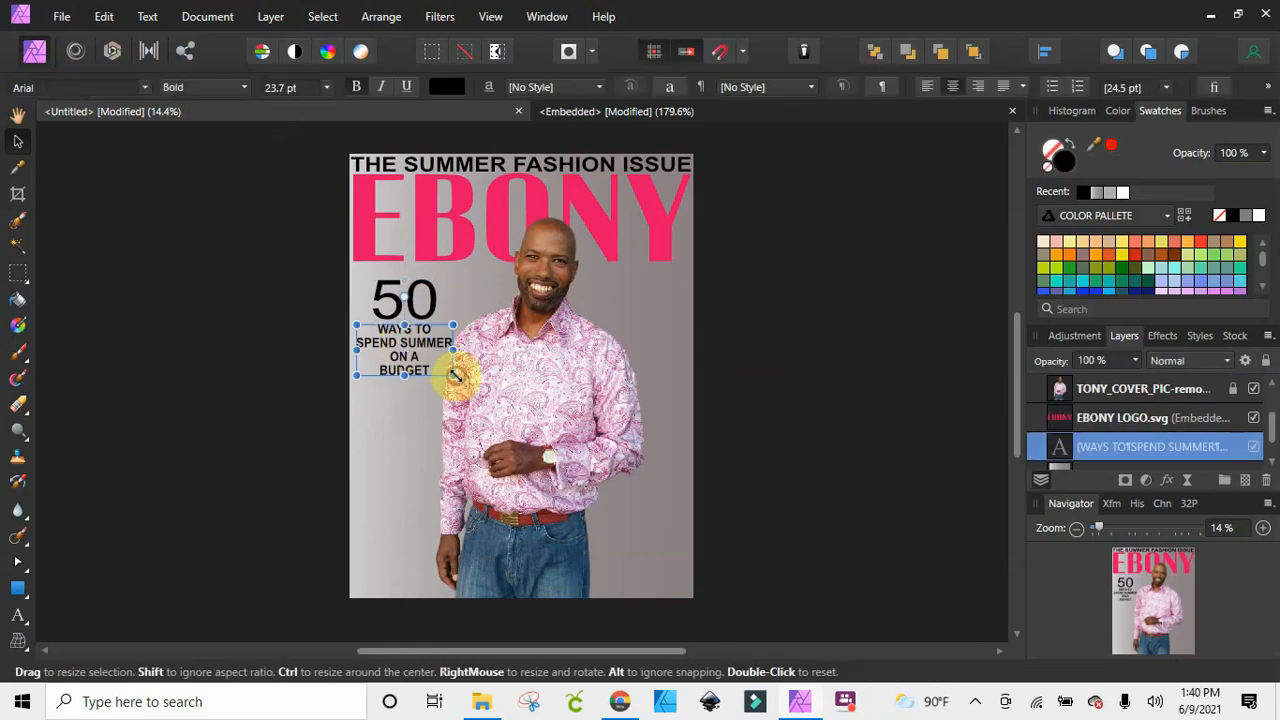
click(148, 89)
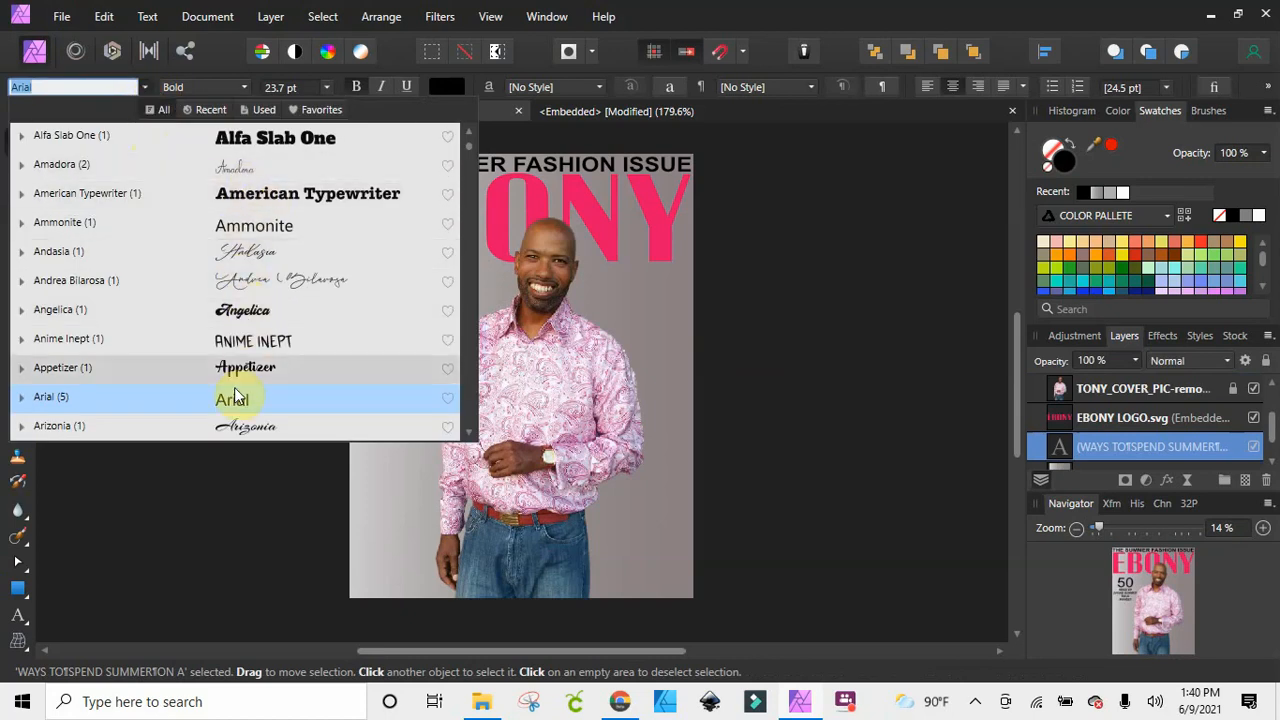
scroll(245, 392, down, 5)
click(257, 283)
scroll(258, 285, down, 3)
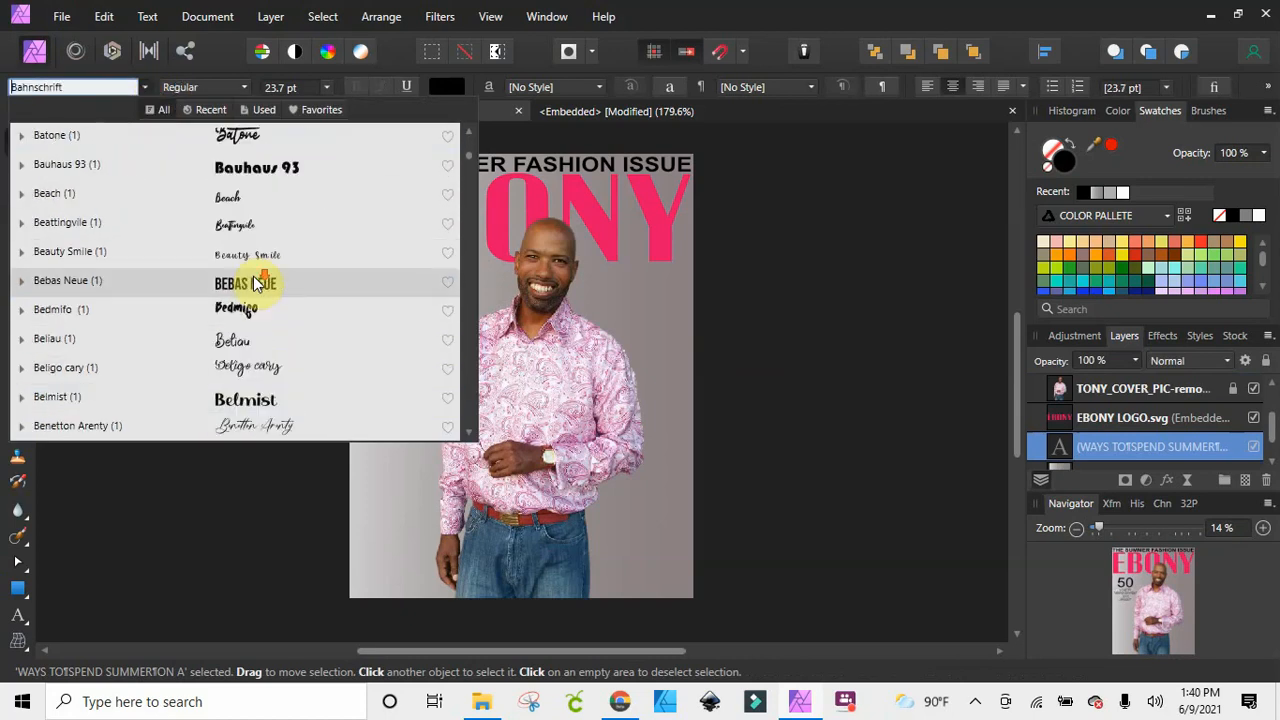
click(257, 283)
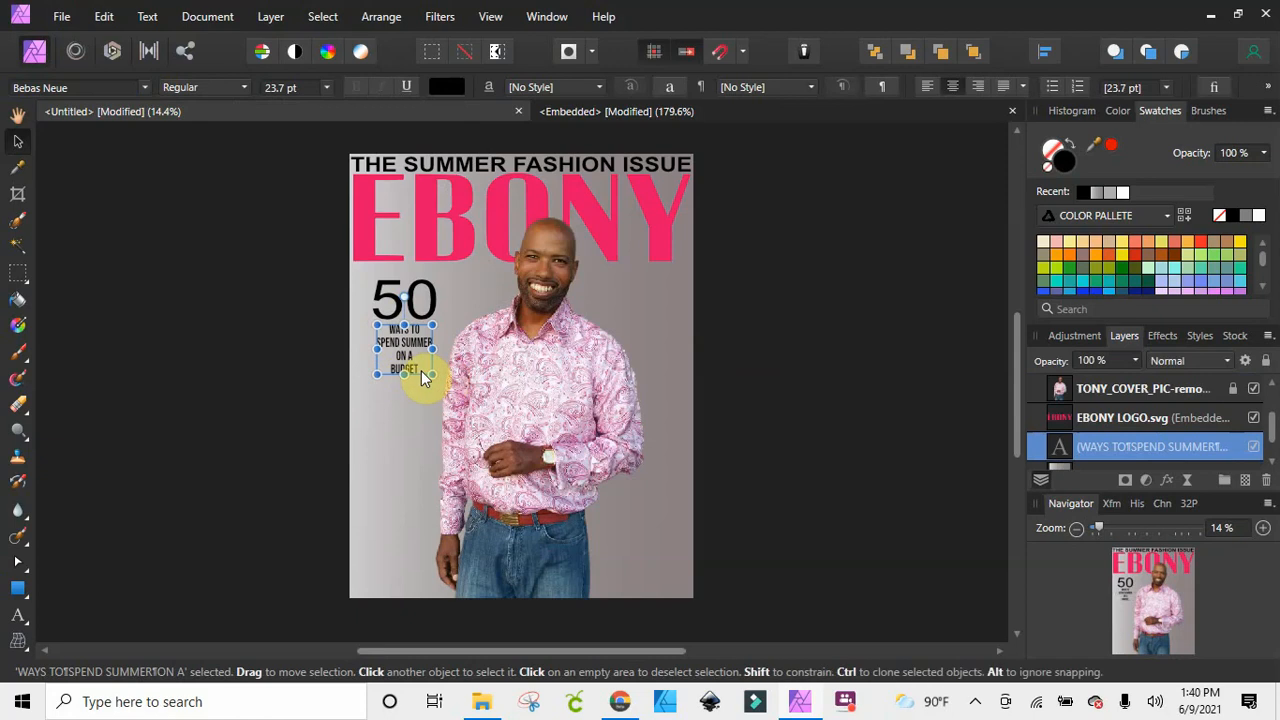
Enlarge the budget cover lines to about 38.2 pt, move them centred beneath the 50 and clear of the man, and deselect them
drag(425, 371, 457, 400)
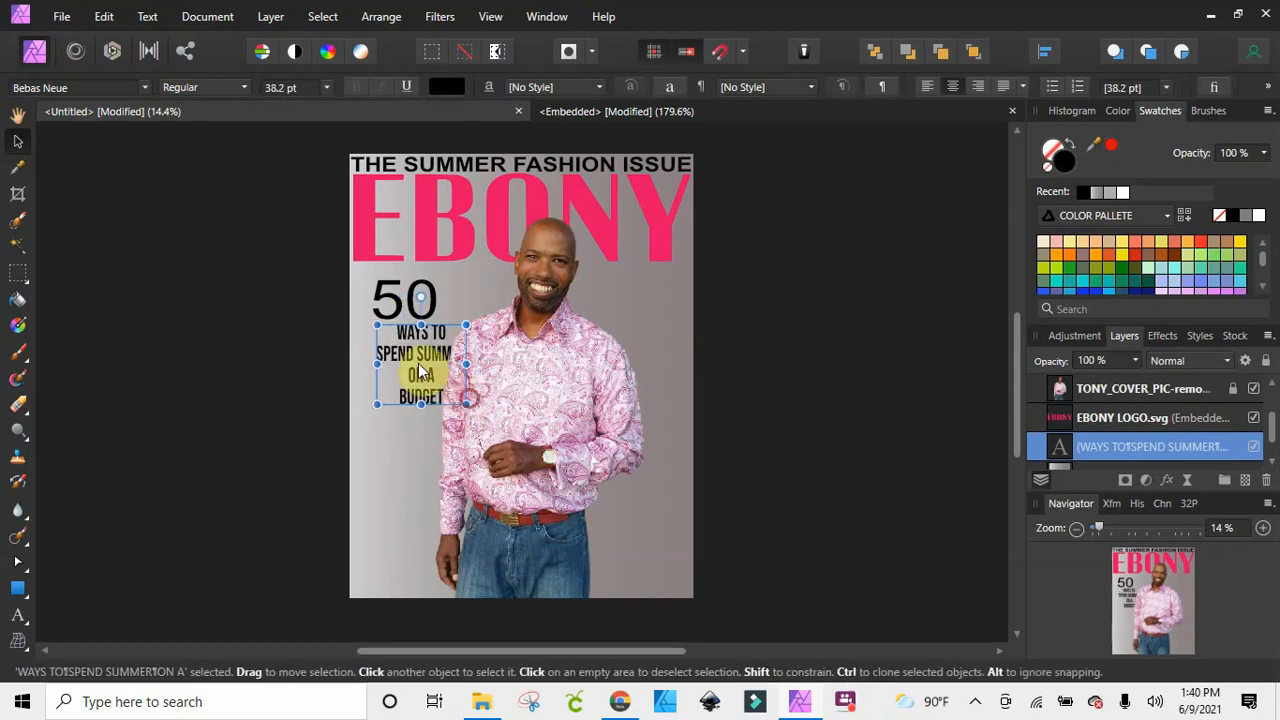
drag(399, 362, 399, 365)
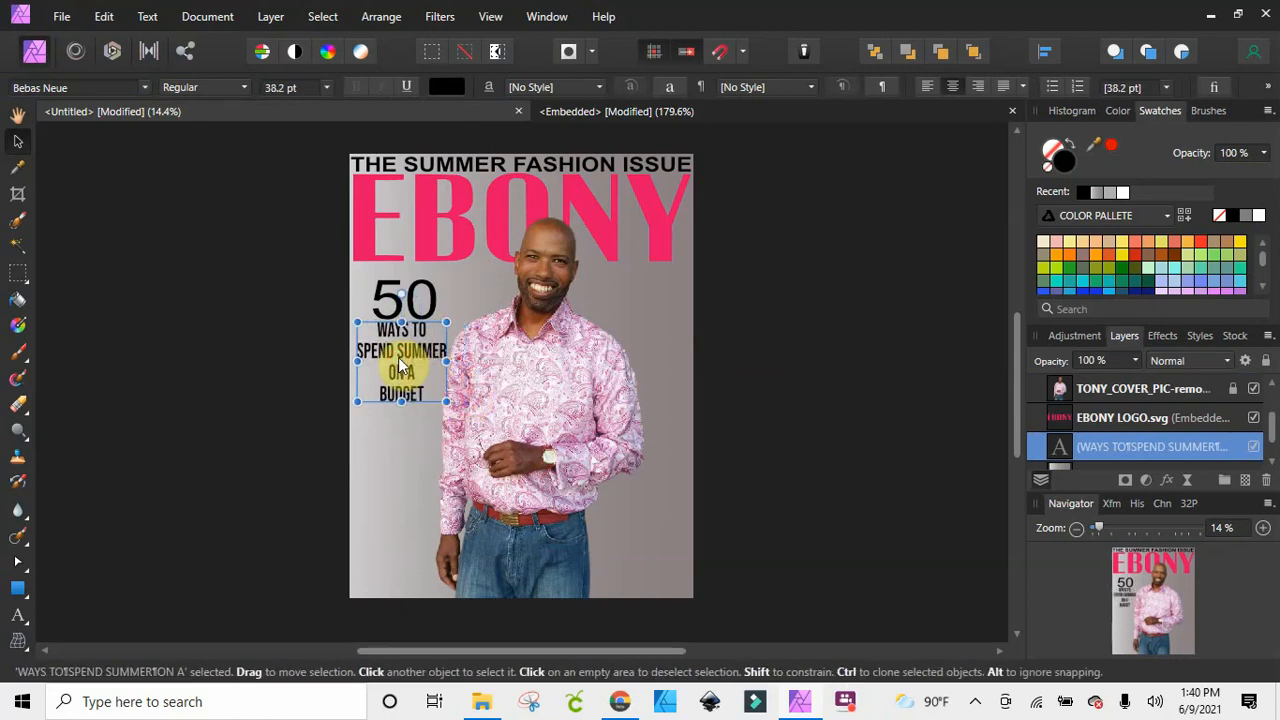
click(826, 412)
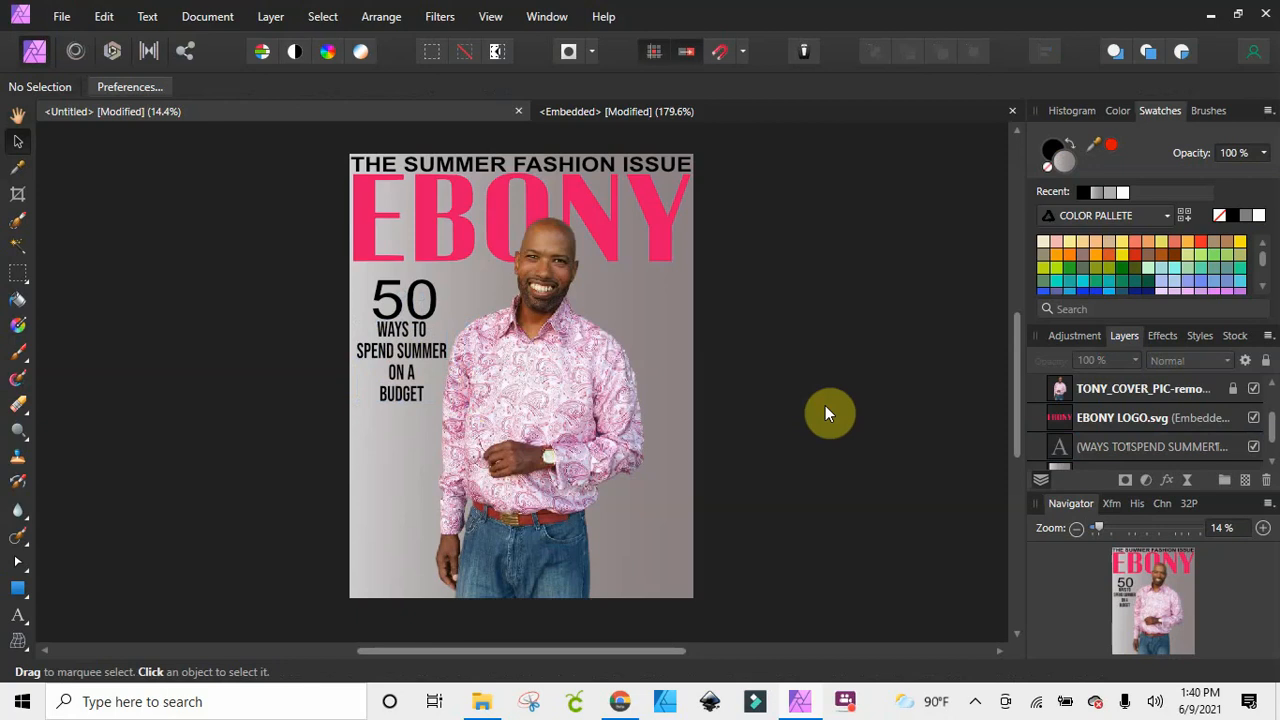
Join "ON A" and "BUDGET" on one line so the cover text ends with "ON A BUDGET", and deselect it
click(400, 372)
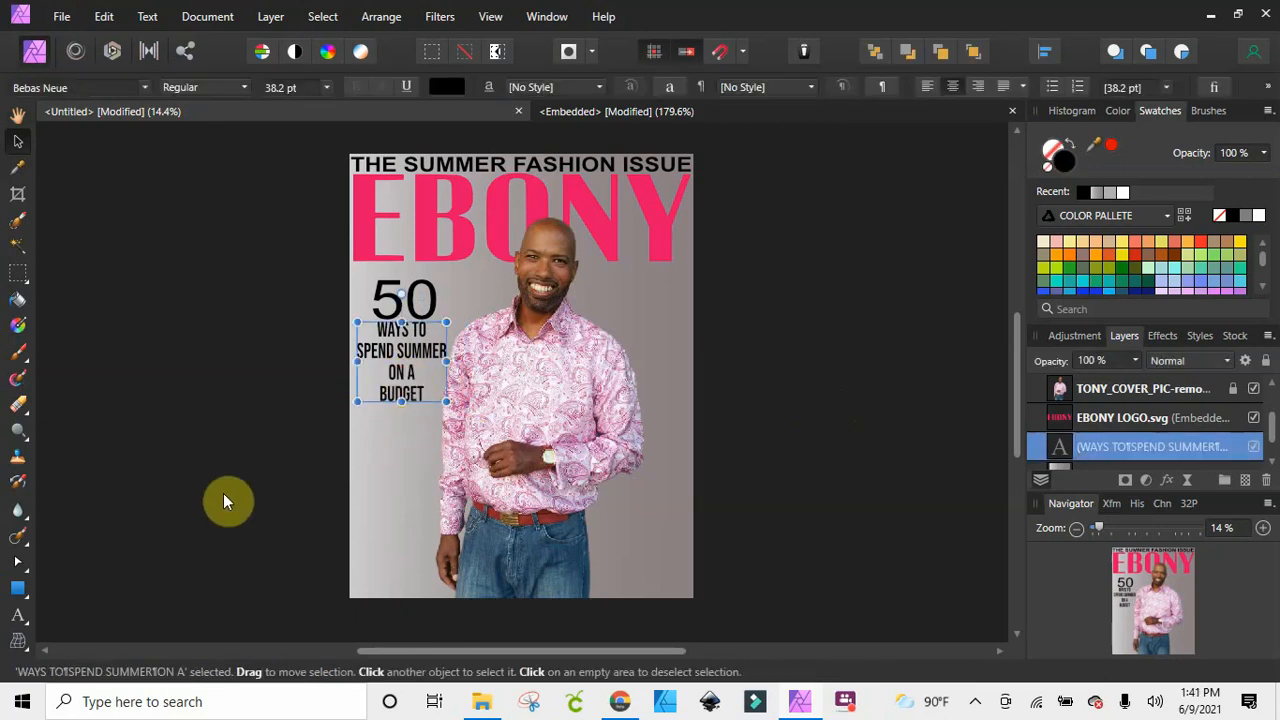
click(18, 615)
click(383, 370)
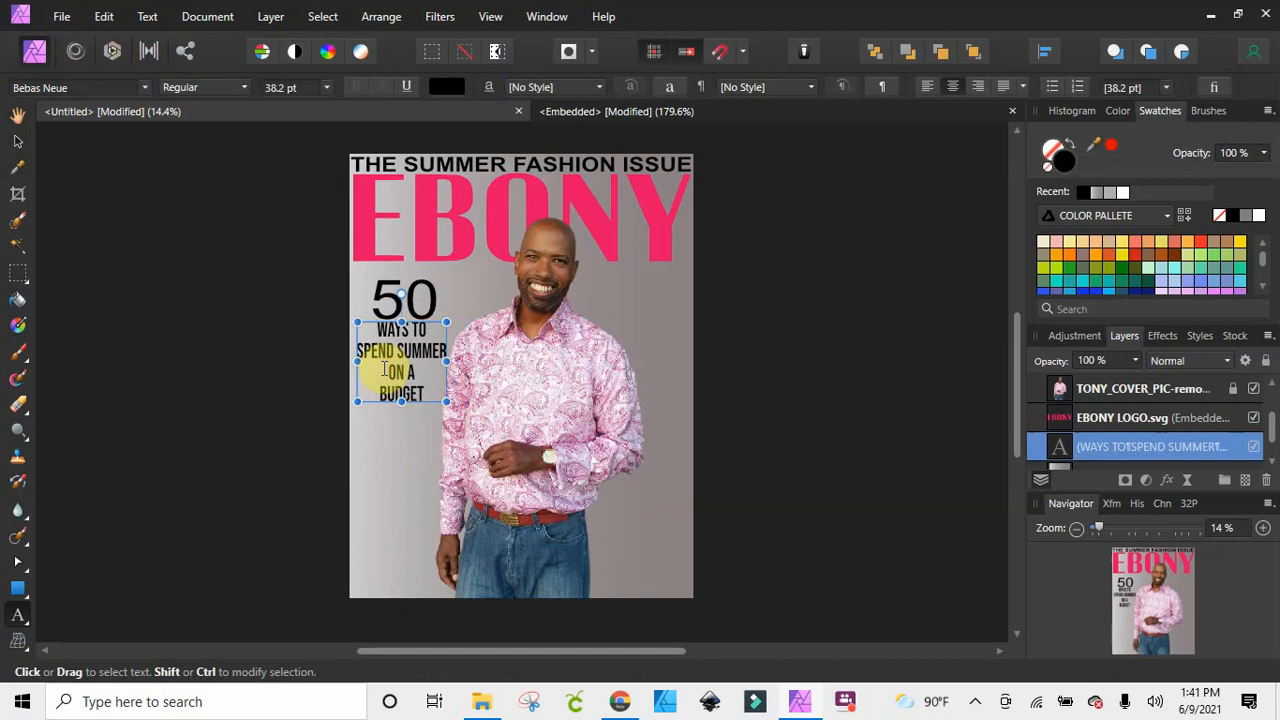
key(BackSpace)
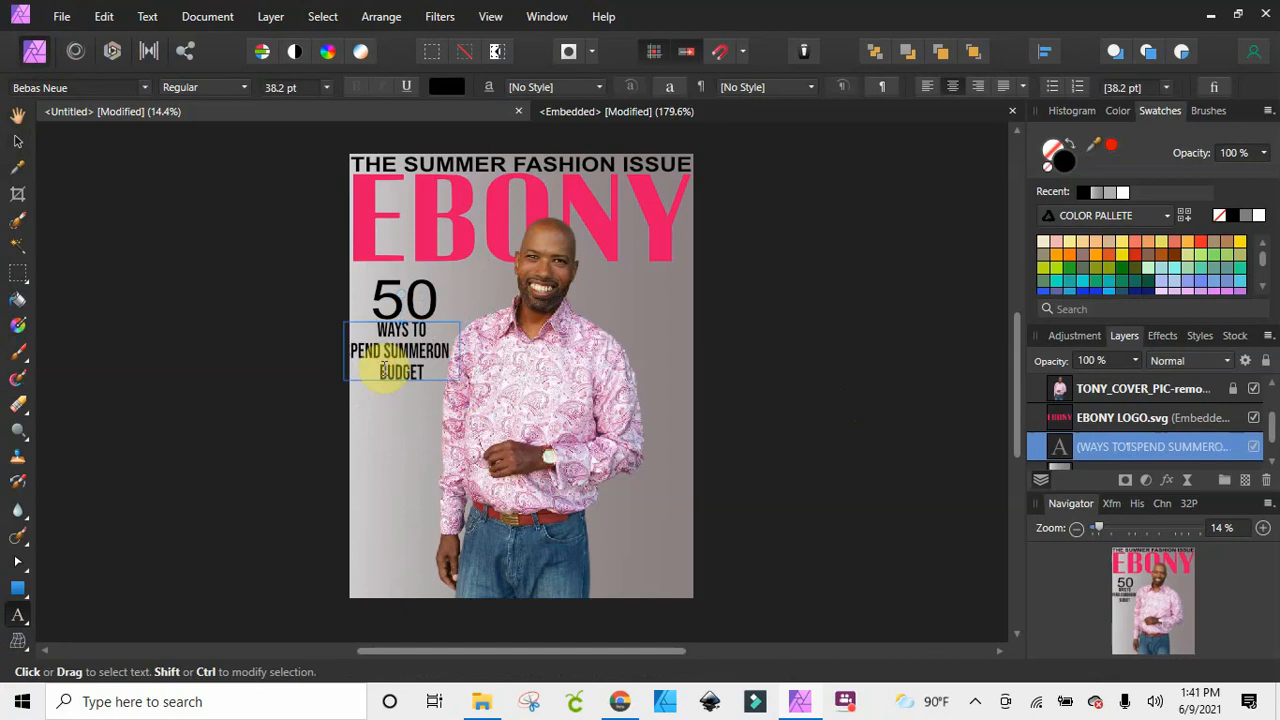
key(Return)
click(373, 396)
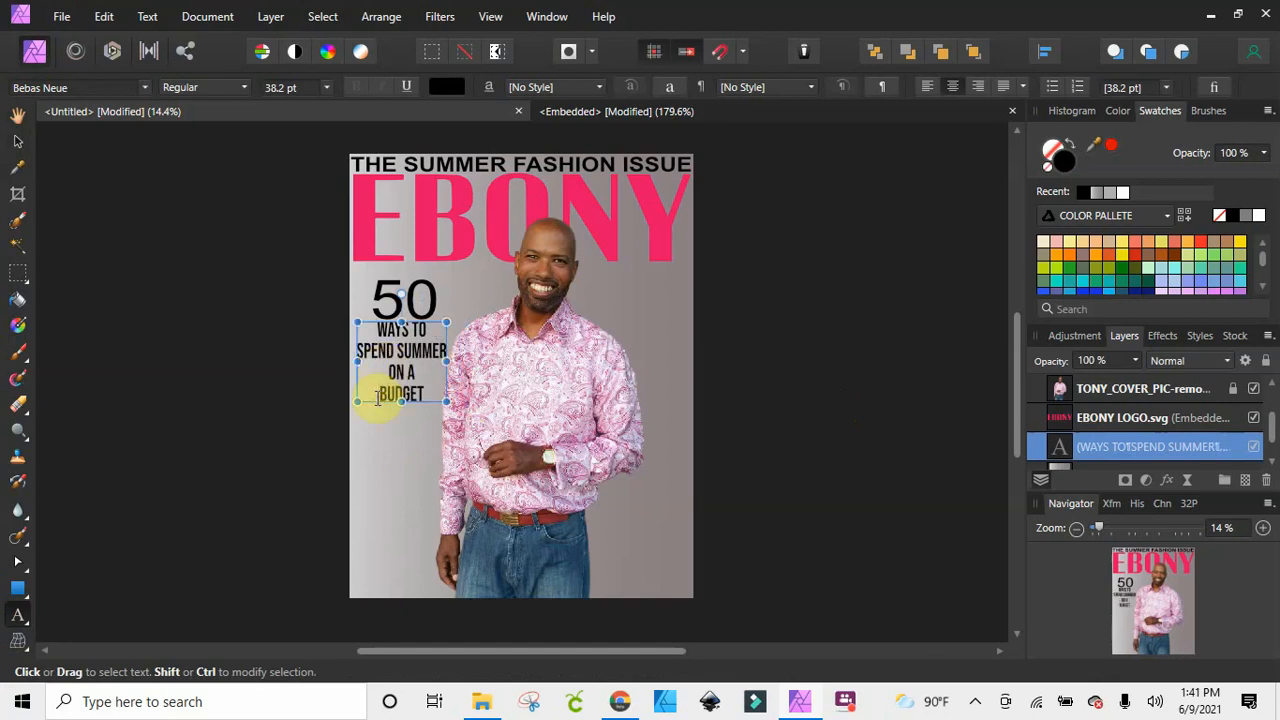
key(BackSpace)
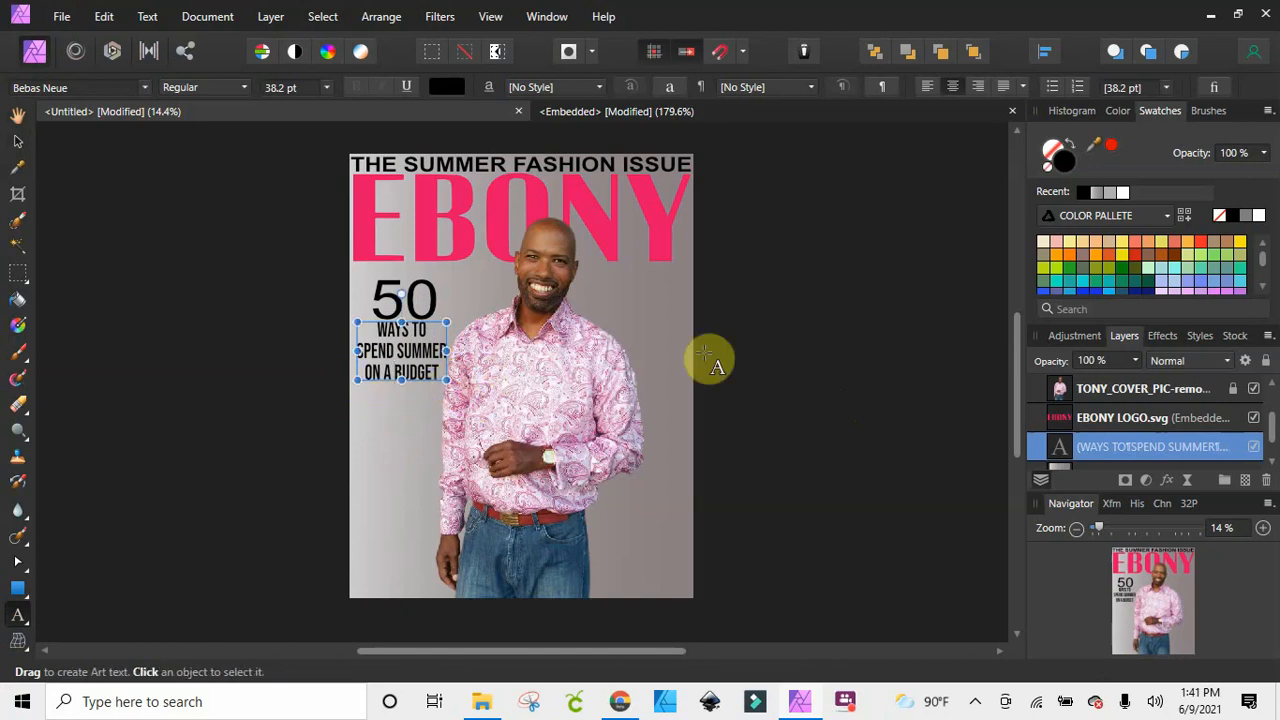
click(791, 366)
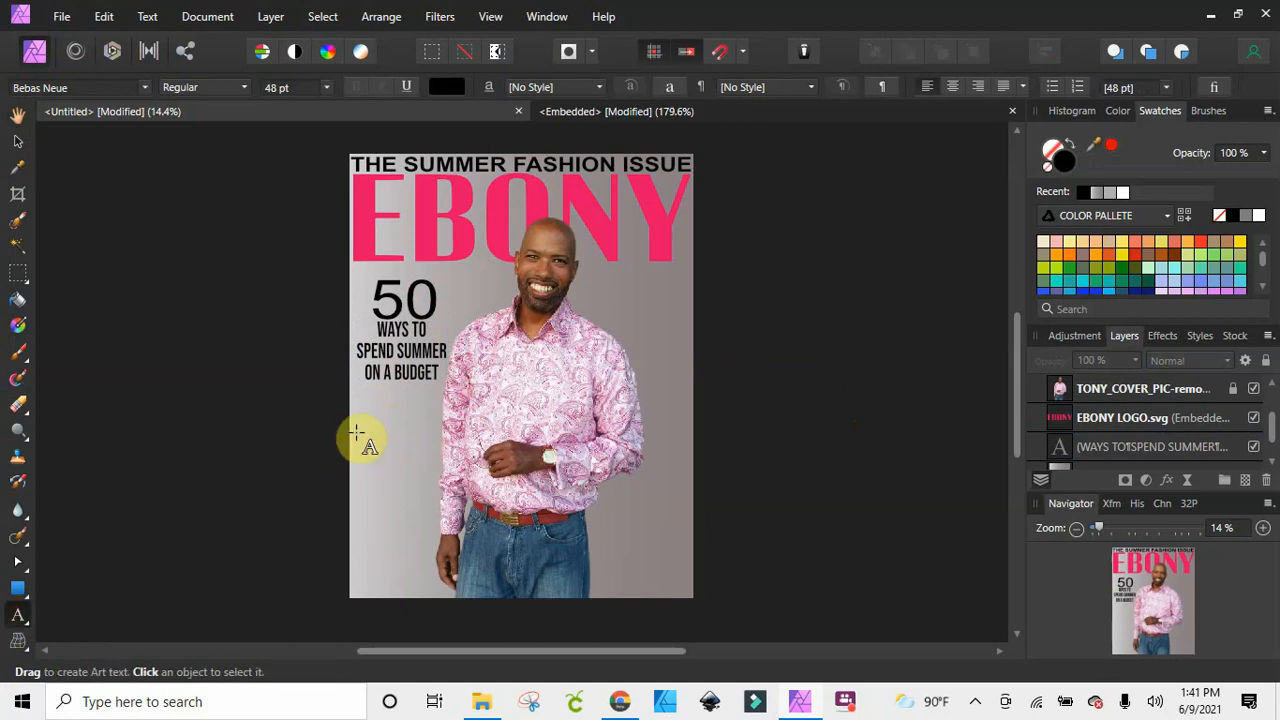
Add artistic text at about 78.9 pt below the budget lines, reading "DO YOU / HAVE A / ZADDY / OBSESSION" on four lines
drag(358, 432, 379, 462)
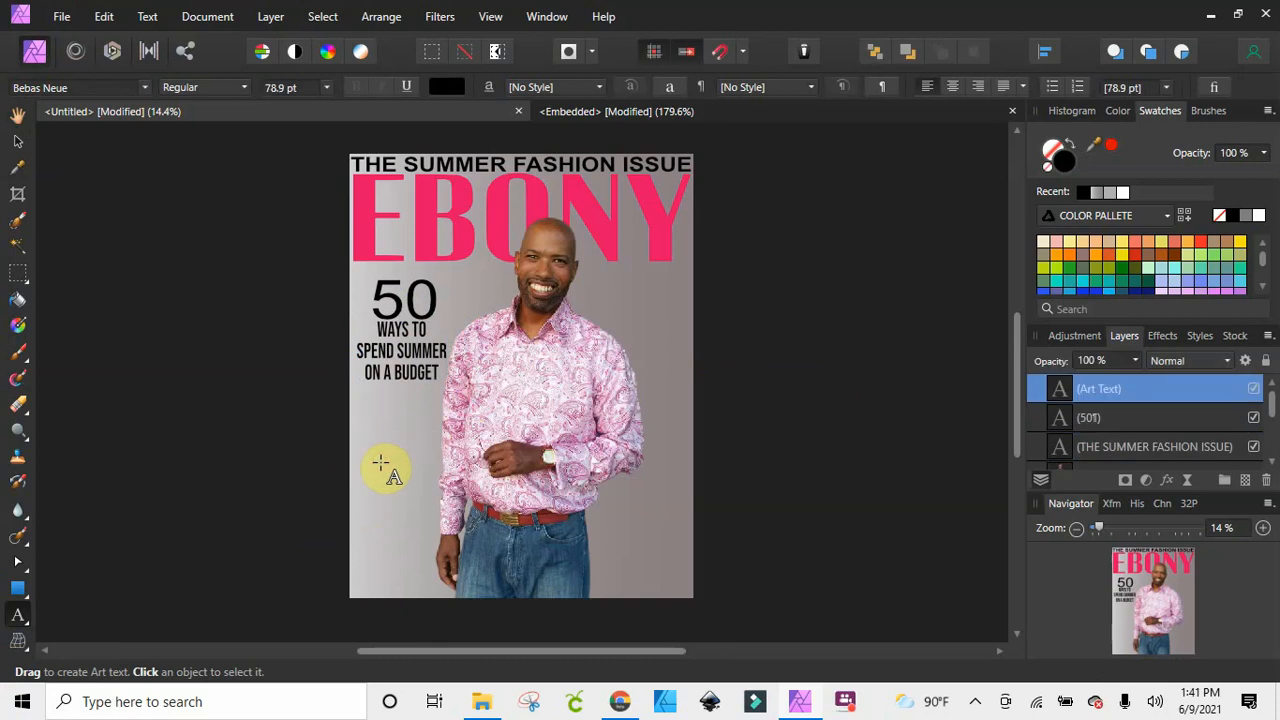
text(DO)
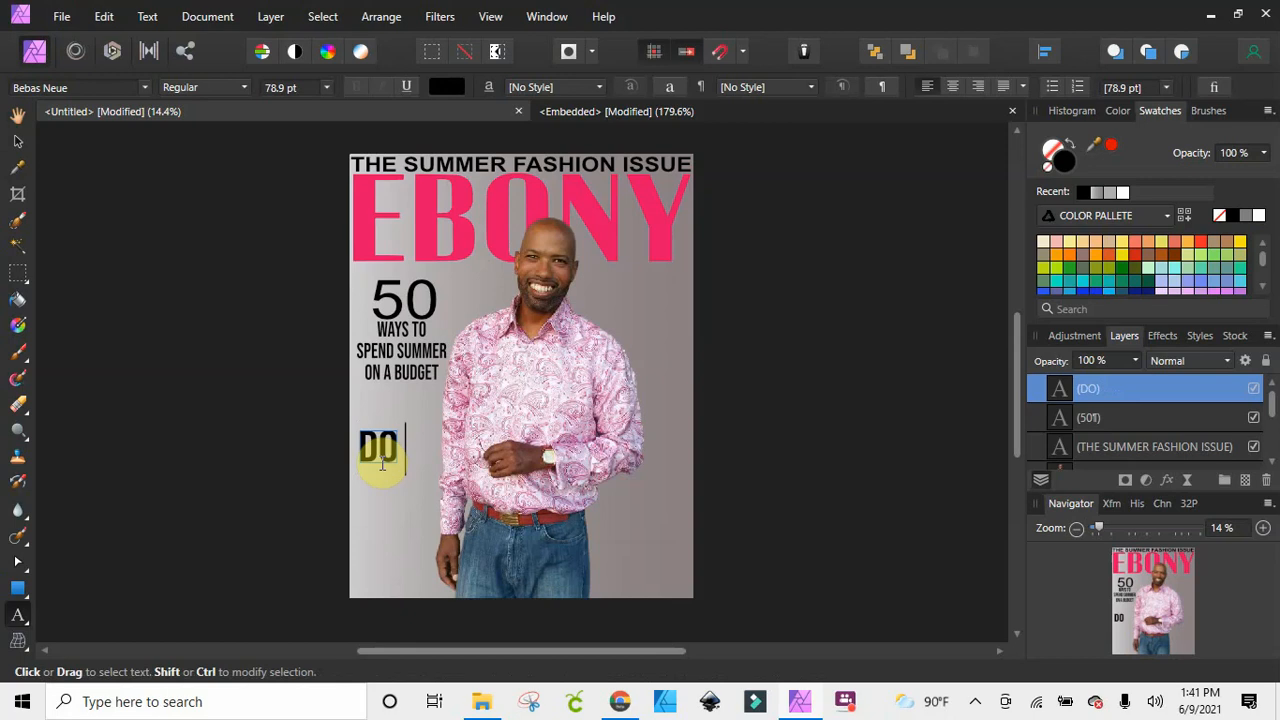
text( YOU )
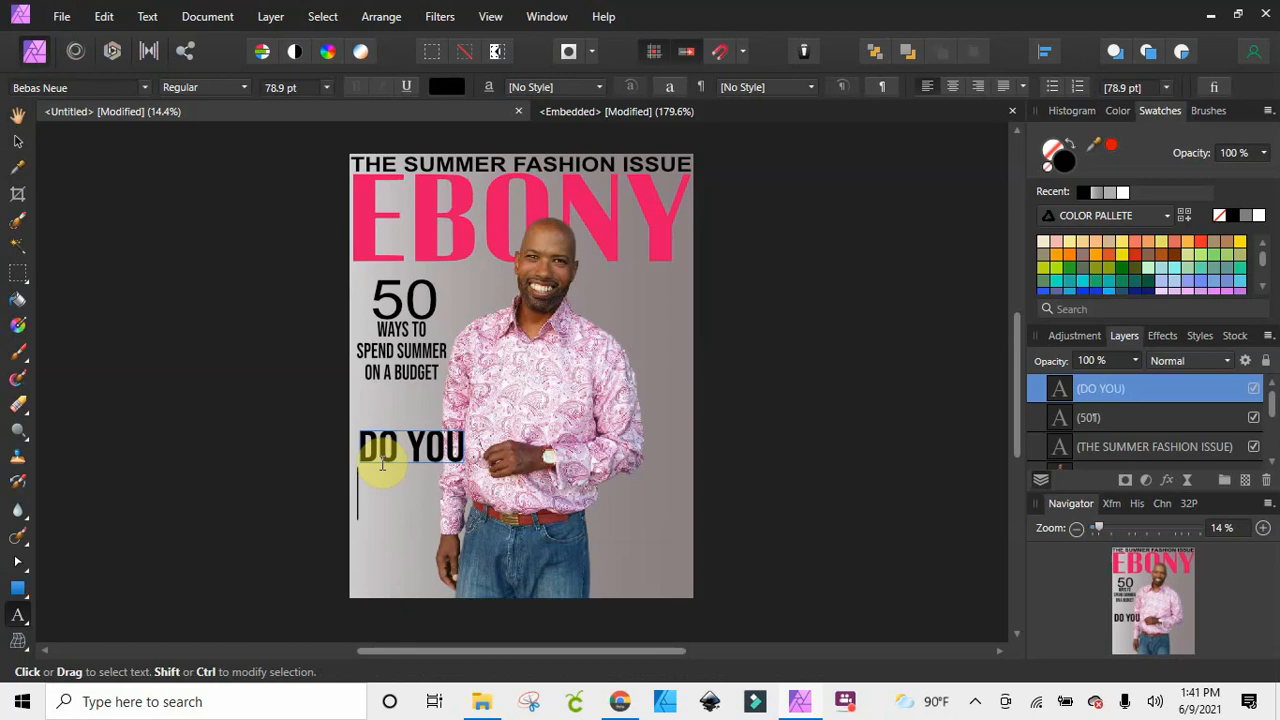
text(HAVE A)
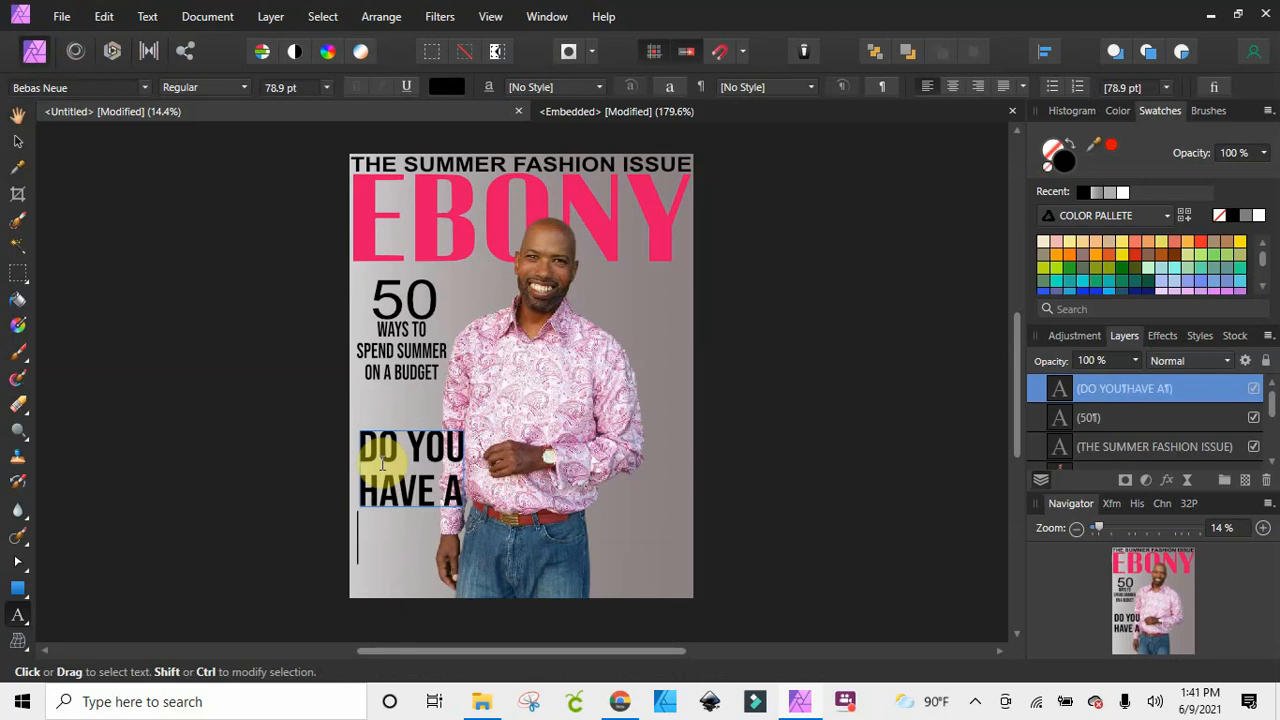
text(ZADDY)
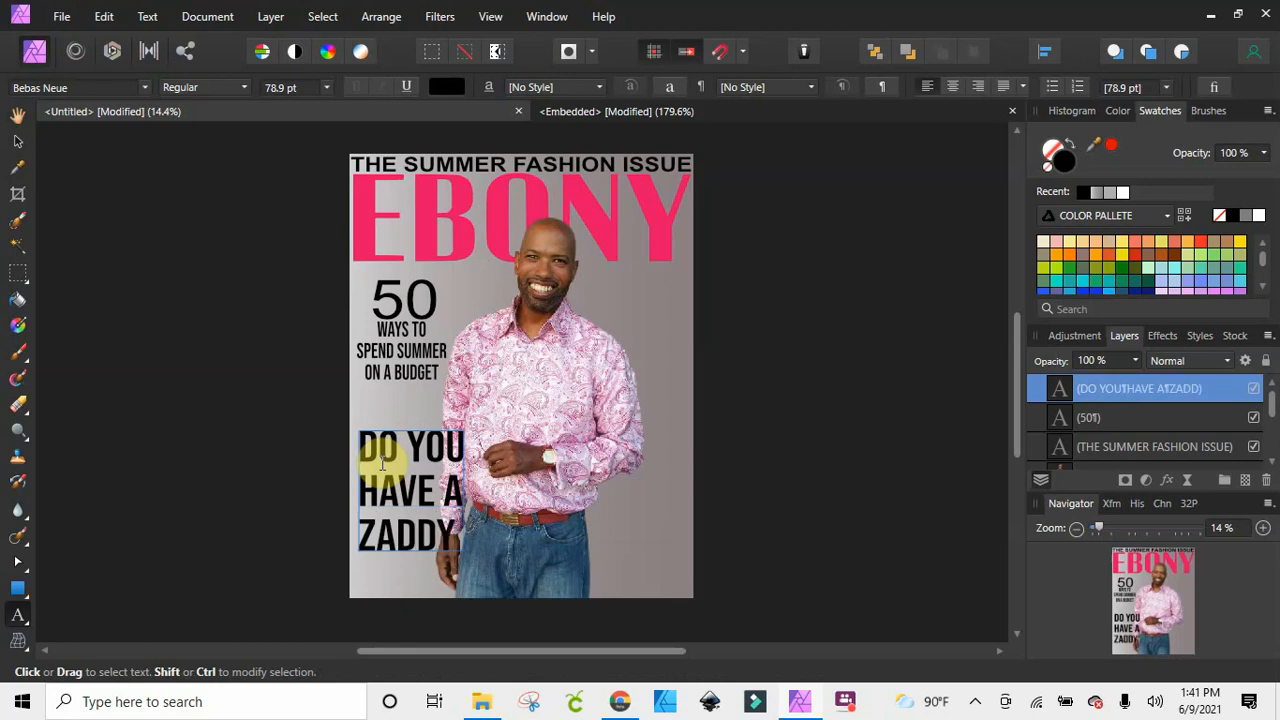
text( OBSESSION)
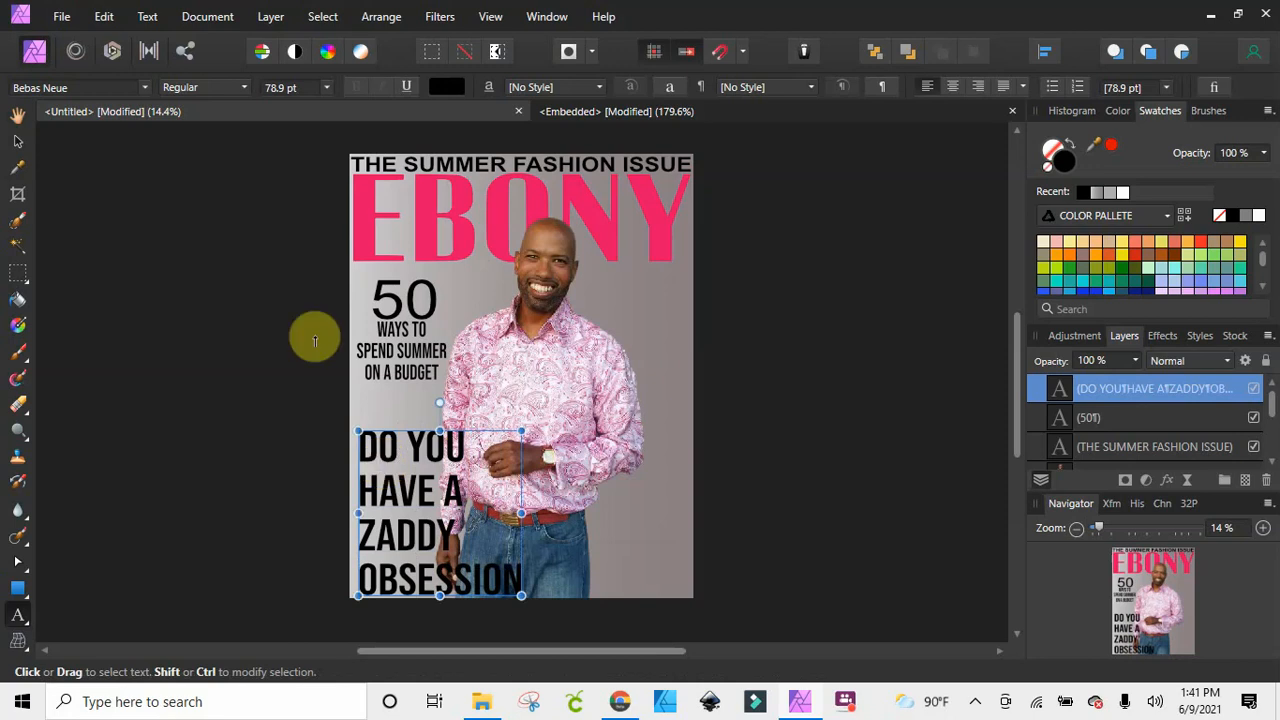
key(Escape)
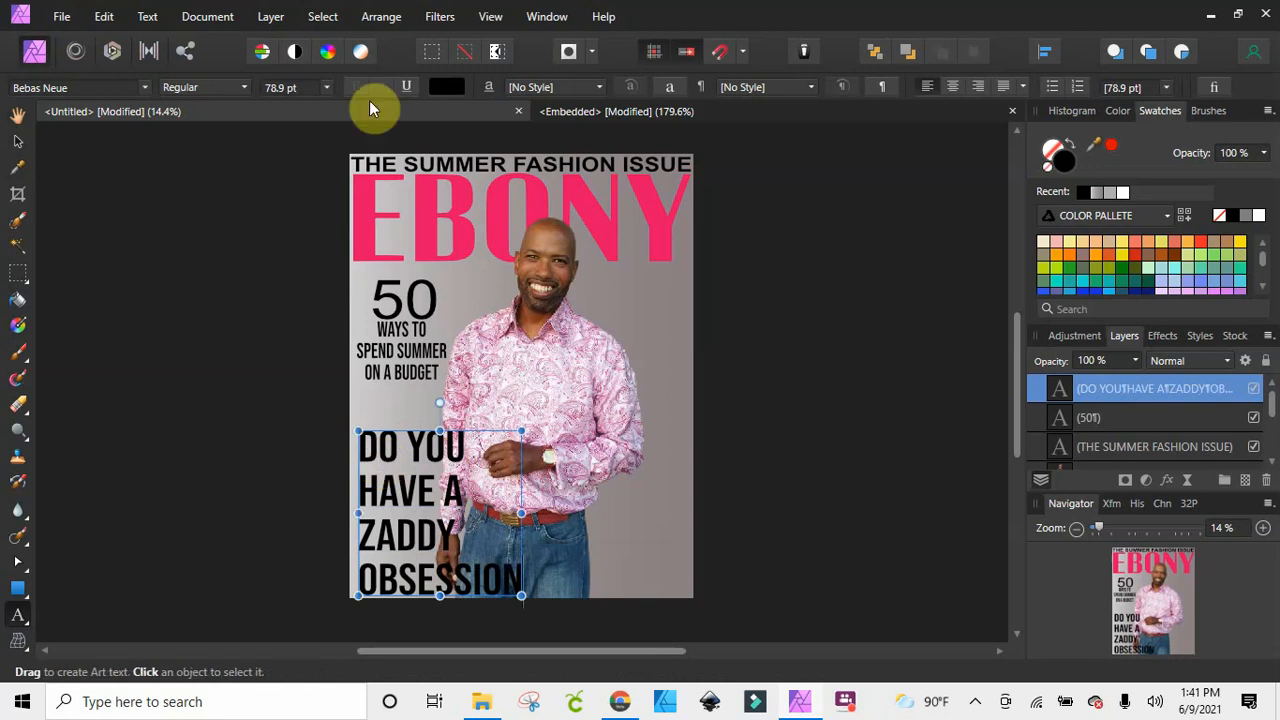
Set the "DO YOU HAVE A ZADDY OBSESSION" text to the Davish font in Bold Italic
click(75, 87)
click(852, 228)
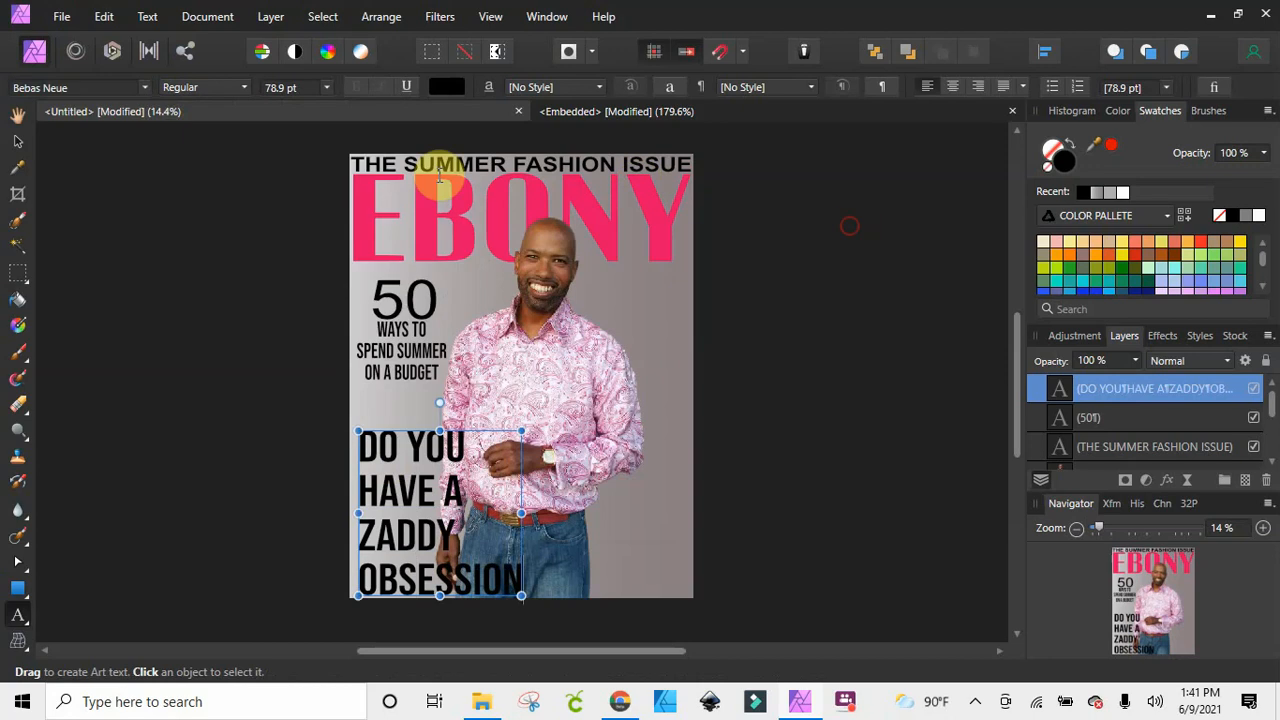
click(100, 88)
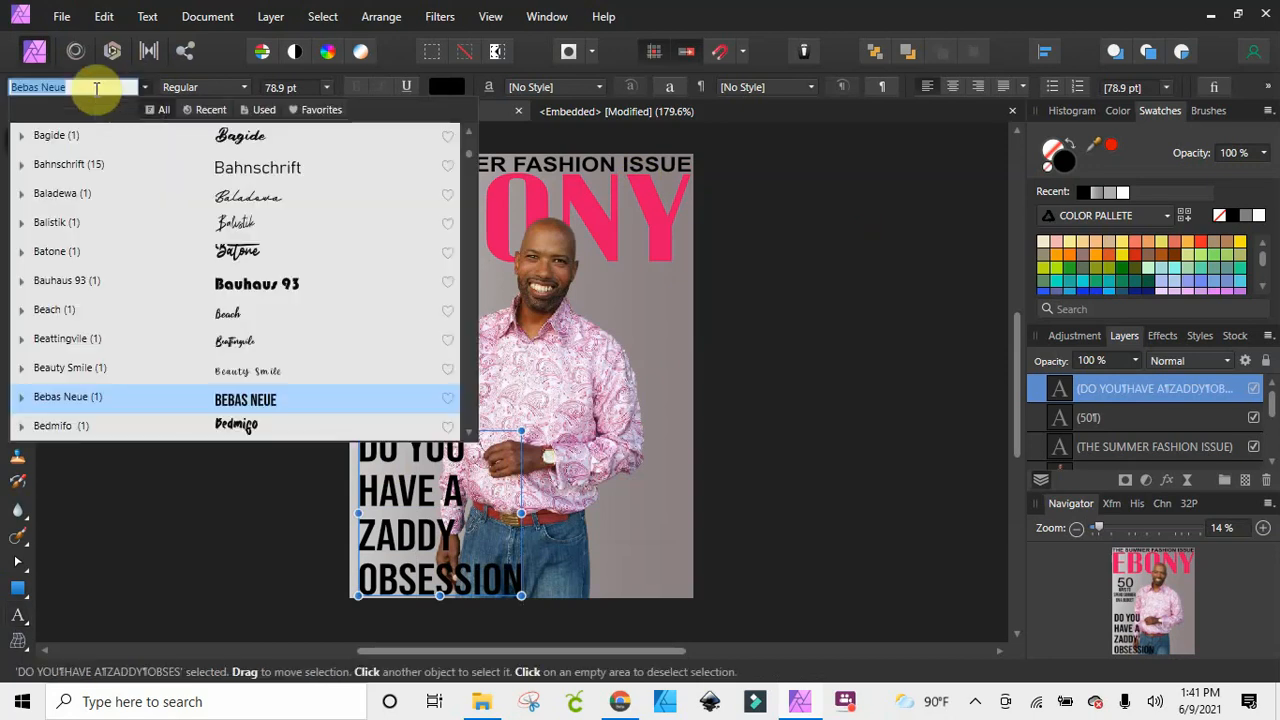
text(DAVI)
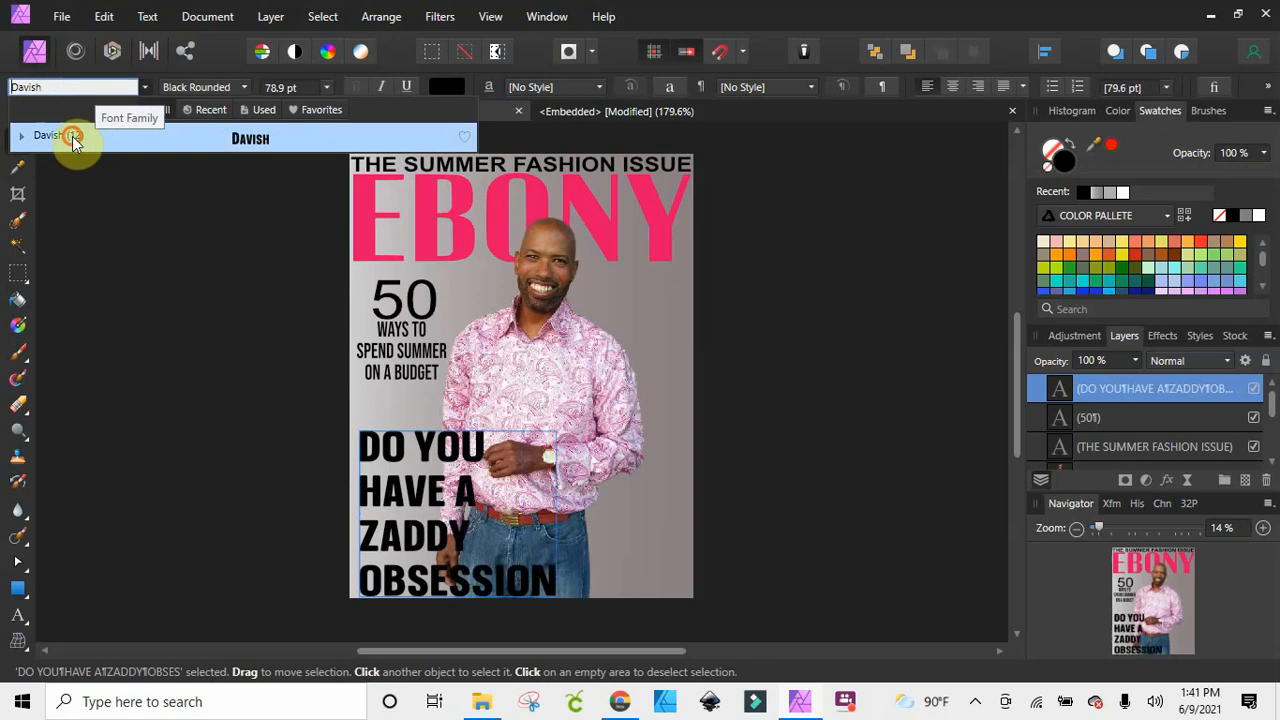
click(72, 136)
click(235, 87)
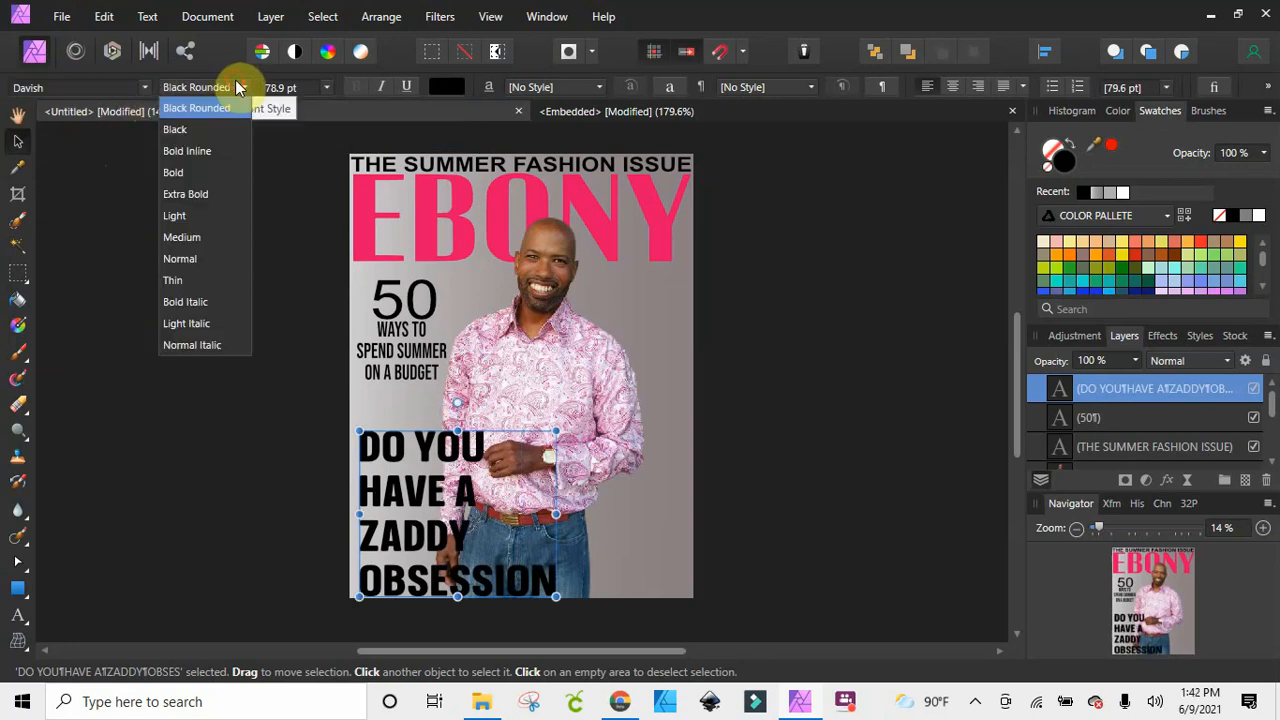
click(203, 301)
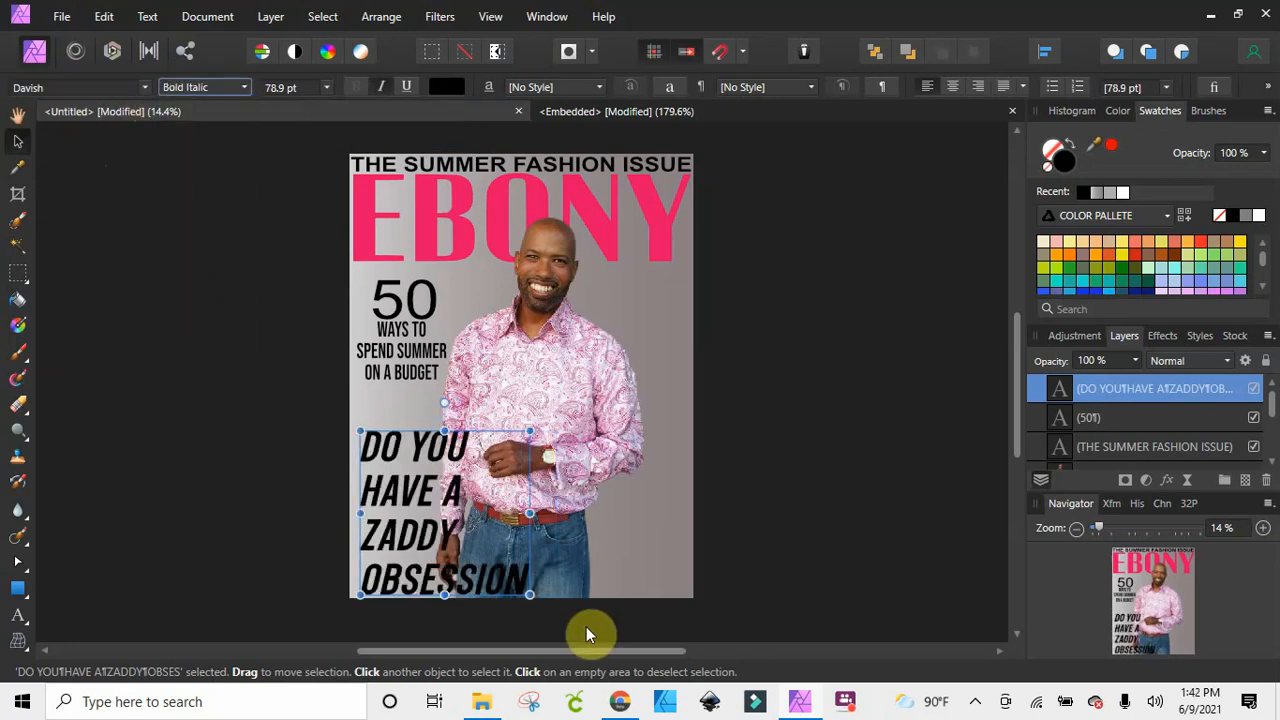
Centre-align the ZADDY OBSESSION text, scale it to about 56.7 pt and place it just below the budget lines
drag(530, 597, 466, 534)
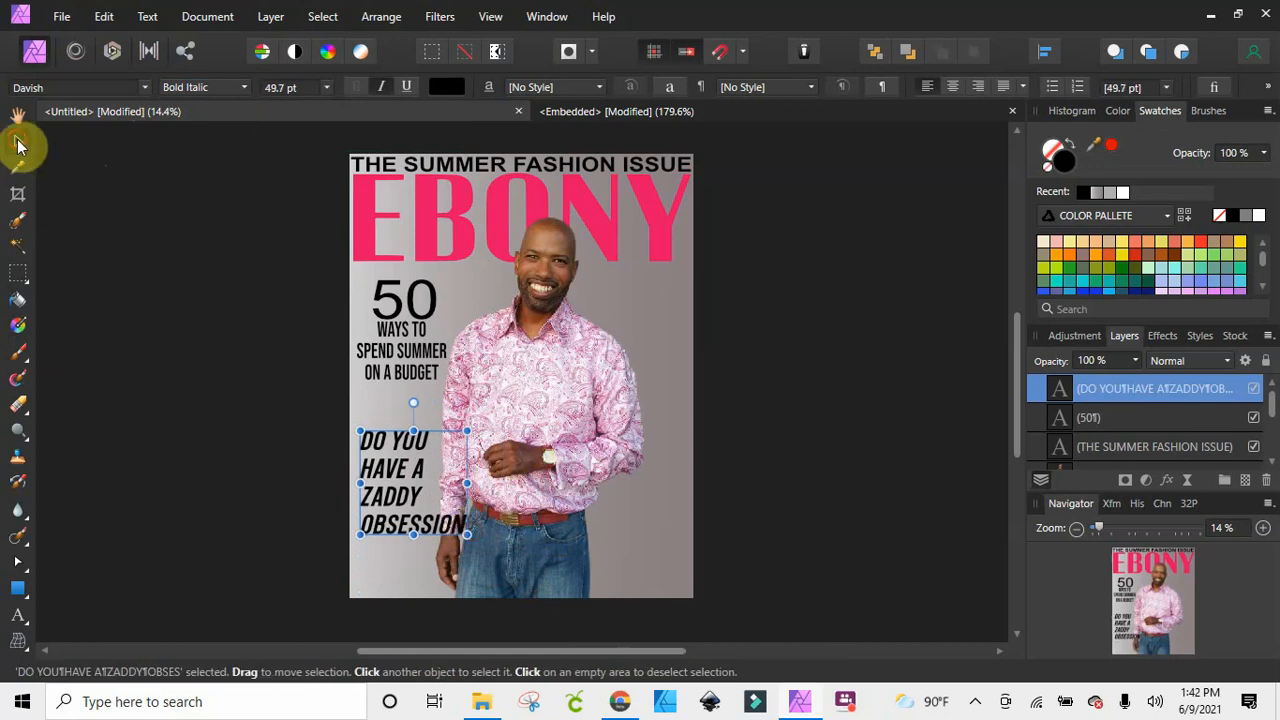
click(955, 88)
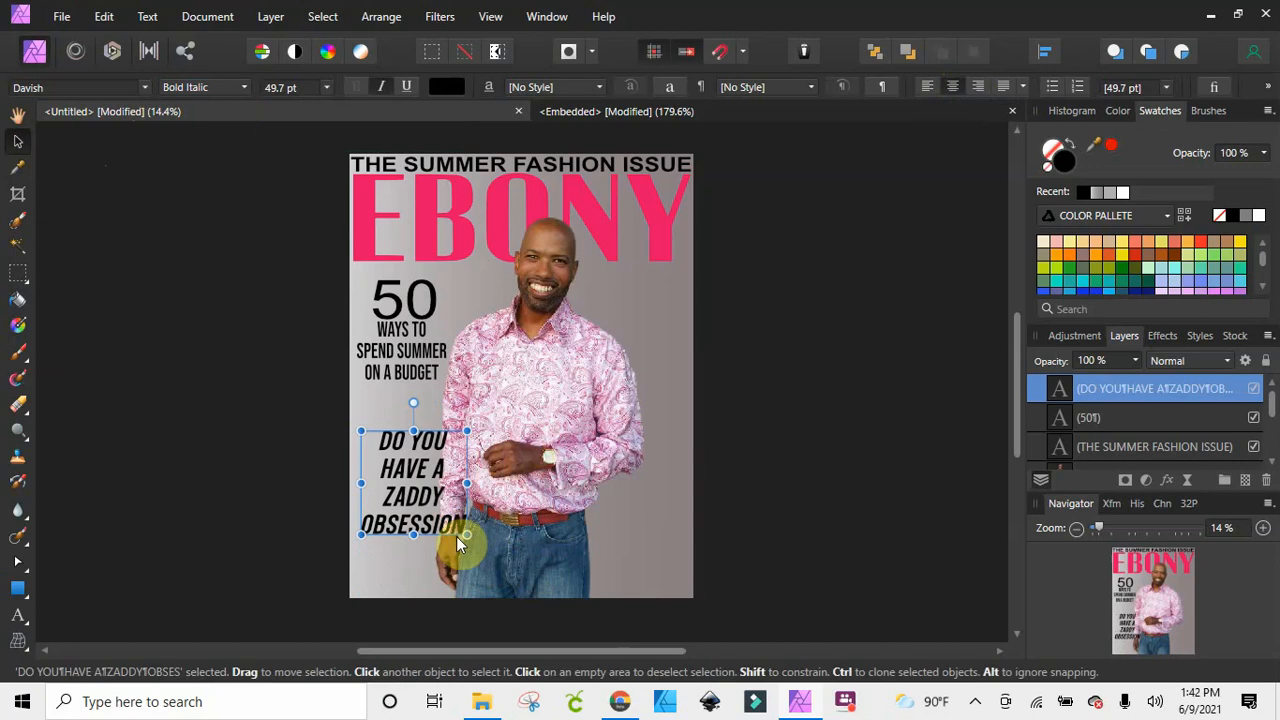
drag(466, 534, 520, 559)
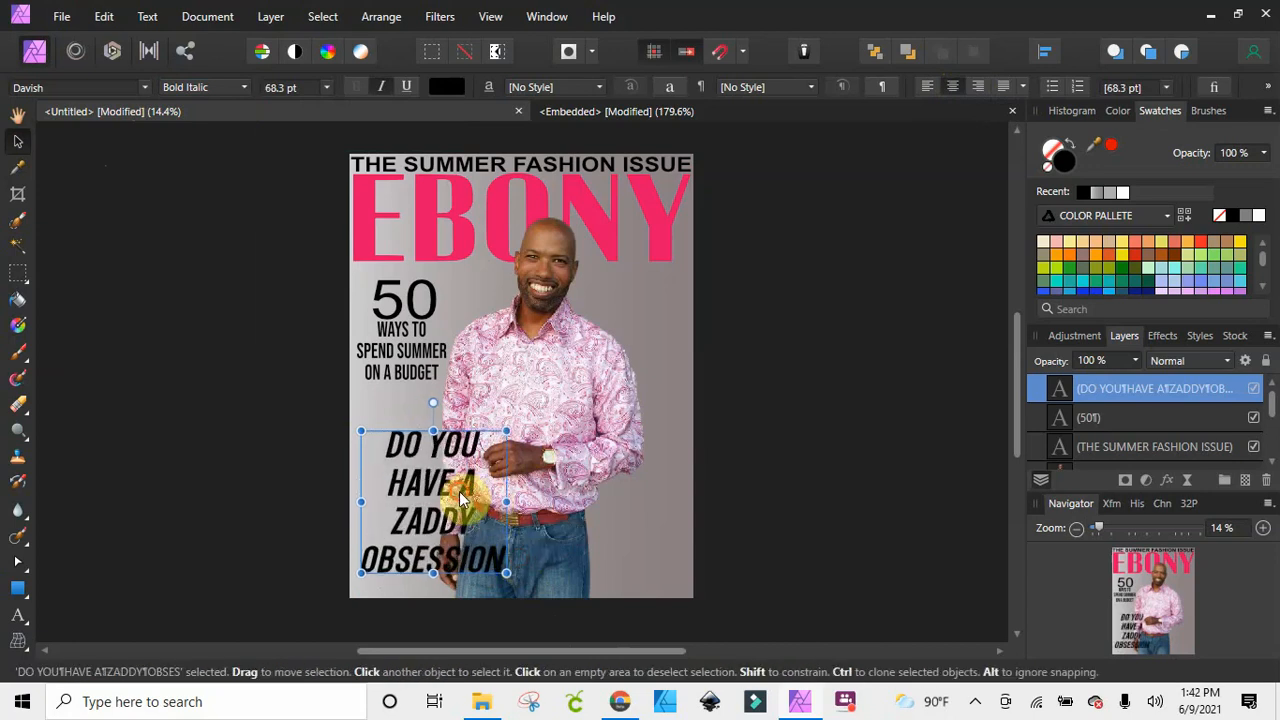
drag(460, 493, 452, 453)
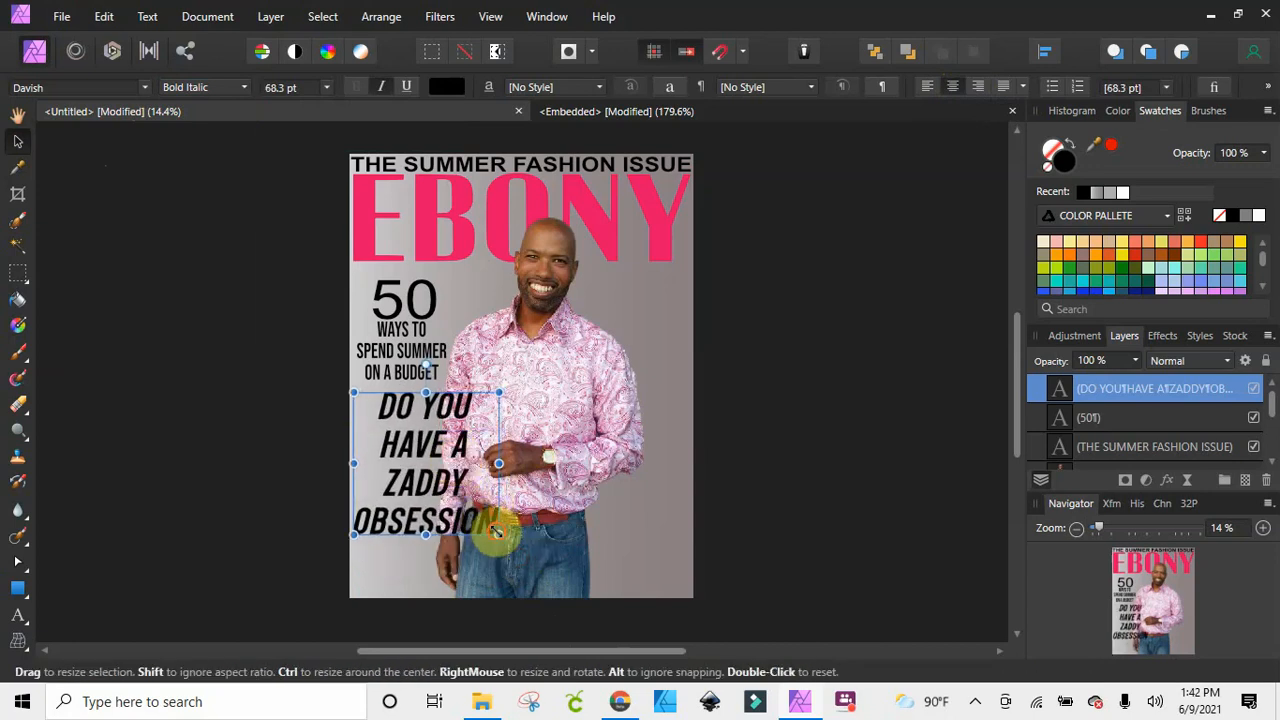
drag(497, 531, 421, 473)
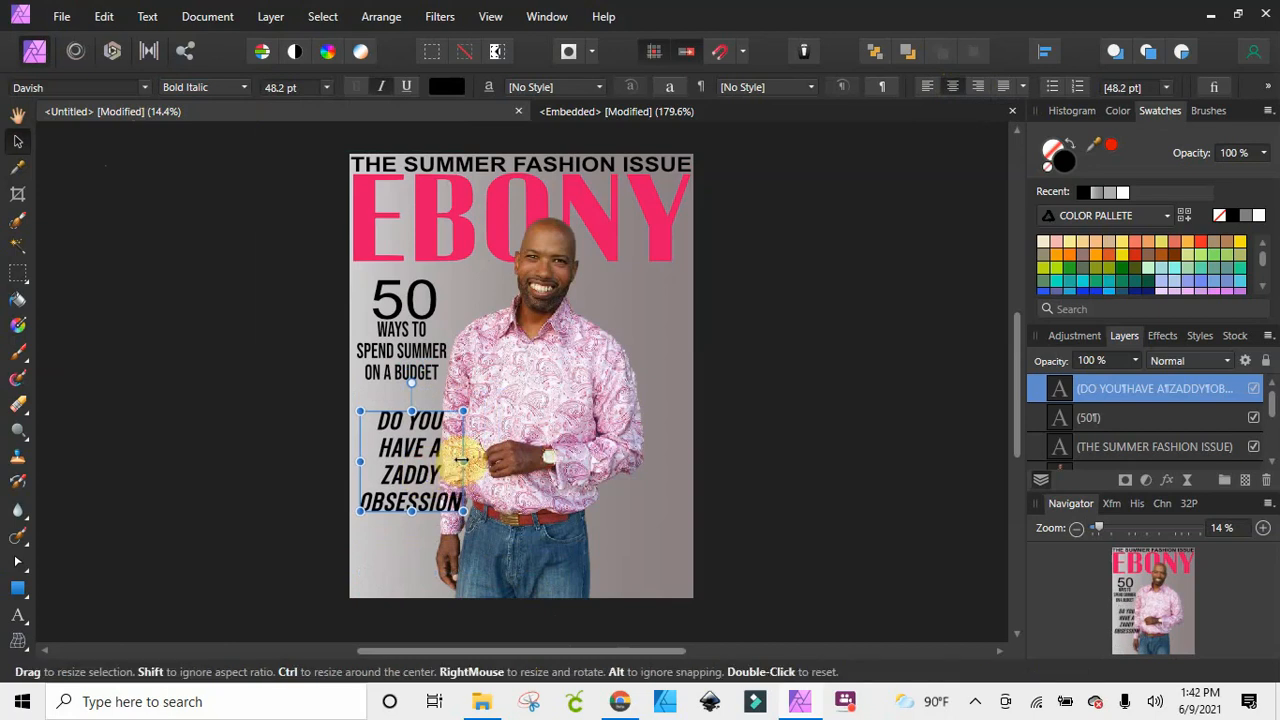
drag(463, 512, 485, 521)
drag(435, 488, 431, 473)
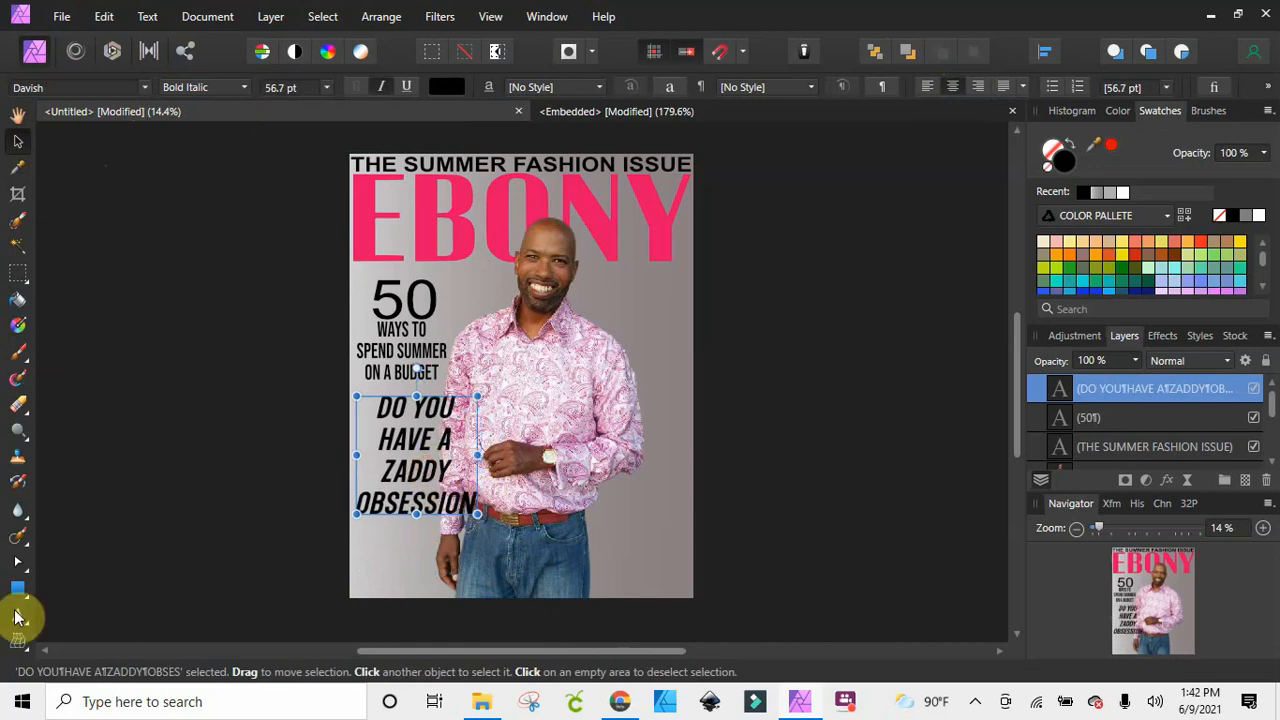
Add a question mark after "OBSESSION" and deselect the text
click(17, 616)
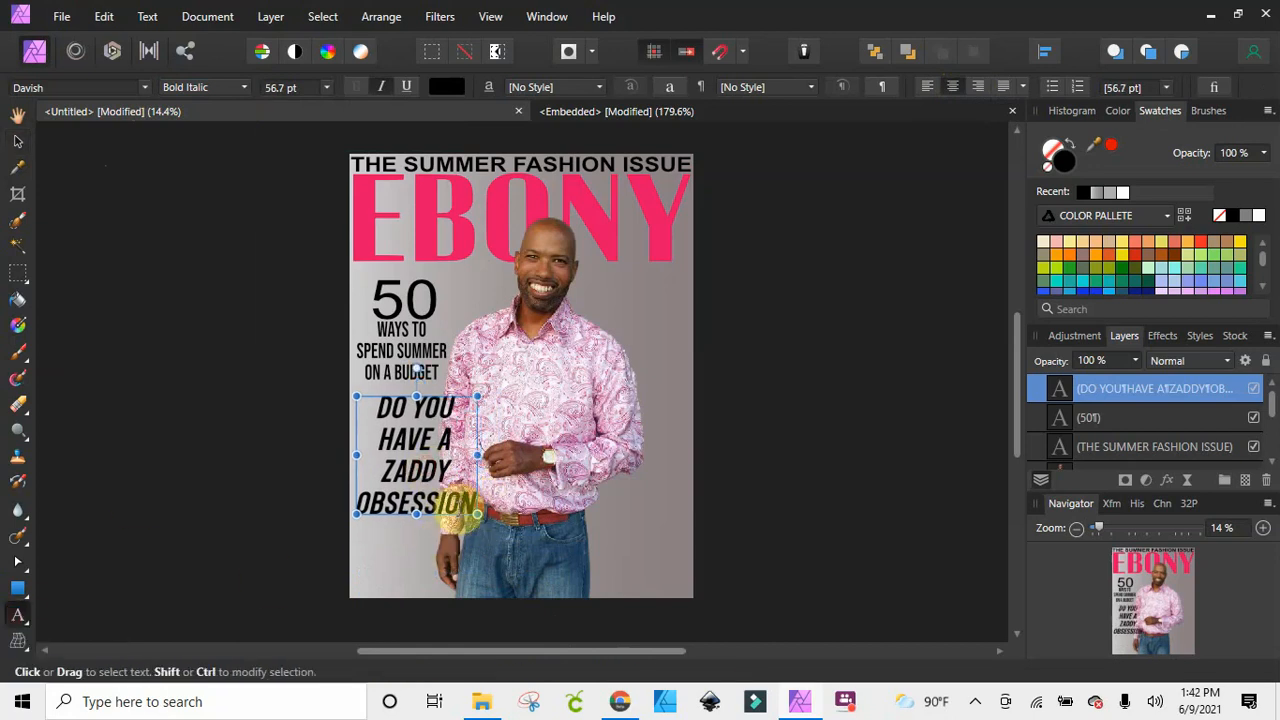
click(461, 510)
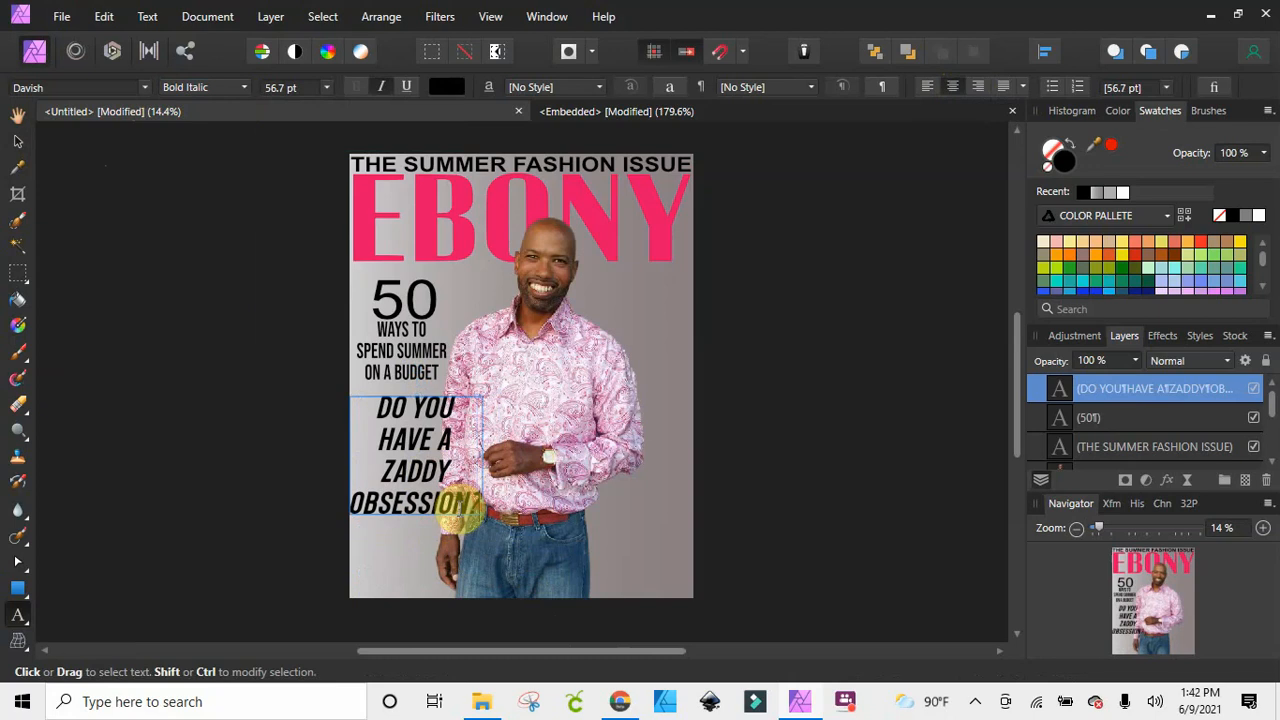
click(808, 466)
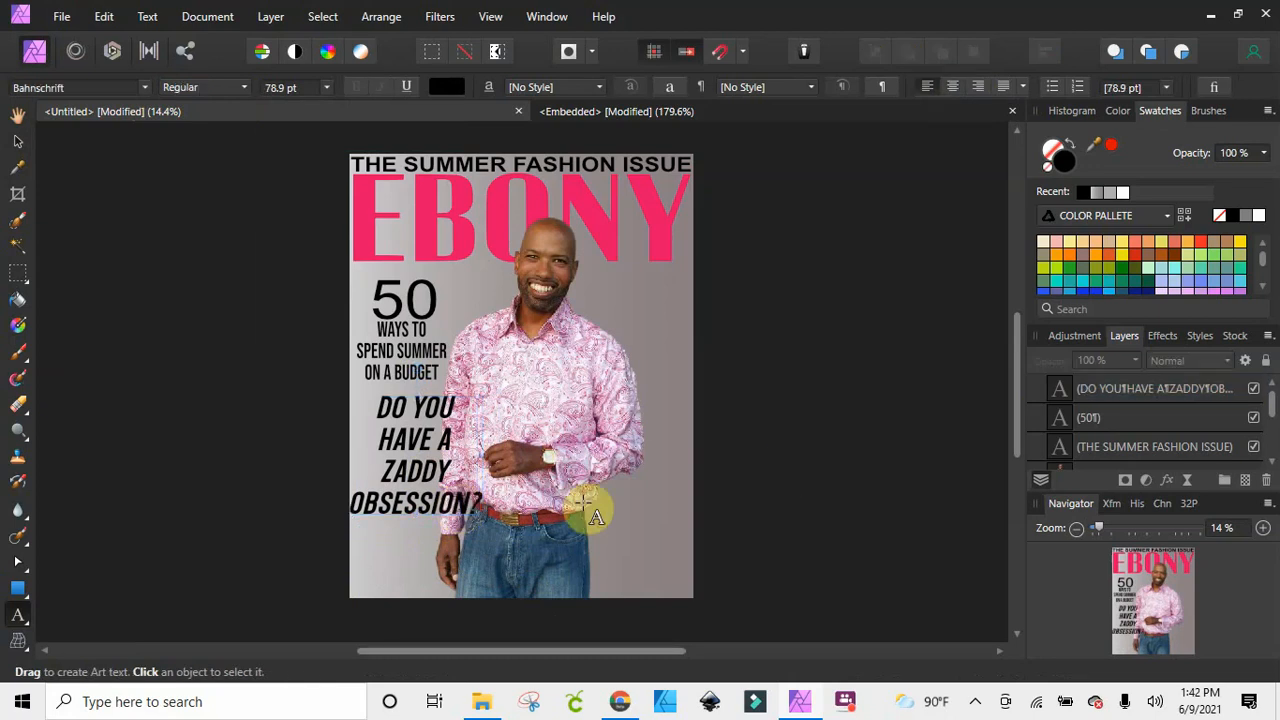
Move the "DO YOU HAVE A ZADDY OBSESSION?" text to the cover's lower-right corner and scale it to about 42.9 pt
click(17, 142)
drag(396, 474, 618, 553)
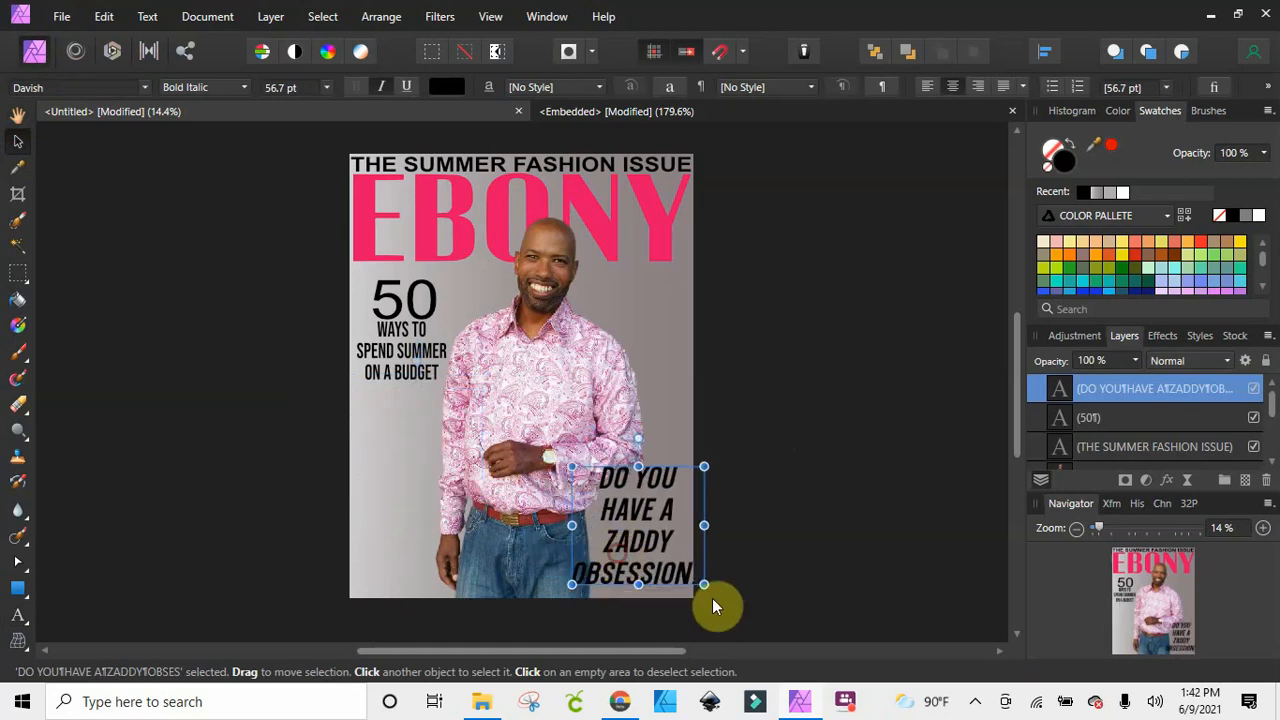
mouse_move(704, 584)
mouse_down()
mouse_move(633, 522)
mouse_move(690, 590)
mouse_up()
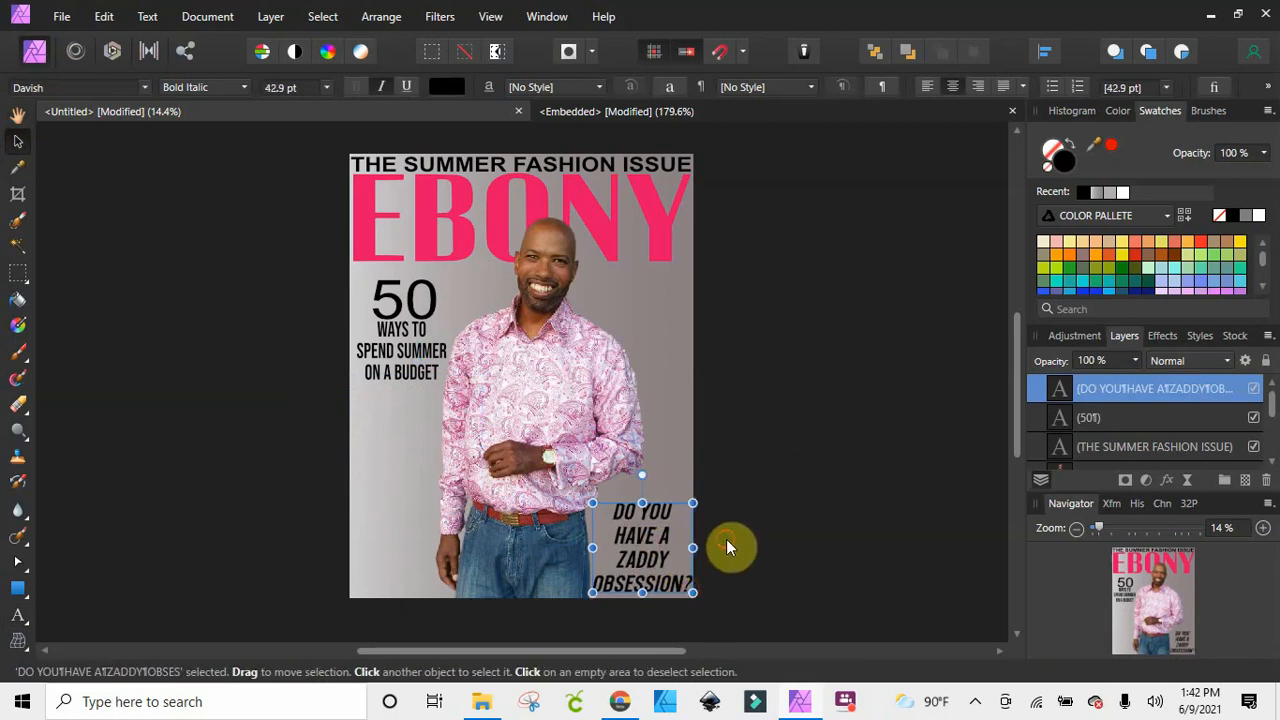
click(726, 539)
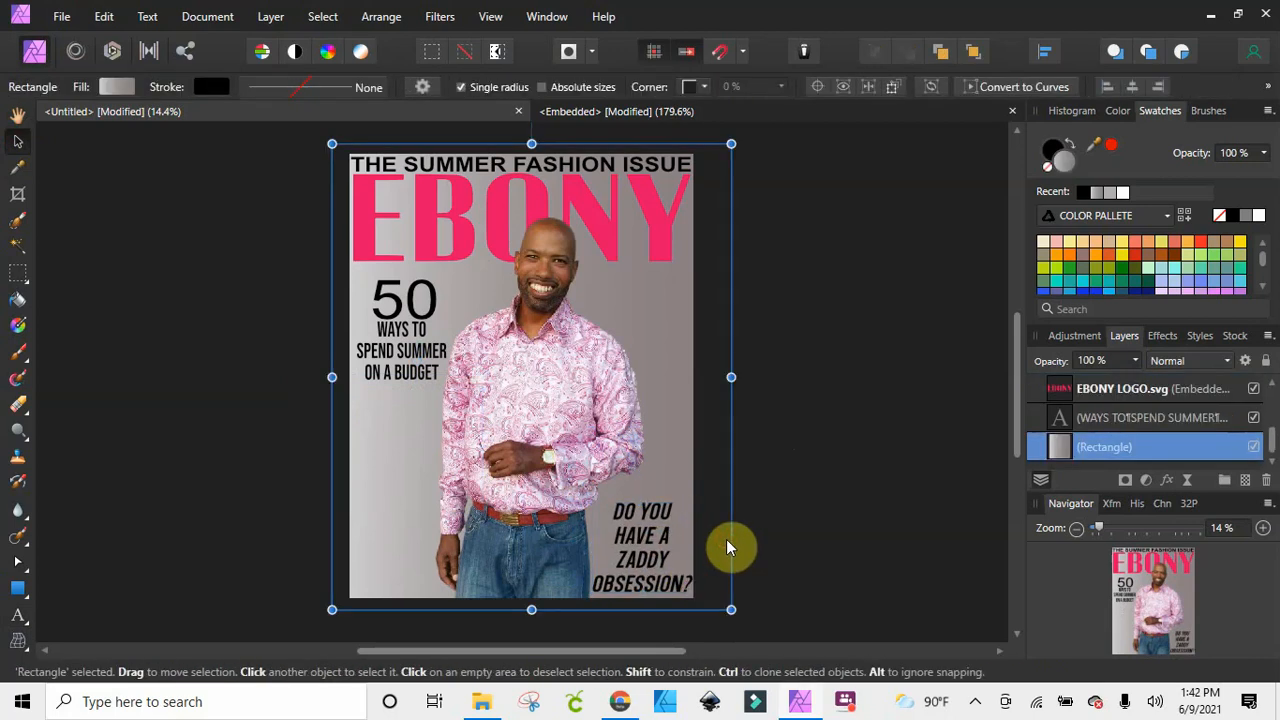
Recolour the "DO YOU HAVE A ZADDY OBSESSION?" text white and deselect it
click(637, 534)
click(865, 505)
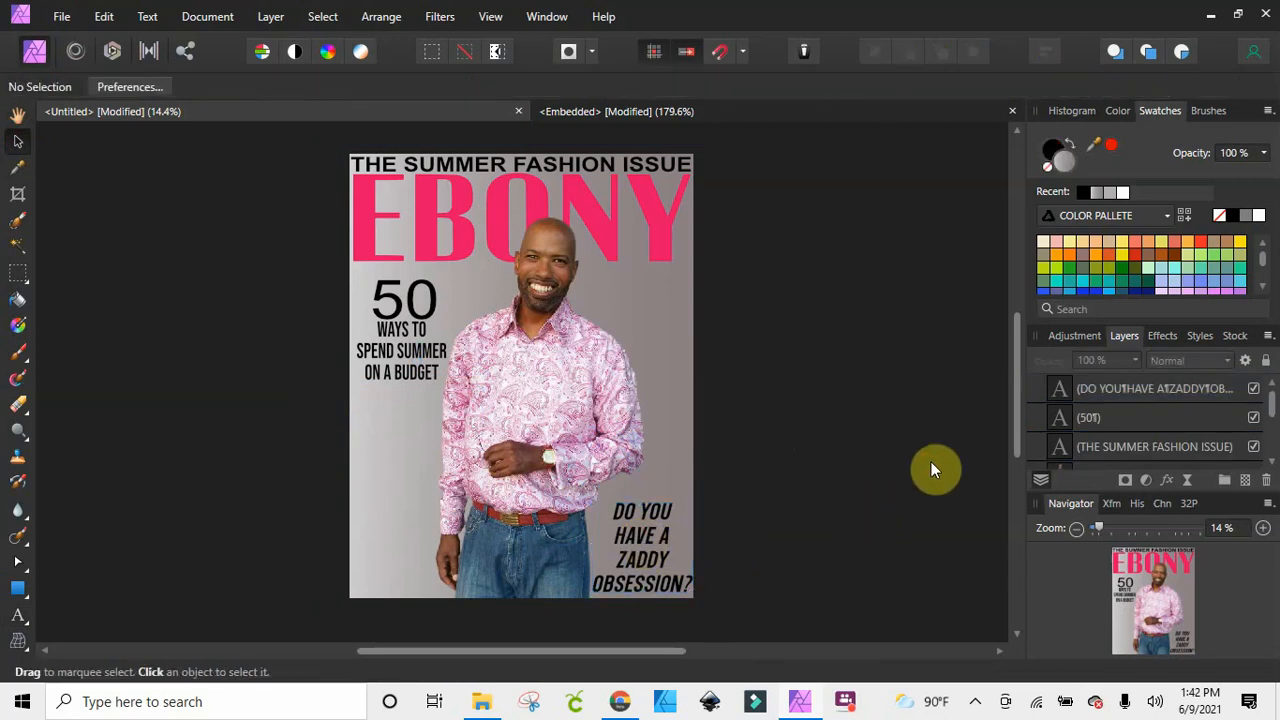
click(650, 558)
click(1257, 215)
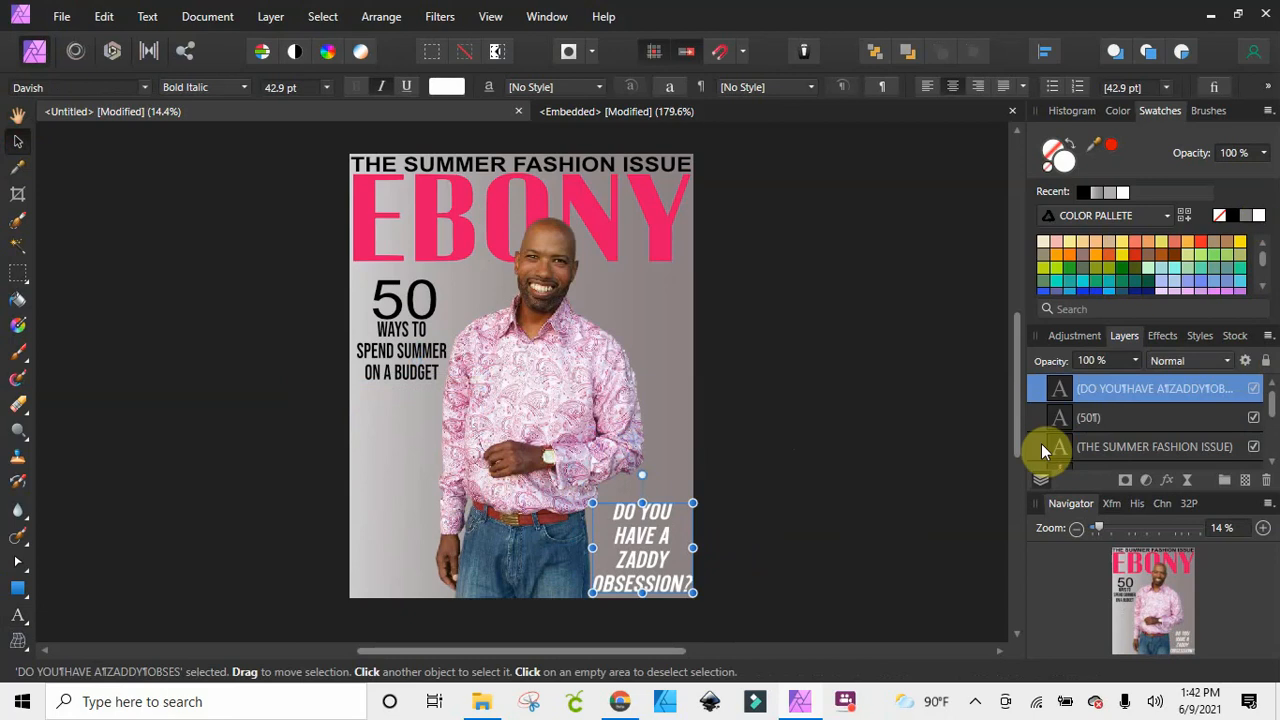
click(849, 510)
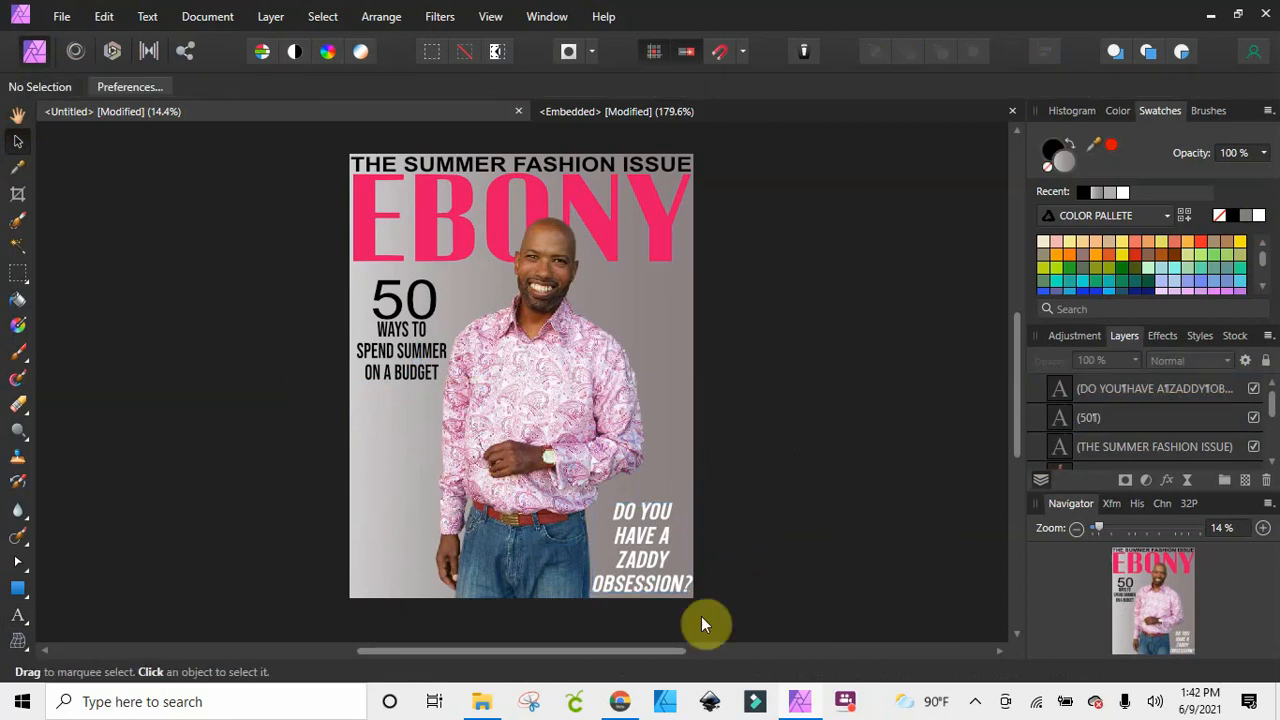
Scale the ZADDY OBSESSION text down to about 35.8 pt, leaving a margin from the cover's lower-right edges
click(680, 588)
mouse_move(692, 592)
mouse_down()
mouse_move(674, 571)
mouse_move(683, 585)
mouse_up()
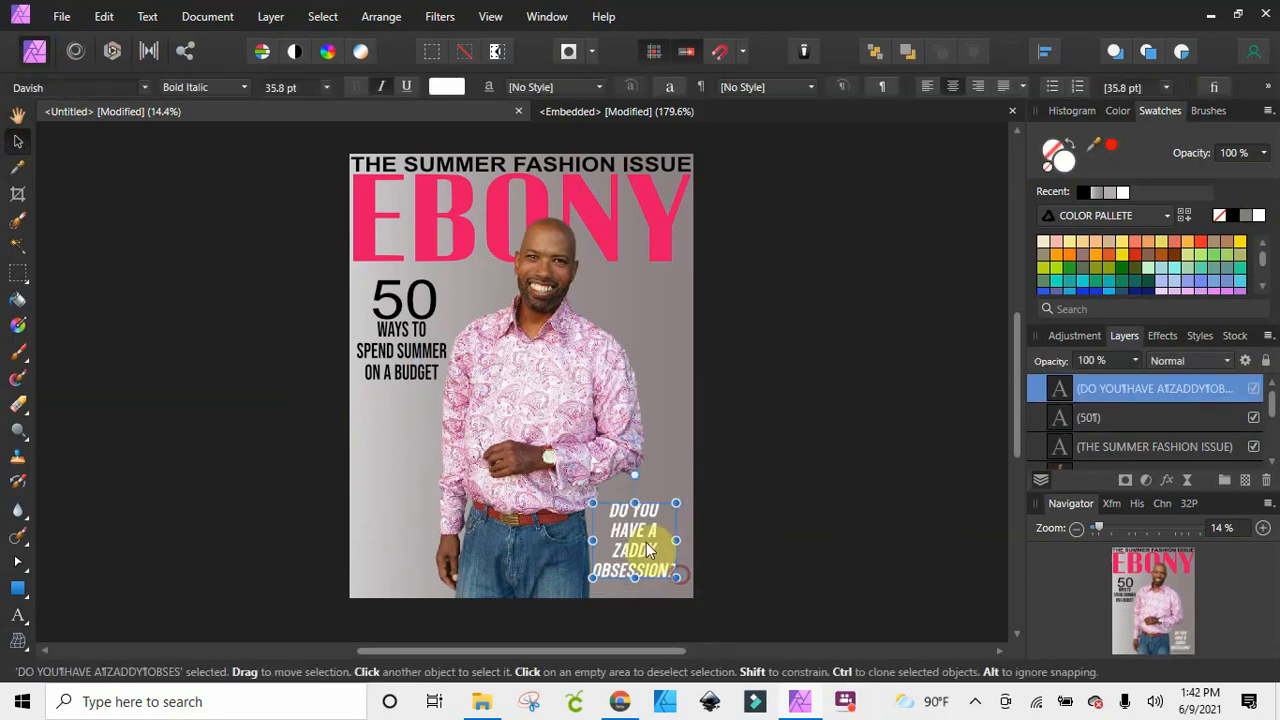
click(777, 521)
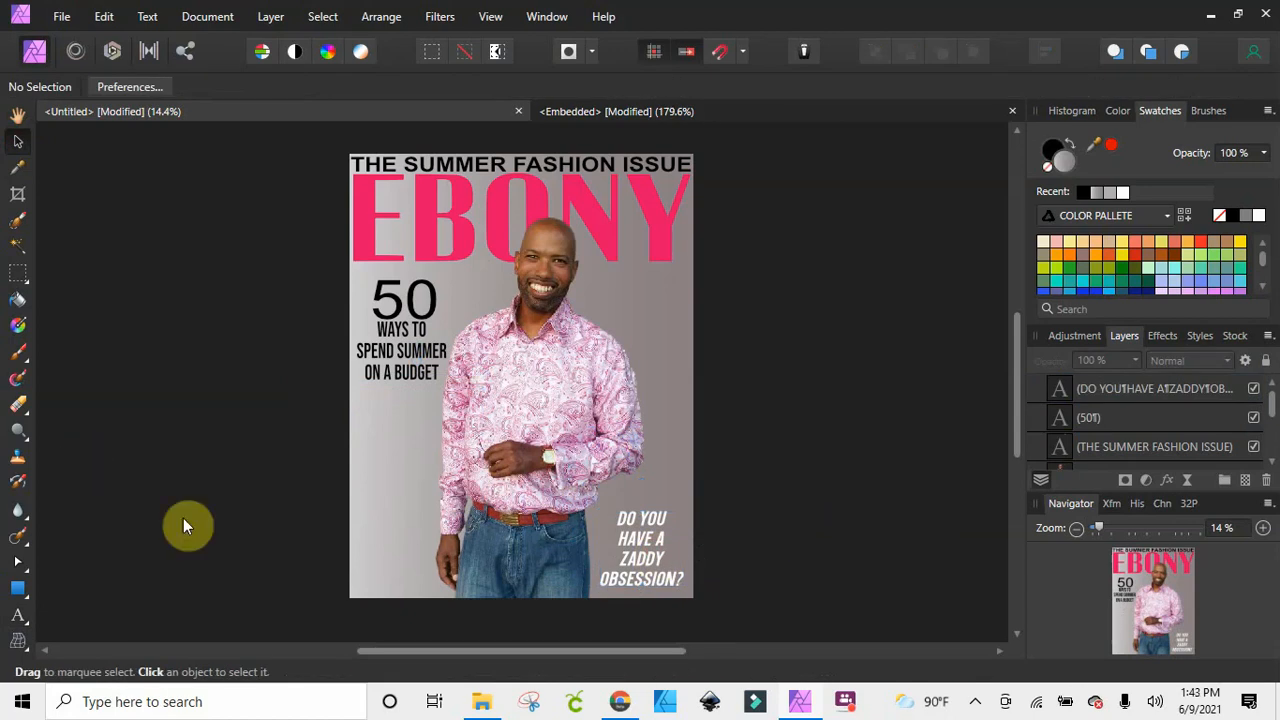
Place the MAAZINE BARCODE image from the MAGAZINE ADD ONS folder in the cover's lower-left corner, scaled to about 168%
click(62, 17)
click(86, 220)
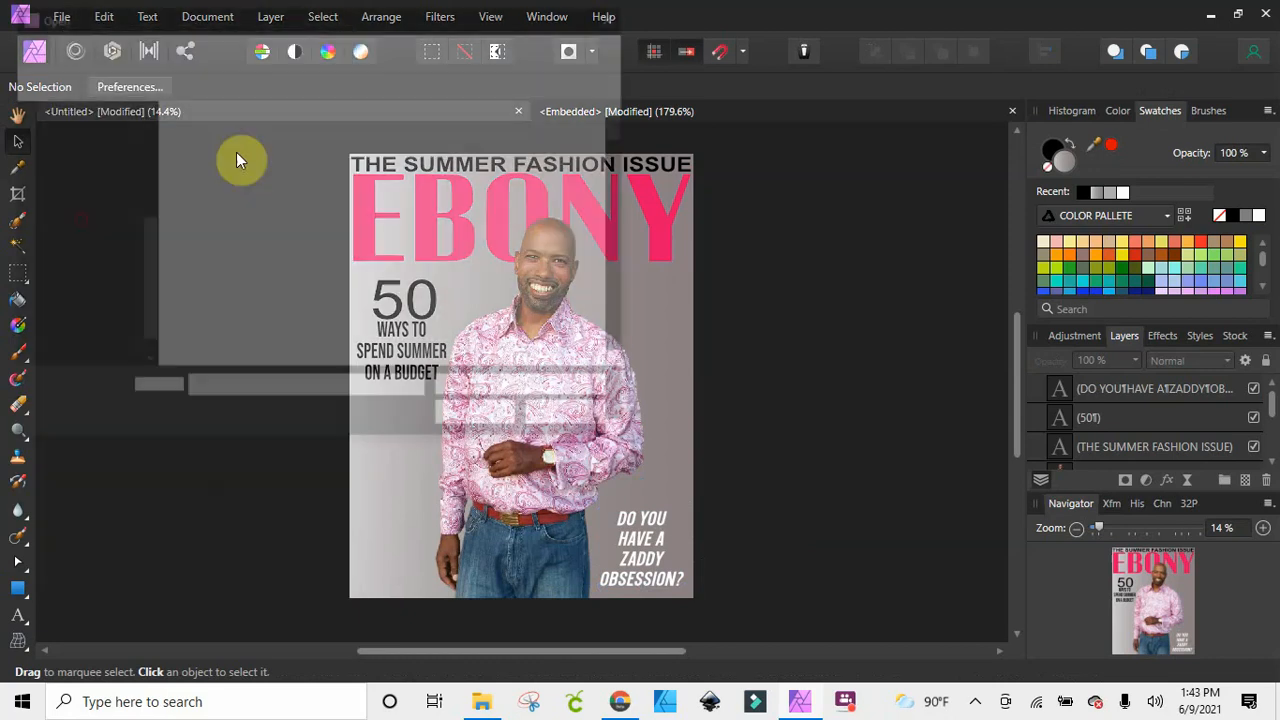
scroll(85, 132, up, 2)
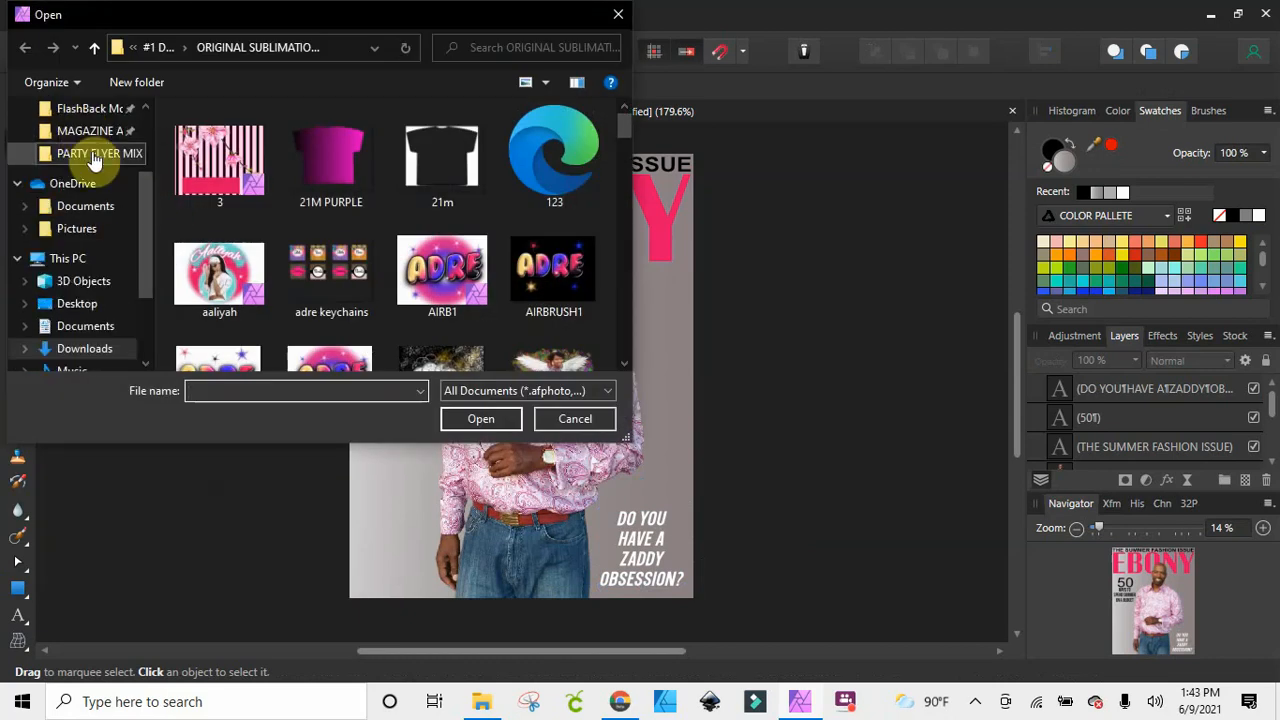
click(93, 142)
click(219, 270)
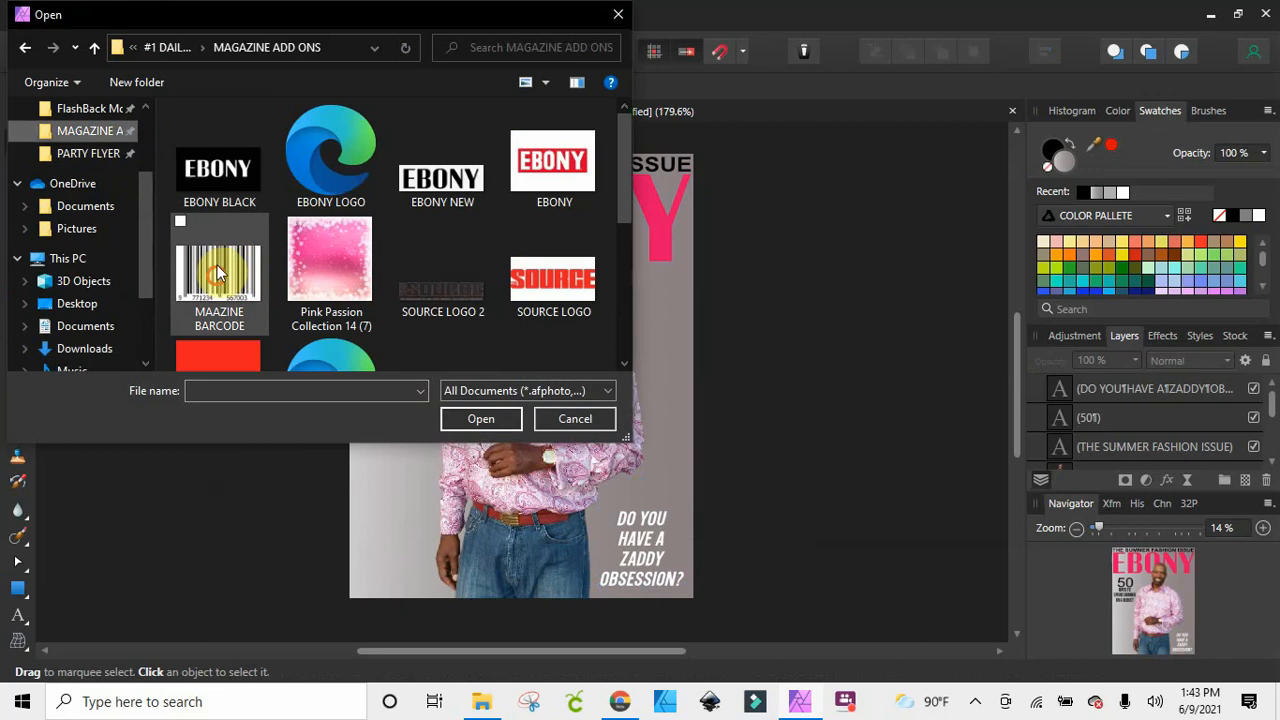
click(407, 572)
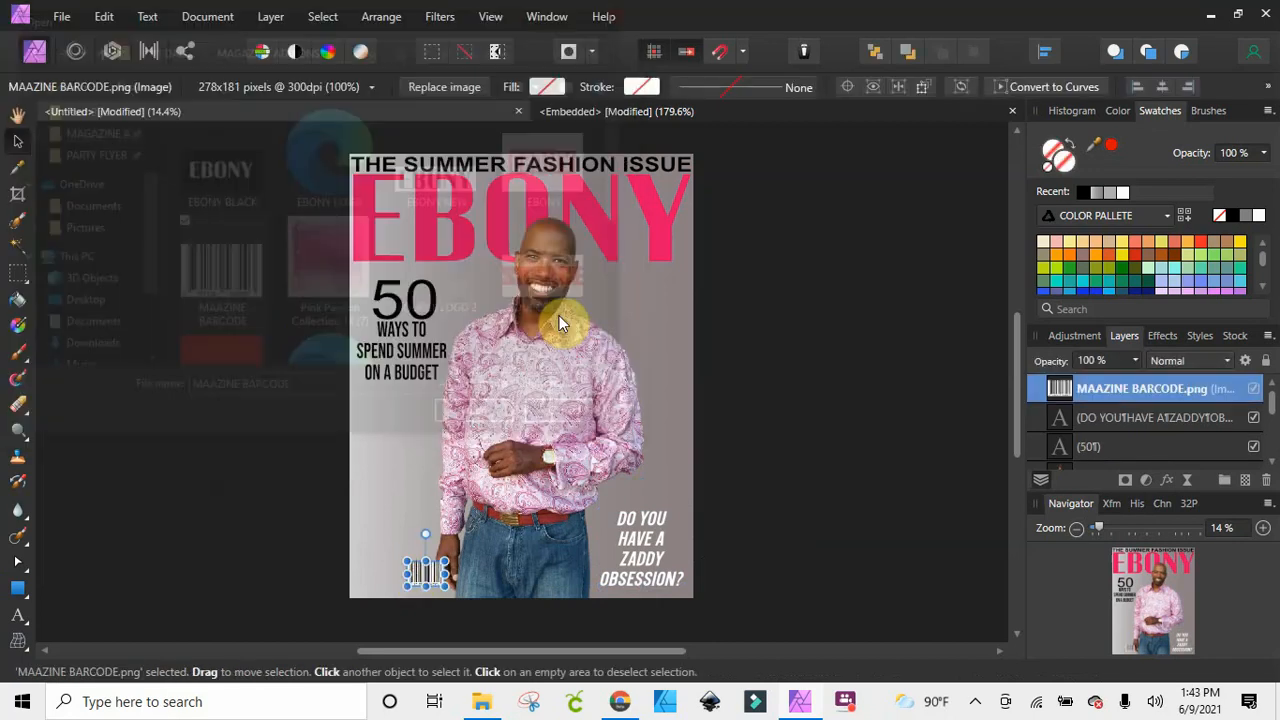
drag(443, 585, 390, 577)
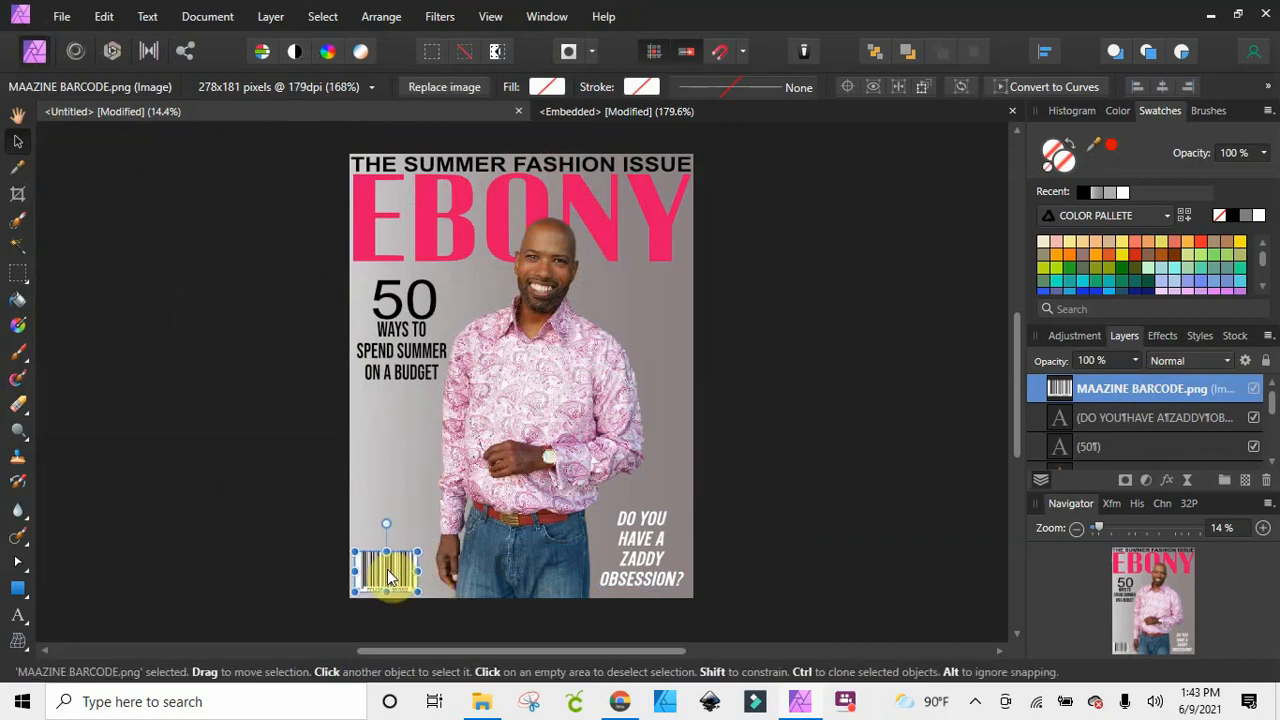
Add artistic text reading "JUNE 2021" just above the barcode and scale it to about 29 pt, matching the barcode's width
click(18, 615)
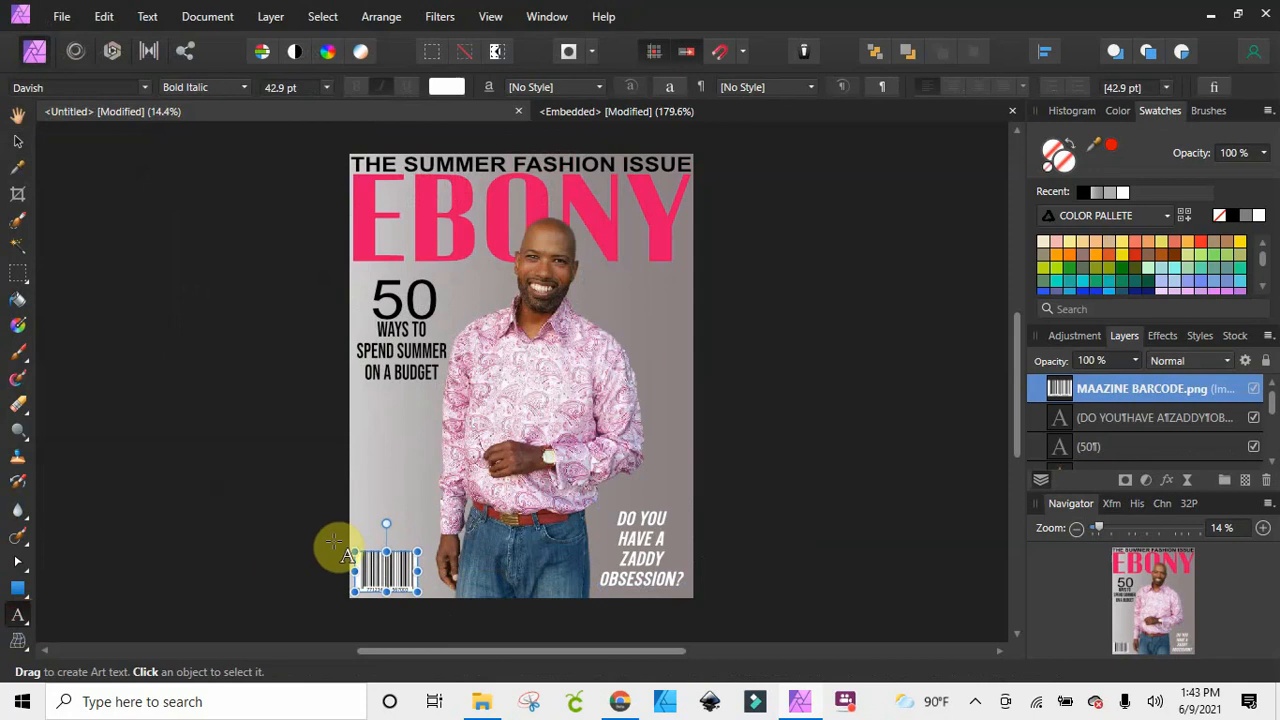
drag(360, 532, 369, 541)
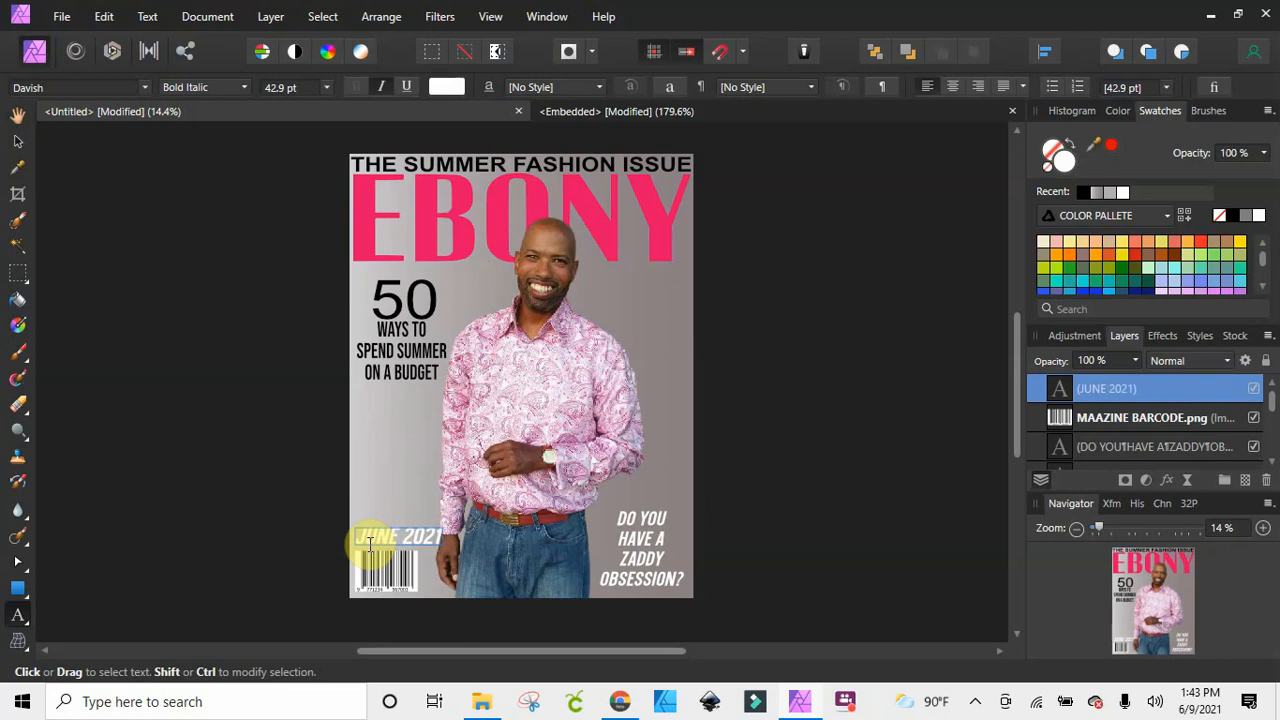
drag(369, 541, 443, 537)
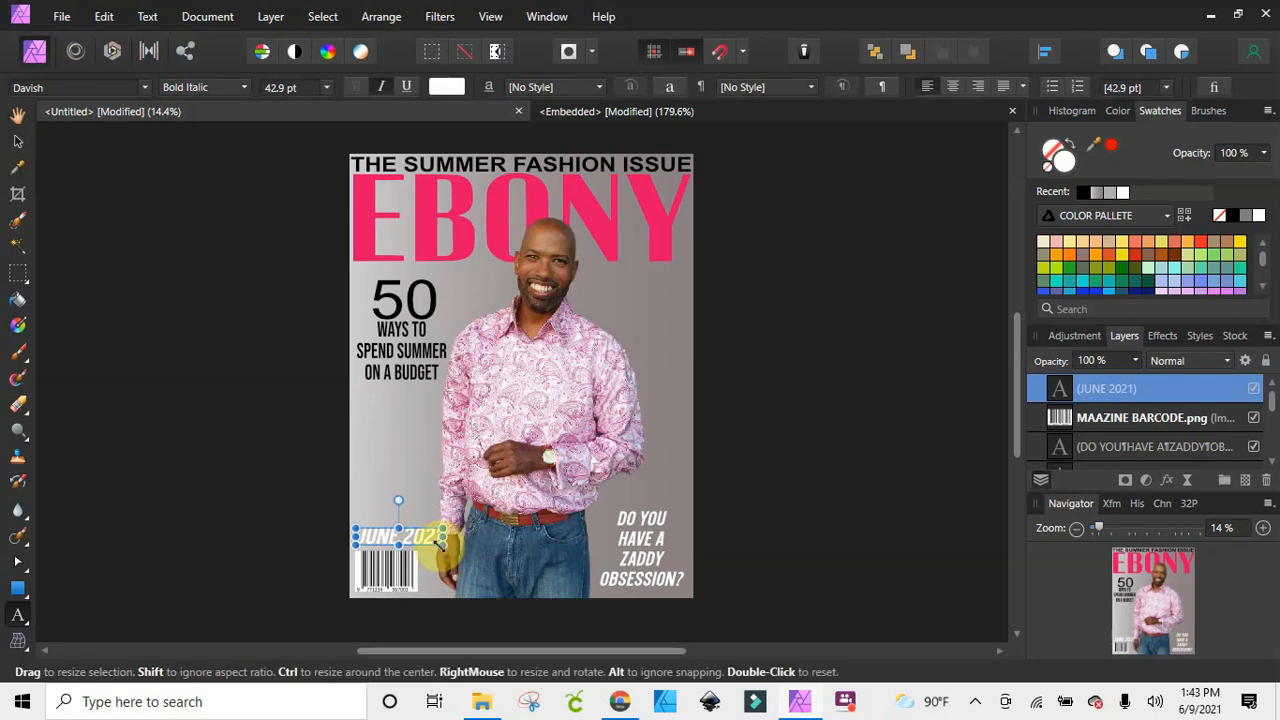
drag(441, 536, 418, 533)
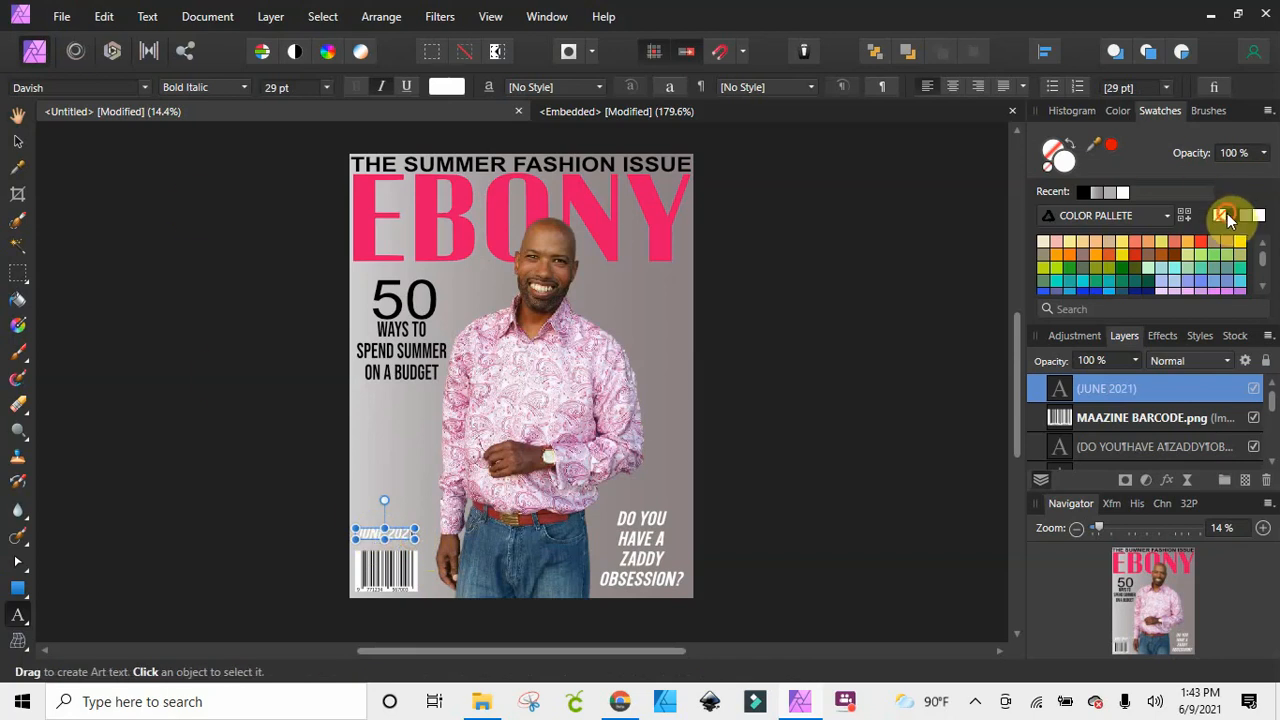
Recolour the "JUNE 2021" text black
click(17, 141)
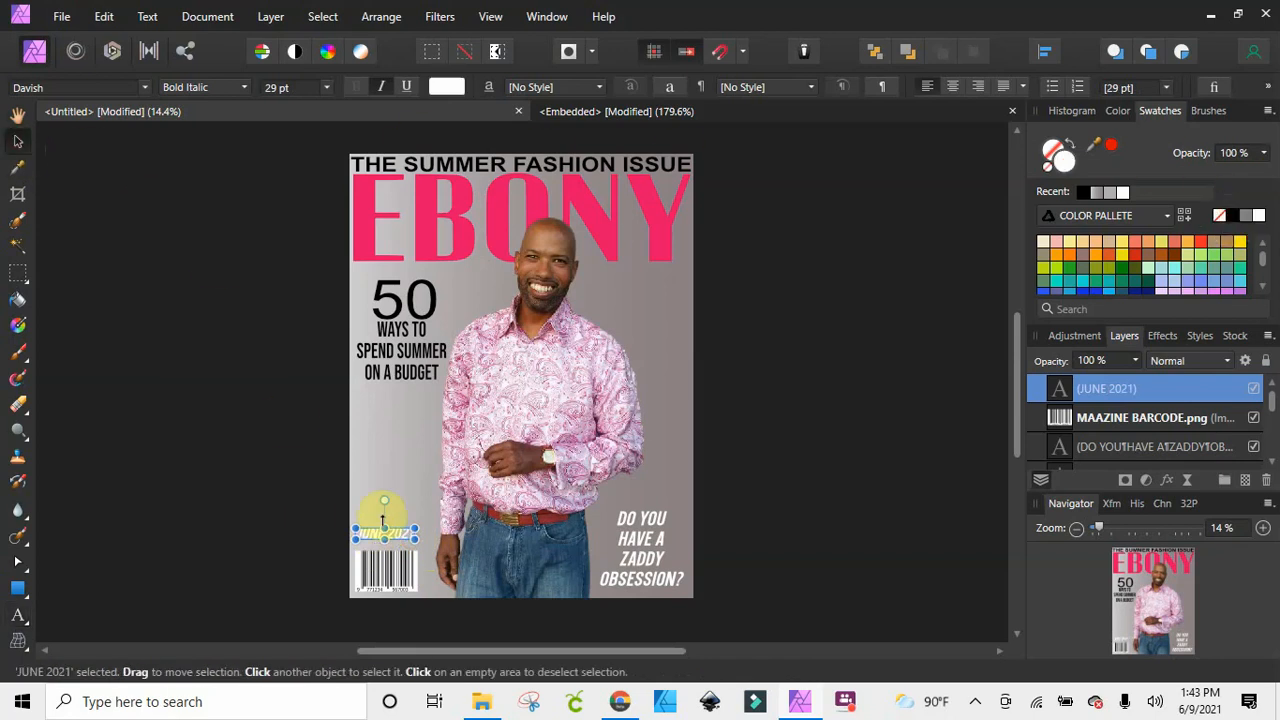
click(1238, 215)
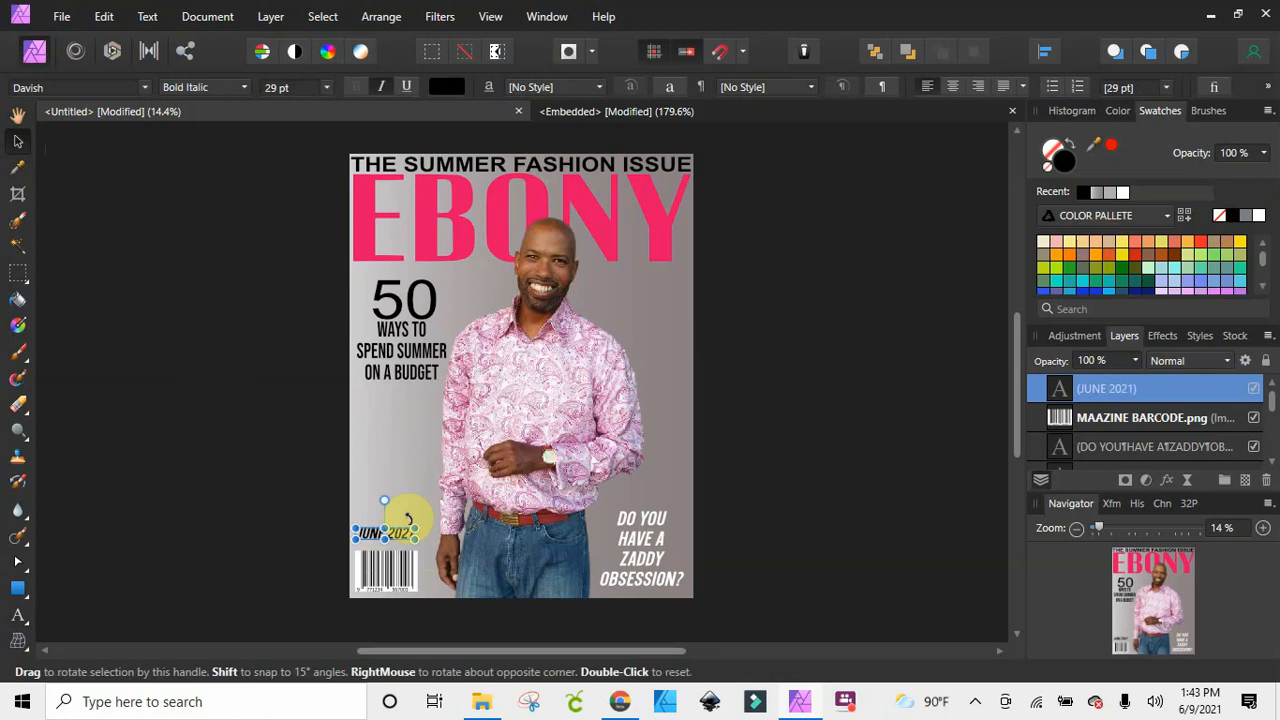
click(410, 524)
click(397, 536)
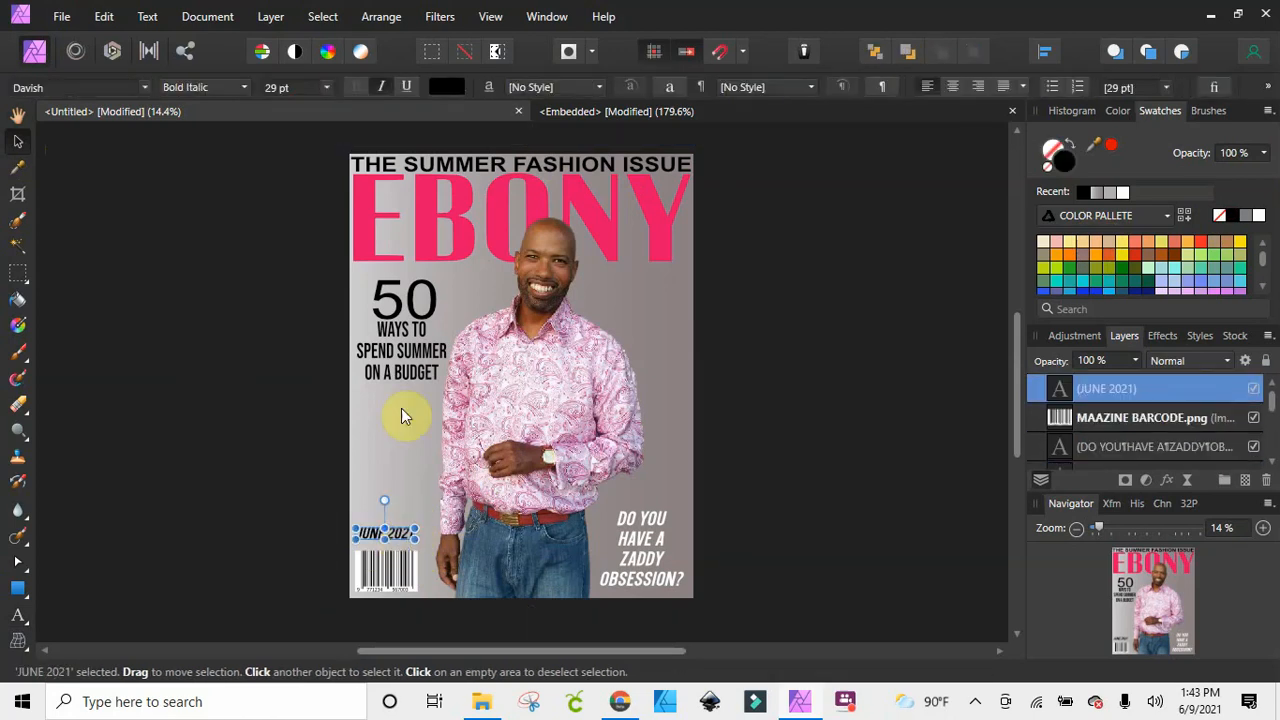
Set the "JUNE 2021" text to the Bold style and move it slightly down, close above the barcode
click(247, 90)
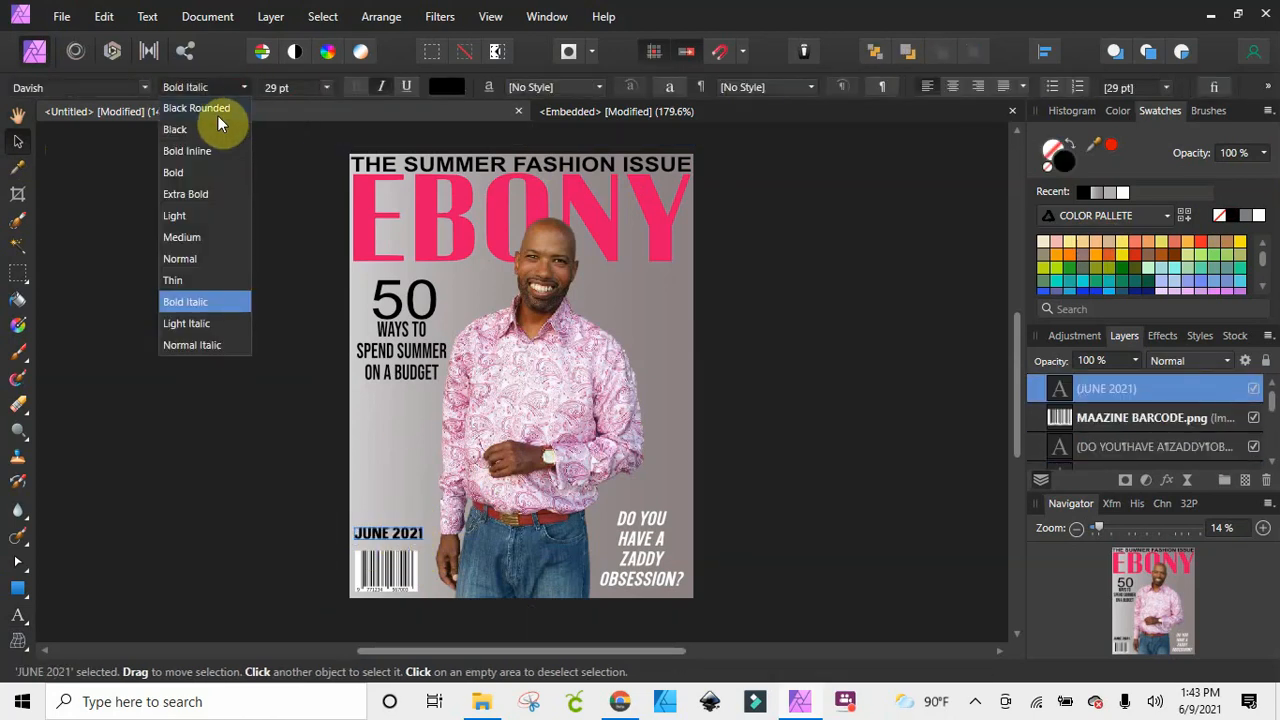
click(201, 177)
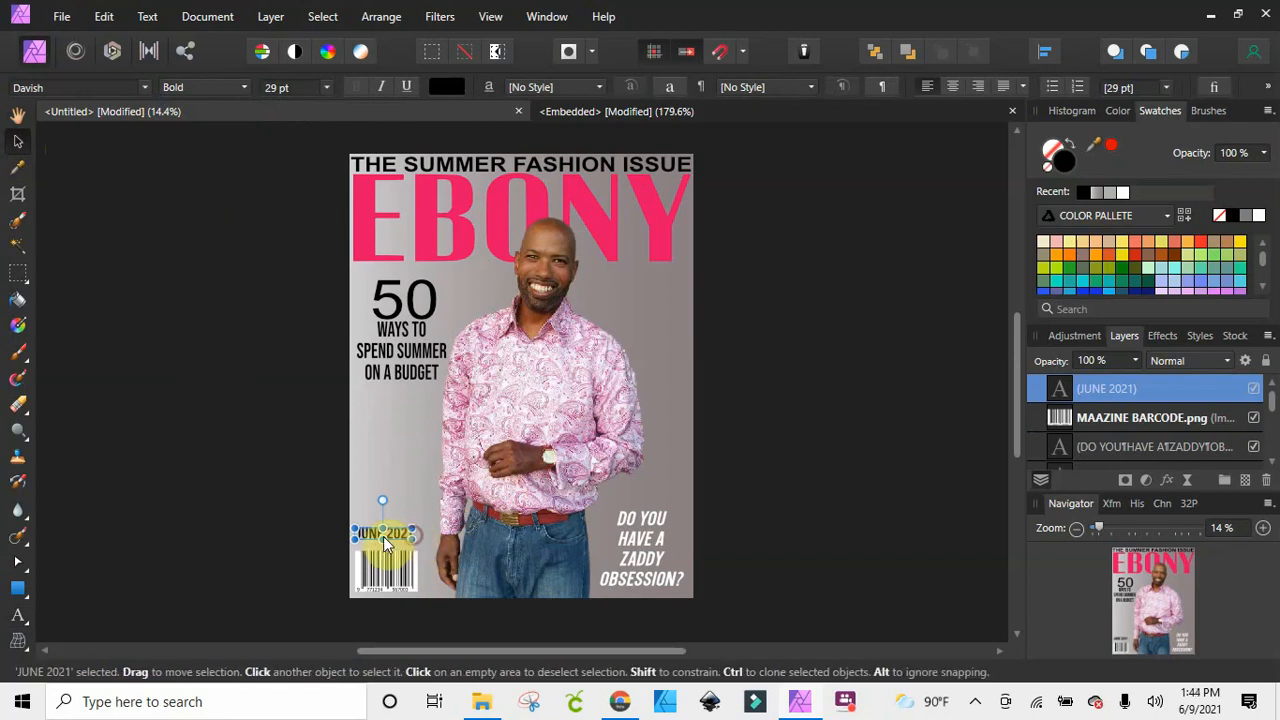
drag(388, 543, 391, 548)
click(297, 522)
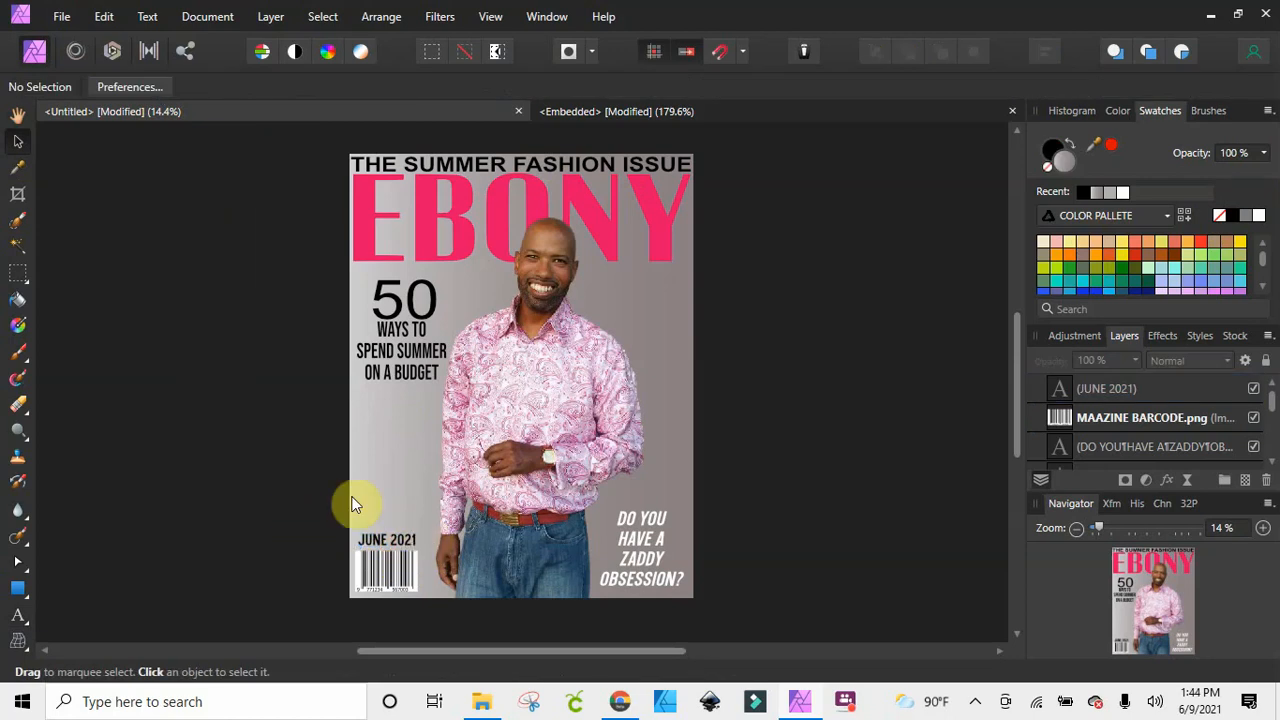
Add artistic text at about 90.4 pt above the "JUNE 2021" line, reading "FATHER'S DAY / GIFT IDEAS" on two lines
click(17, 622)
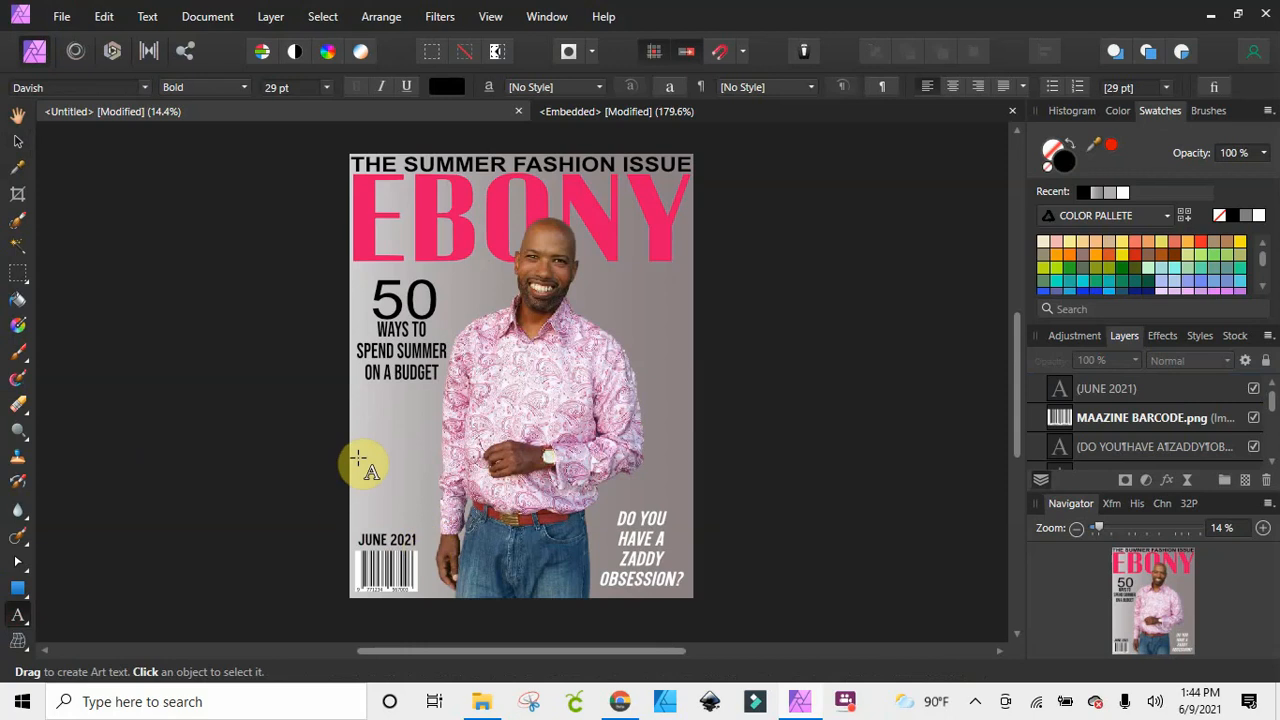
drag(363, 459, 375, 493)
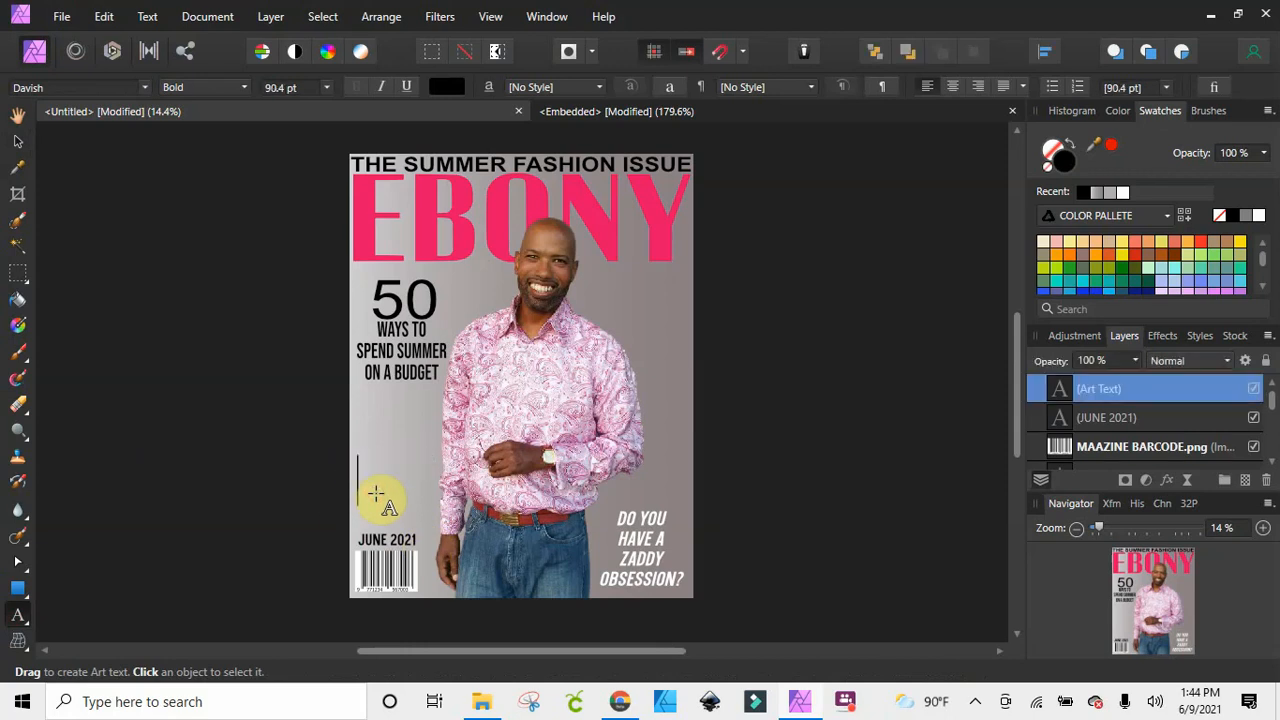
text(FATHER)
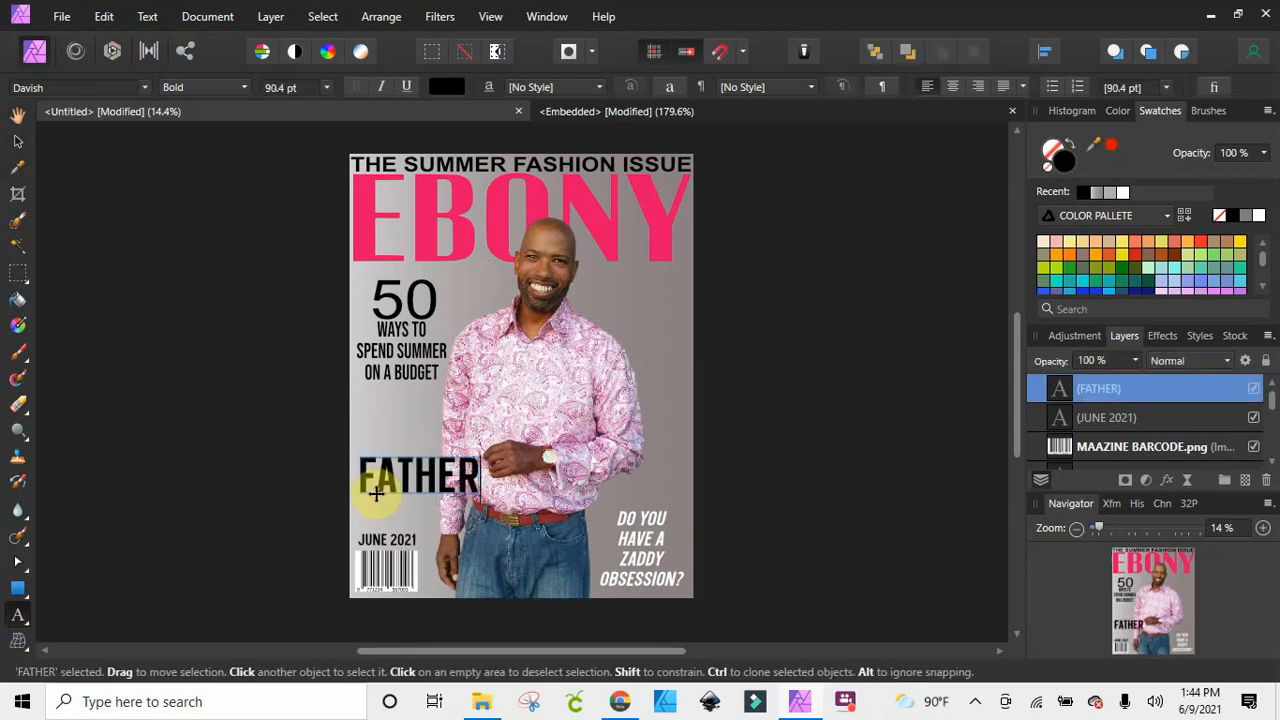
text('S D)
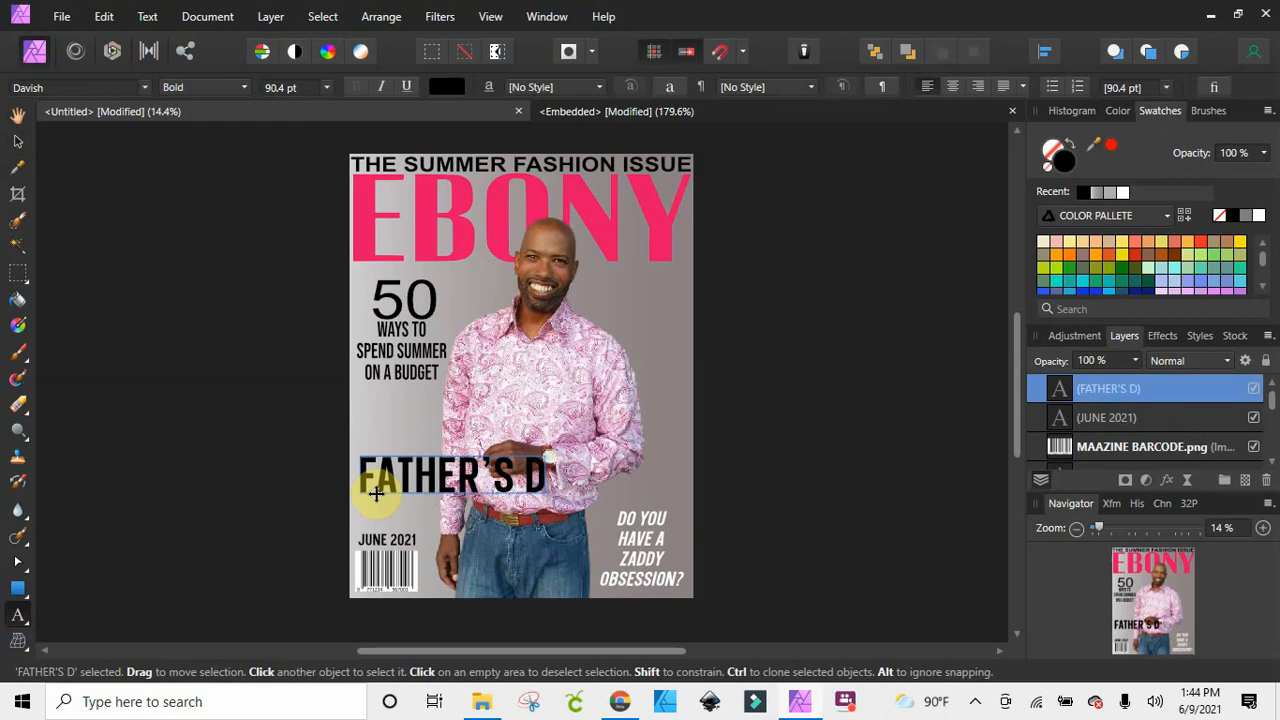
text(AY)
key(Return)
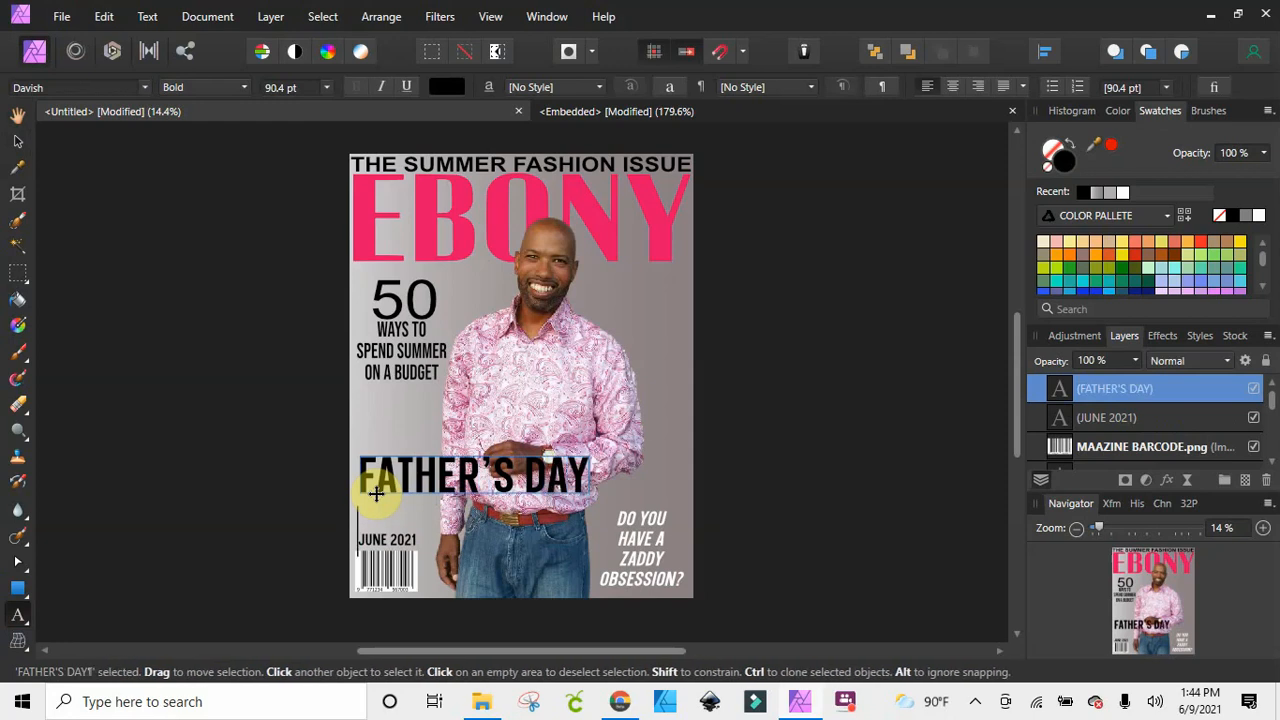
text(GIFT)
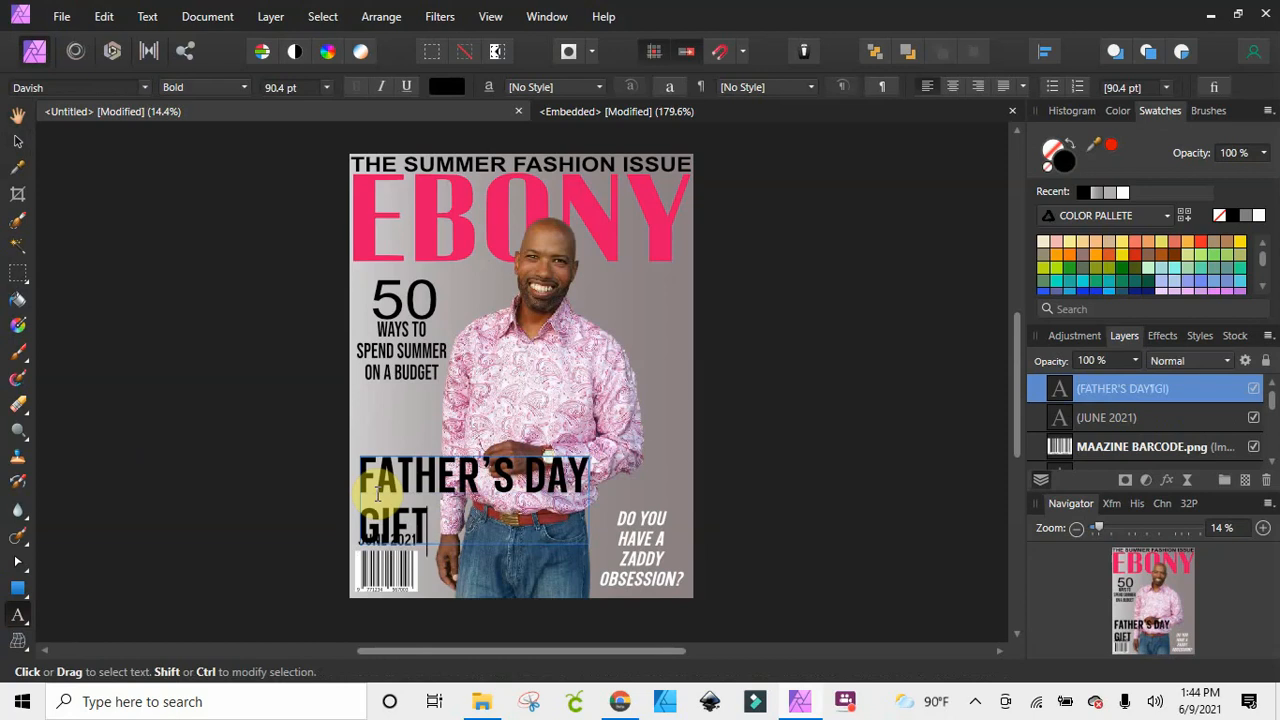
text( IDEAS)
key(Escape)
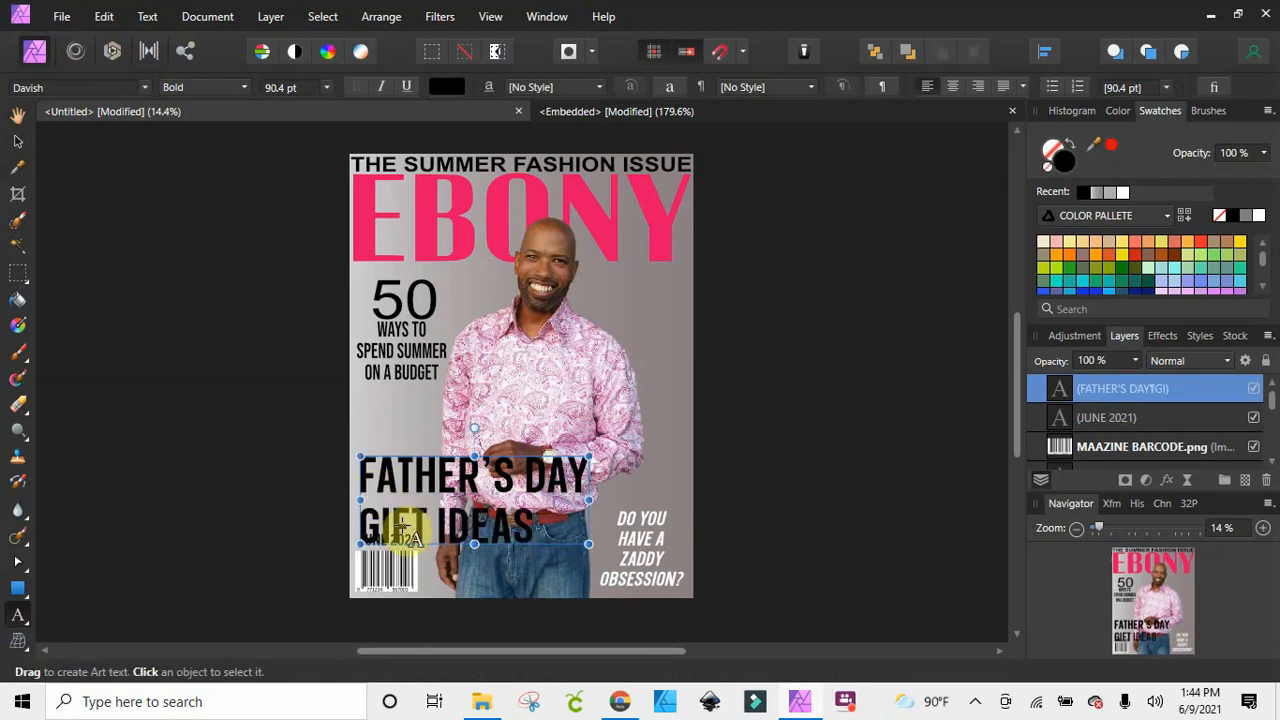
Centre-align the FATHER'S DAY GIFT IDEAS text and shrink it to fit beside the photo, above the "JUNE 2021" line
click(18, 142)
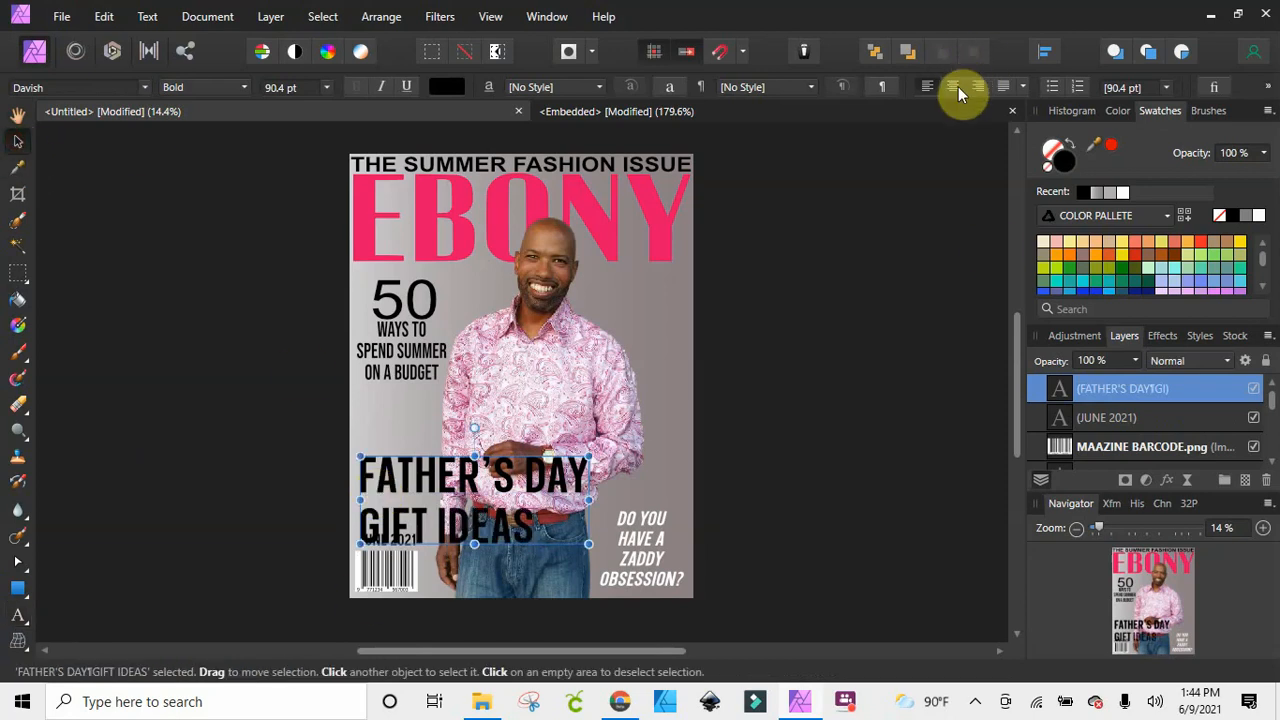
click(956, 88)
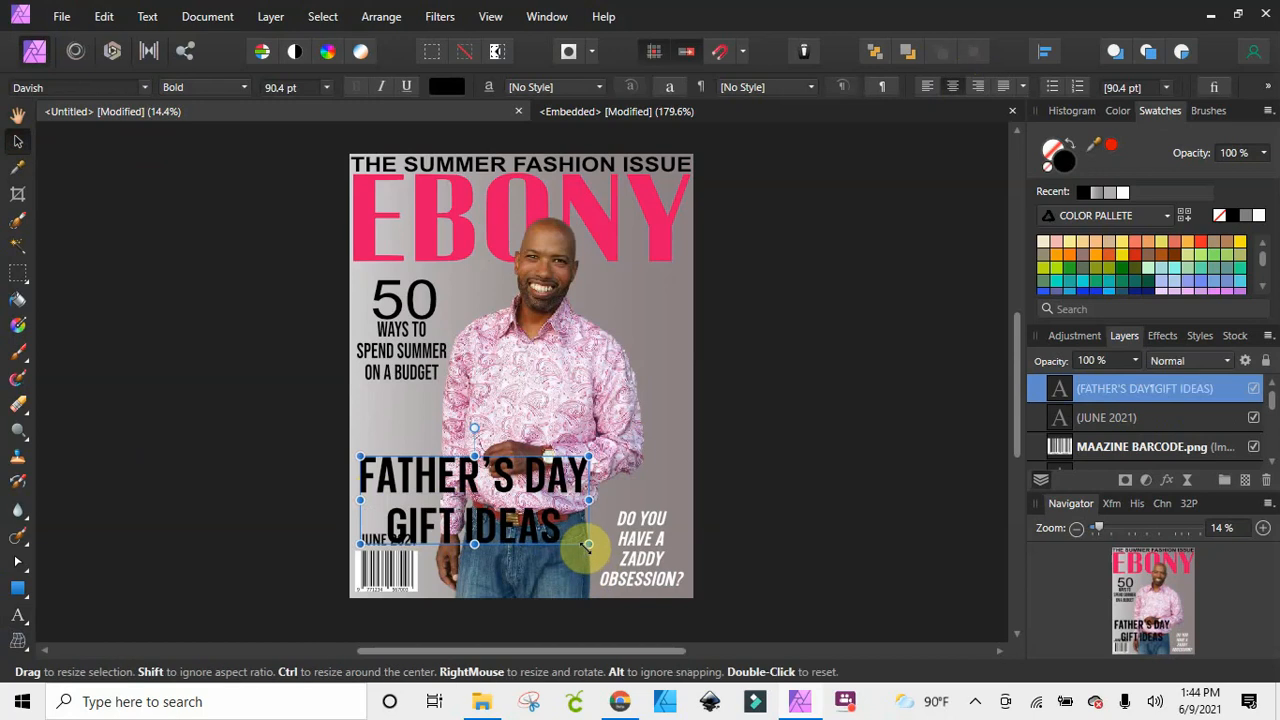
drag(588, 544, 398, 497)
click(299, 486)
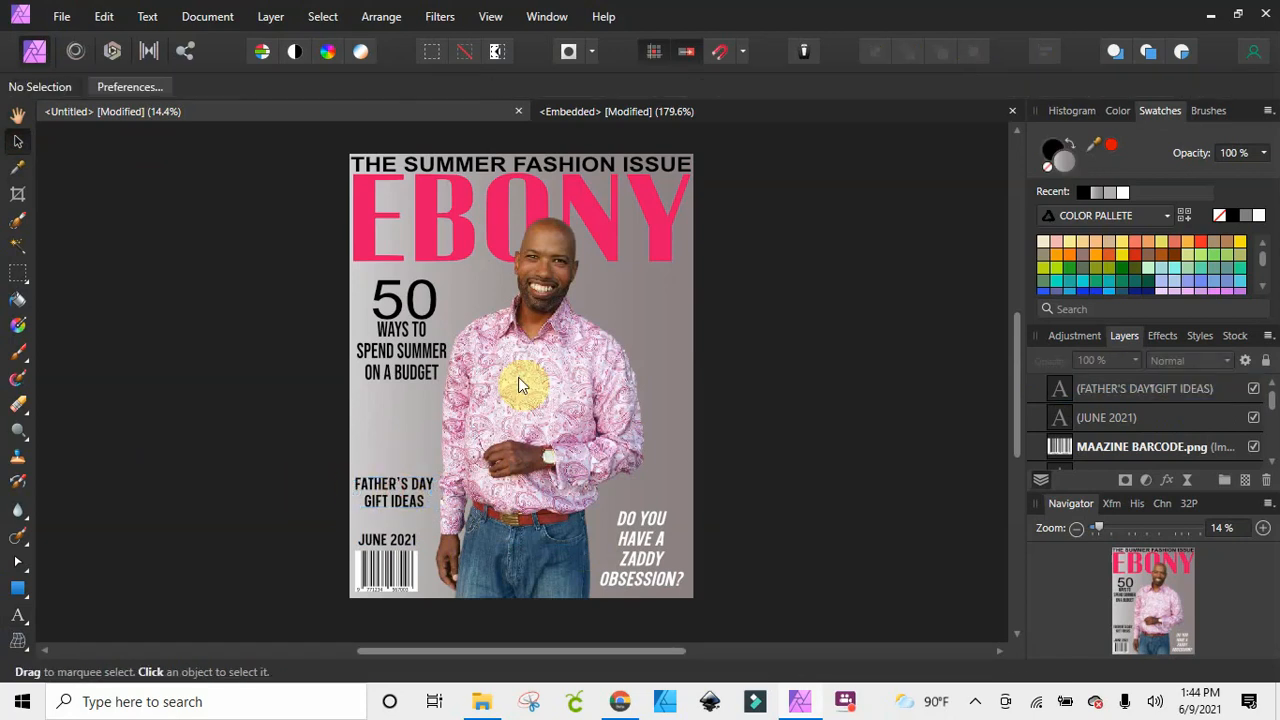
Set the "DO YOU HAVE A ZADDY OBSESSION?" text to the Black style of the Davish font
click(630, 545)
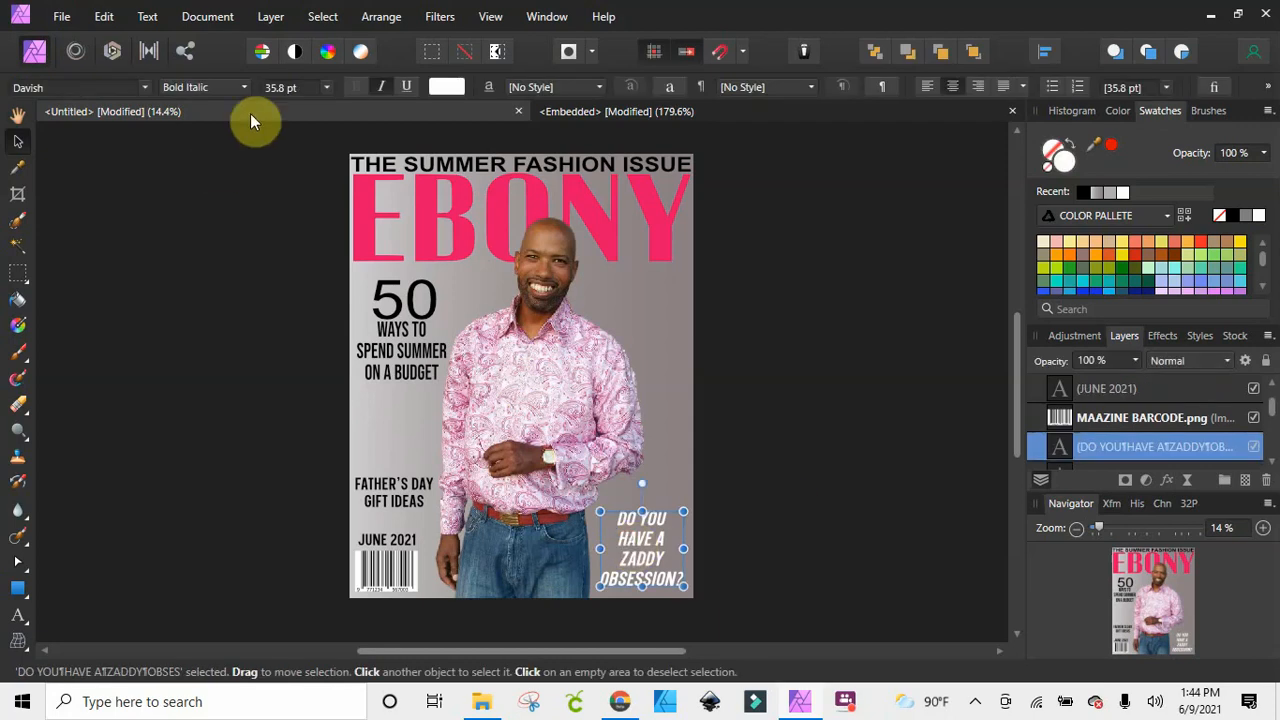
click(244, 87)
click(219, 132)
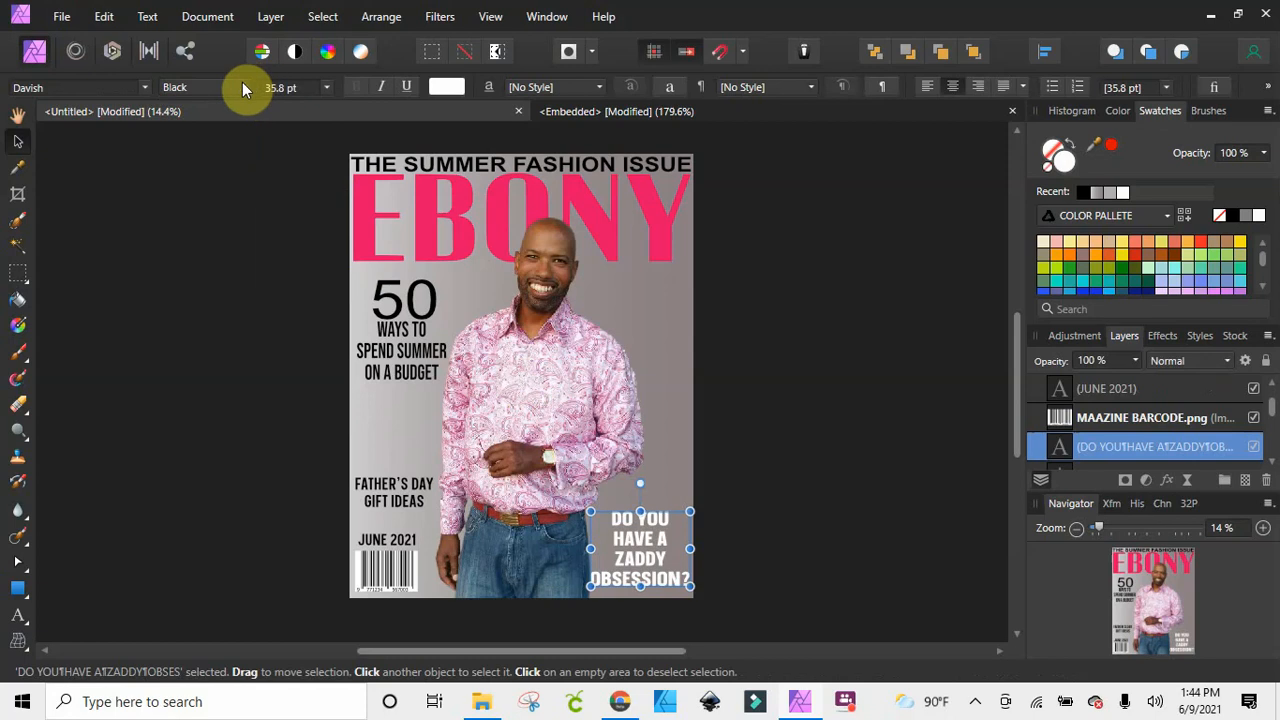
Recolour the "DO YOU HAVE A ZADDY OBSESSION?" text black and shrink it to about 32.3 pt
click(1229, 216)
click(868, 486)
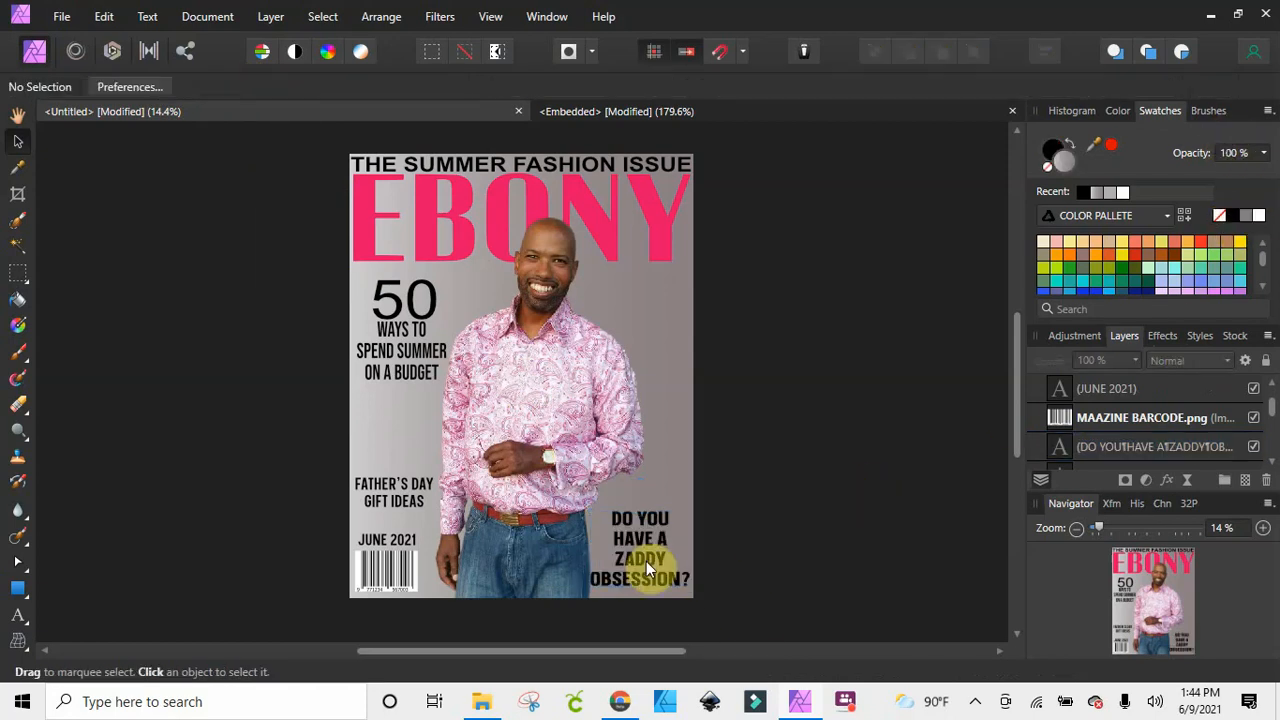
click(668, 582)
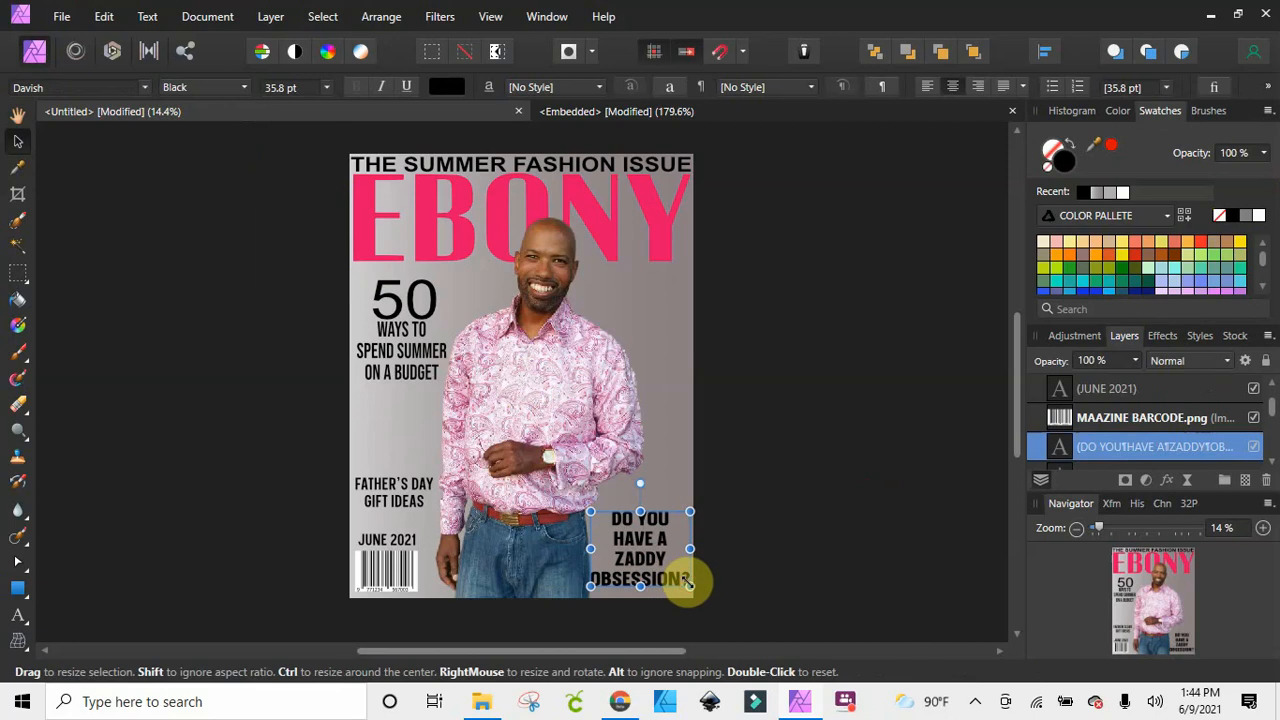
drag(690, 585, 657, 553)
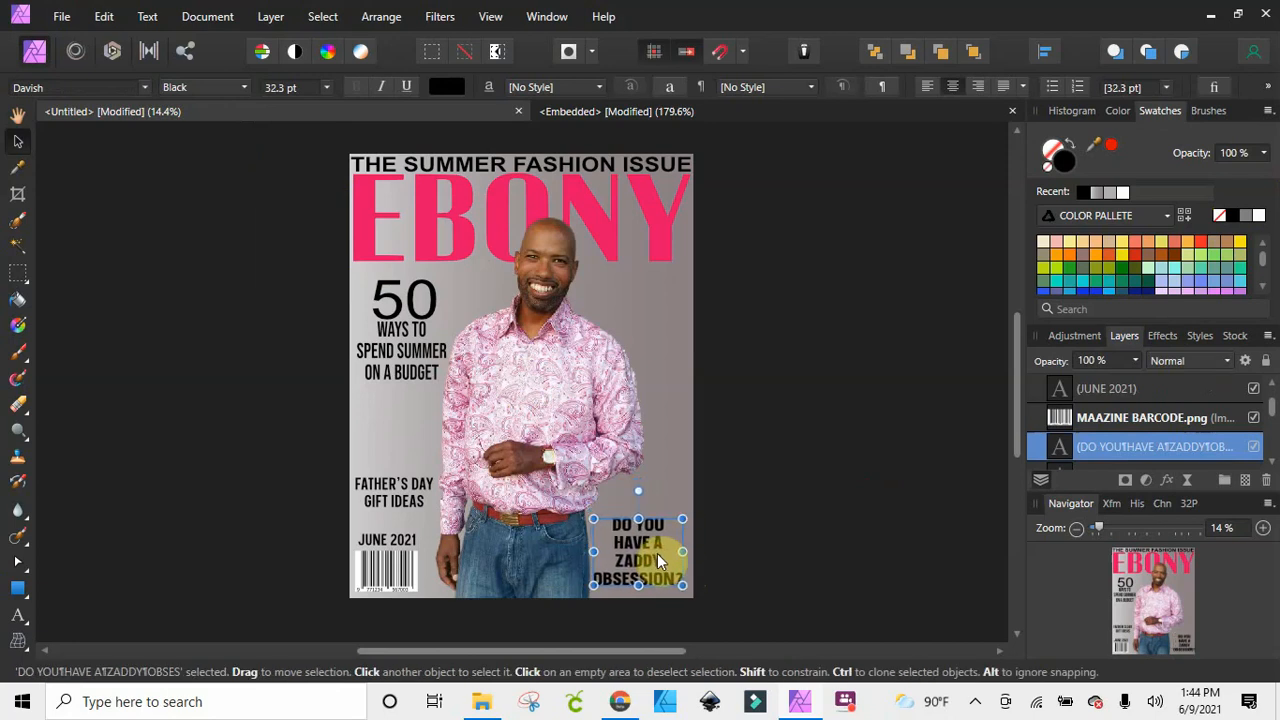
Set the ZADDY OBSESSION text to the Bold style, enlarge it to about 36.5 pt and nudge it up and inward from the page corner
click(239, 88)
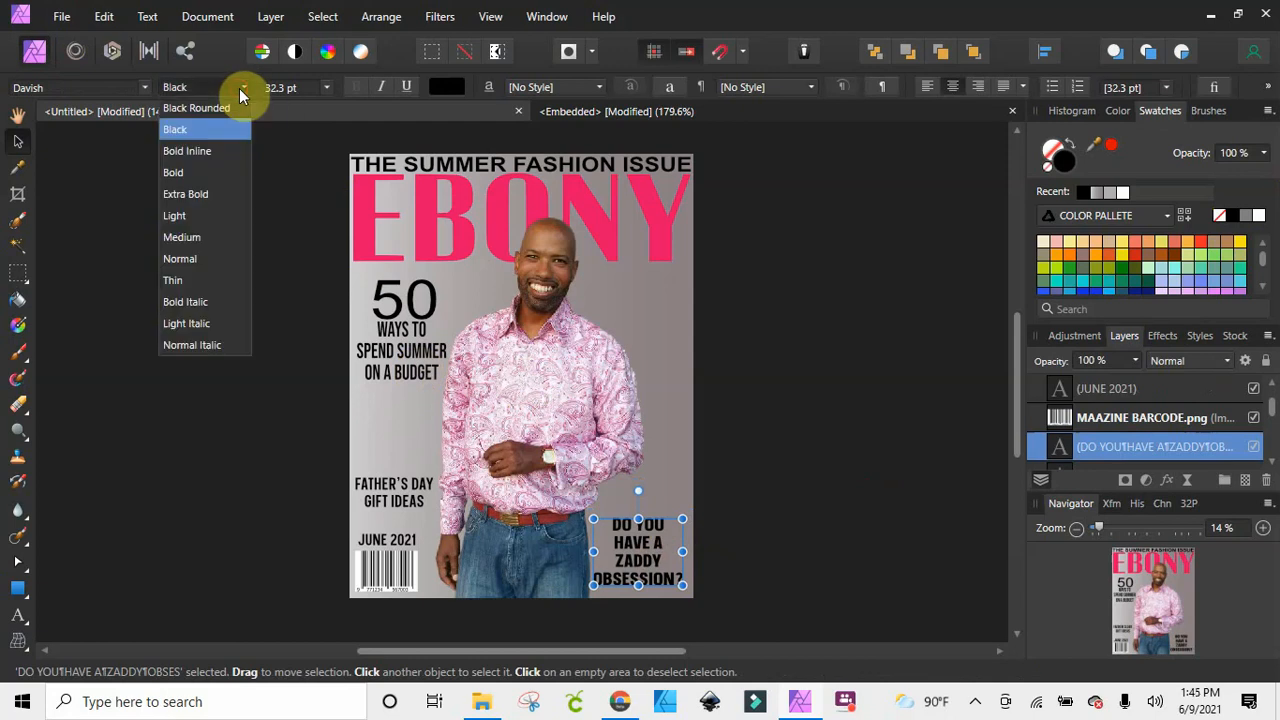
click(205, 171)
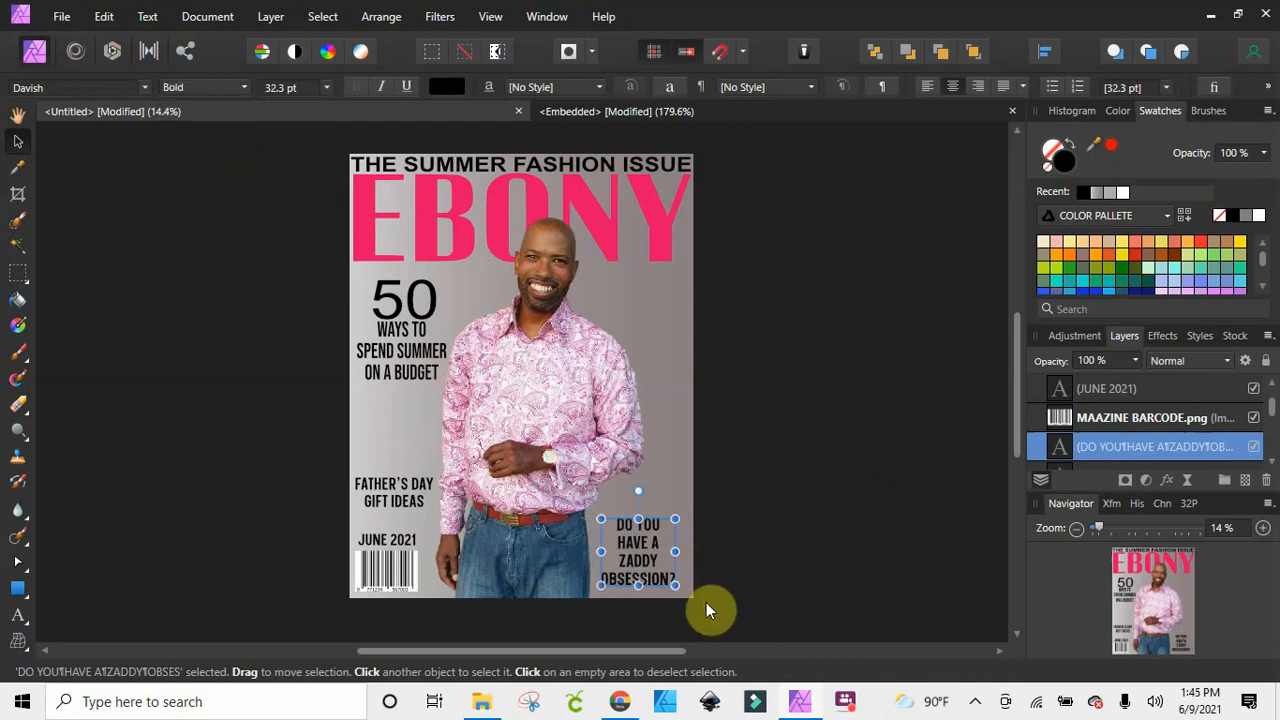
drag(675, 585, 684, 593)
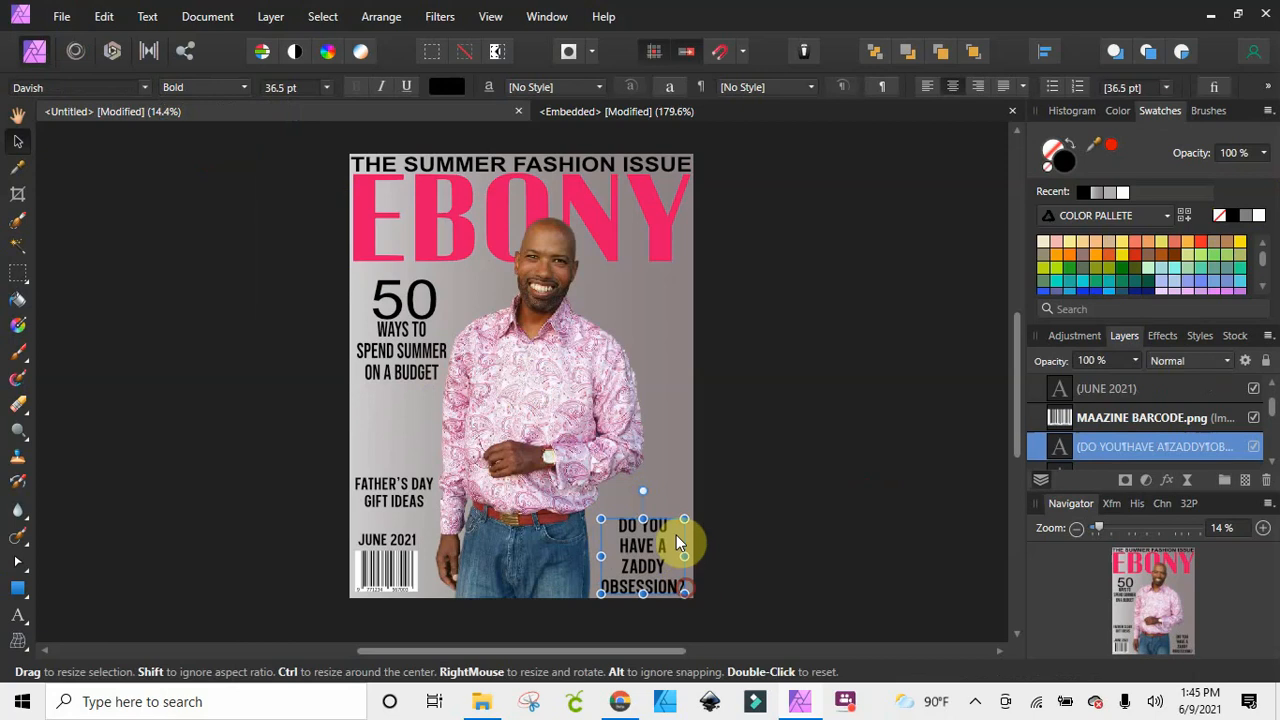
click(740, 514)
drag(652, 550, 649, 552)
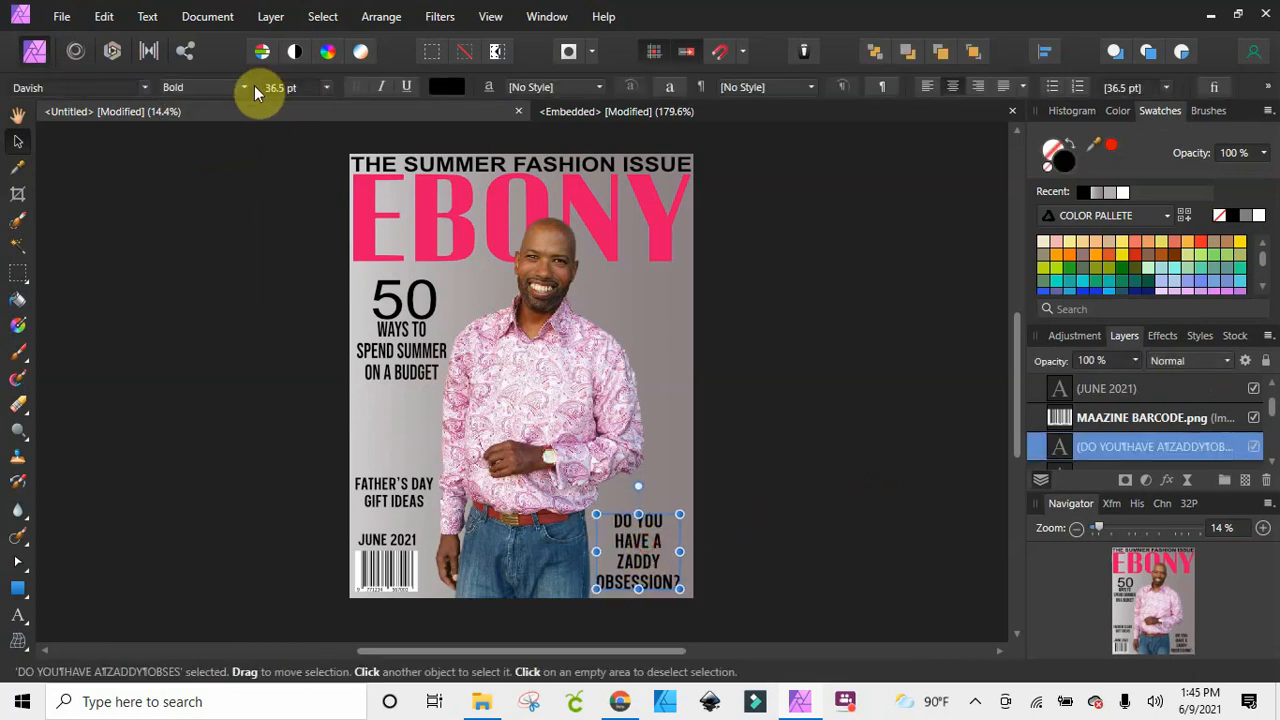
Enlarge the ZADDY OBSESSION text to about 38.2 pt and tilt it slightly counter-clockwise in the page's lower-right corner beside the jeans
drag(680, 589, 650, 540)
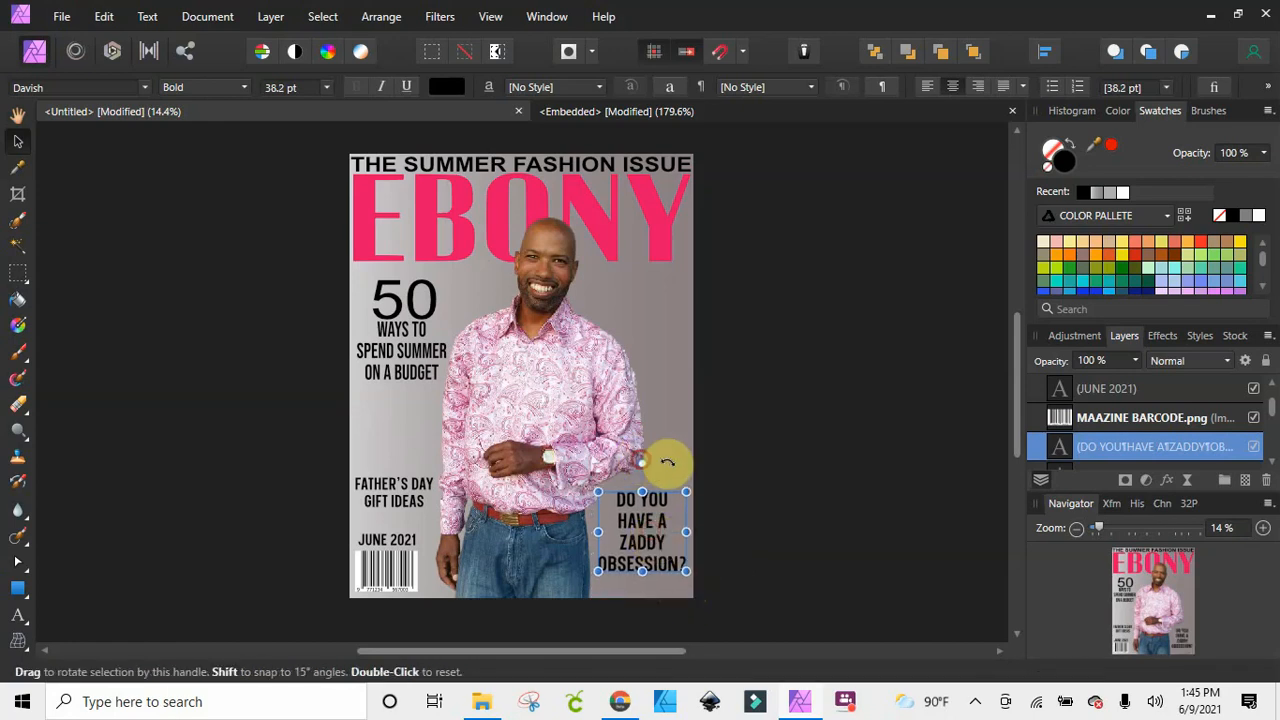
mouse_move(640, 465)
mouse_down()
mouse_move(667, 465)
mouse_move(609, 457)
mouse_move(626, 449)
mouse_move(622, 470)
mouse_up()
drag(656, 540, 681, 523)
click(727, 518)
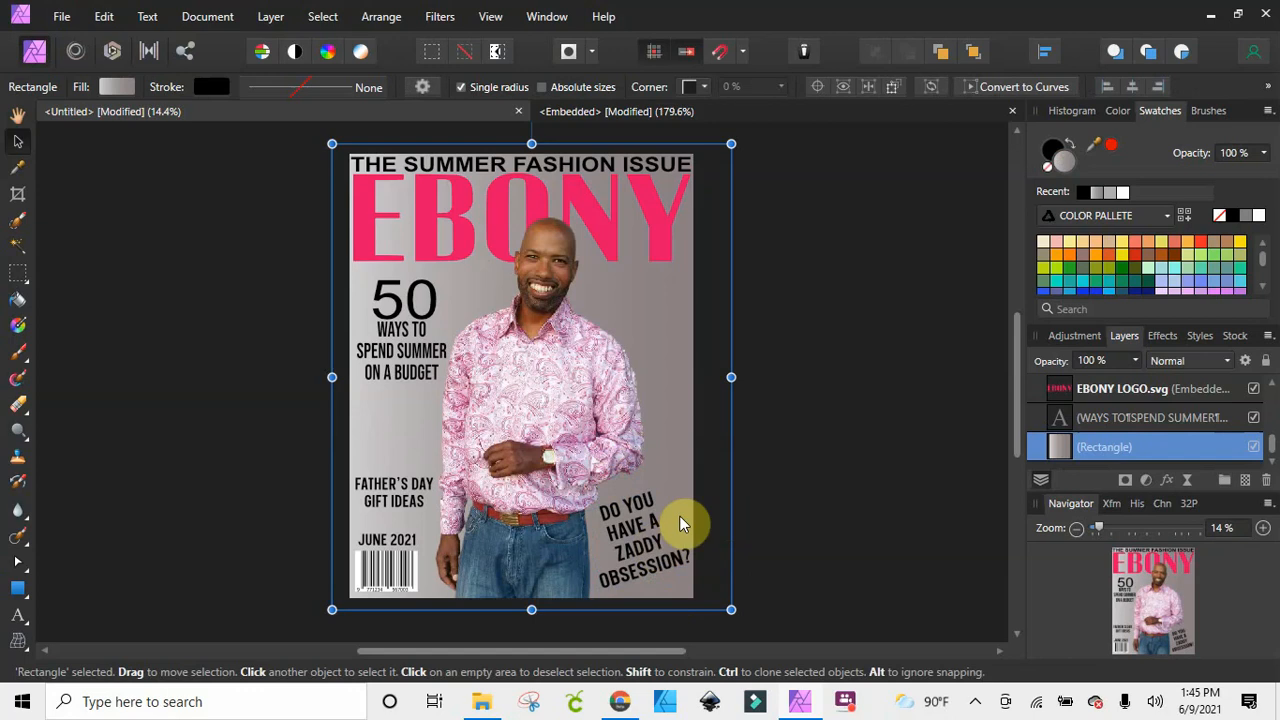
click(791, 472)
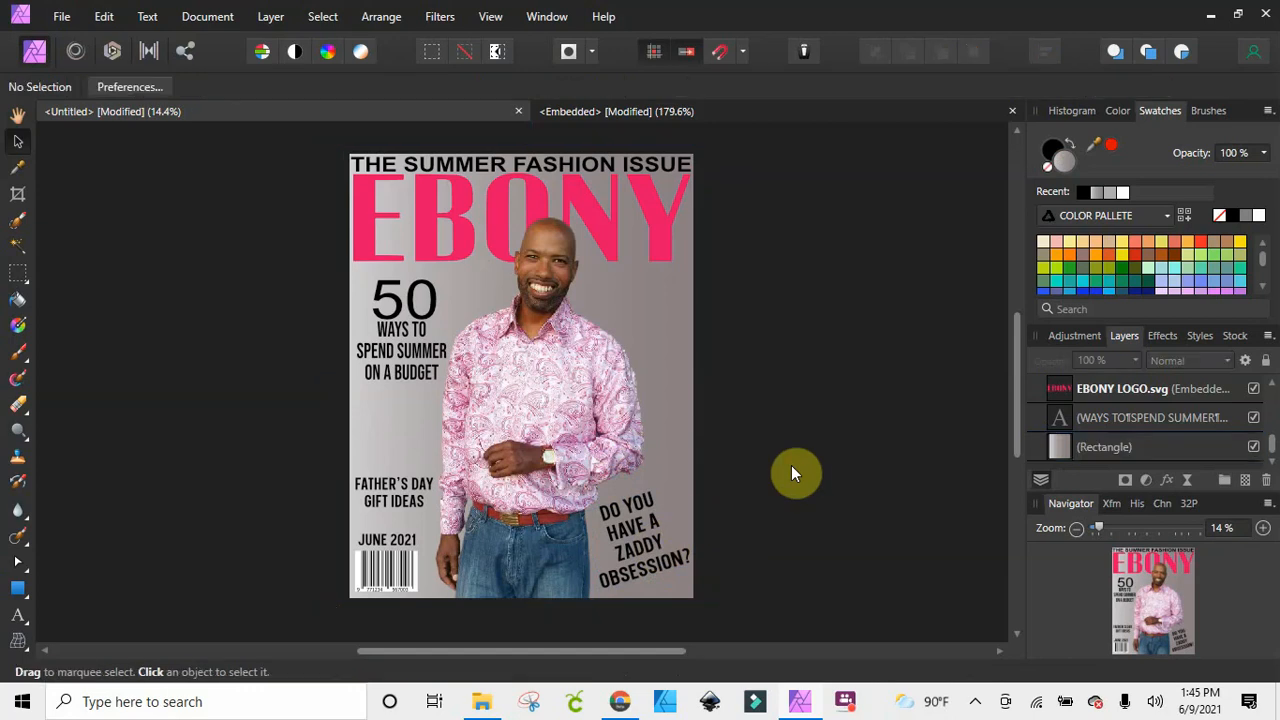
Change the font of the tilted ZADDY OBSESSION text to MADE Soulmaze Brush
click(638, 551)
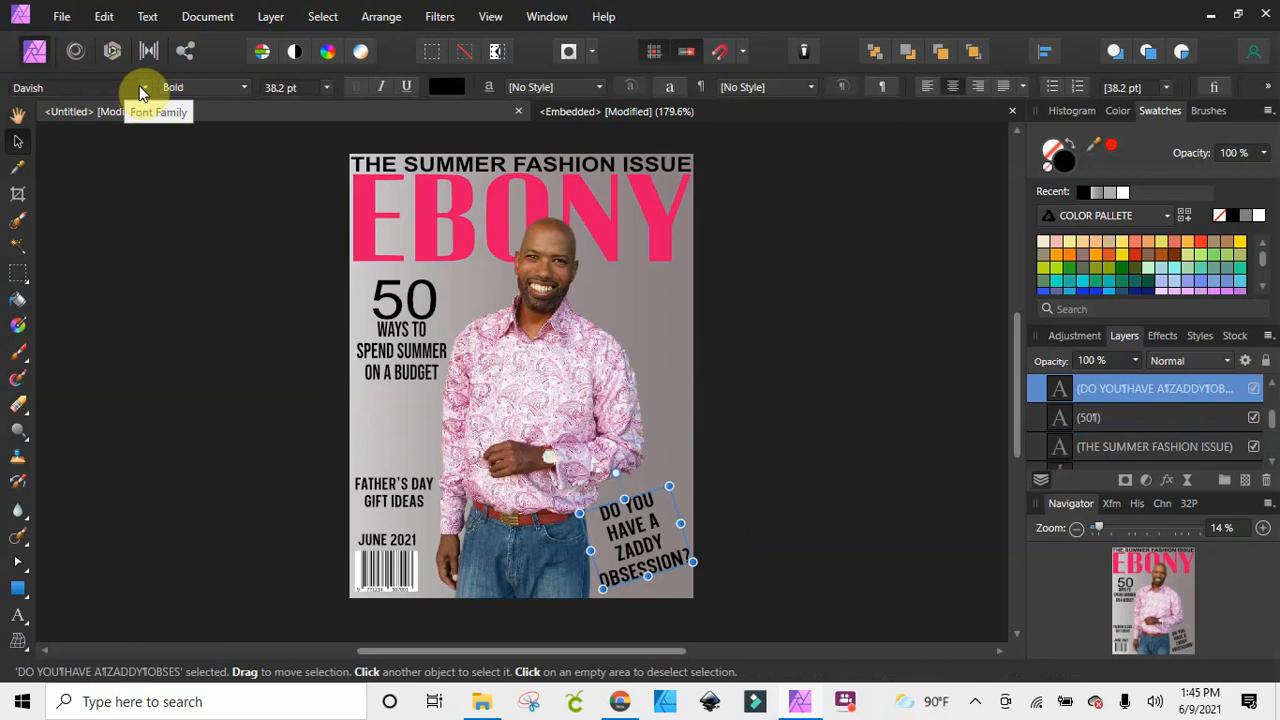
click(143, 89)
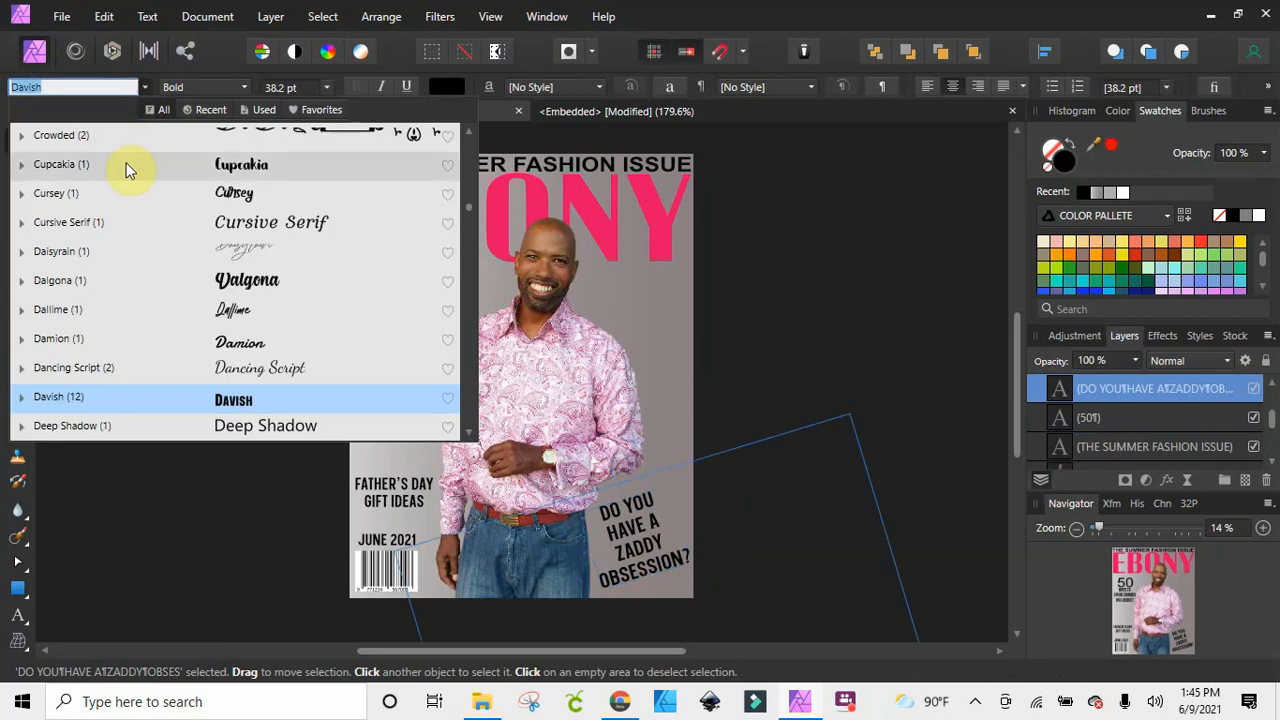
scroll(245, 210, down, 3)
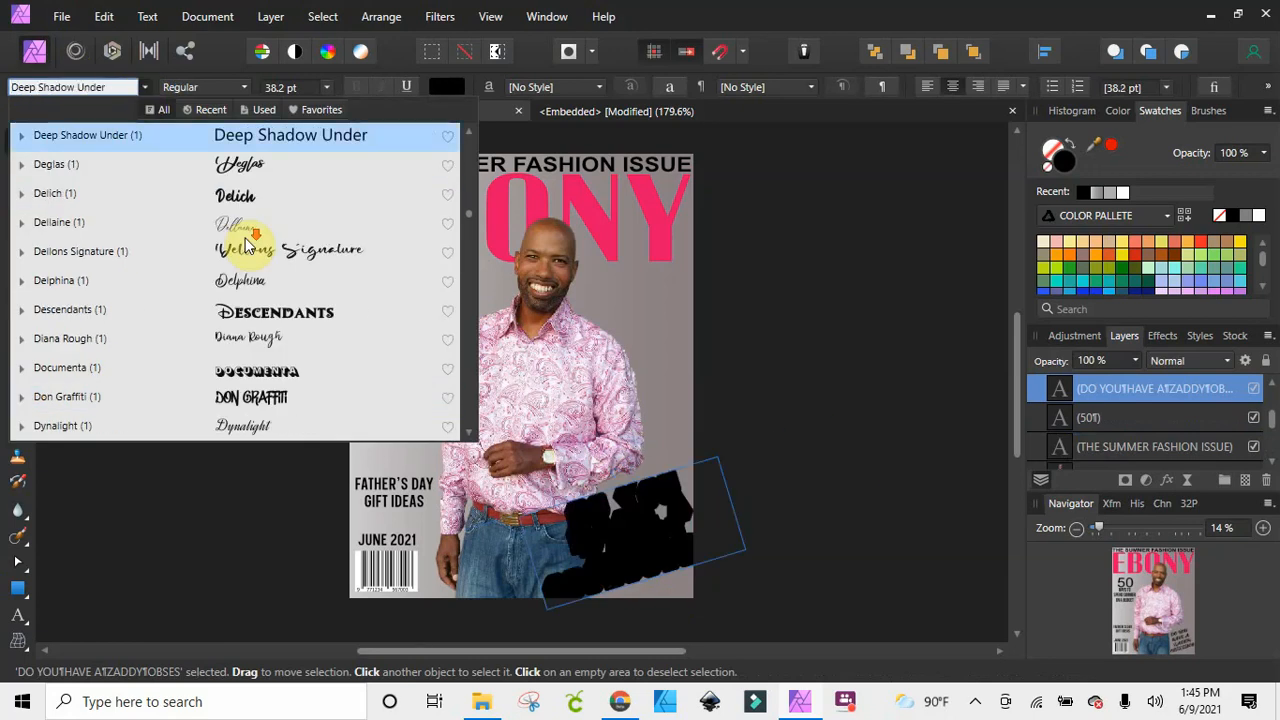
scroll(235, 205, down, 1)
scroll(238, 215, down, 3)
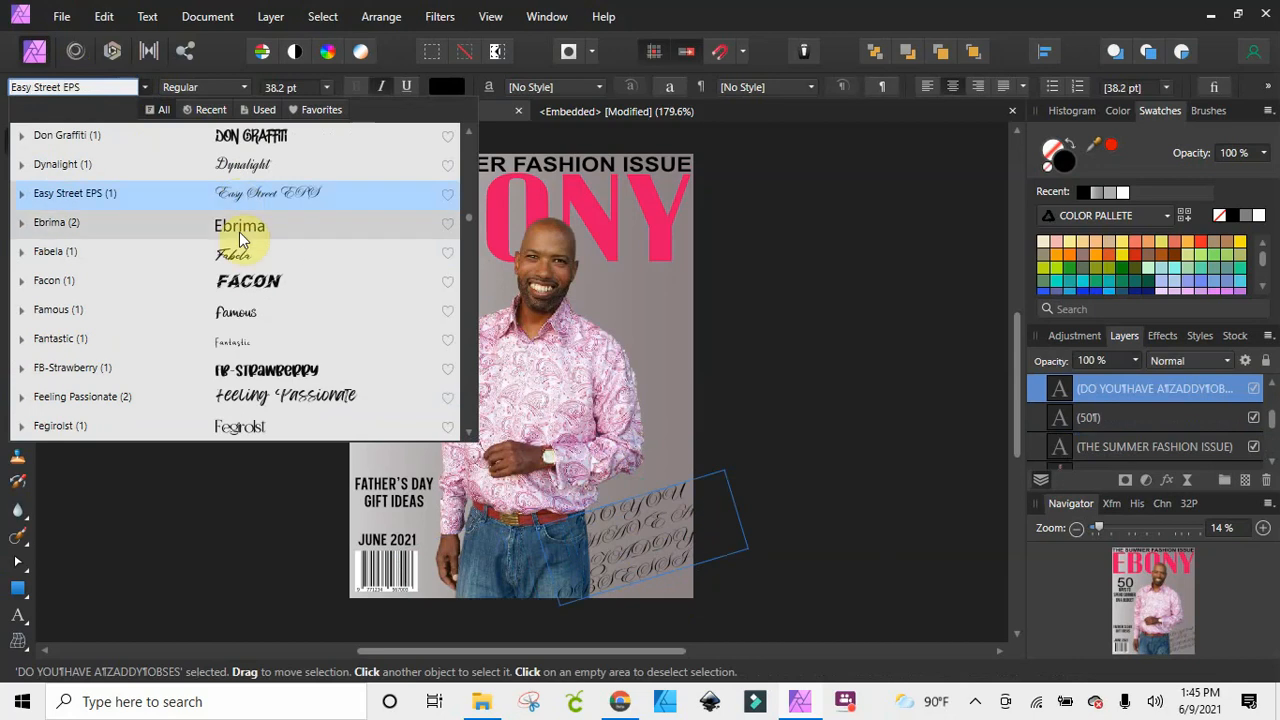
scroll(260, 288, down, 3)
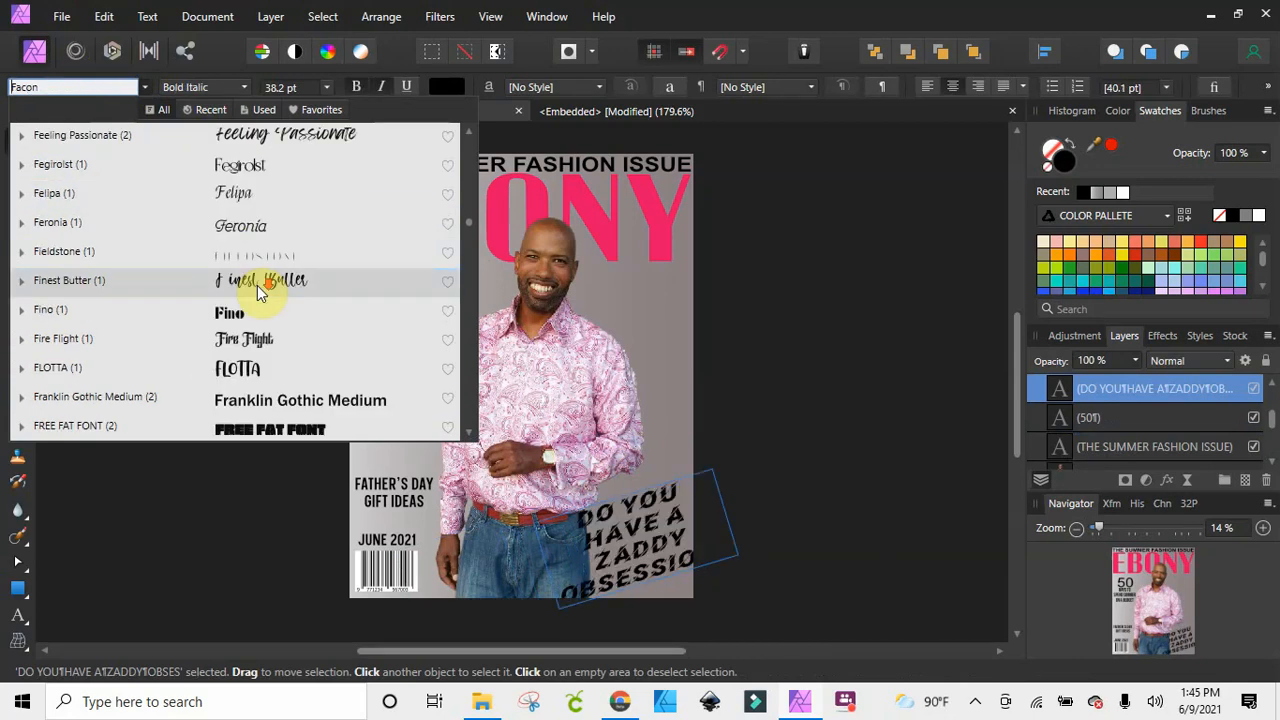
scroll(255, 286, down, 4)
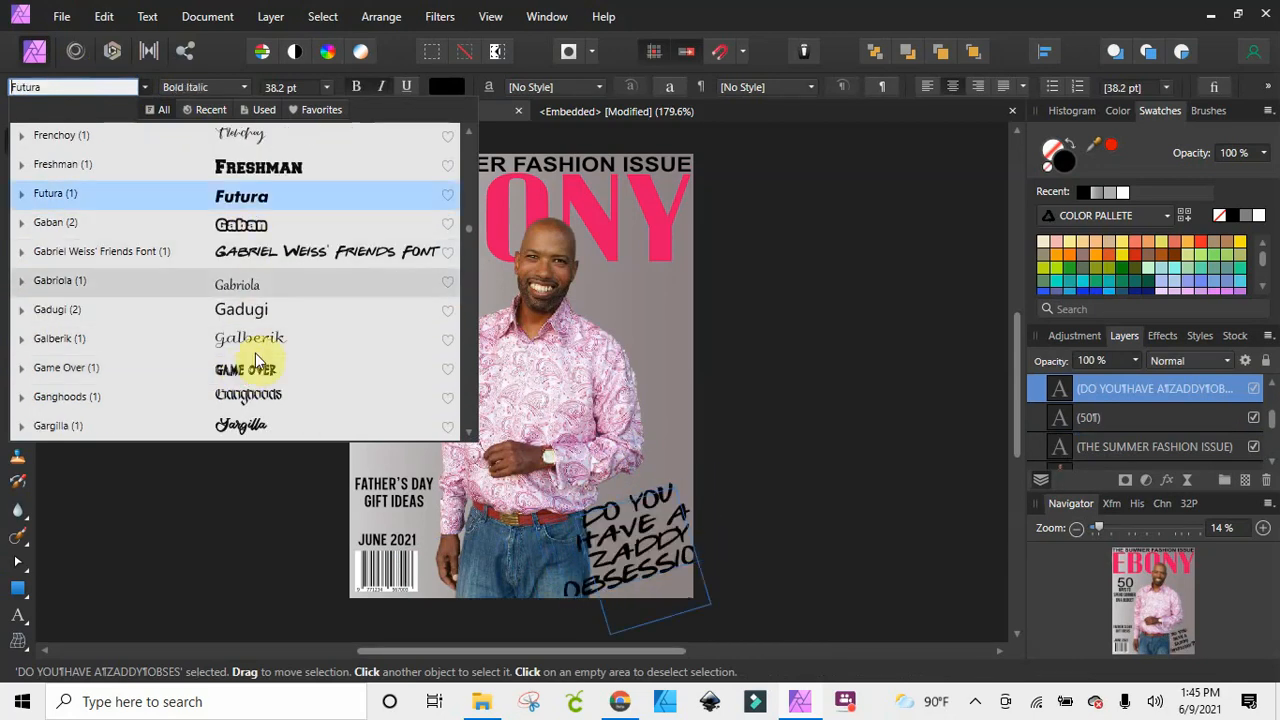
scroll(258, 300, down, 9)
scroll(267, 297, down, 1)
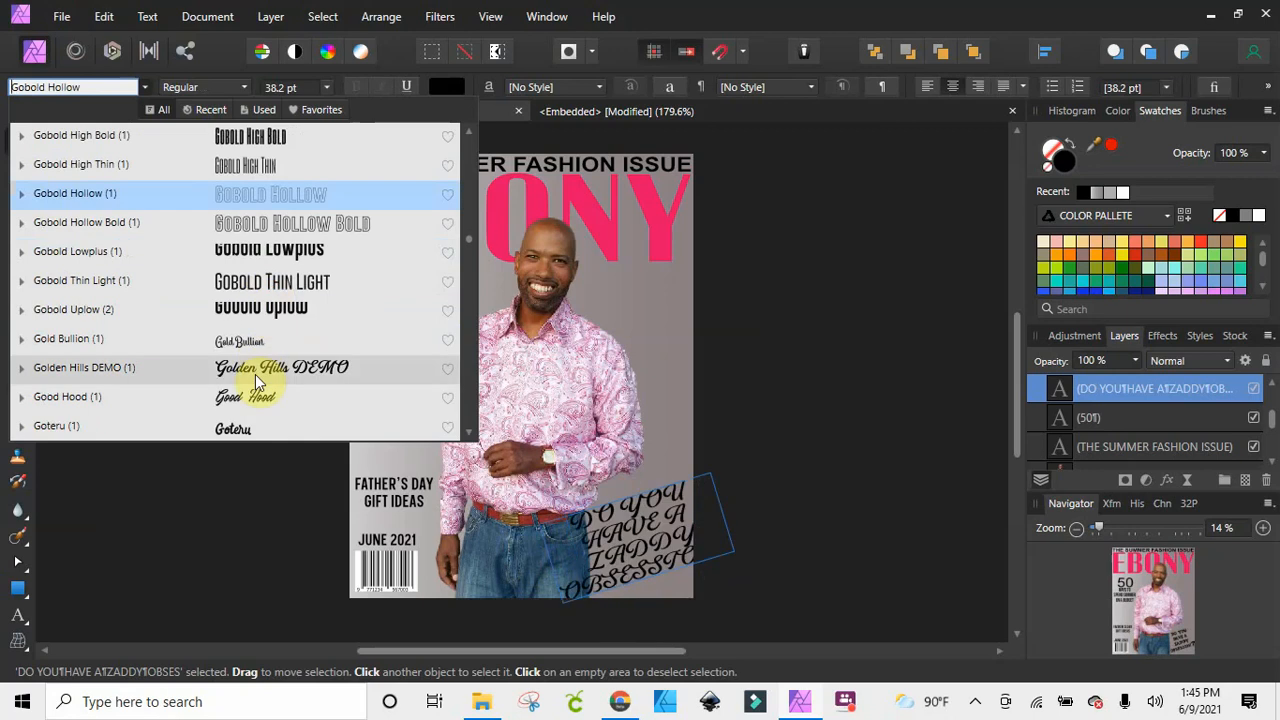
scroll(258, 375, down, 5)
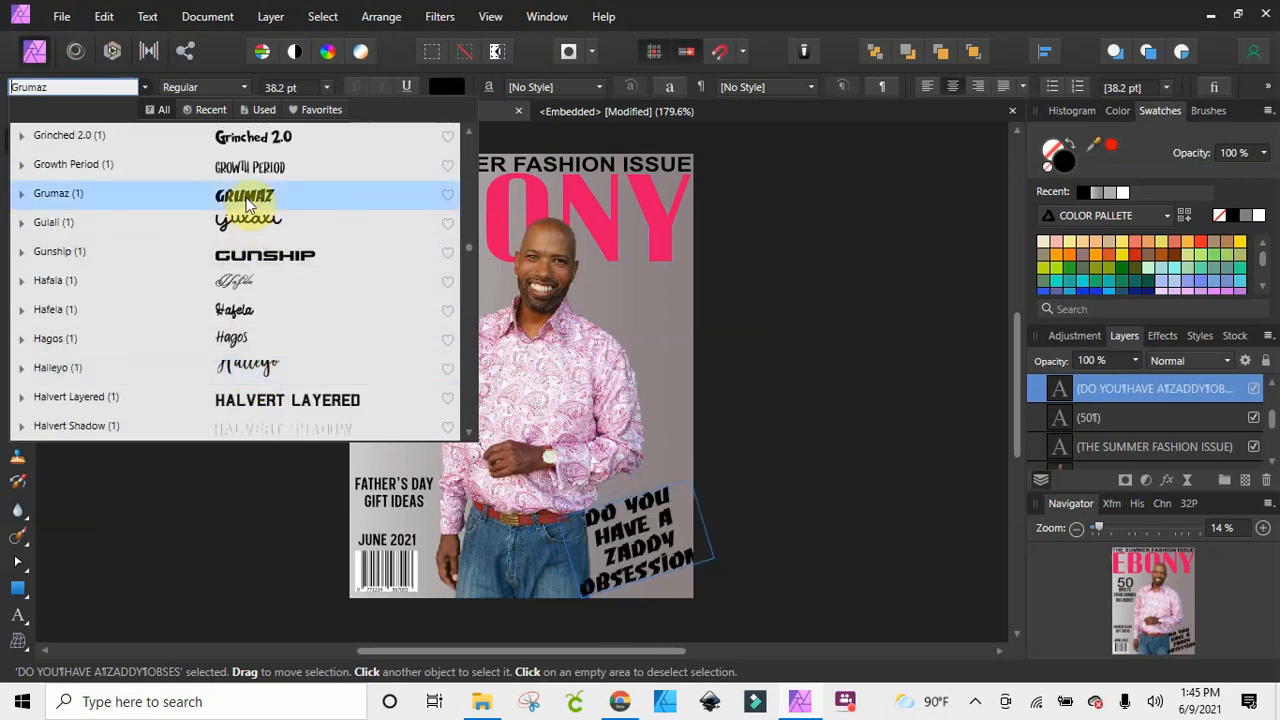
scroll(248, 204, down, 2)
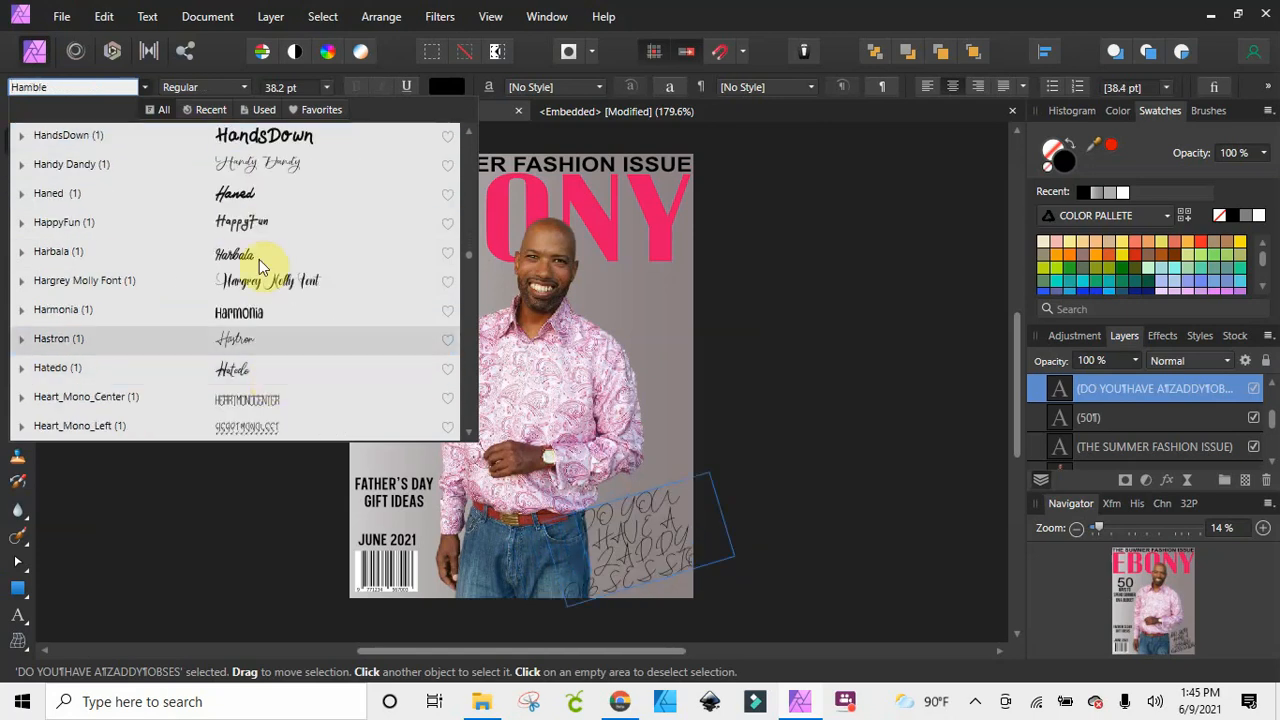
scroll(260, 309, down, 5)
scroll(260, 309, down, 5)
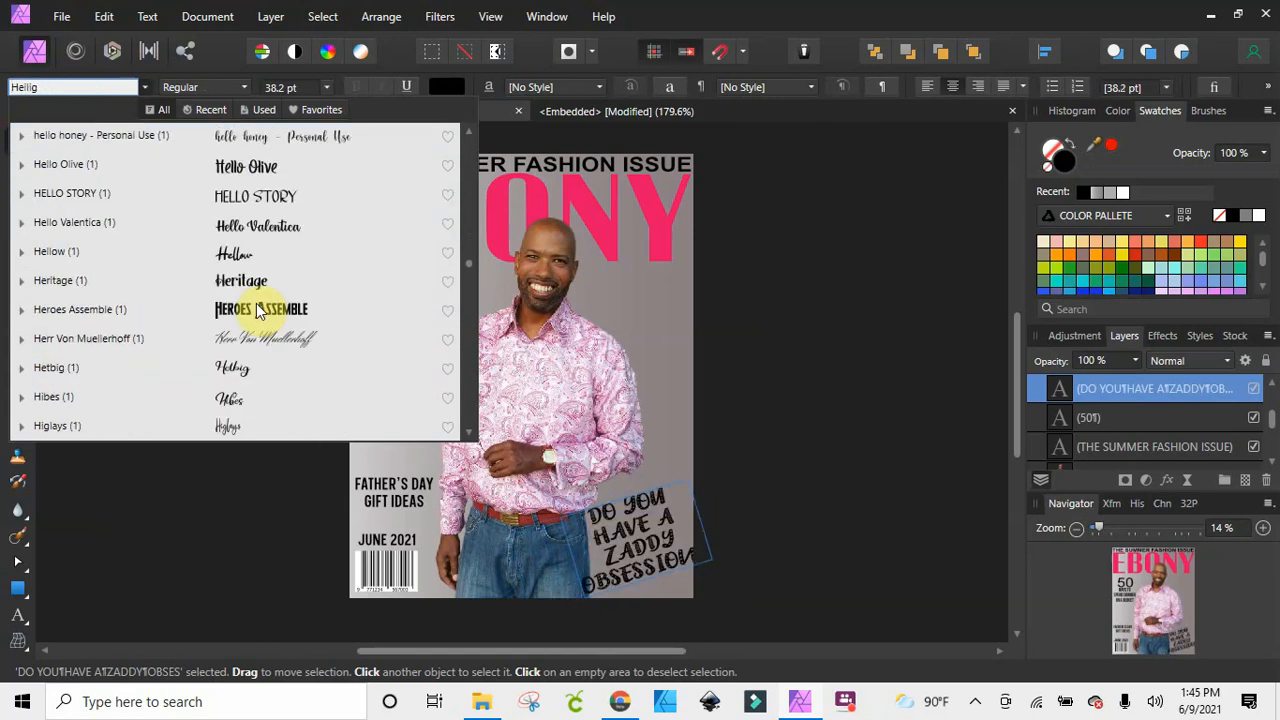
click(258, 286)
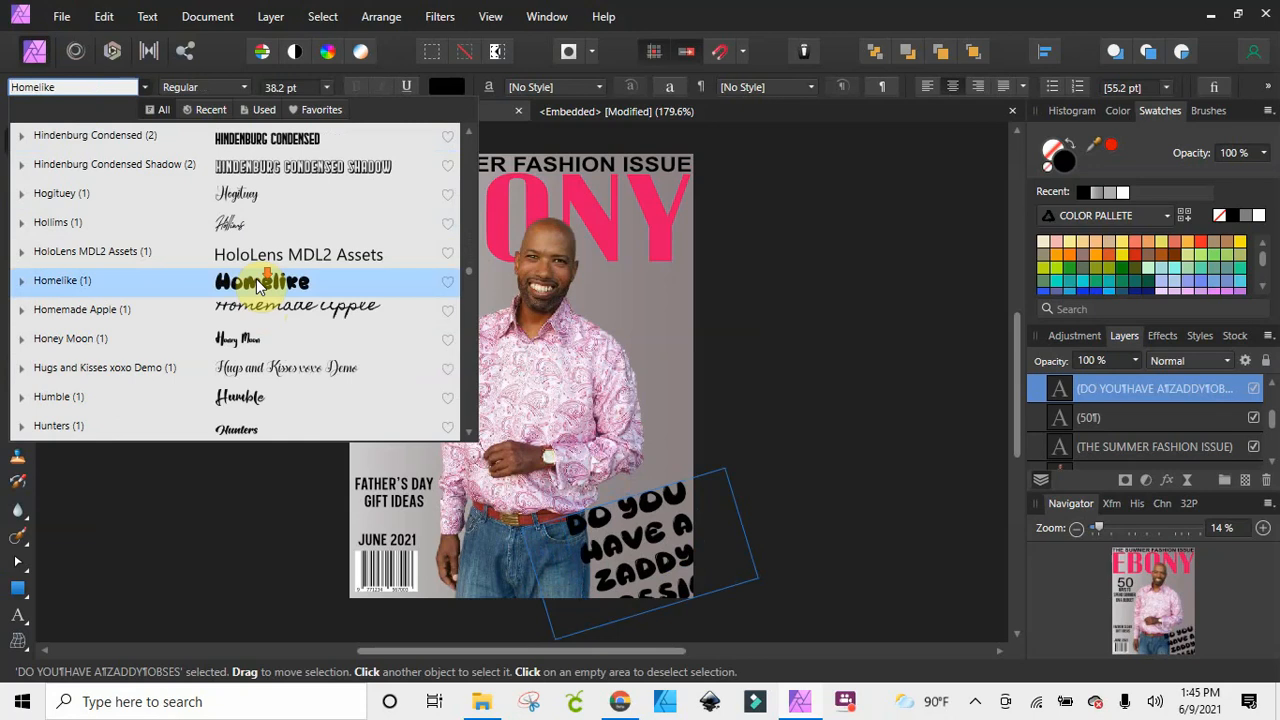
scroll(255, 288, down, 3)
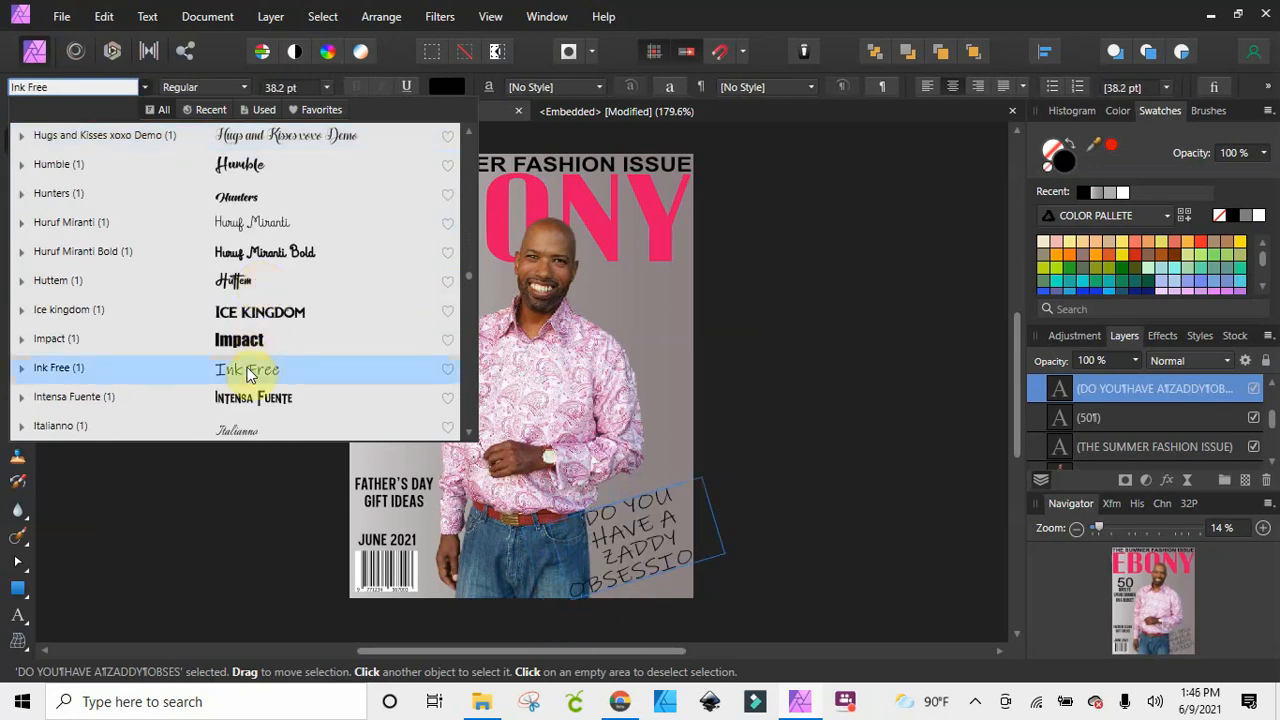
scroll(250, 390, down, 1)
scroll(249, 397, down, 2)
click(249, 398)
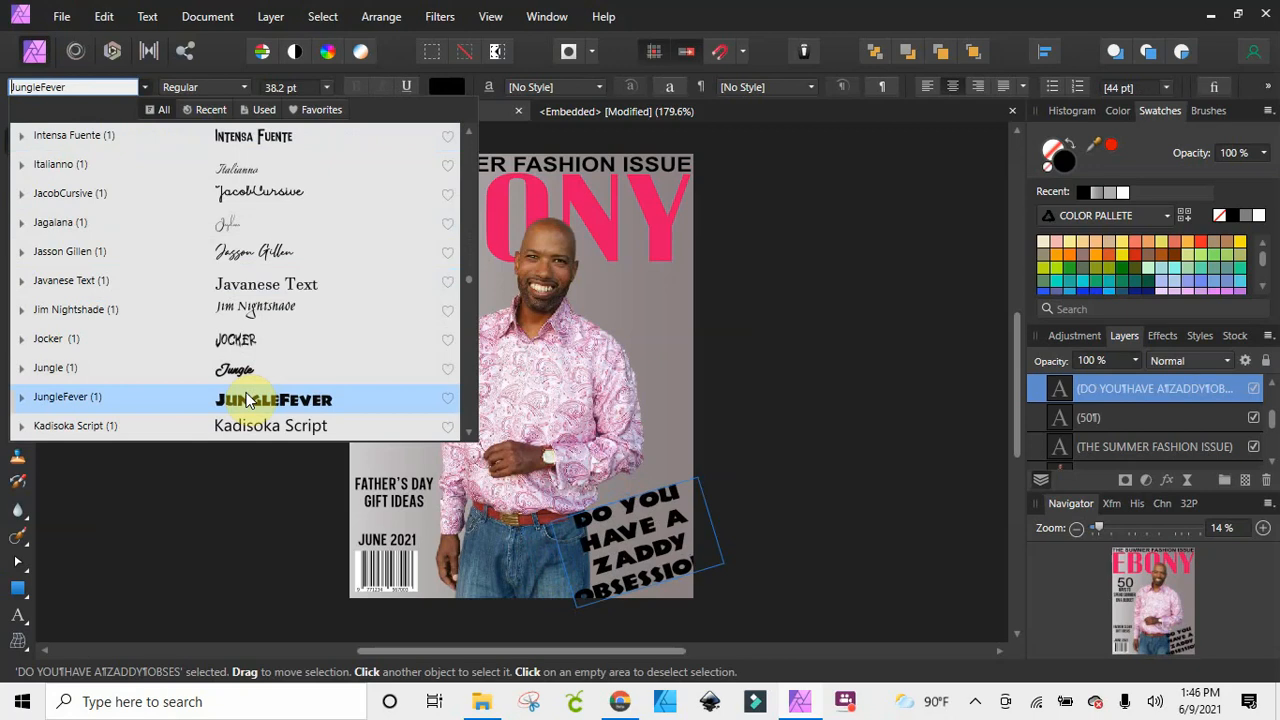
scroll(249, 398, down, 3)
click(245, 338)
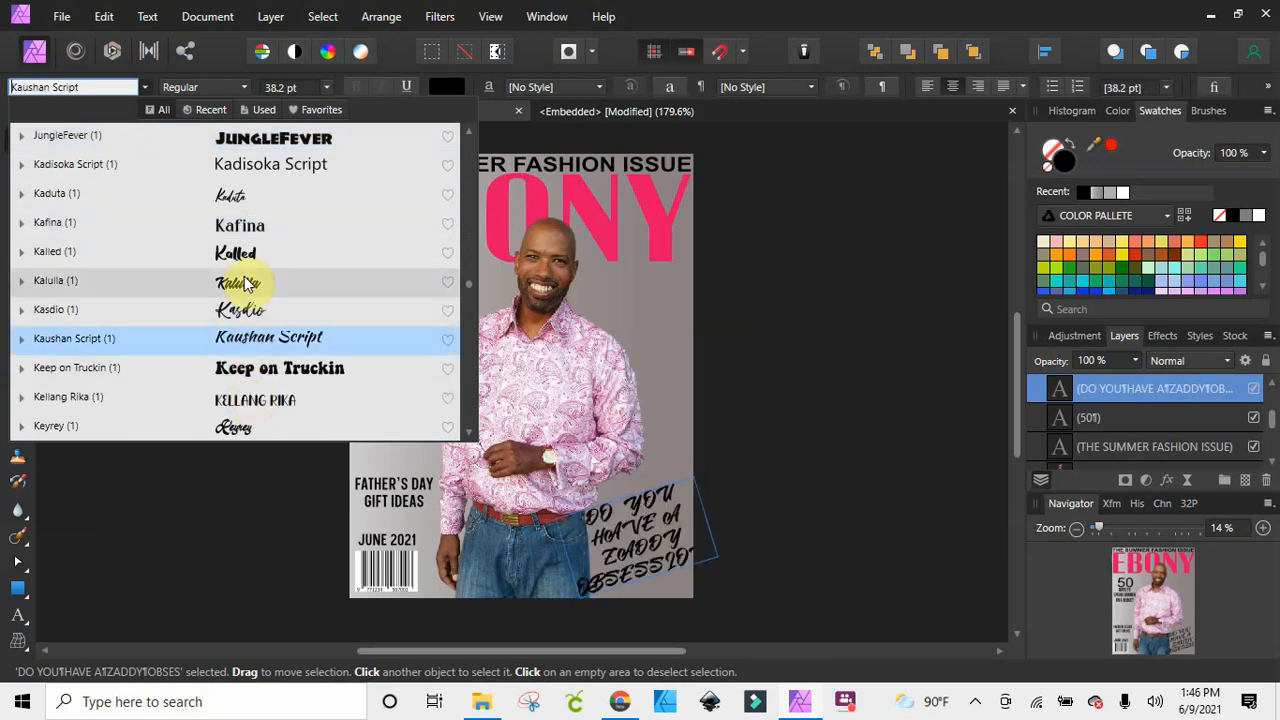
scroll(250, 282, down, 8)
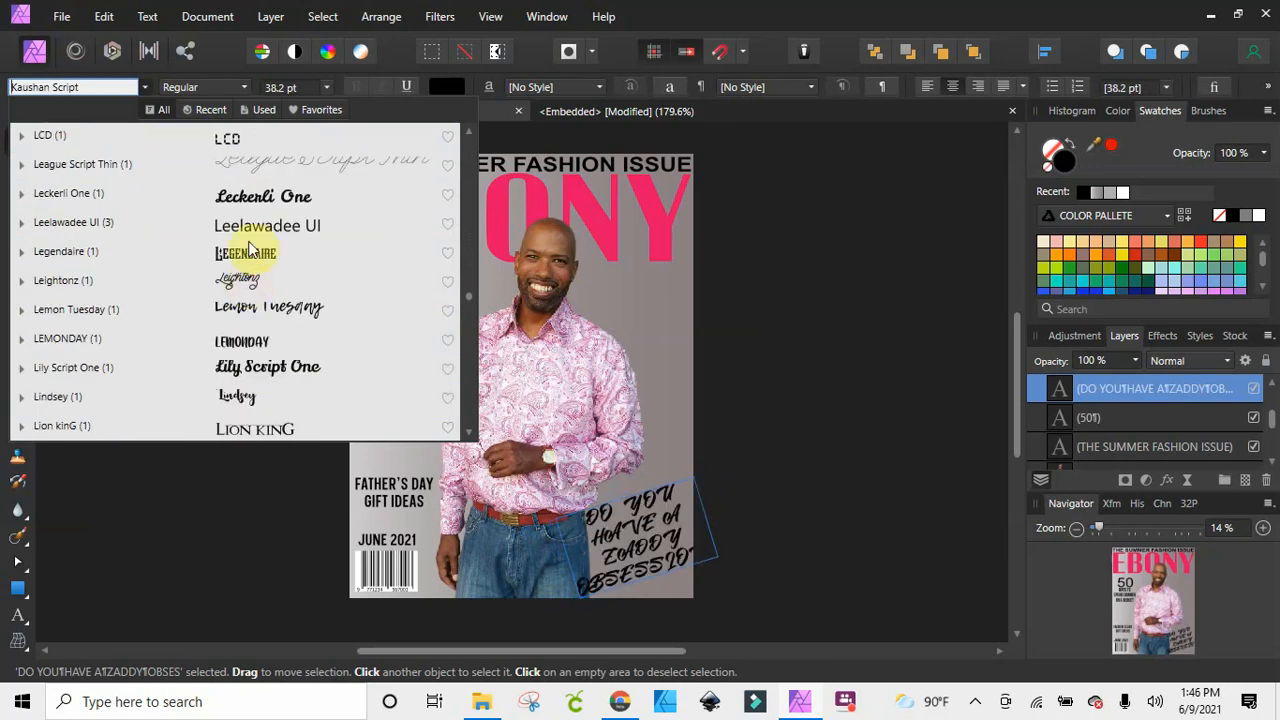
click(265, 337)
scroll(265, 337, down, 8)
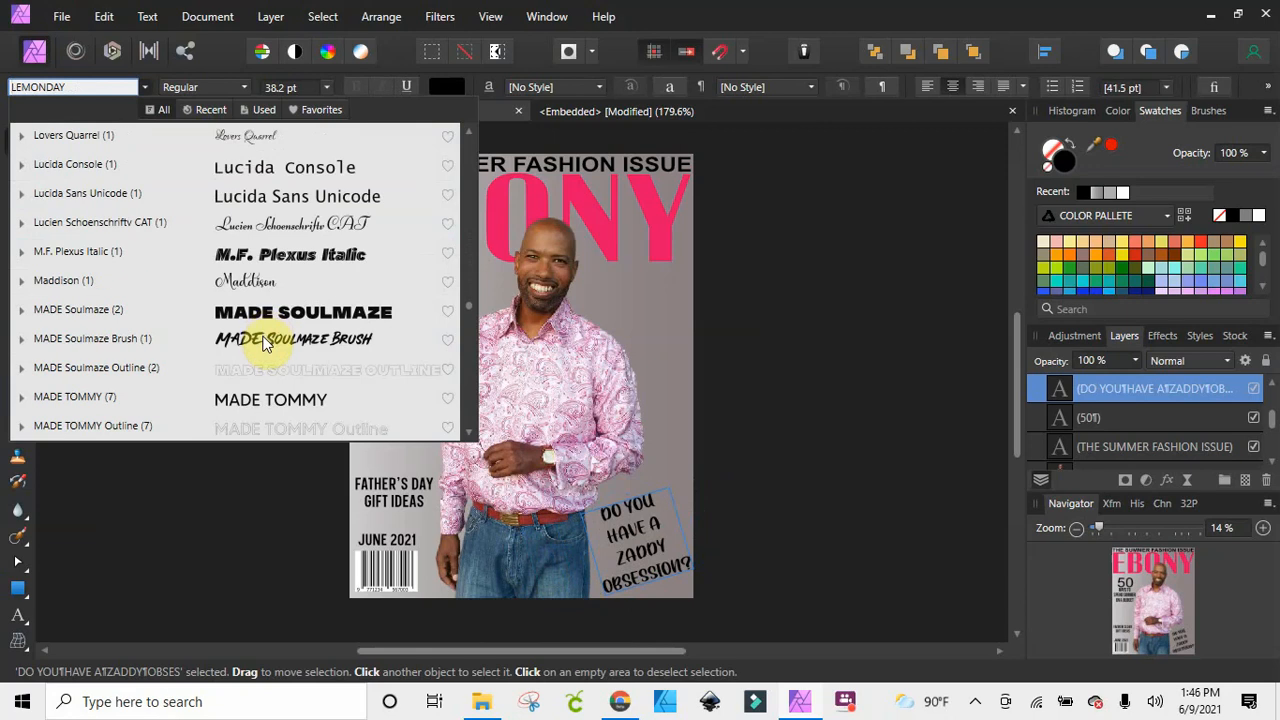
click(265, 341)
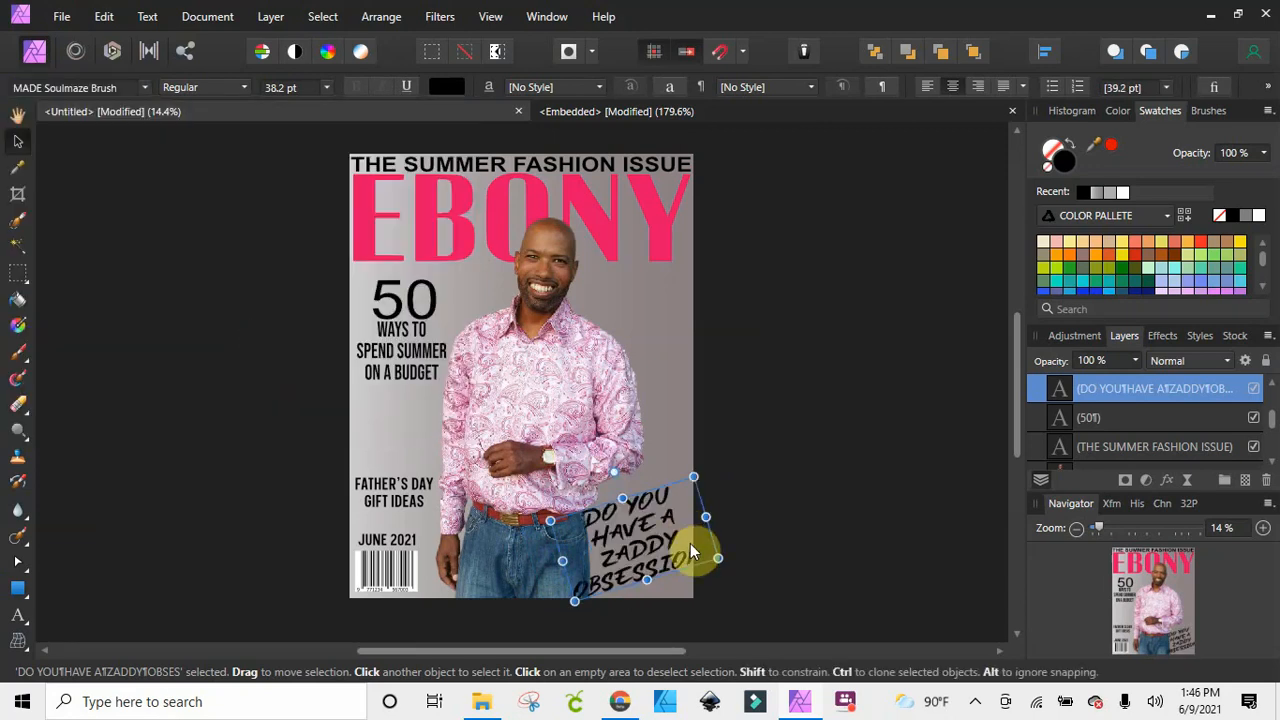
Shrink the ZADDY OBSESSION text to about 33.3 pt over the man's shoulder, and raise FATHER'S DAY GIFT IDEAS midway between its neighbouring lines
drag(718, 558, 640, 354)
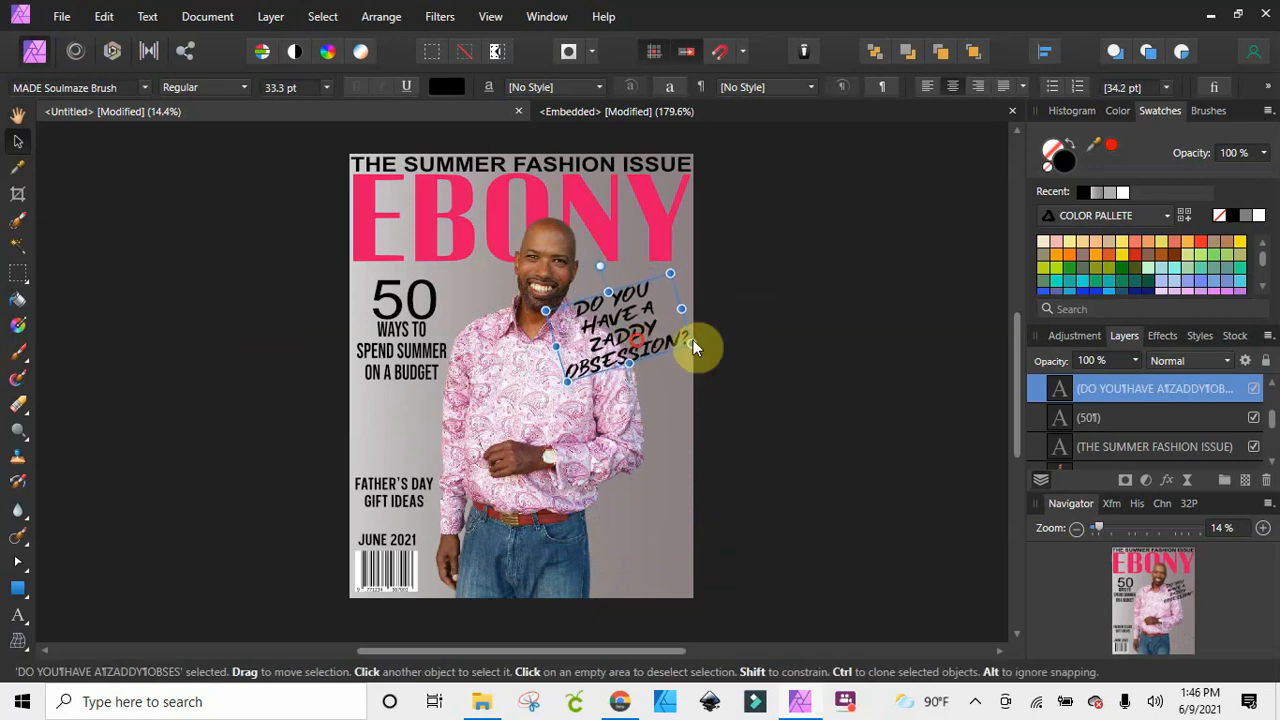
click(794, 370)
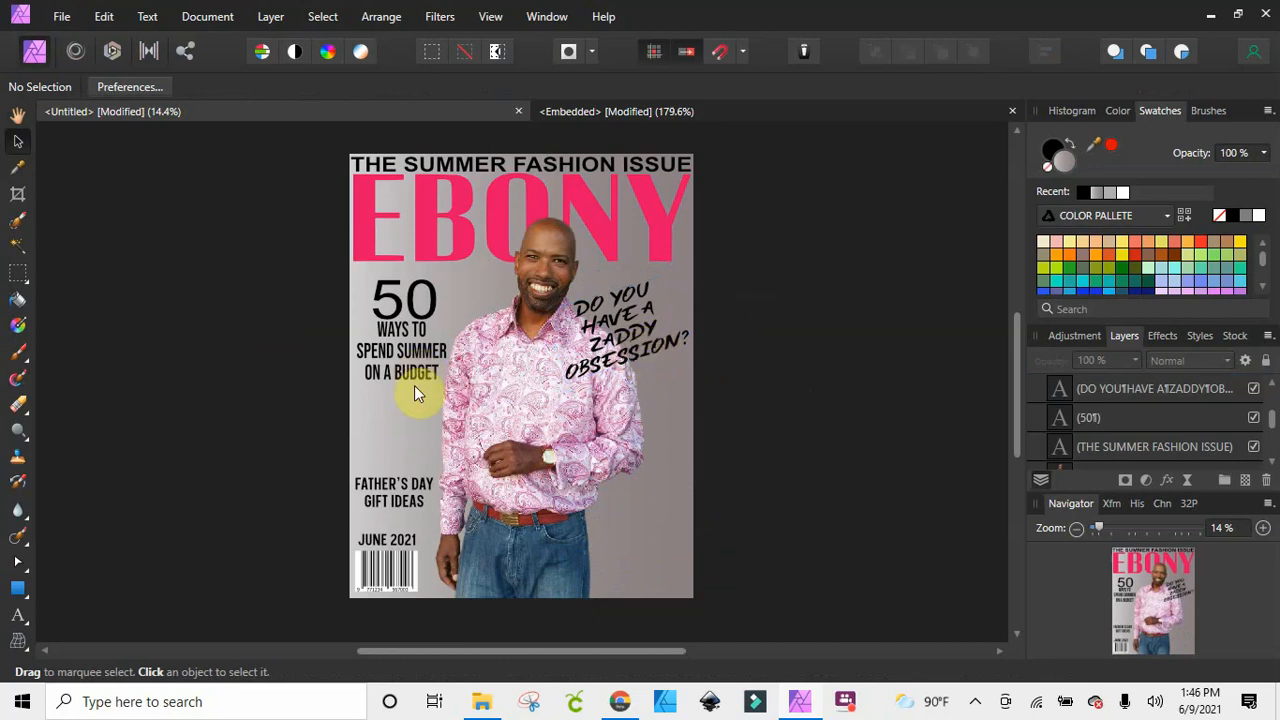
click(394, 472)
drag(394, 472, 394, 460)
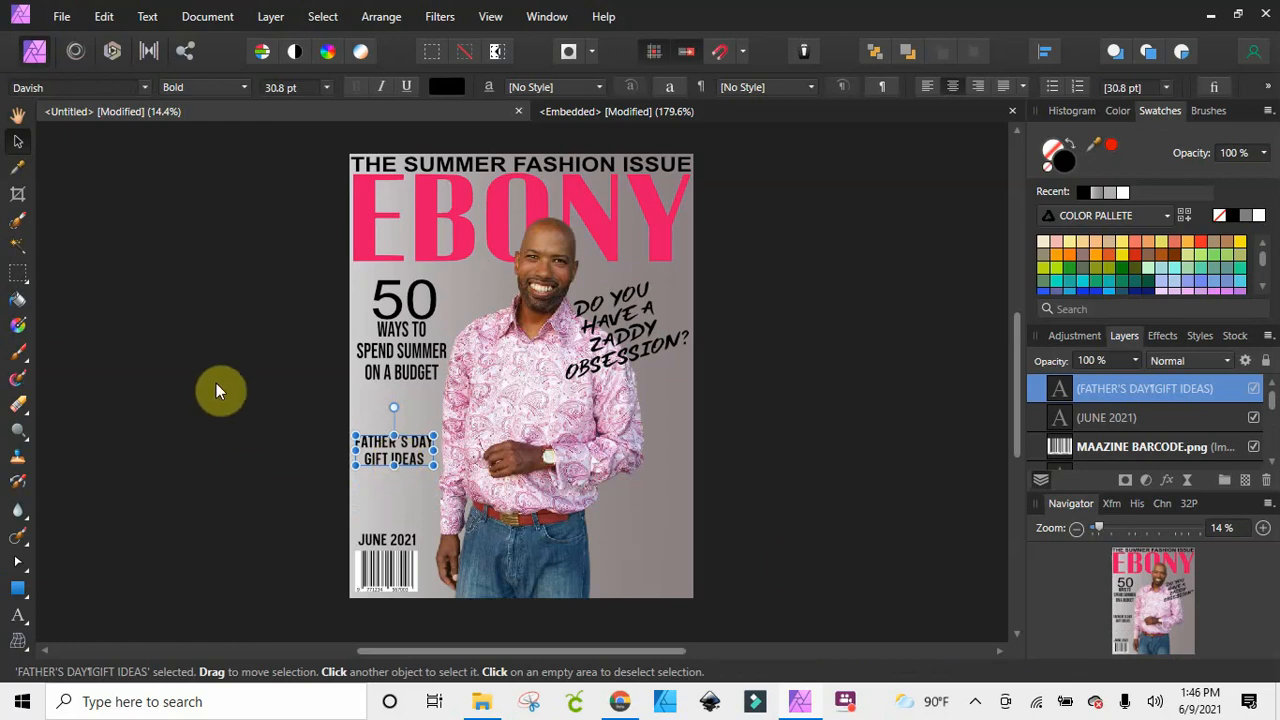
Add artistic text at about 35.8 pt beside the jeans, reading "CELEBRITY / FASHION / SECRETS / REVEALED" on four lines
click(18, 615)
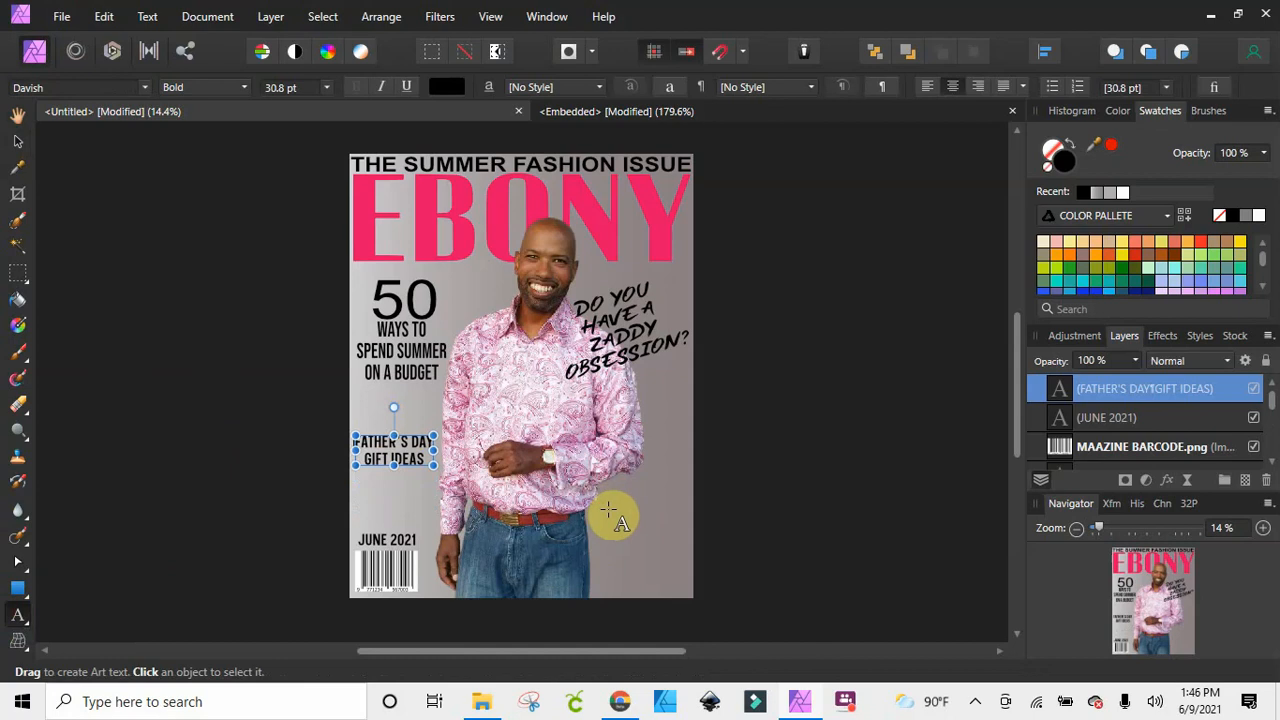
click(610, 512)
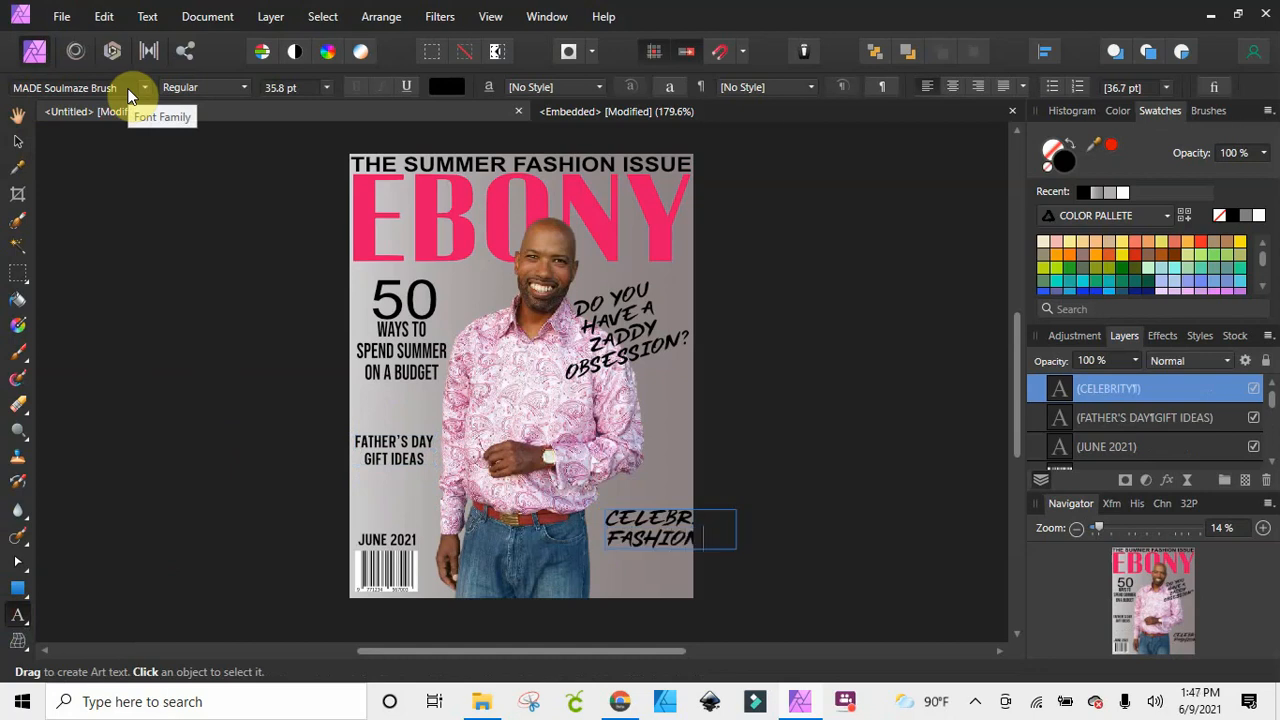
key(Return)
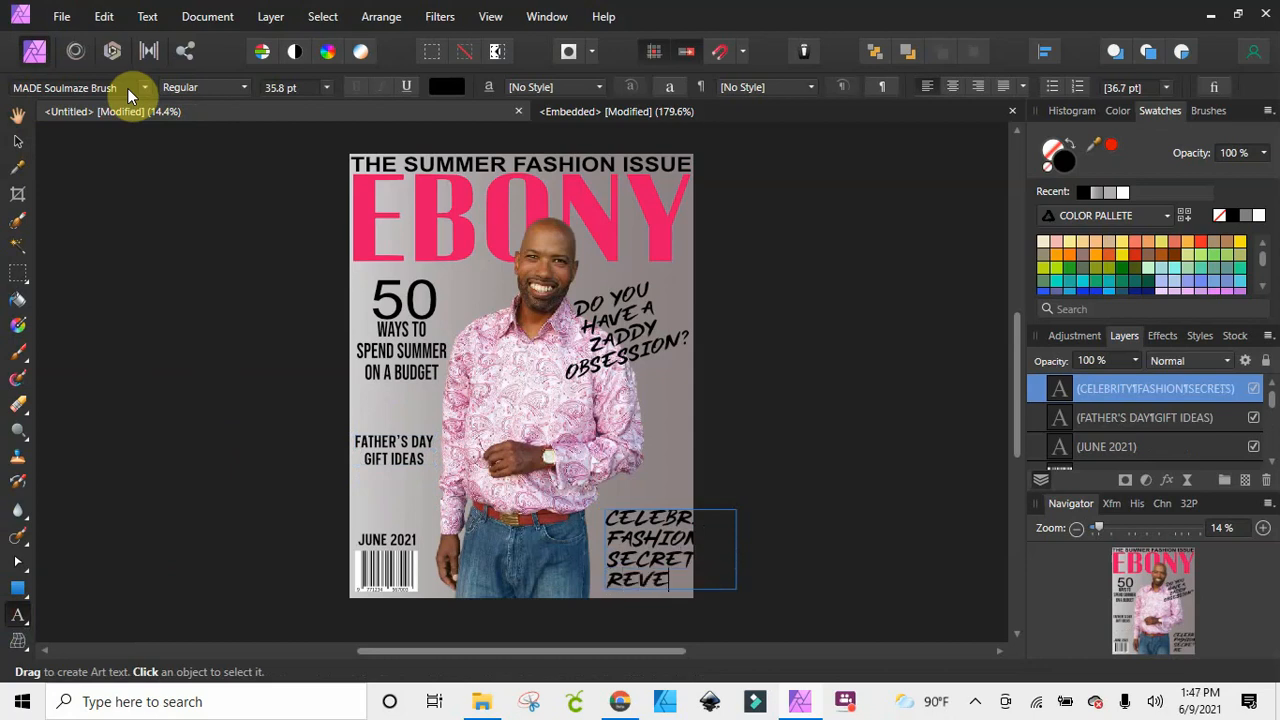
key(Escape)
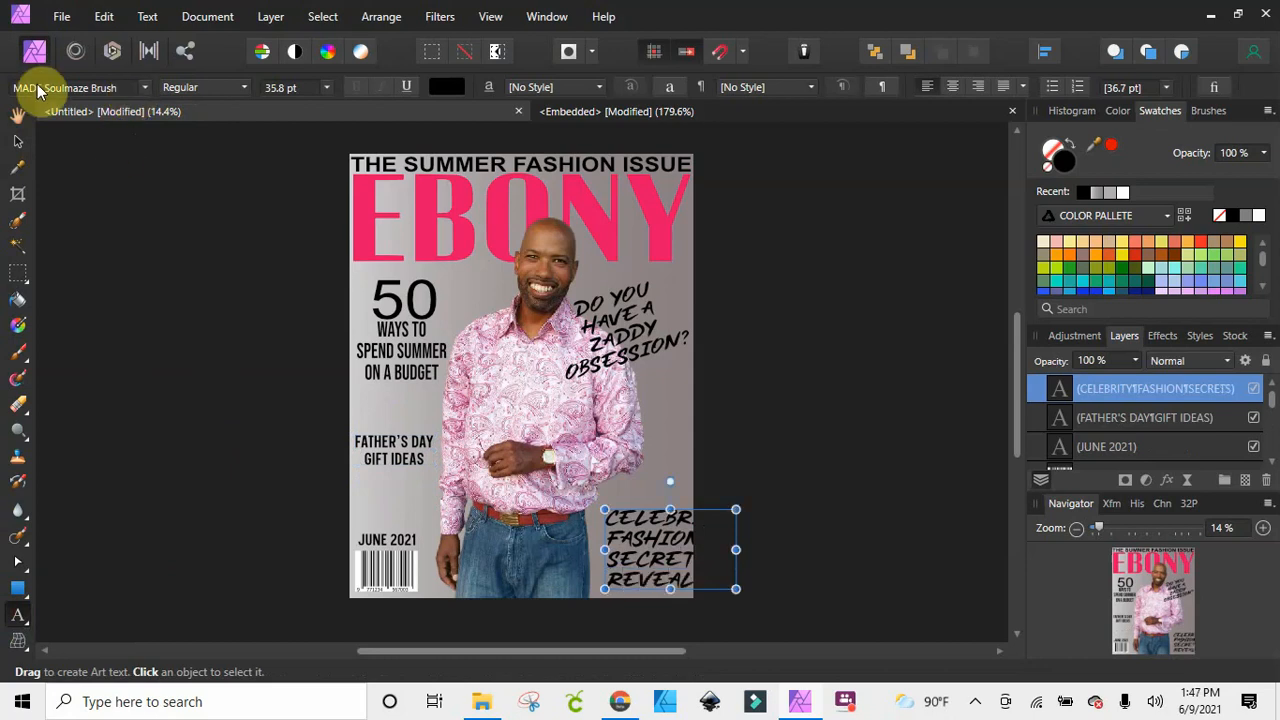
click(18, 142)
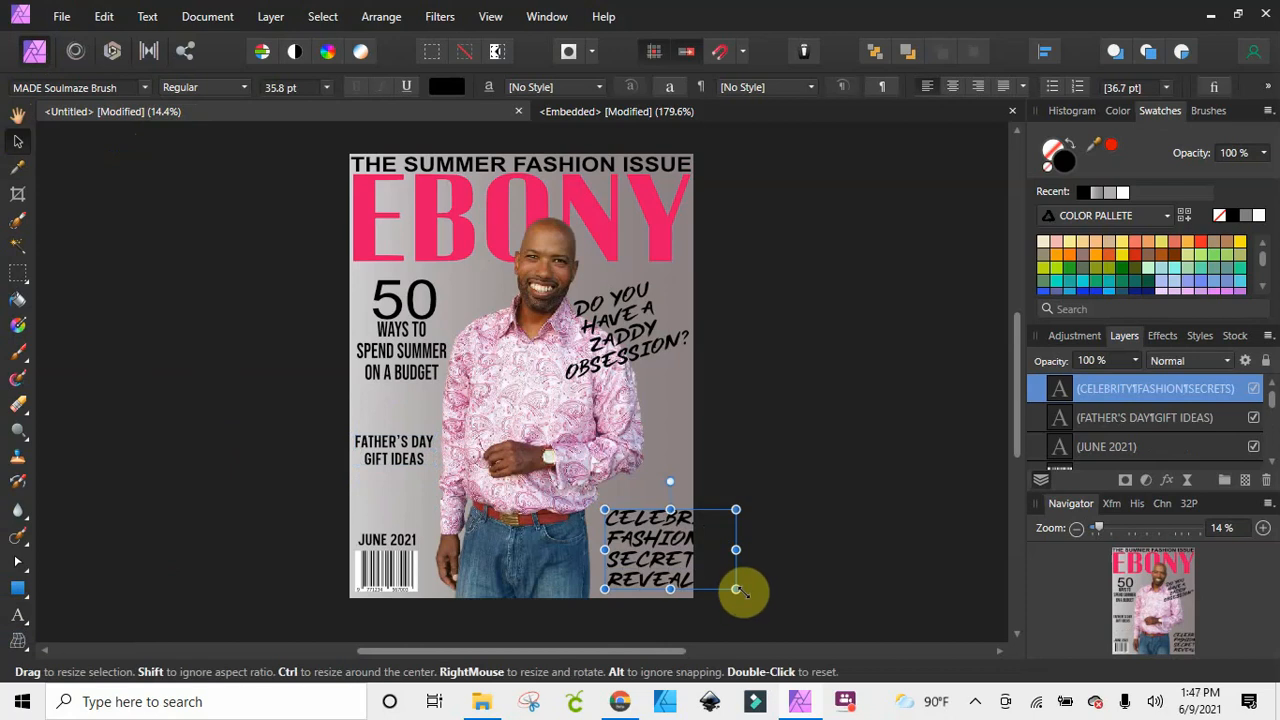
Format the CELEBRITY FASHION SECRETS REVEALED text as centred Davish Black Rounded at about 22.1 pt, fully inside the page
drag(737, 591, 643, 562)
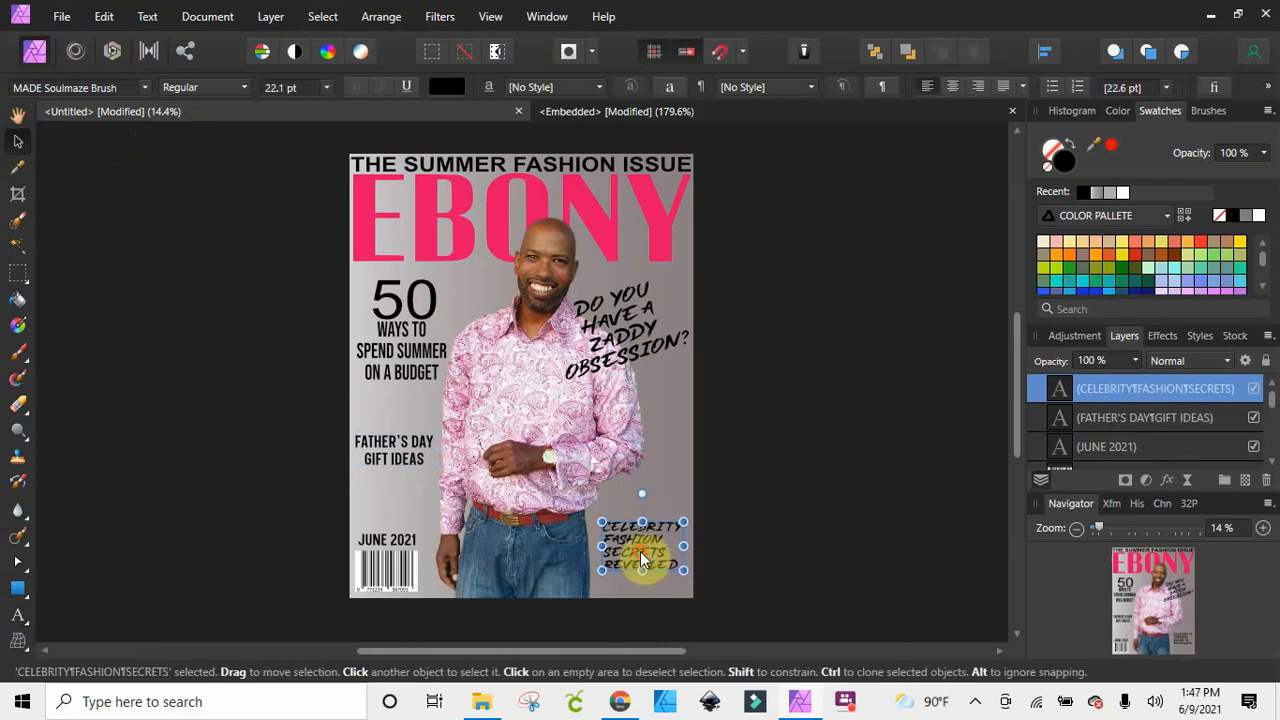
click(956, 86)
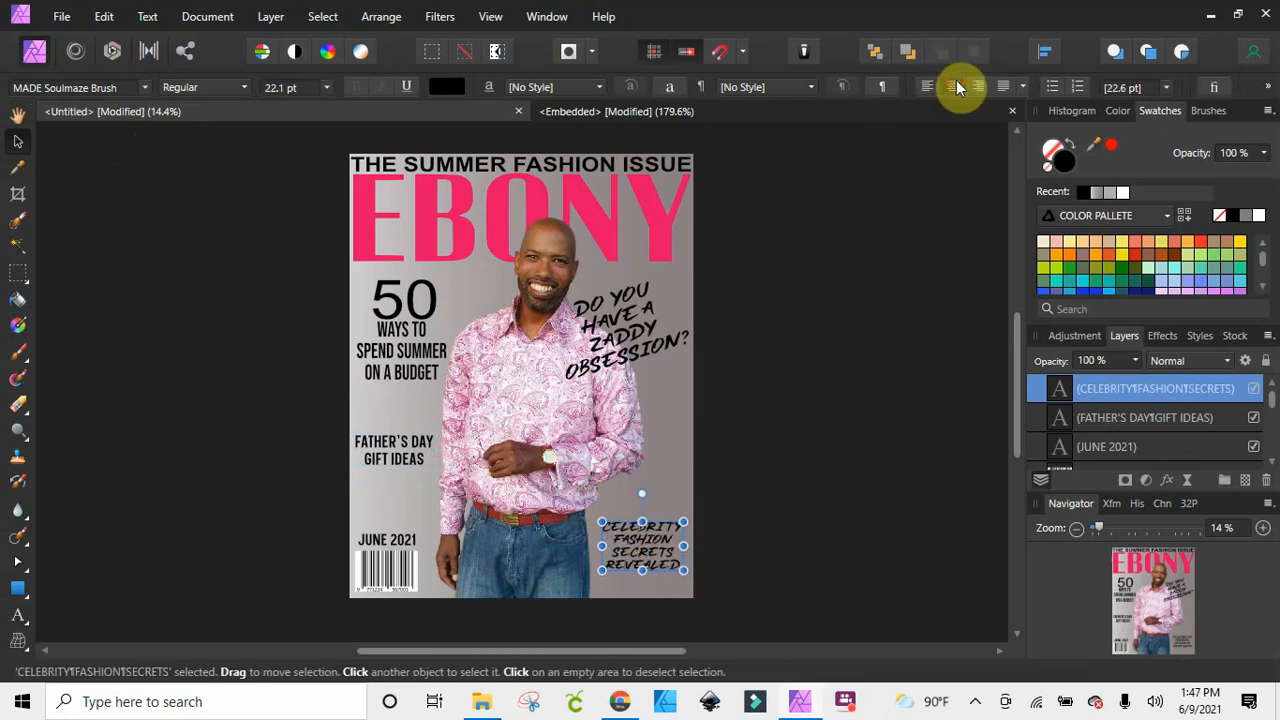
click(144, 87)
click(80, 87)
text(DAVISH)
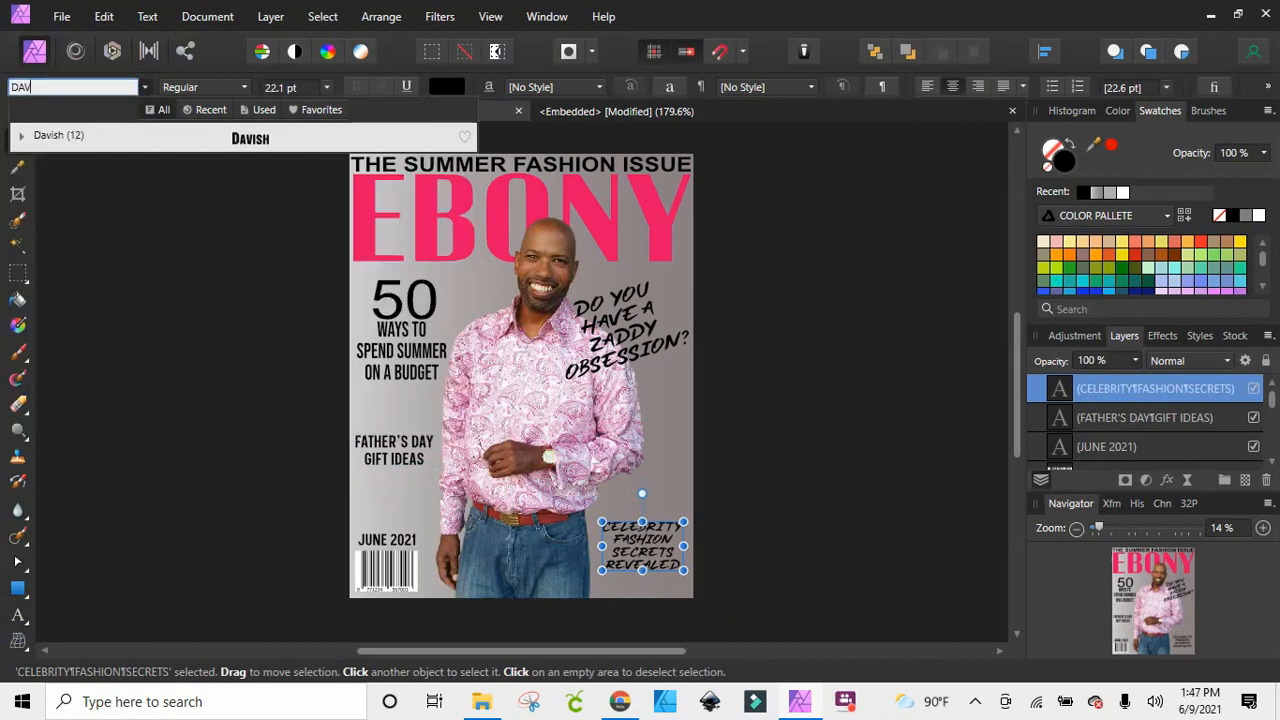
click(251, 140)
Enlarge the CELEBRITY FASHION SECRETS REVEALED text to about 33.8 pt in the page's lower-right corner beside the jeans
mouse_move(667, 568)
mouse_down()
mouse_move(660, 560)
mouse_move(693, 589)
mouse_move(653, 564)
mouse_move(689, 594)
mouse_move(659, 565)
mouse_up()
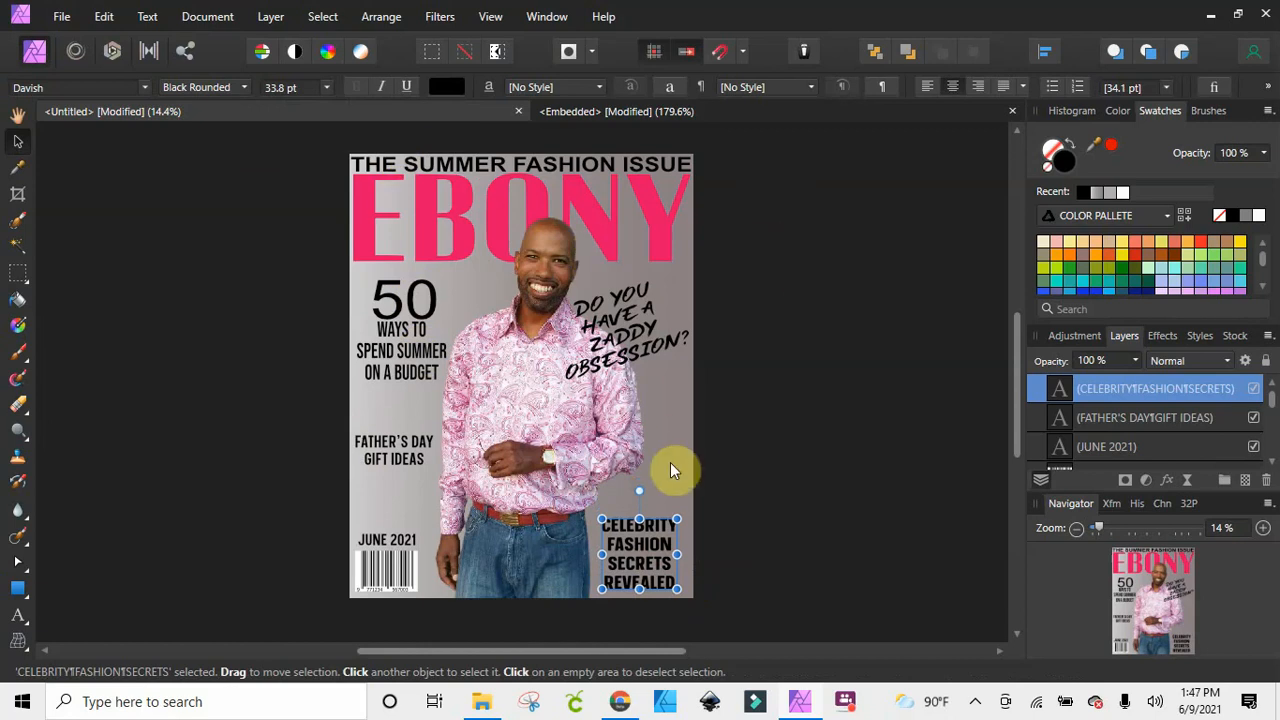
click(663, 403)
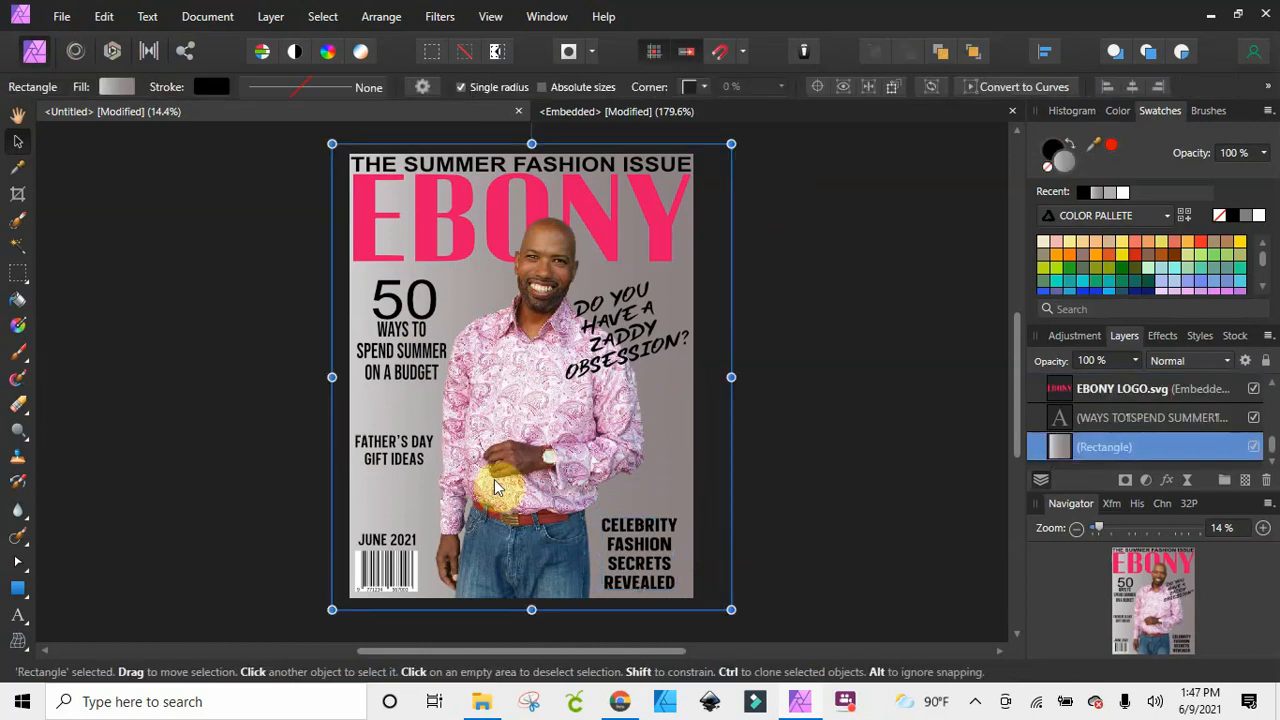
click(821, 434)
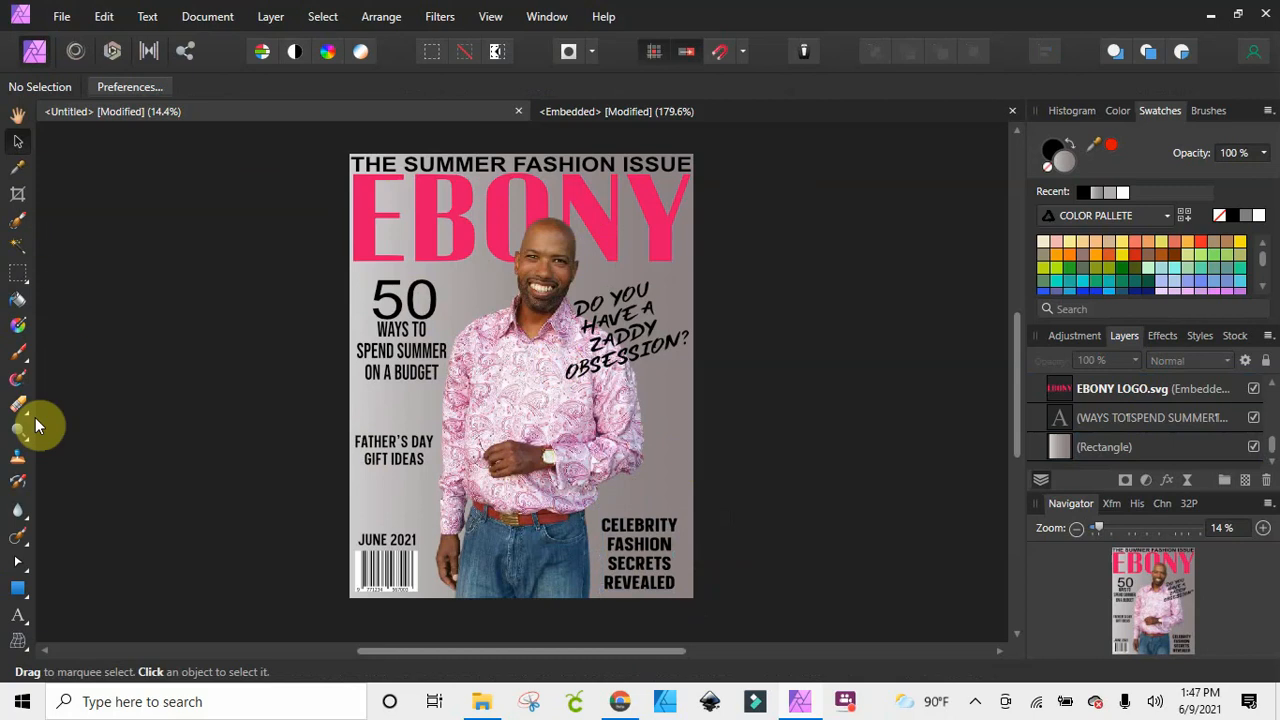
Straighten the ZADDY OBSESSION text until nearly level and shrink it to about 23.7 pt, placing it beside the man's face below the logo
click(18, 615)
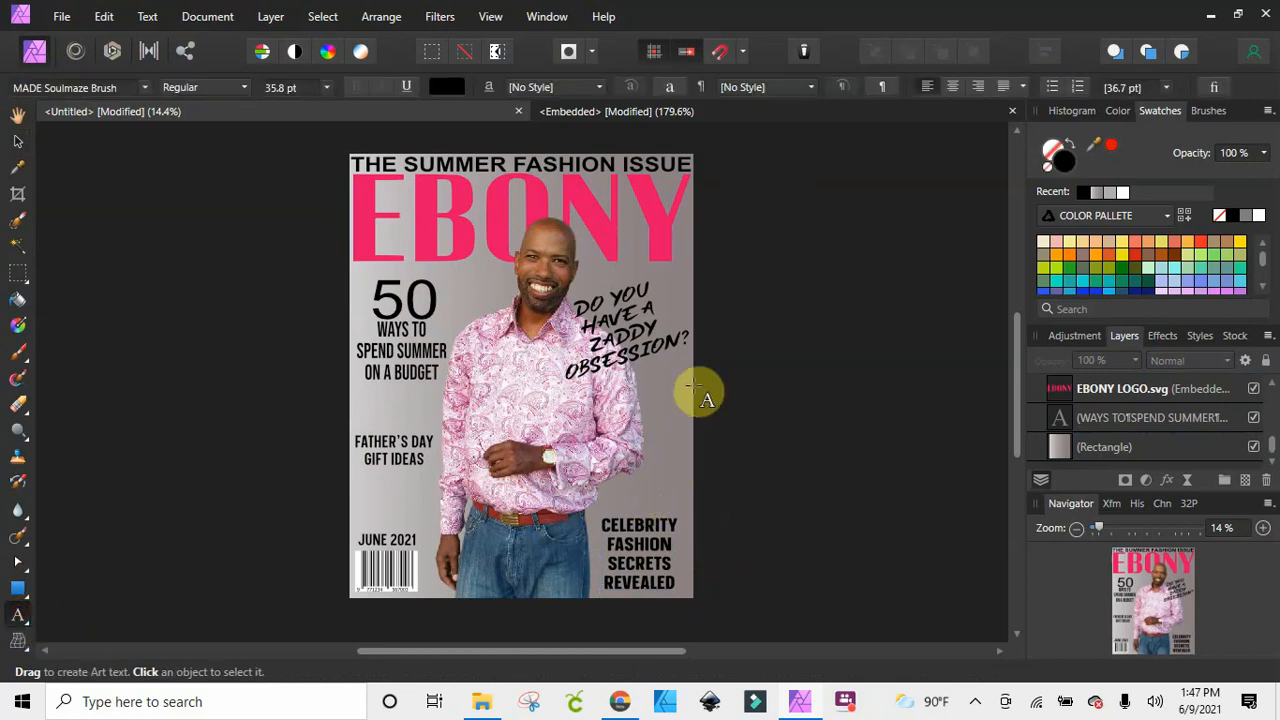
click(620, 316)
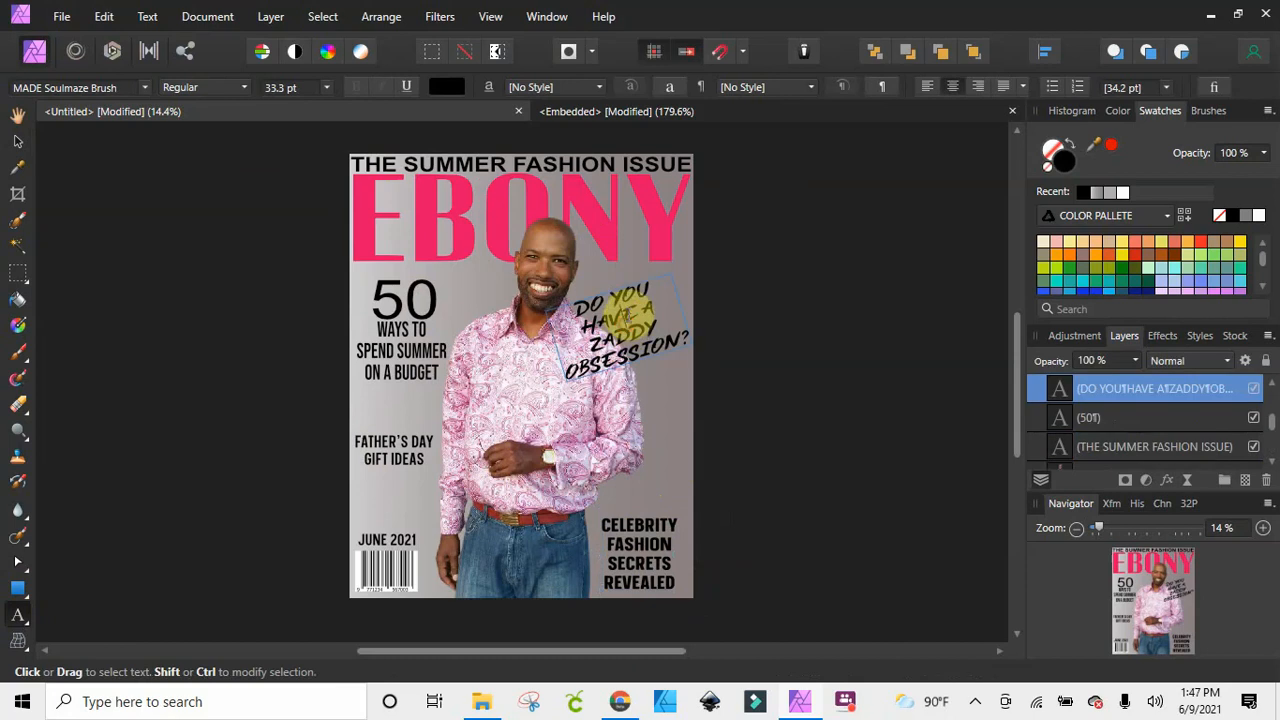
mouse_move(627, 316)
mouse_down()
mouse_move(636, 302)
mouse_move(644, 328)
mouse_up()
click(19, 137)
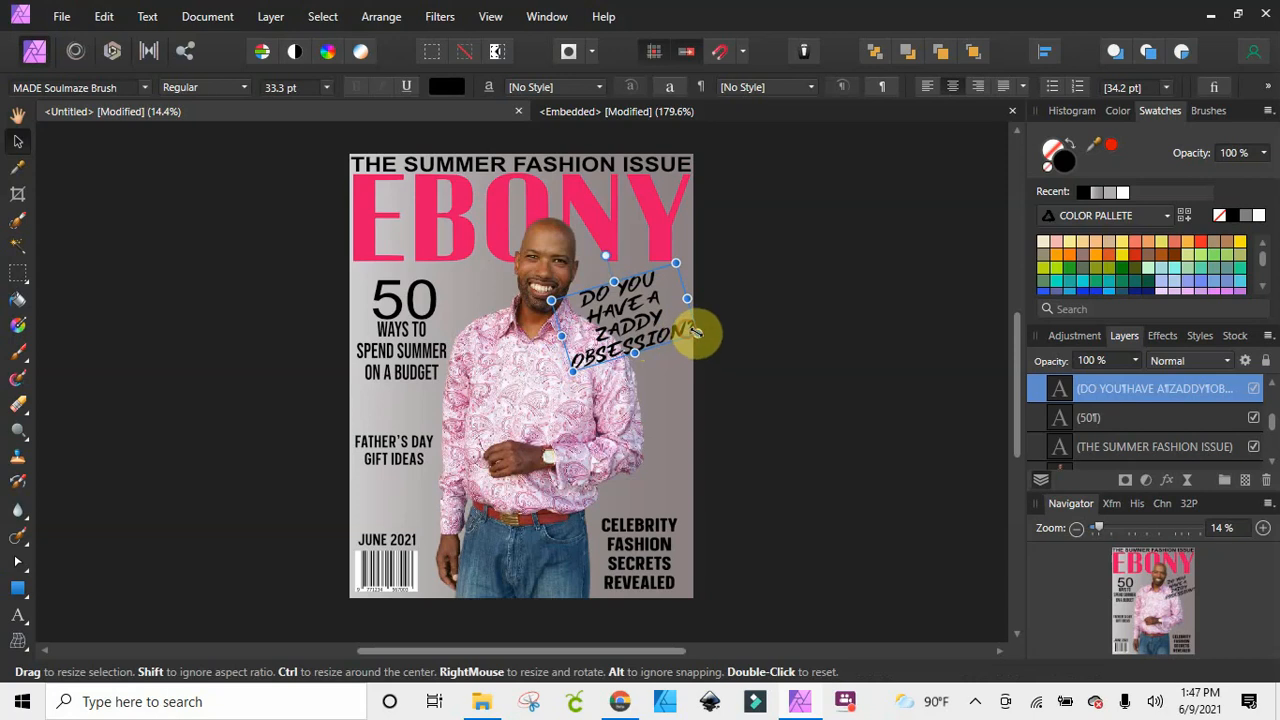
drag(696, 333, 645, 296)
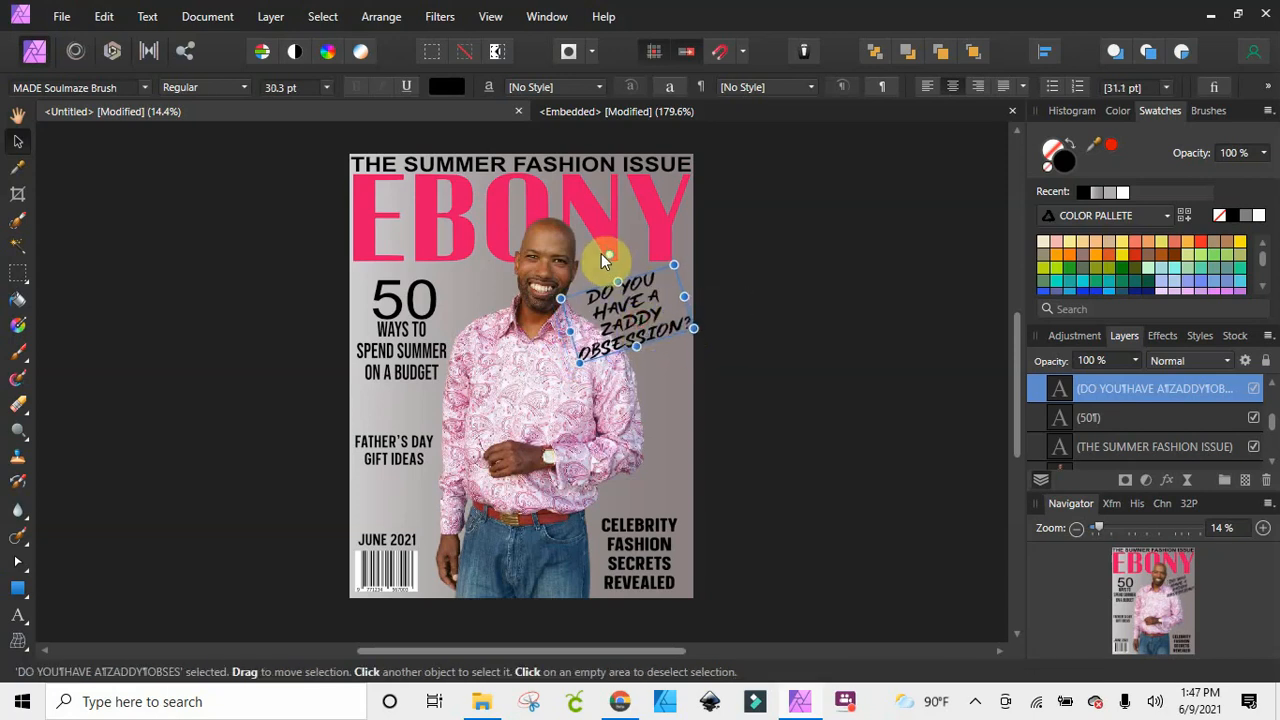
drag(609, 252, 630, 248)
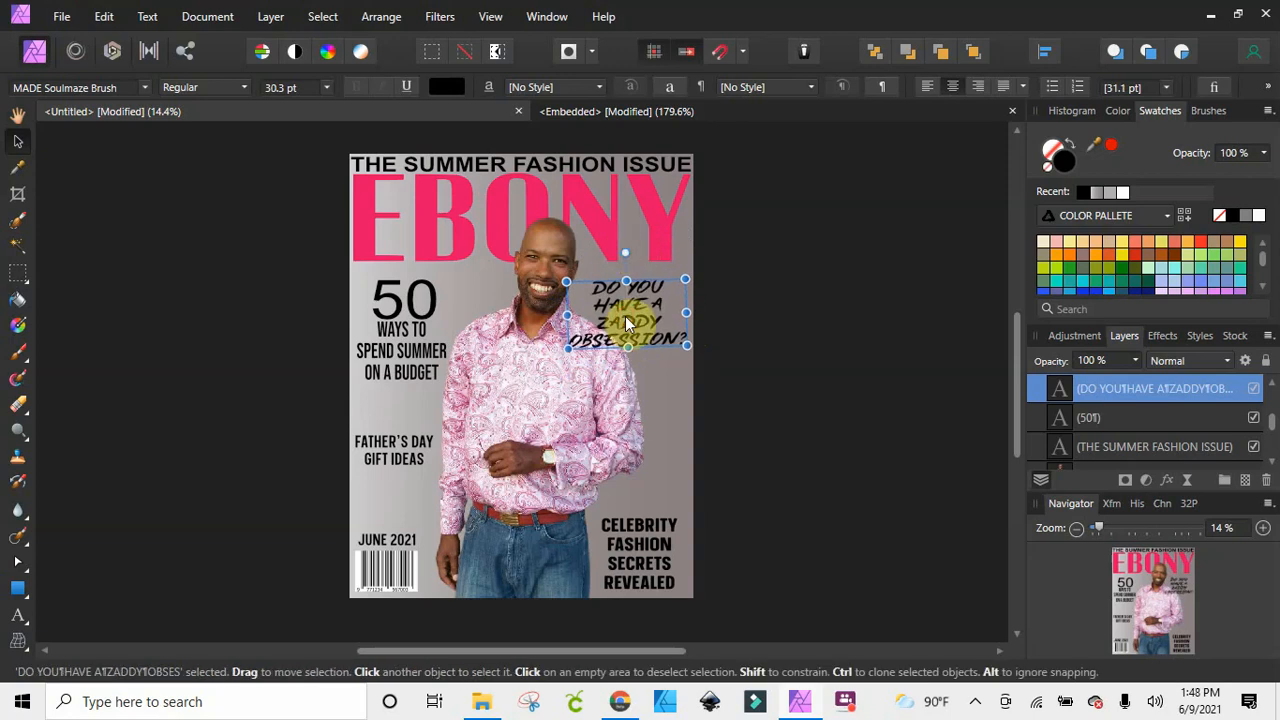
drag(626, 323, 650, 296)
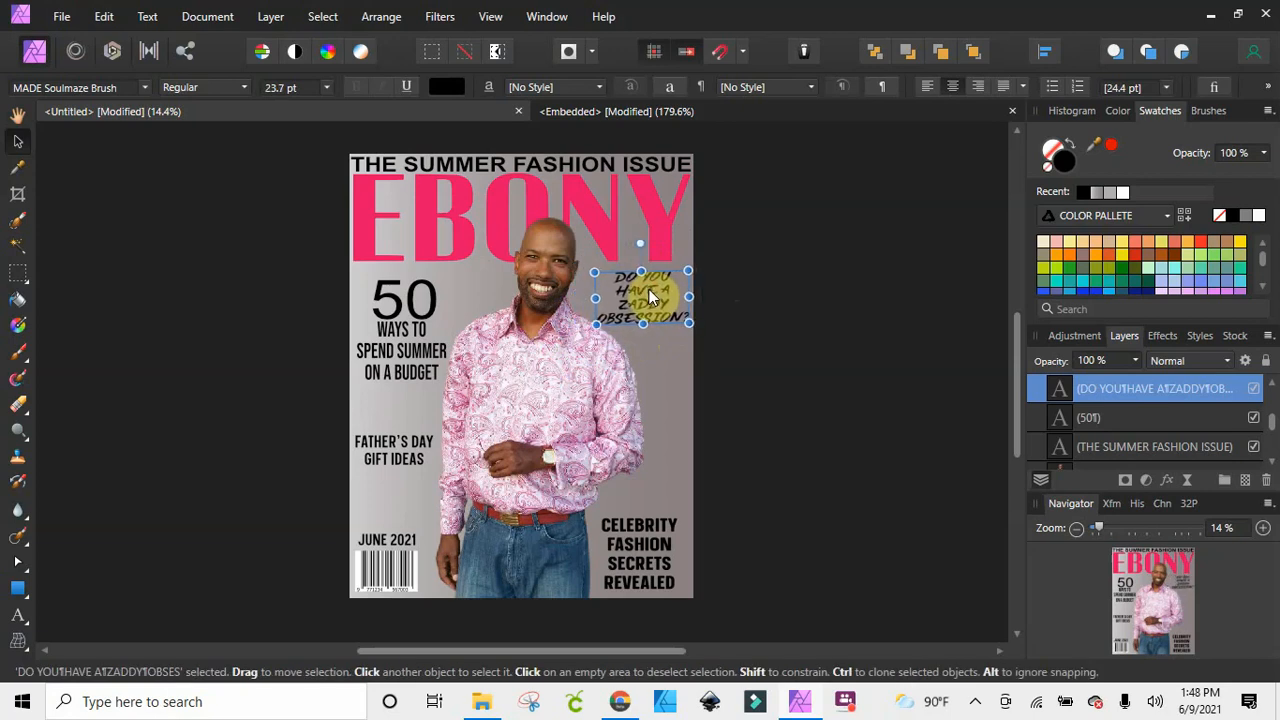
click(797, 323)
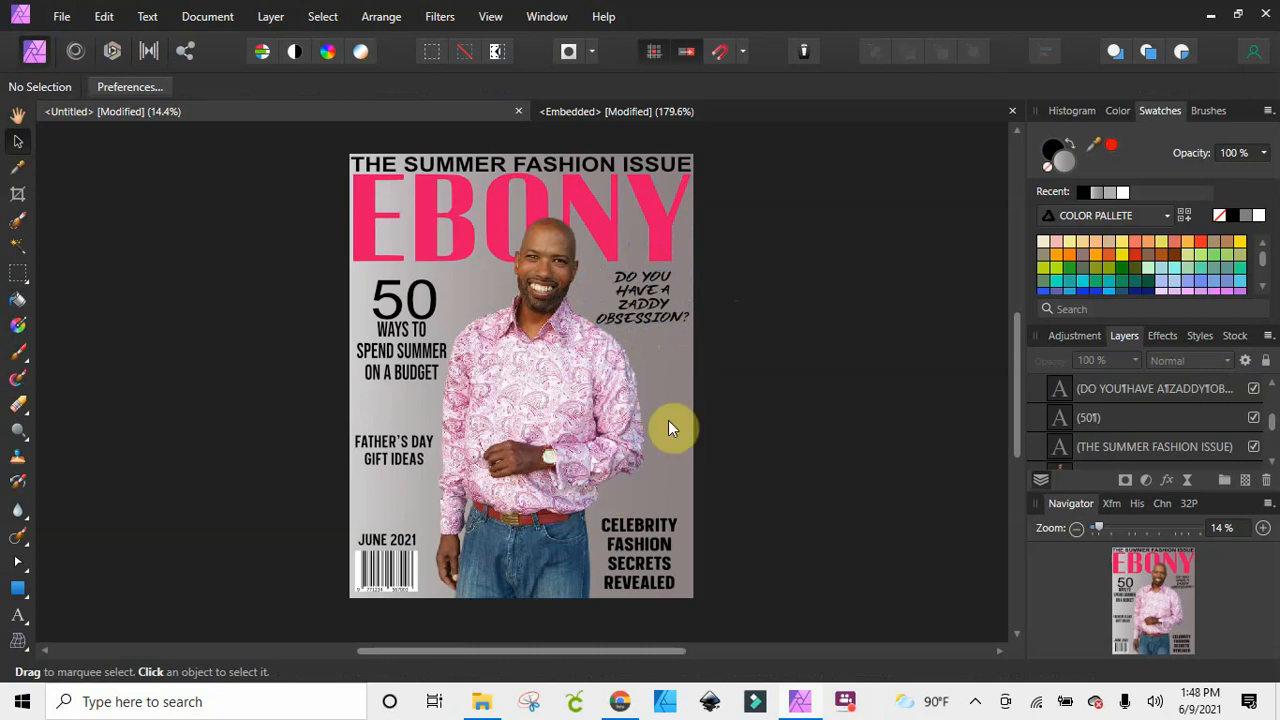
Add artistic text at 35.8 pt beside the man's sleeve, reading "SANDALS / VS / SNEAKERS" on three lines
click(16, 617)
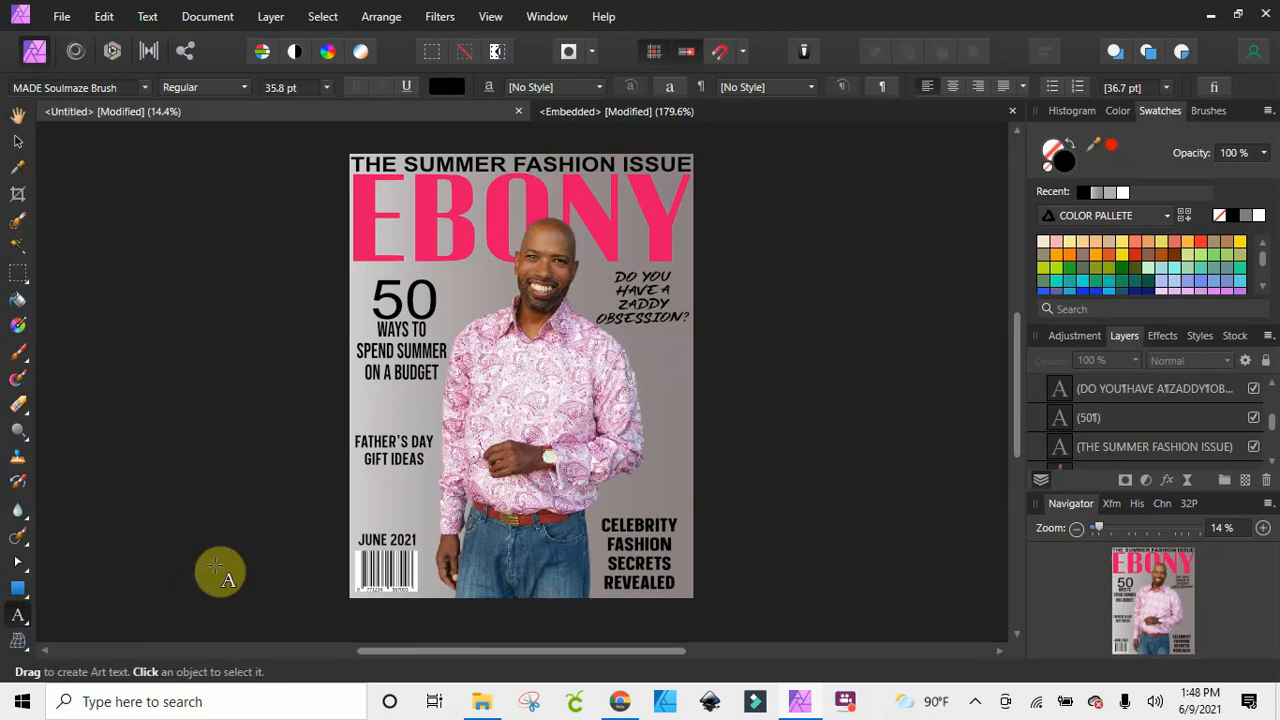
click(645, 424)
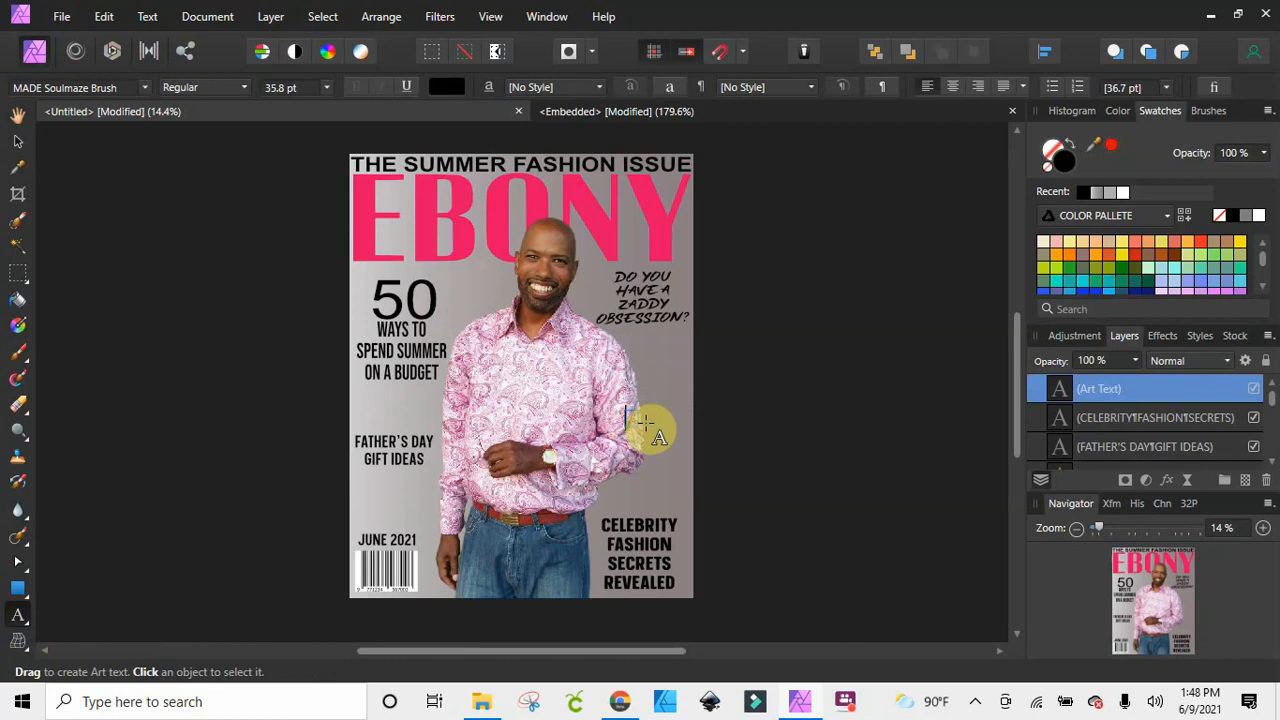
text(SANDALS)
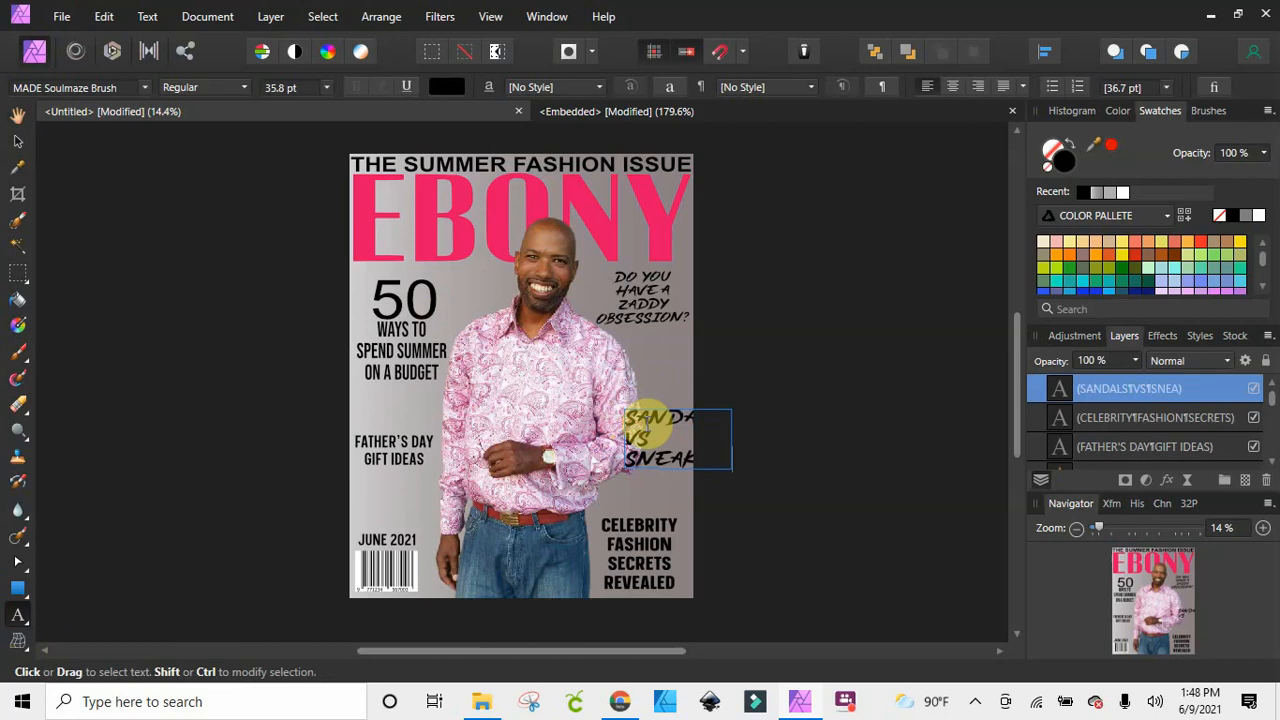
key(Escape)
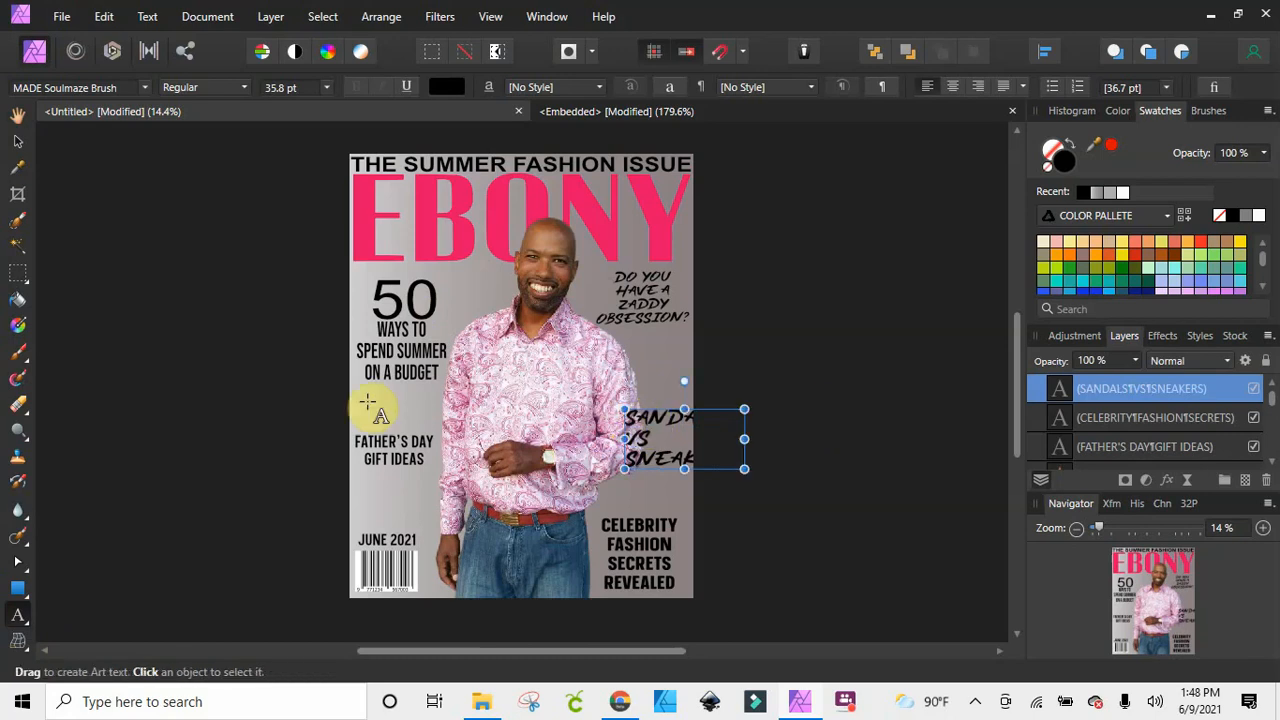
Centre the lines of the SANDALS VS SNEAKERS text and shrink it to about 27.5 pt, moving it up over the sleeve
click(17, 141)
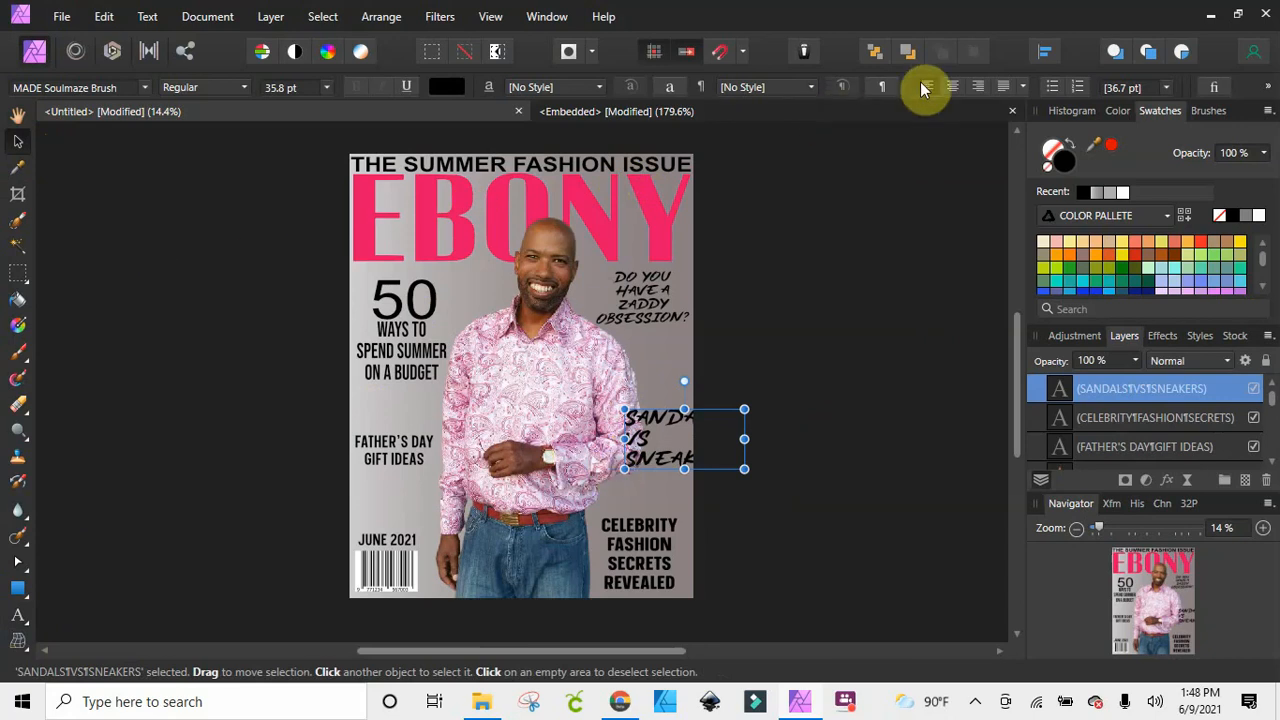
click(961, 86)
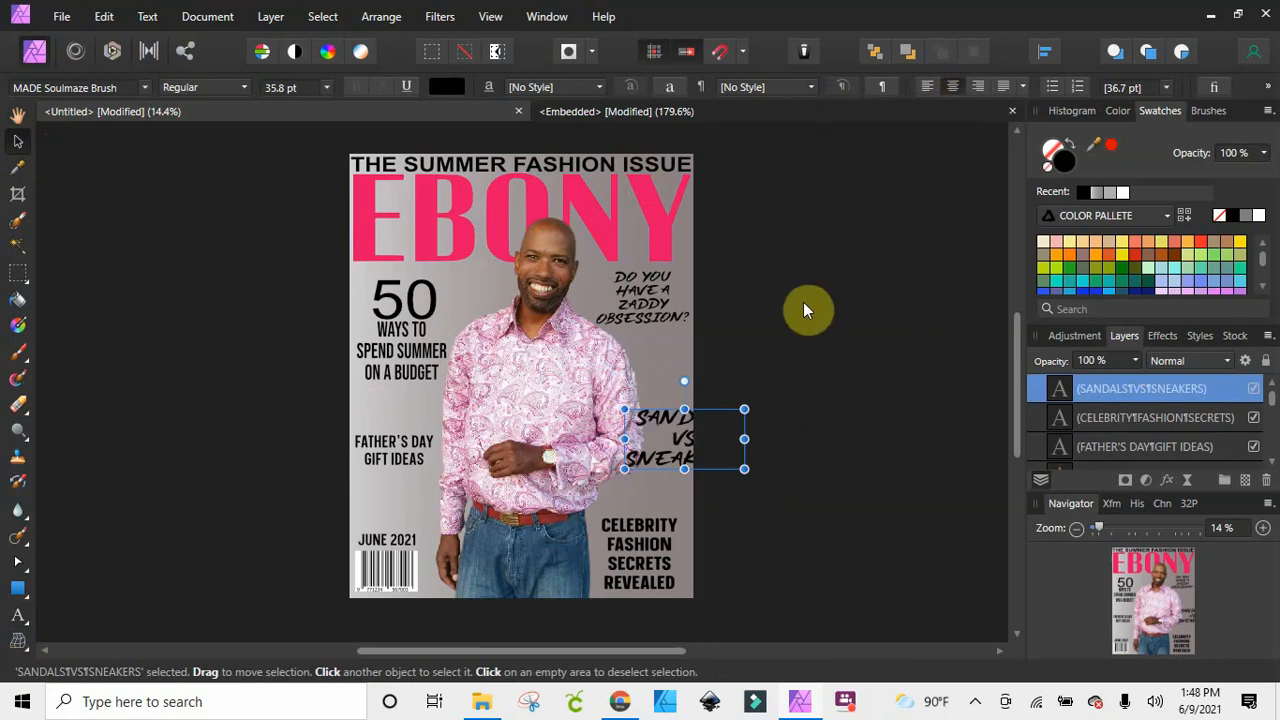
drag(744, 469, 640, 402)
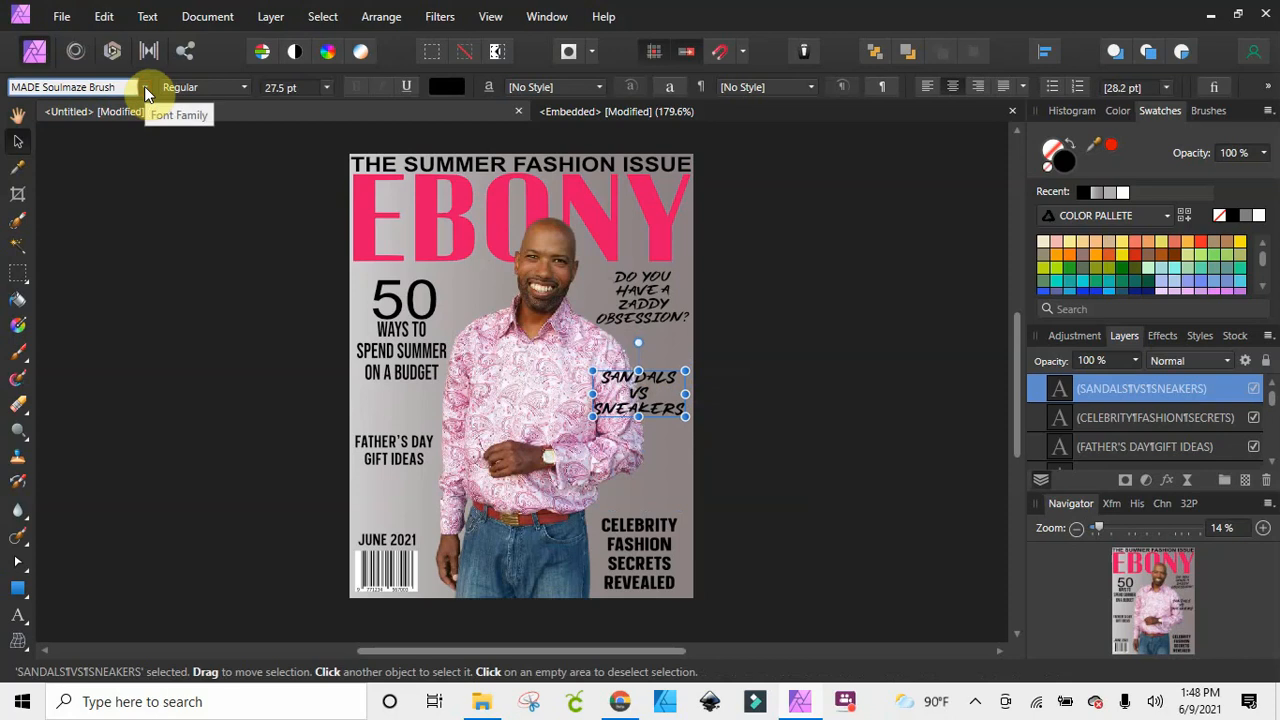
Try Kaushan Script as the font of the SANDALS VS SNEAKERS text
click(145, 87)
scroll(241, 320, down, 2)
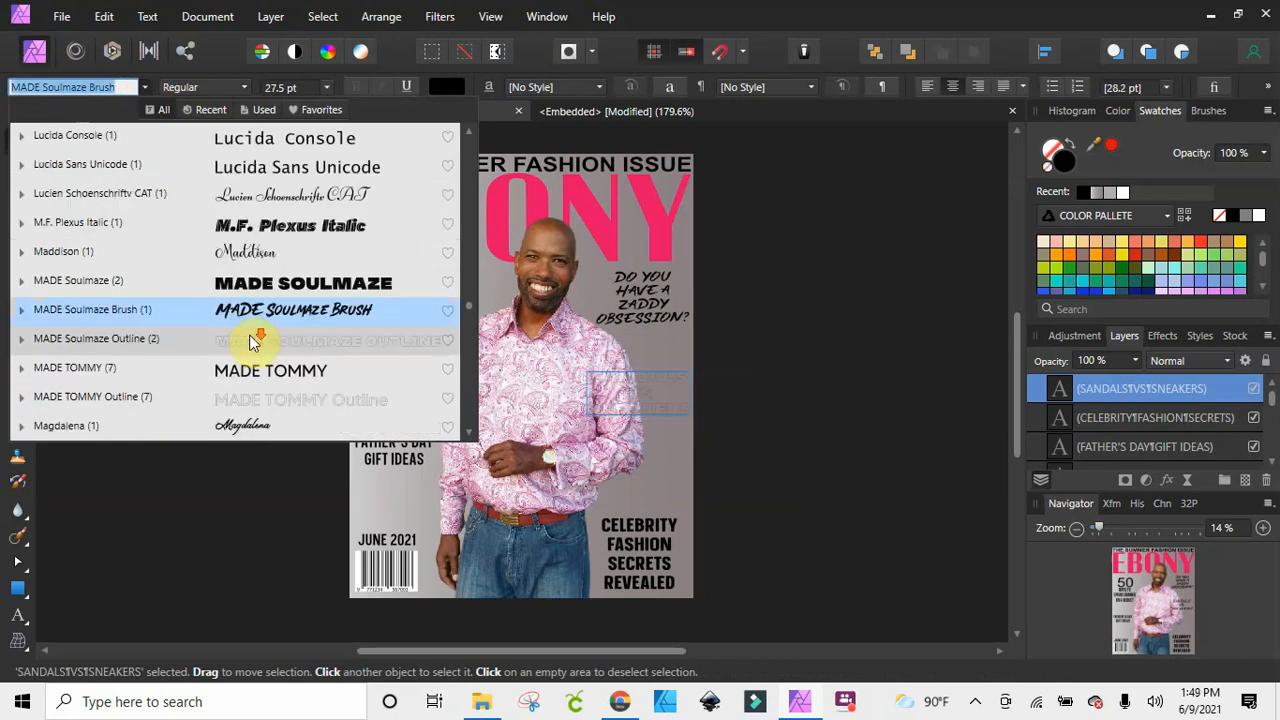
scroll(248, 352, up, 8)
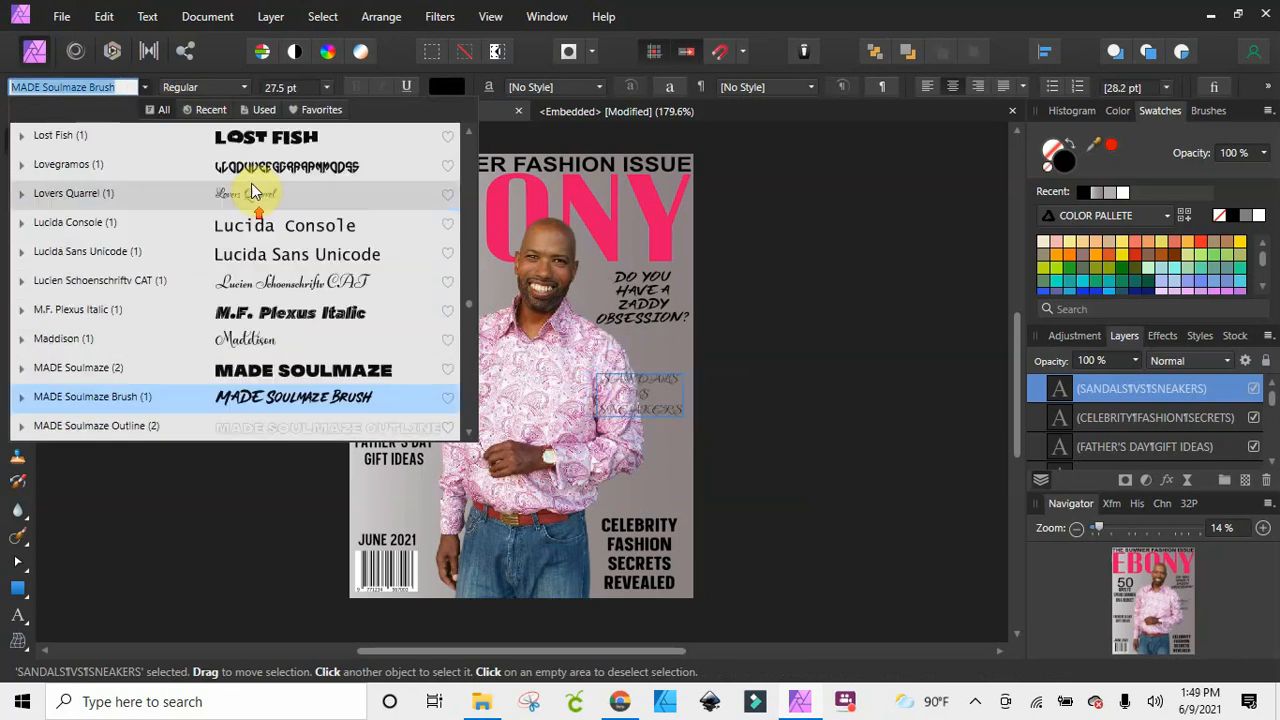
scroll(252, 172, up, 4)
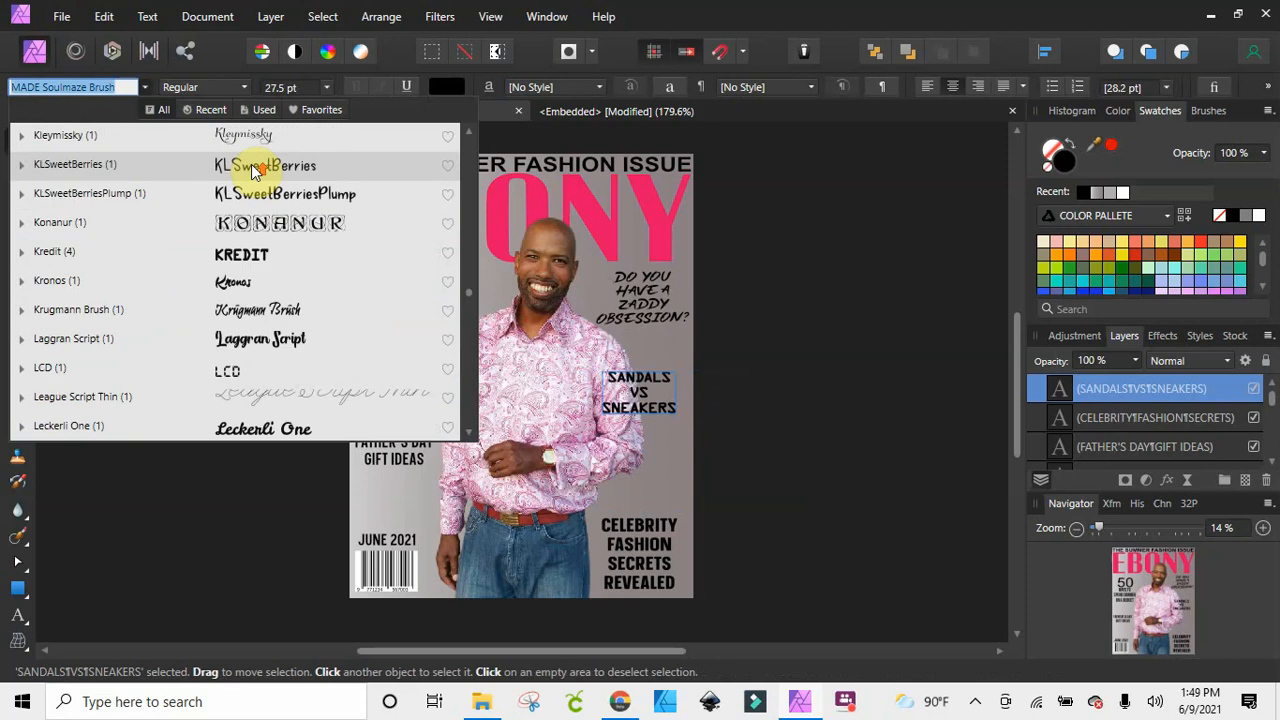
scroll(250, 165, up, 2)
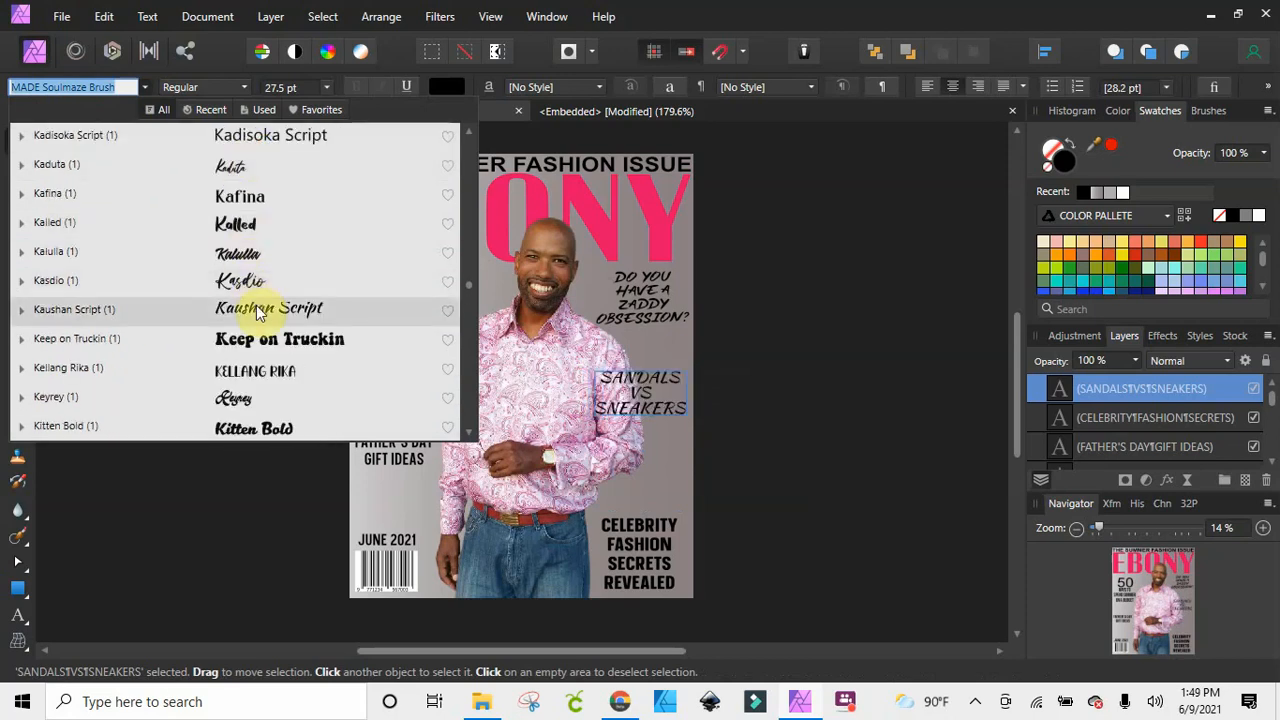
click(258, 311)
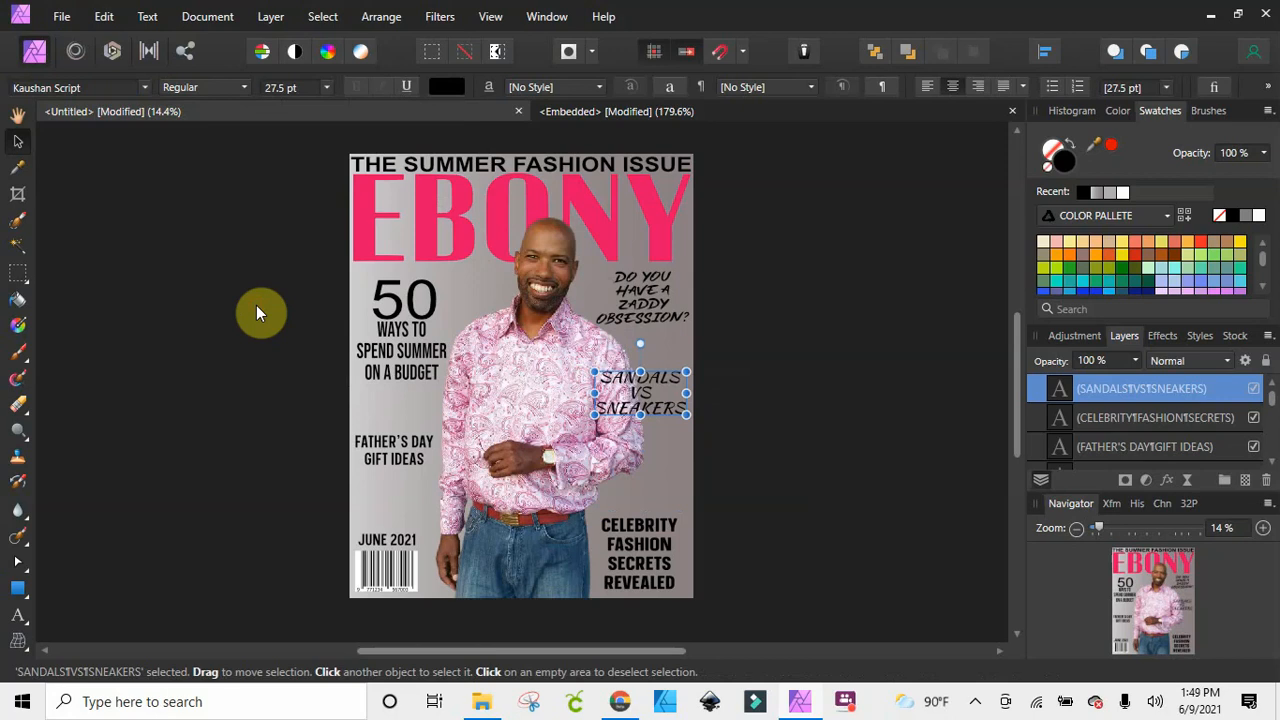
Change the font of the SANDALS VS SNEAKERS text to Impact
click(146, 88)
scroll(143, 249, up, 8)
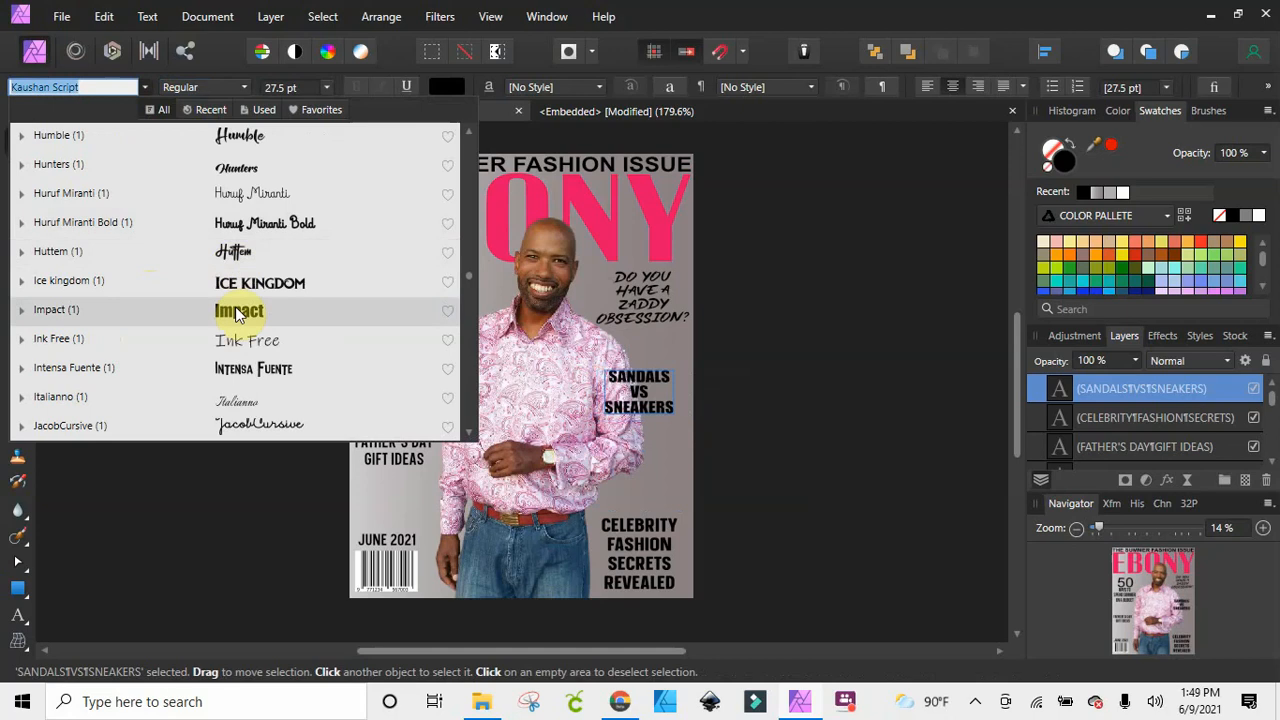
click(238, 312)
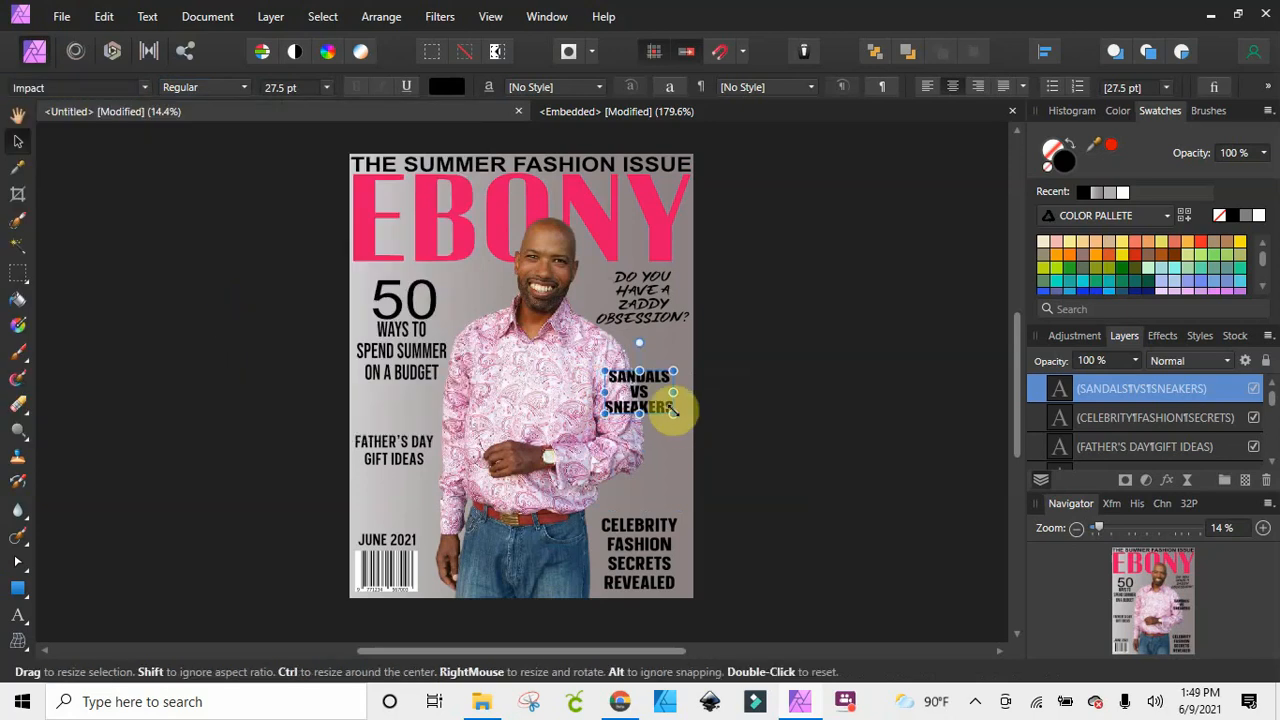
Shrink the SANDALS VS SNEAKERS text to about 21.2 pt and tilt it counter-clockwise beside the sleeve
mouse_move(672, 411)
mouse_down()
mouse_move(686, 429)
mouse_move(647, 403)
mouse_move(674, 434)
mouse_move(660, 407)
mouse_up()
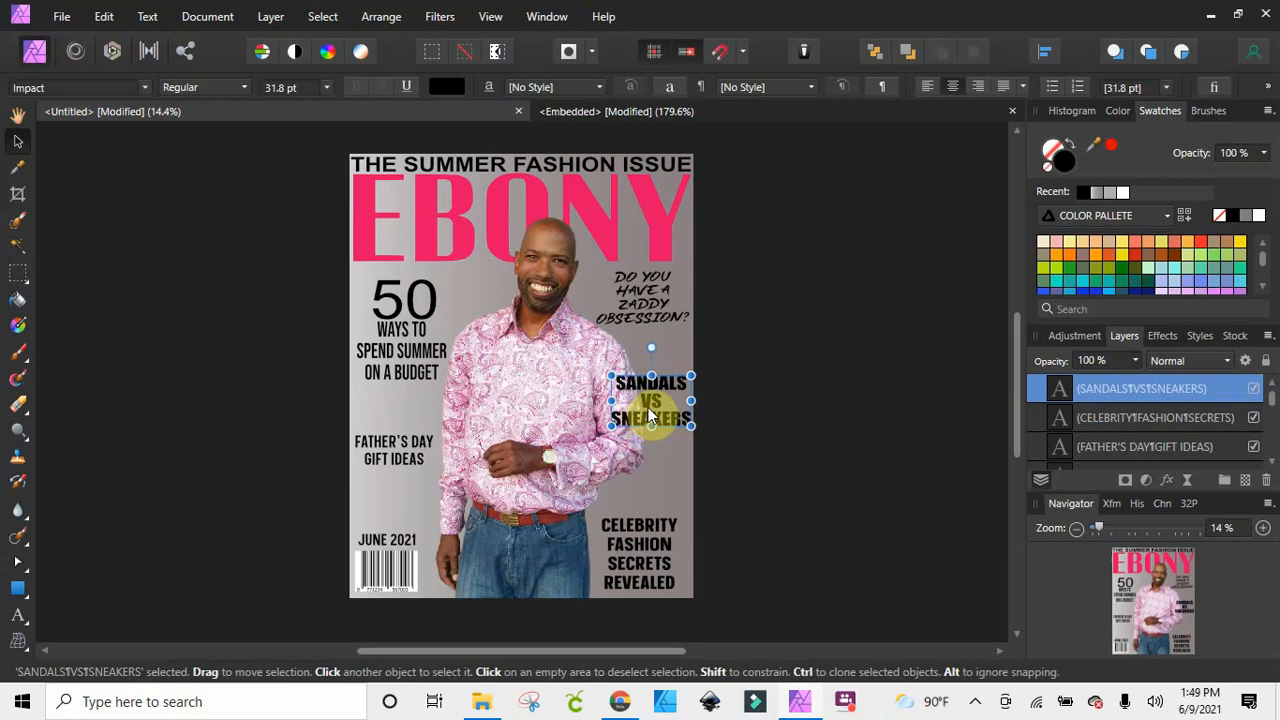
mouse_move(690, 420)
mouse_down()
mouse_move(656, 401)
mouse_move(665, 484)
mouse_move(668, 422)
mouse_up()
drag(653, 368, 622, 367)
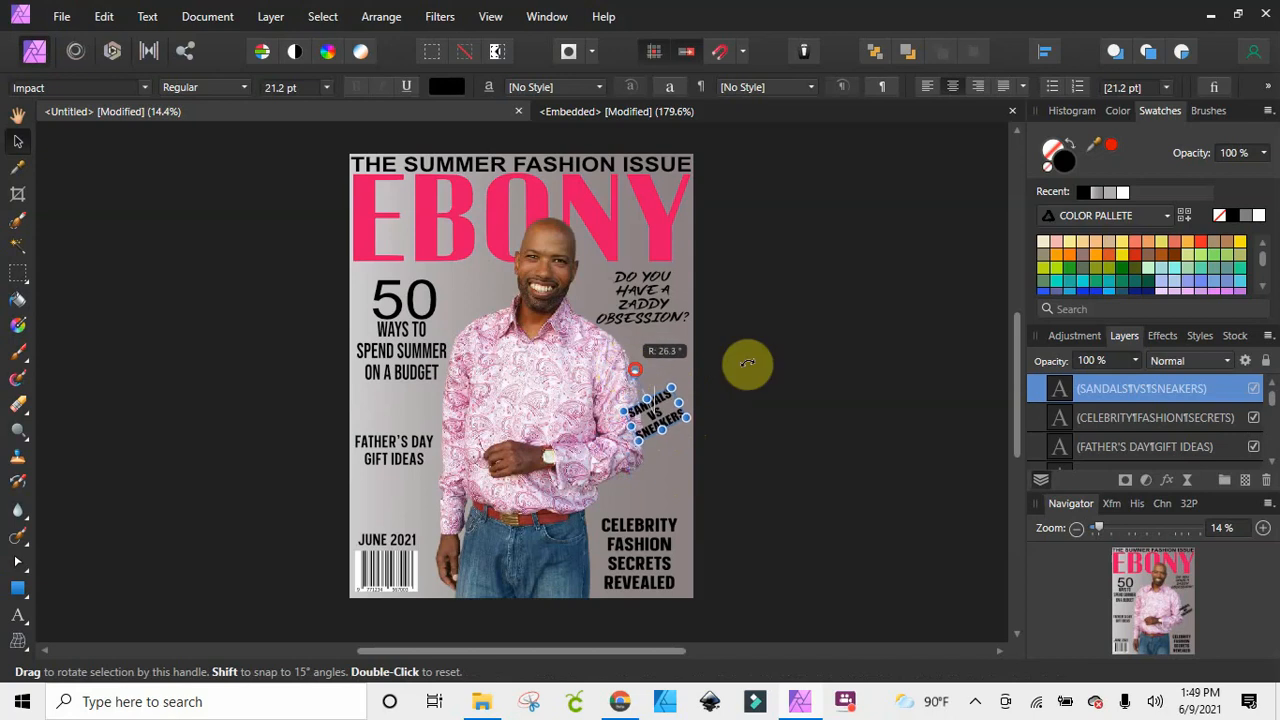
click(758, 368)
Enlarge the tilted SANDALS VS SNEAKERS text to about 25.5 pt and shift it left across the sleeve's outer edge
drag(667, 424, 735, 381)
click(653, 396)
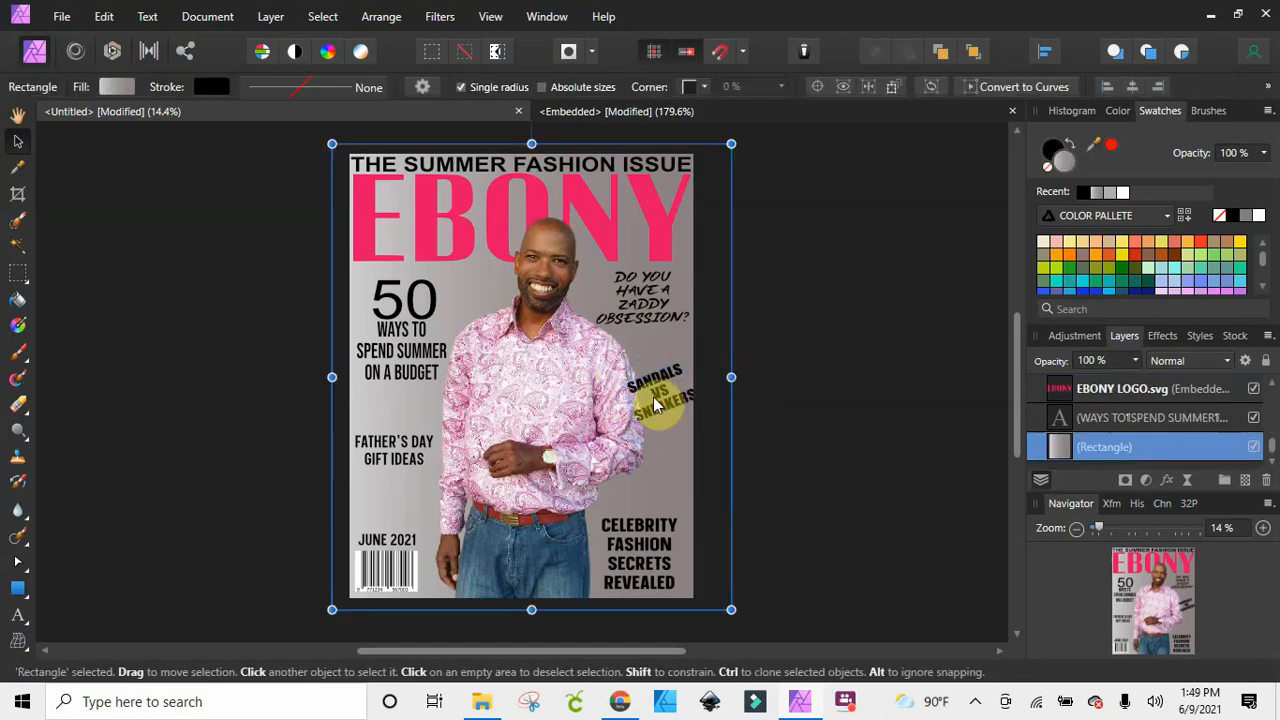
click(652, 395)
drag(660, 396, 648, 398)
click(740, 406)
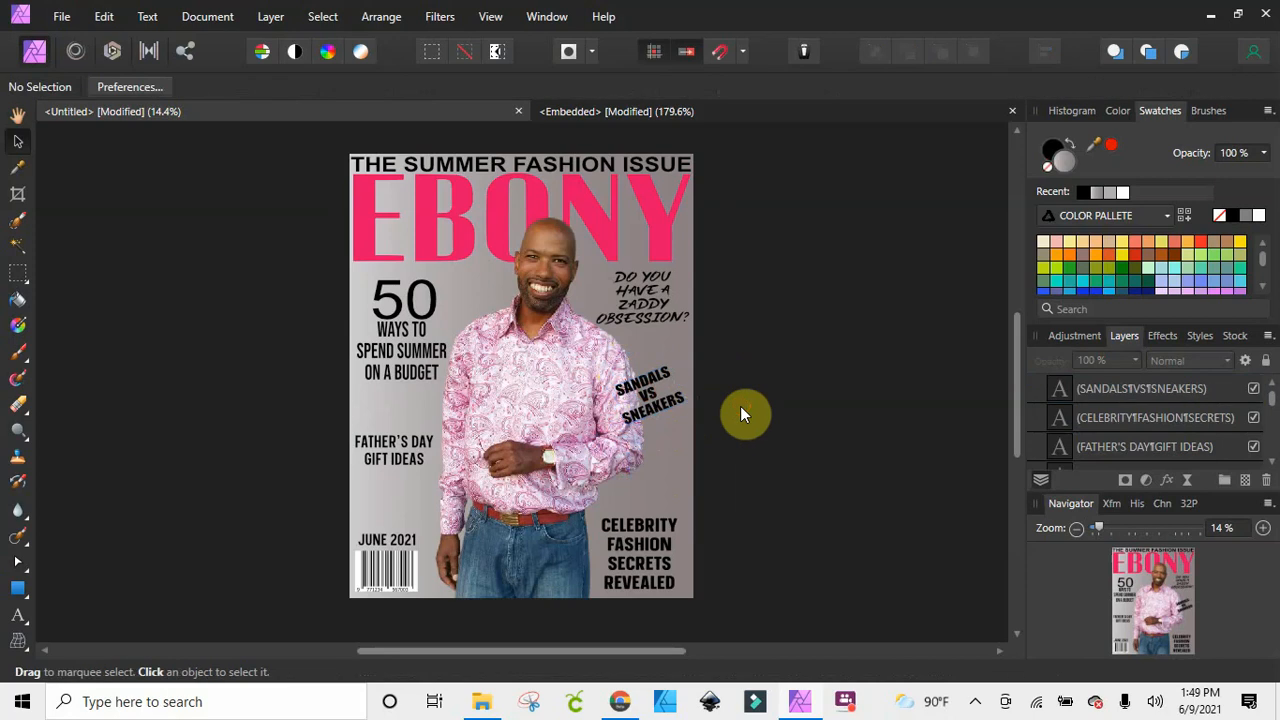
Nudge the tilted SANDALS VS SNEAKERS text slightly further onto the sleeve and enlarge it a little
mouse_move(650, 405)
mouse_down()
mouse_move(658, 485)
mouse_move(648, 400)
mouse_move(648, 412)
mouse_up()
click(733, 372)
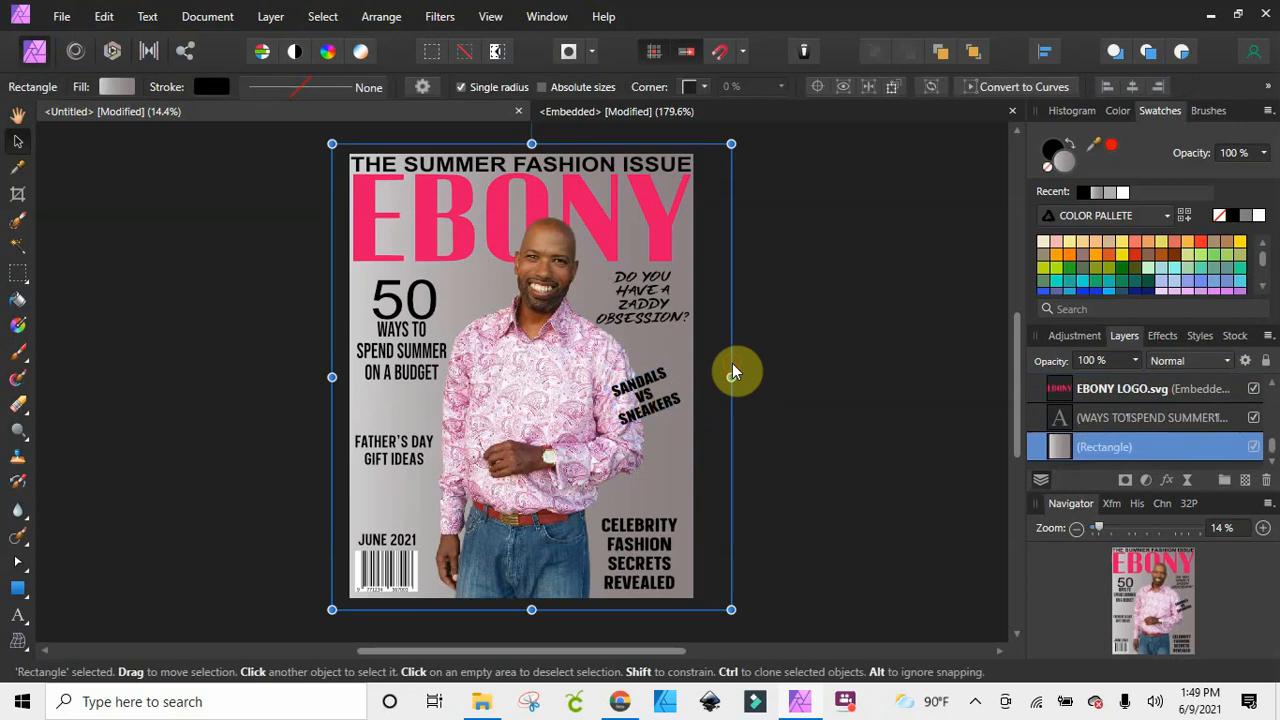
click(806, 343)
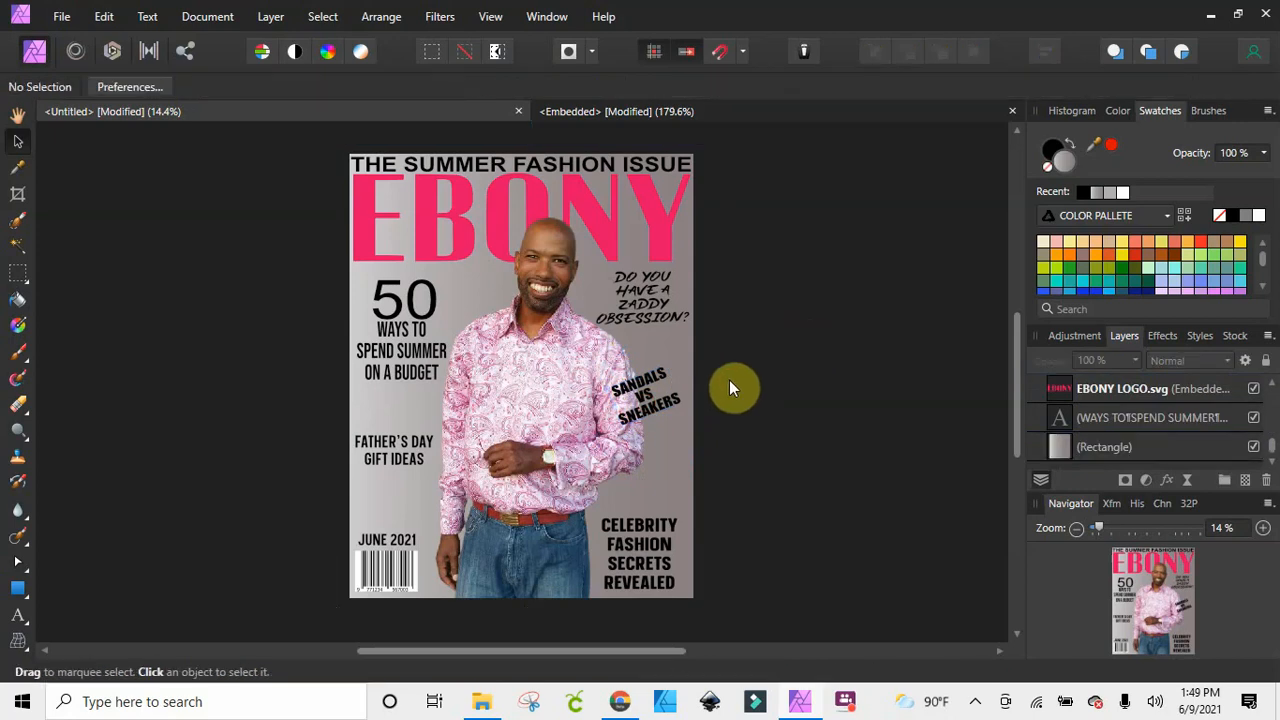
click(663, 395)
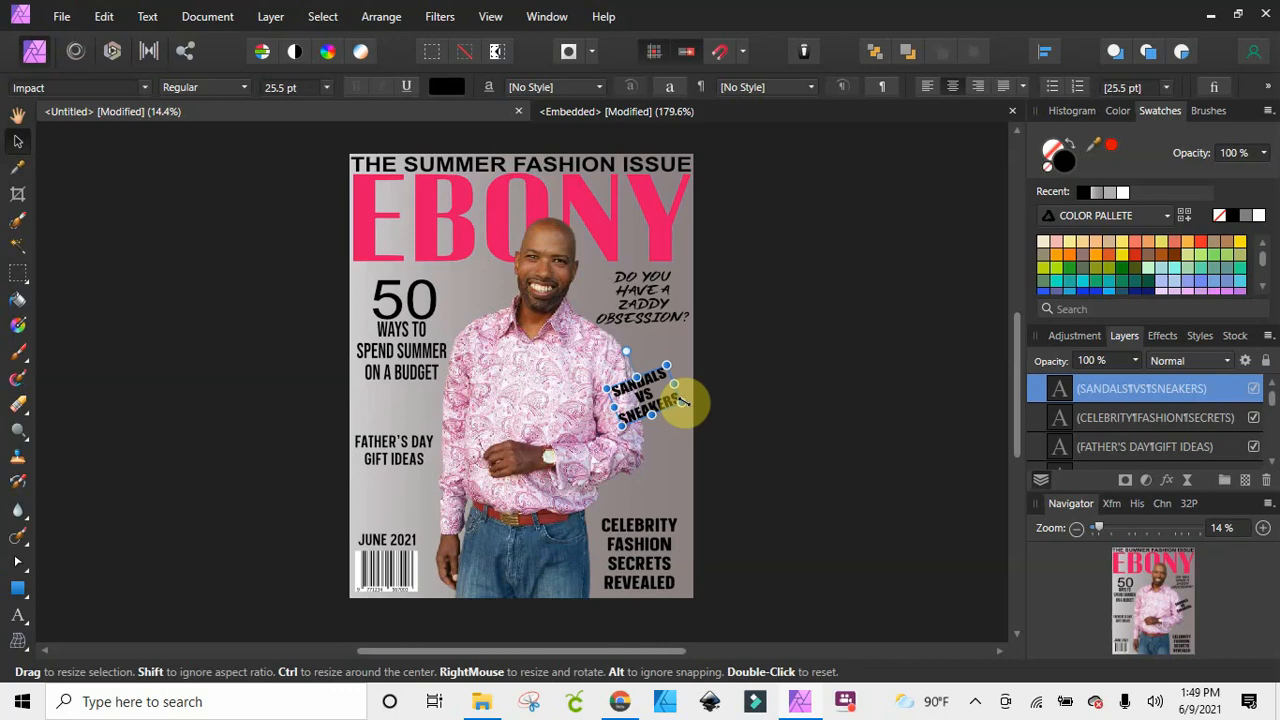
drag(683, 402, 691, 405)
click(783, 380)
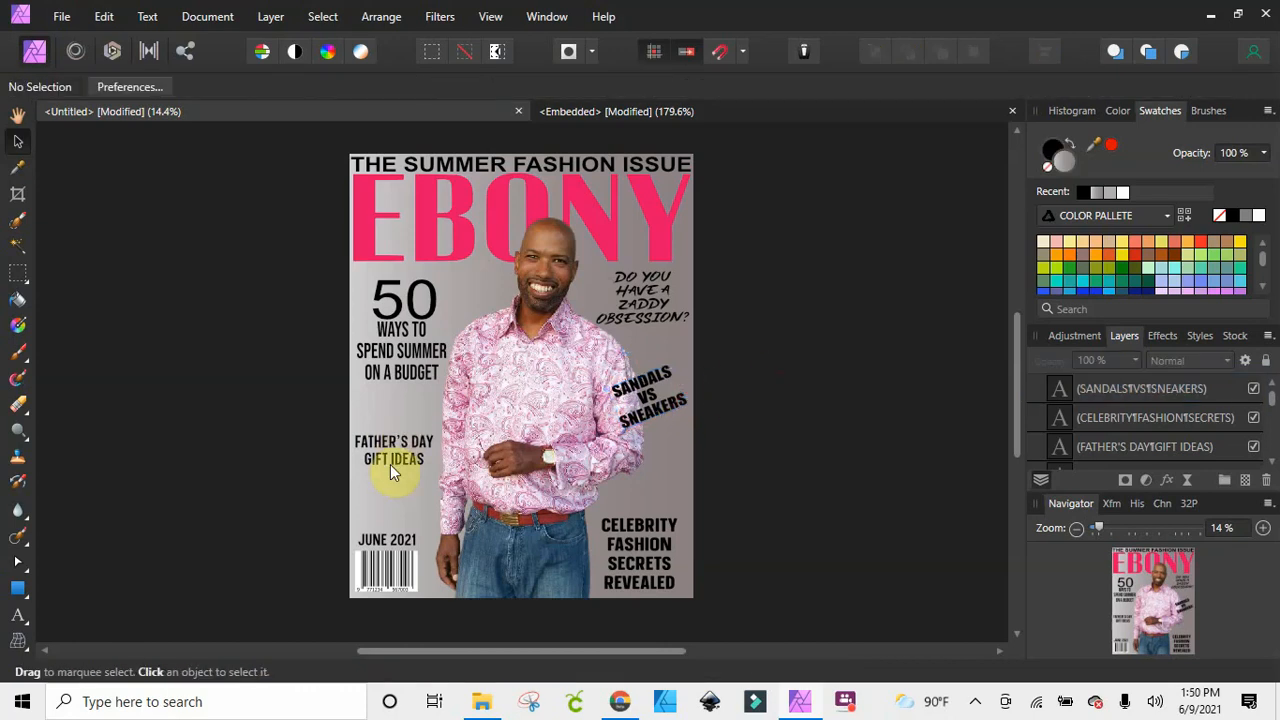
Lower the FATHER'S DAY GIFT IDEAS text slightly toward the issue date, and select the JUNE 2021 text above the barcode
drag(391, 450, 391, 466)
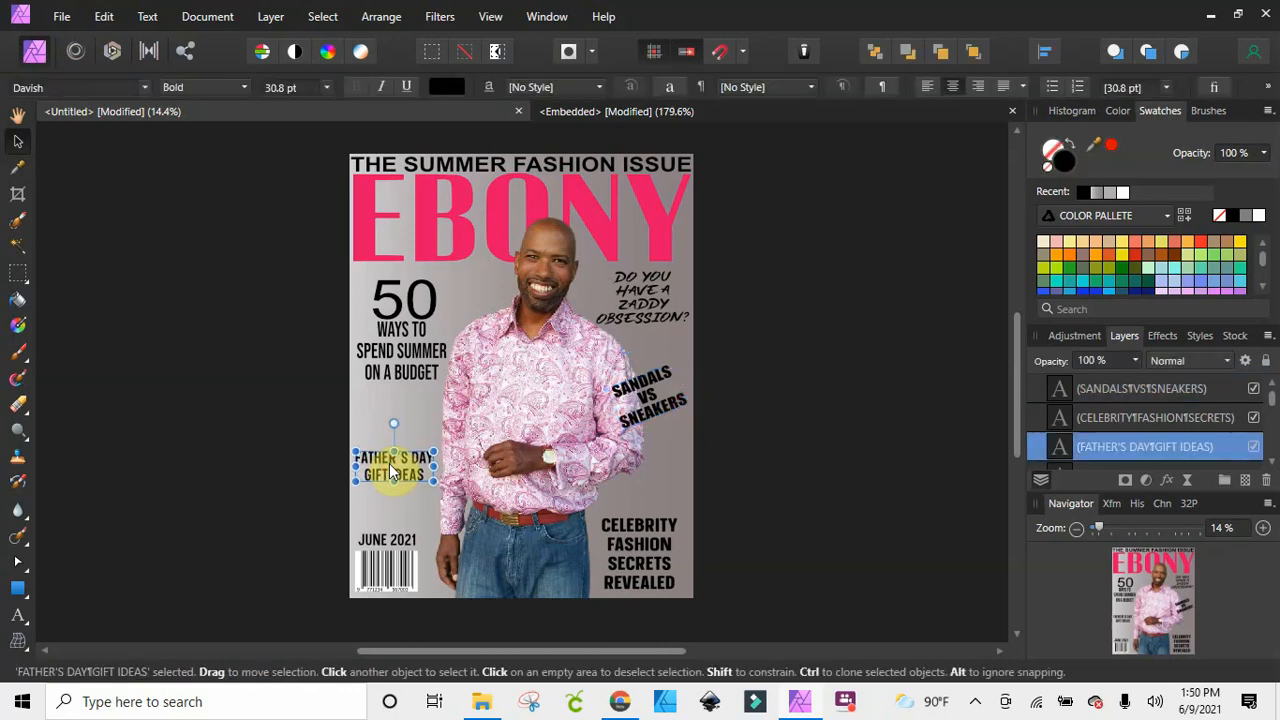
click(396, 548)
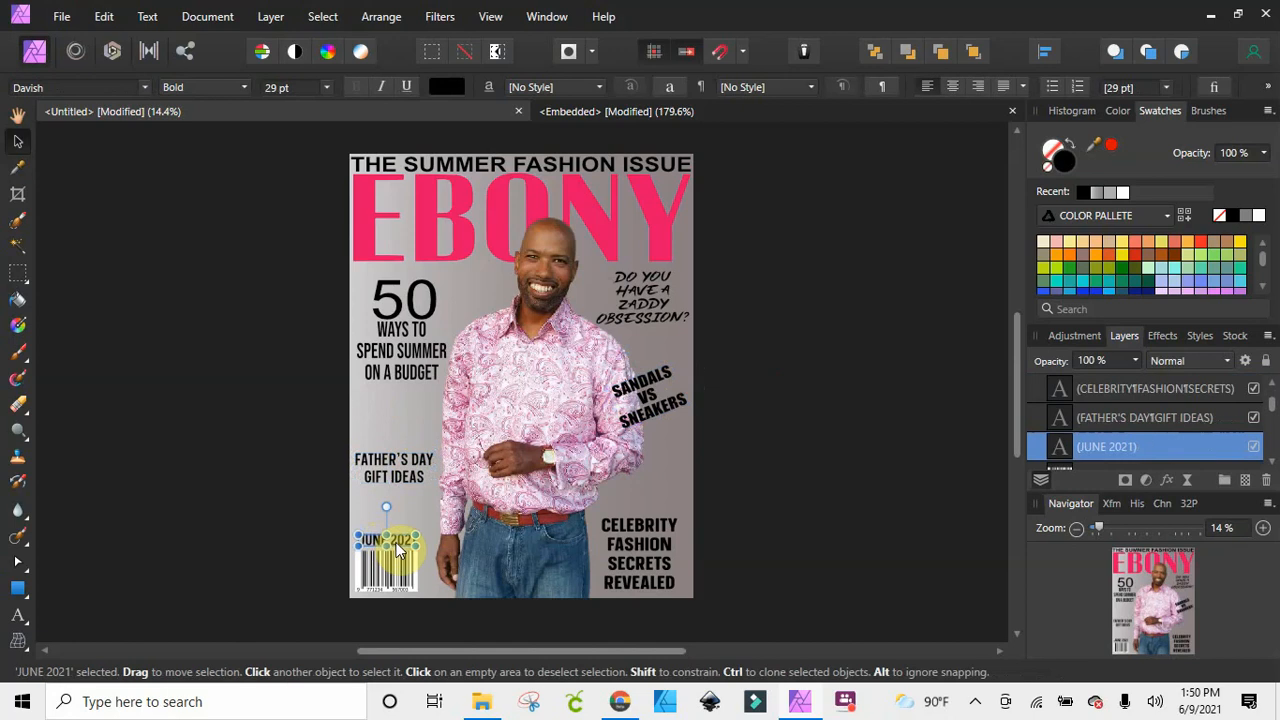
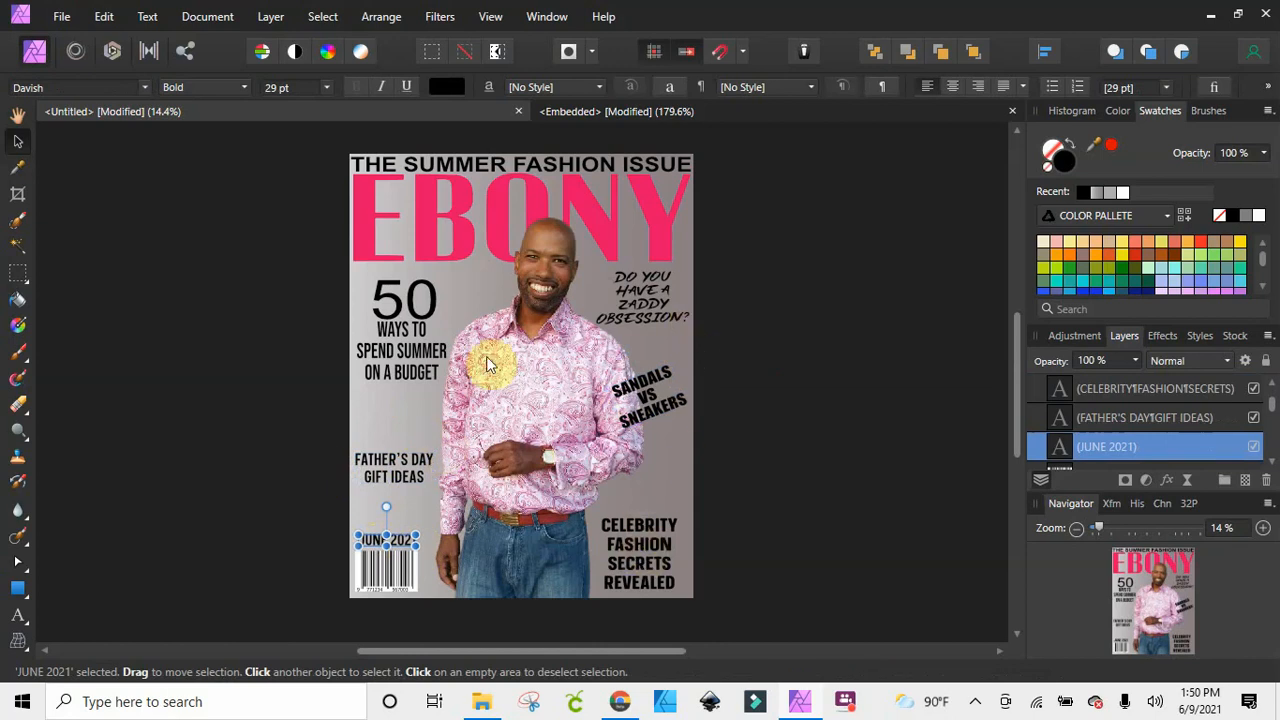
click(556, 165)
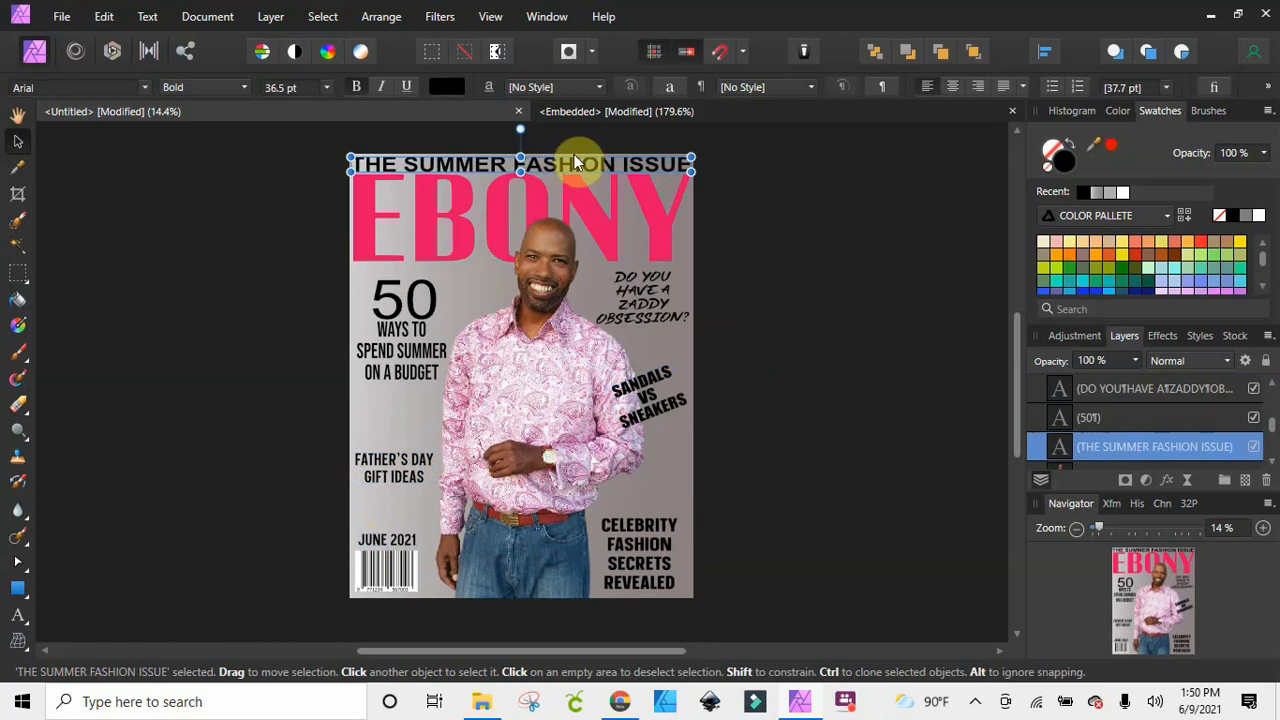
click(760, 259)
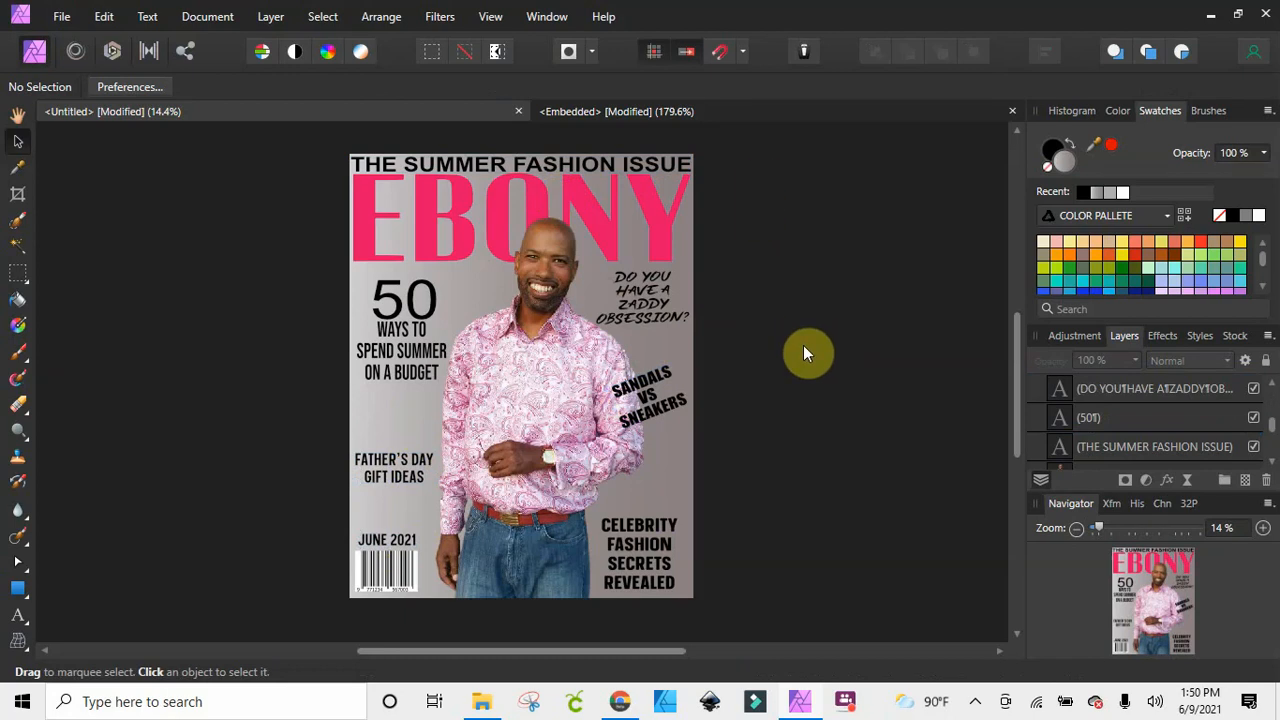
Try white and then the logo's pink as the color of the tilted SANDALS VS SNEAKERS text
click(645, 395)
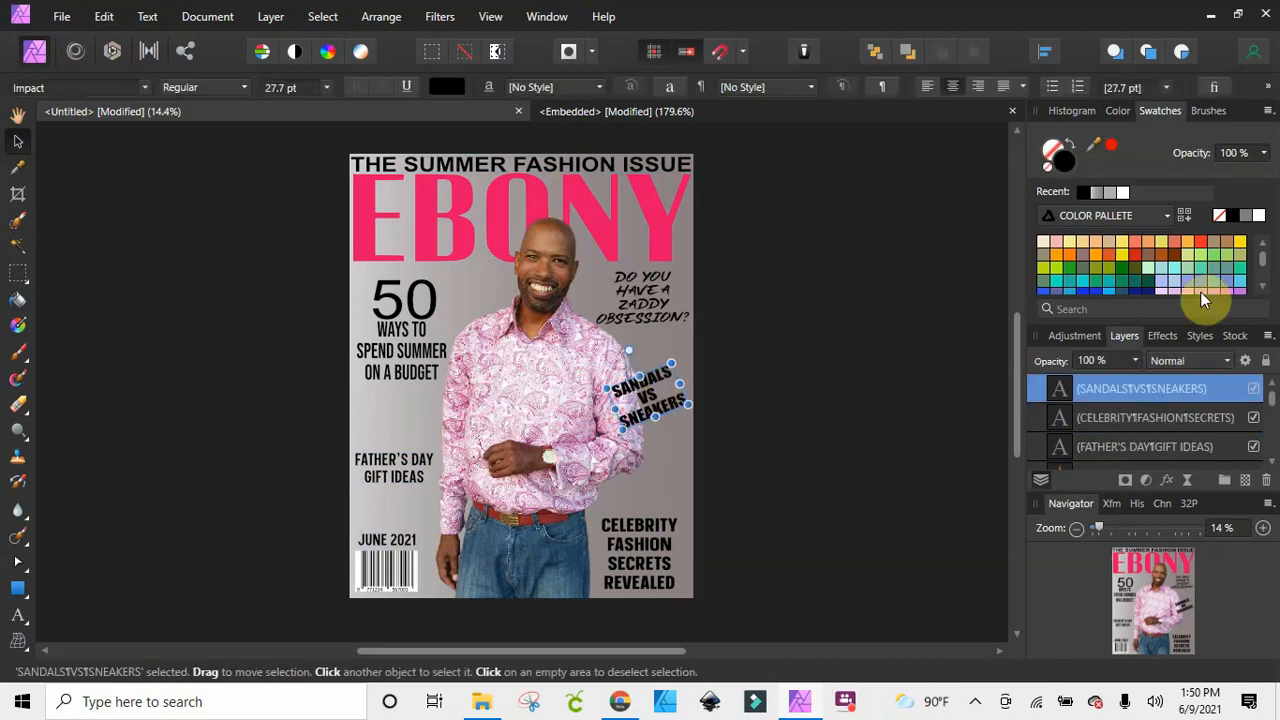
click(1258, 215)
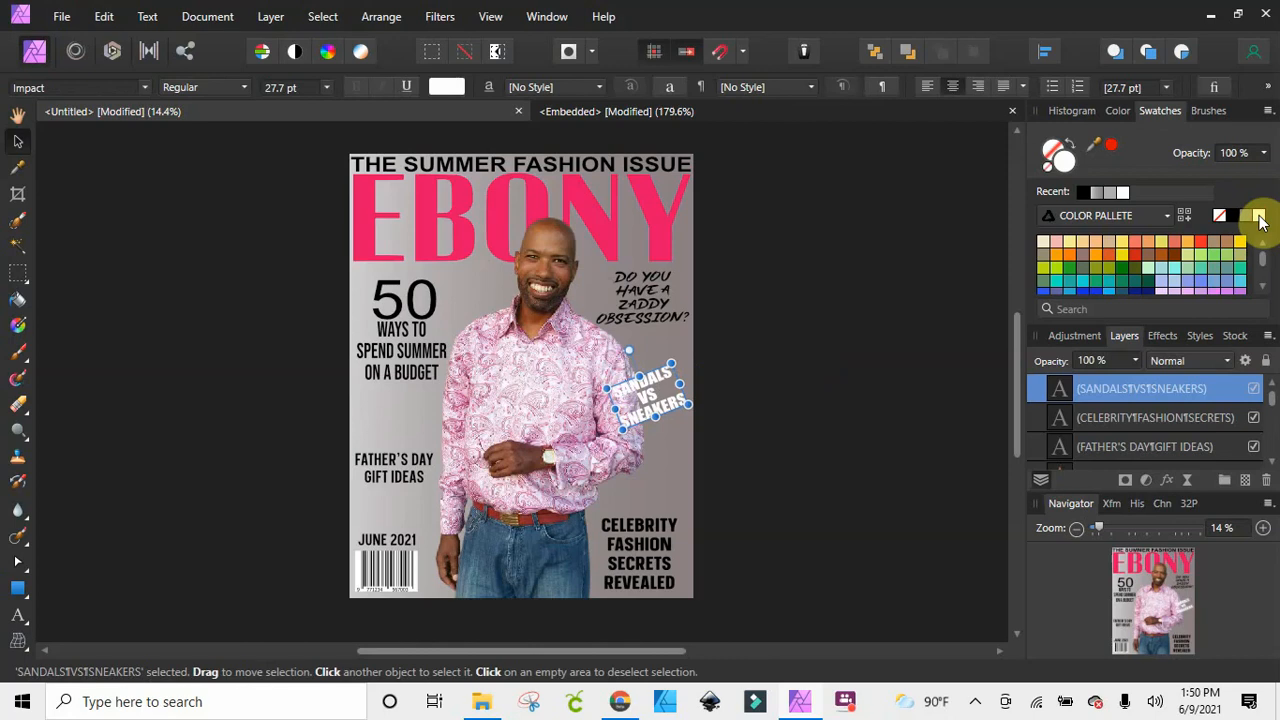
scroll(1245, 277, down, 3)
click(1240, 272)
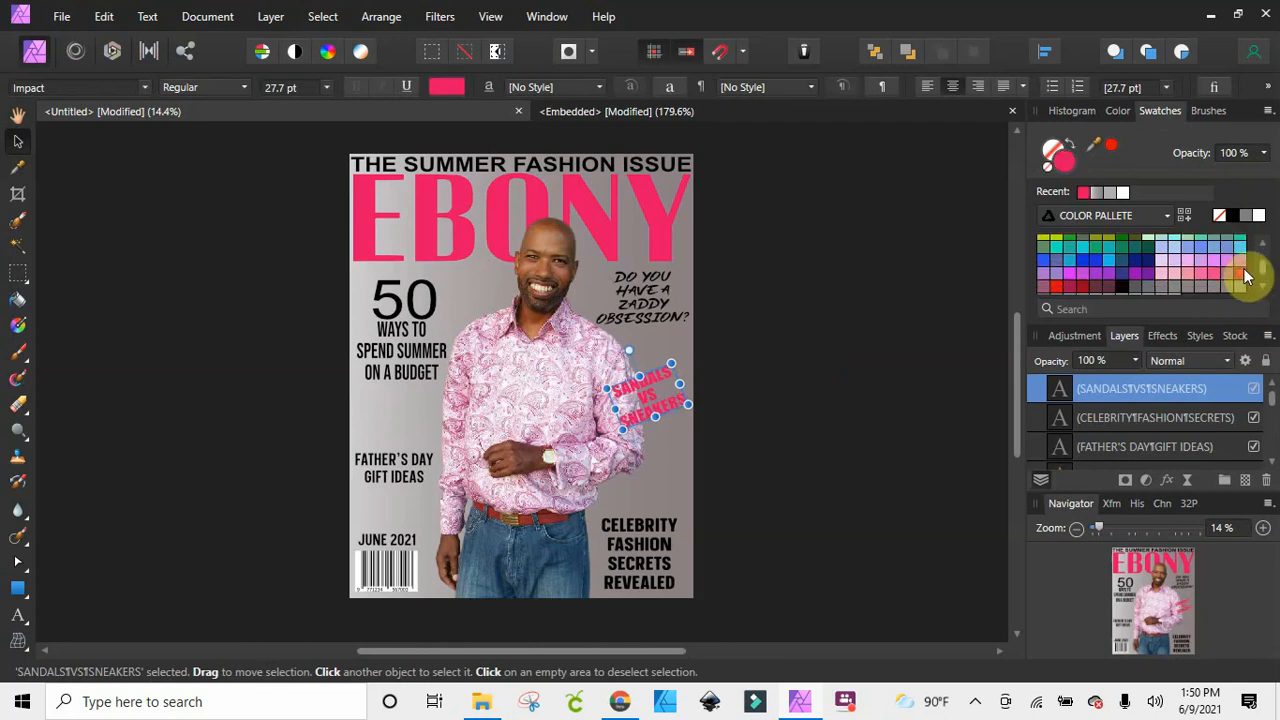
Try the logo's pink on the CELEBRITY FASHION SECRETS REVEALED text
click(666, 536)
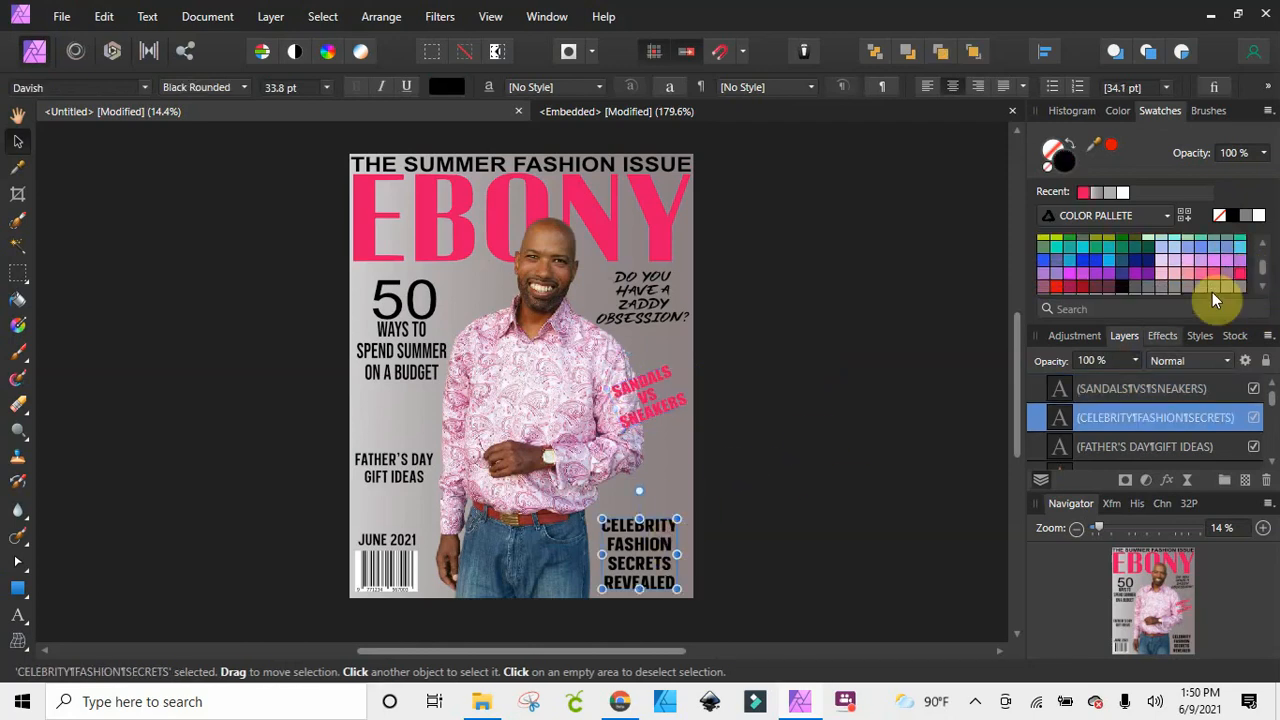
click(1240, 272)
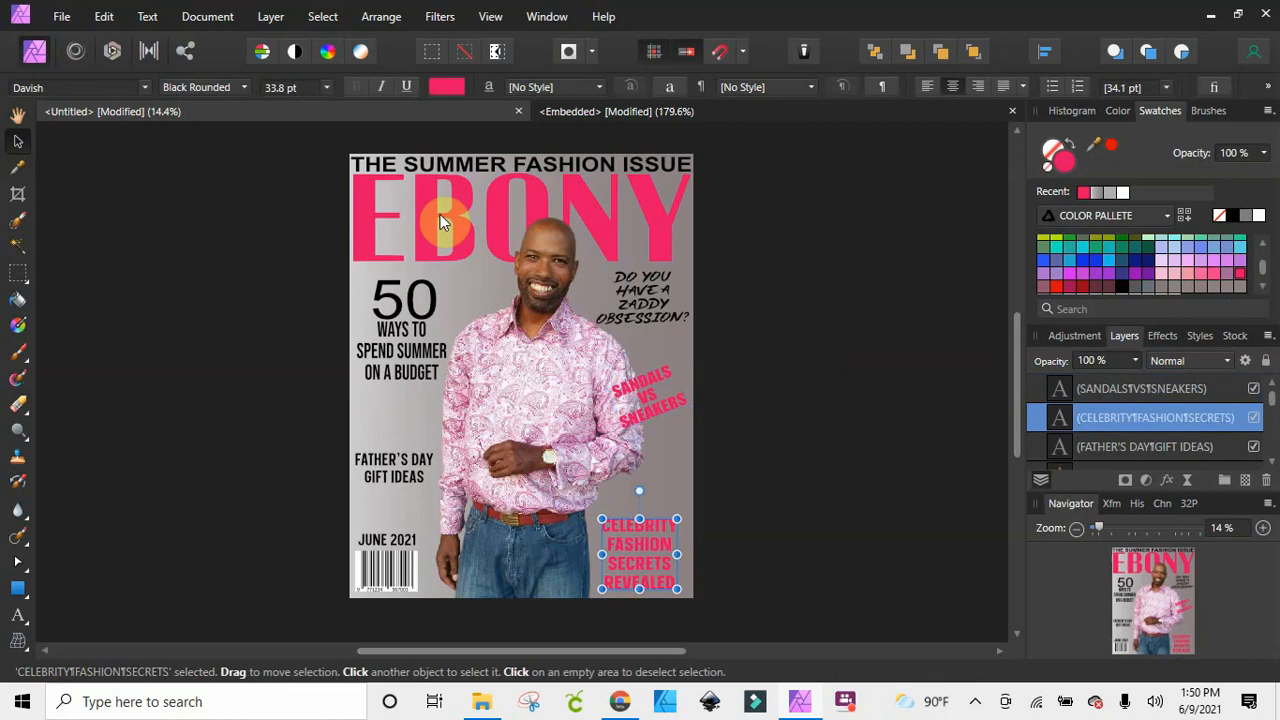
click(806, 497)
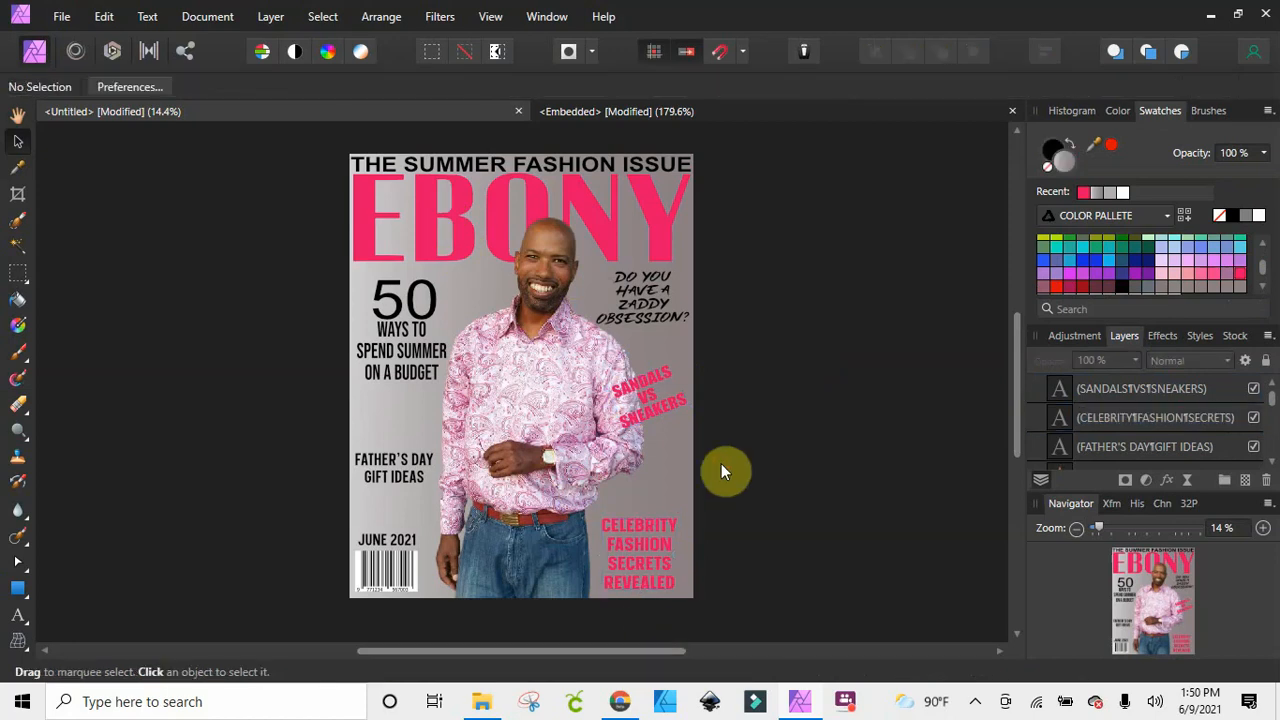
Try white again on SANDALS VS SNEAKERS, and return it and the CELEBRITY FASHION SECRETS REVEALED text to black
click(630, 395)
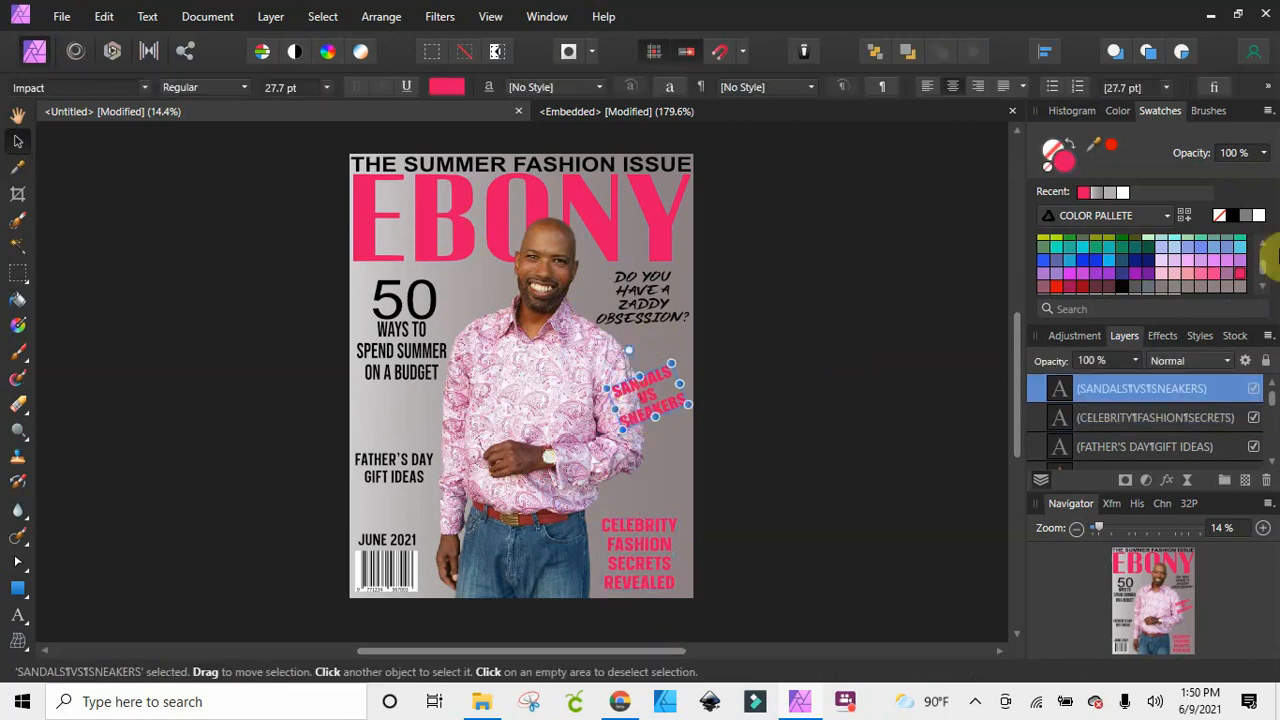
click(1262, 214)
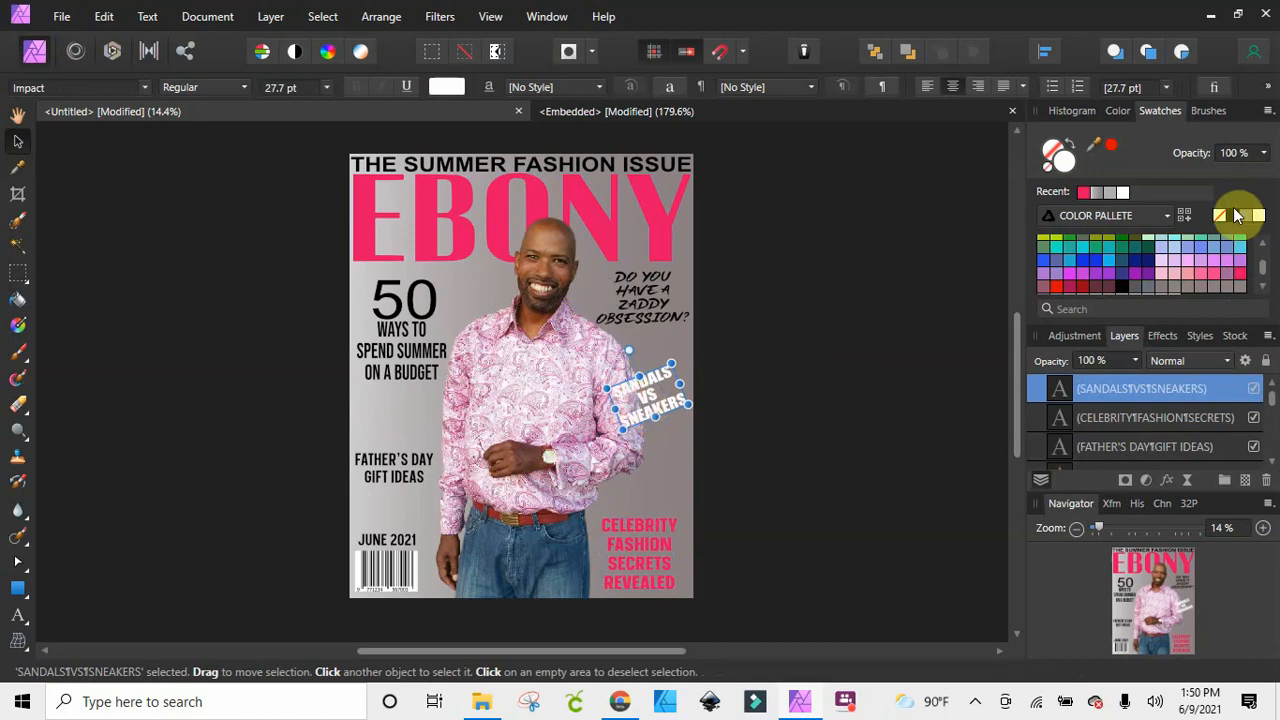
click(1236, 215)
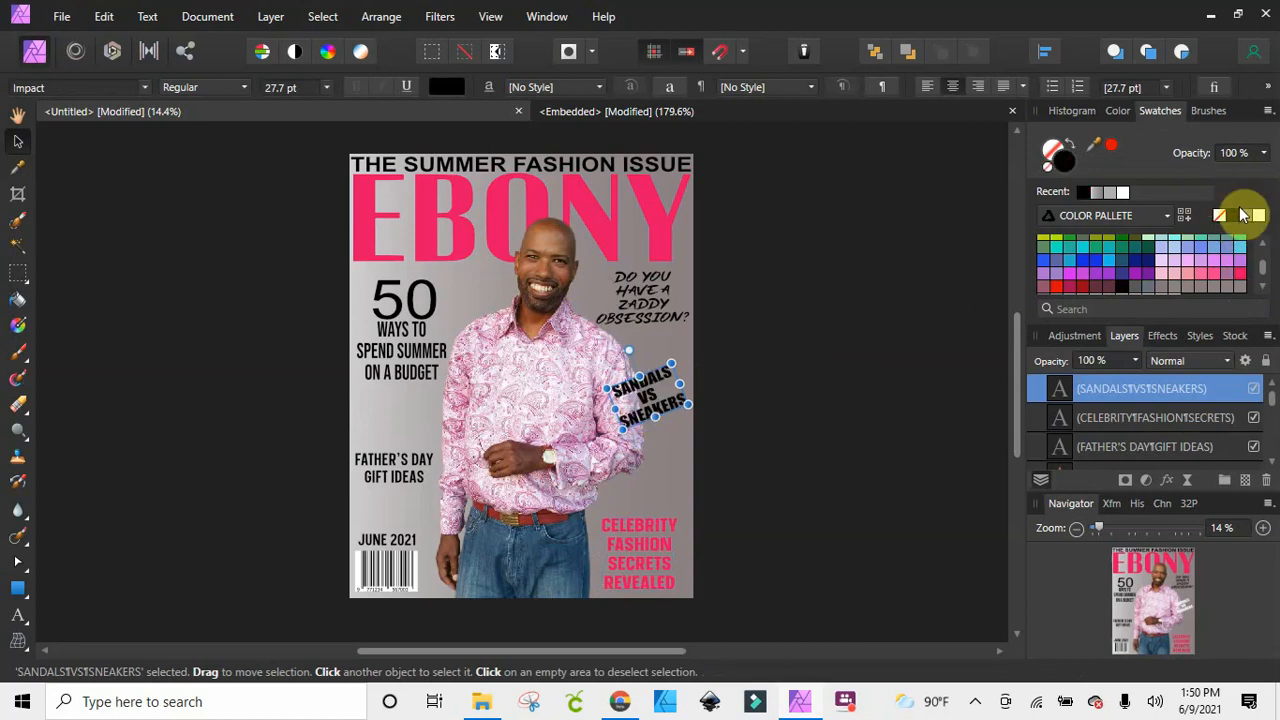
click(635, 552)
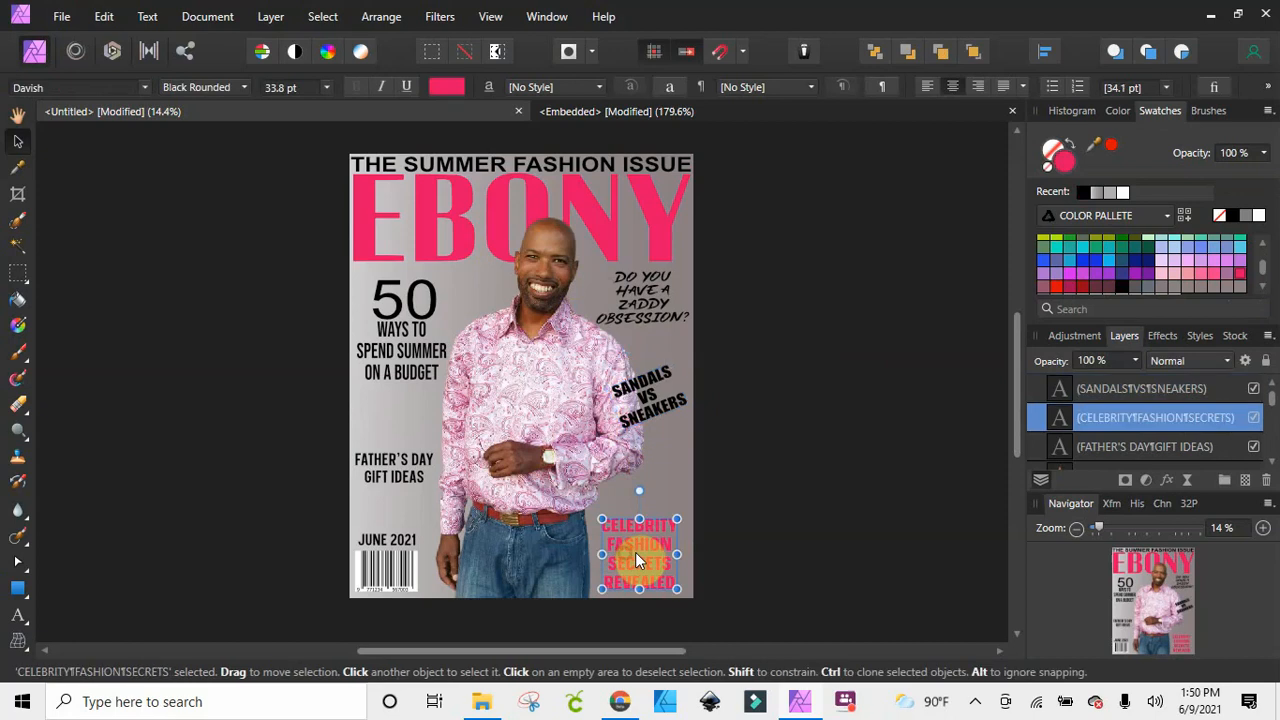
click(1236, 215)
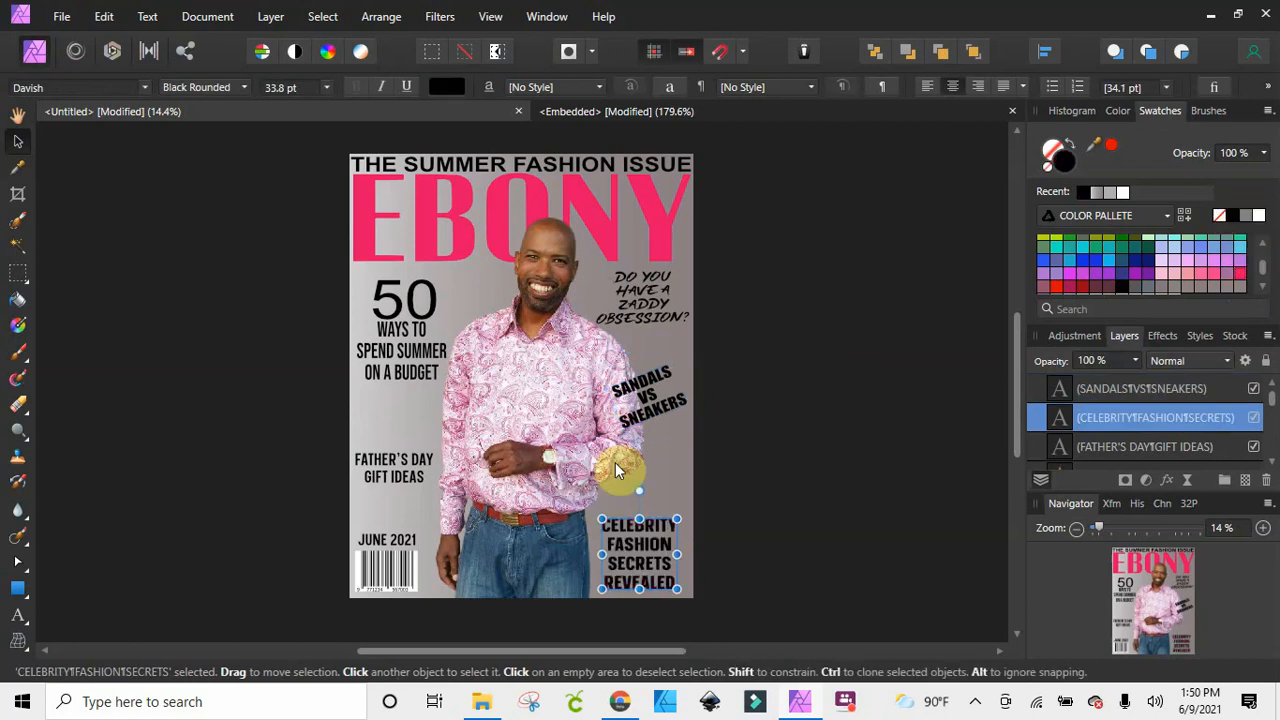
click(745, 400)
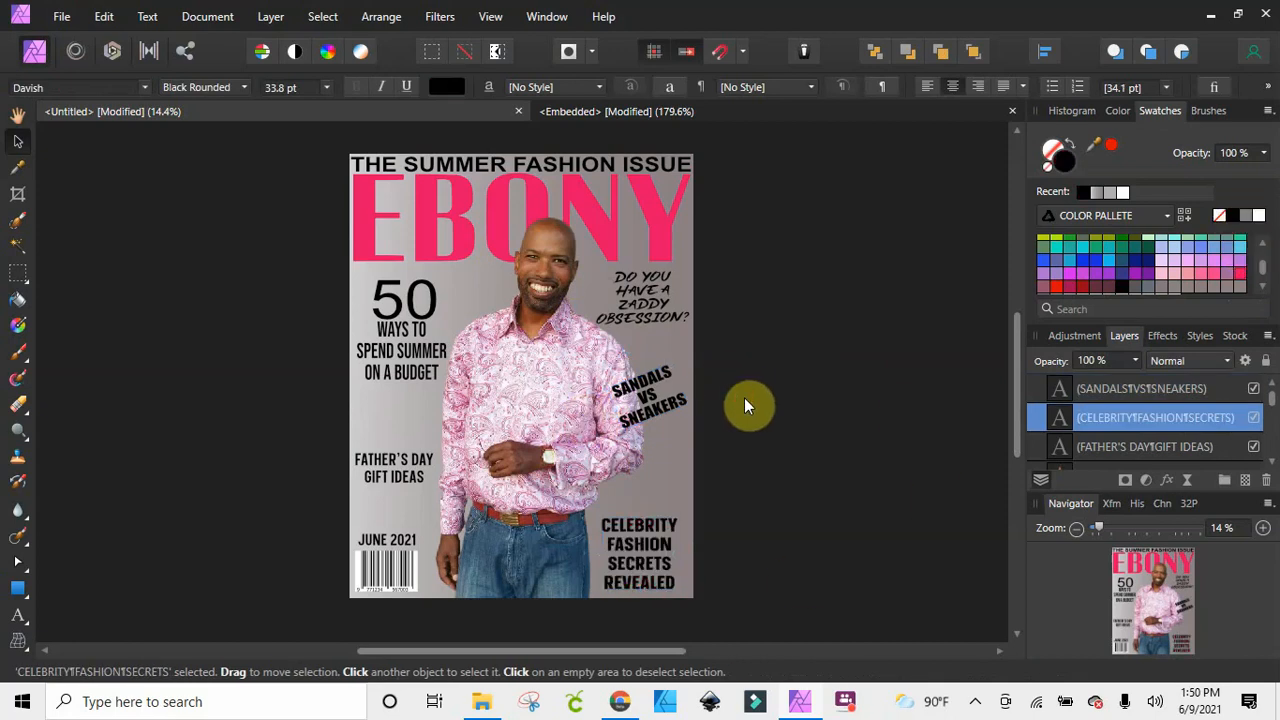
Color the FATHER'S DAY GIFT IDEAS text white and shrink it slightly to about 30.2 pt
click(378, 470)
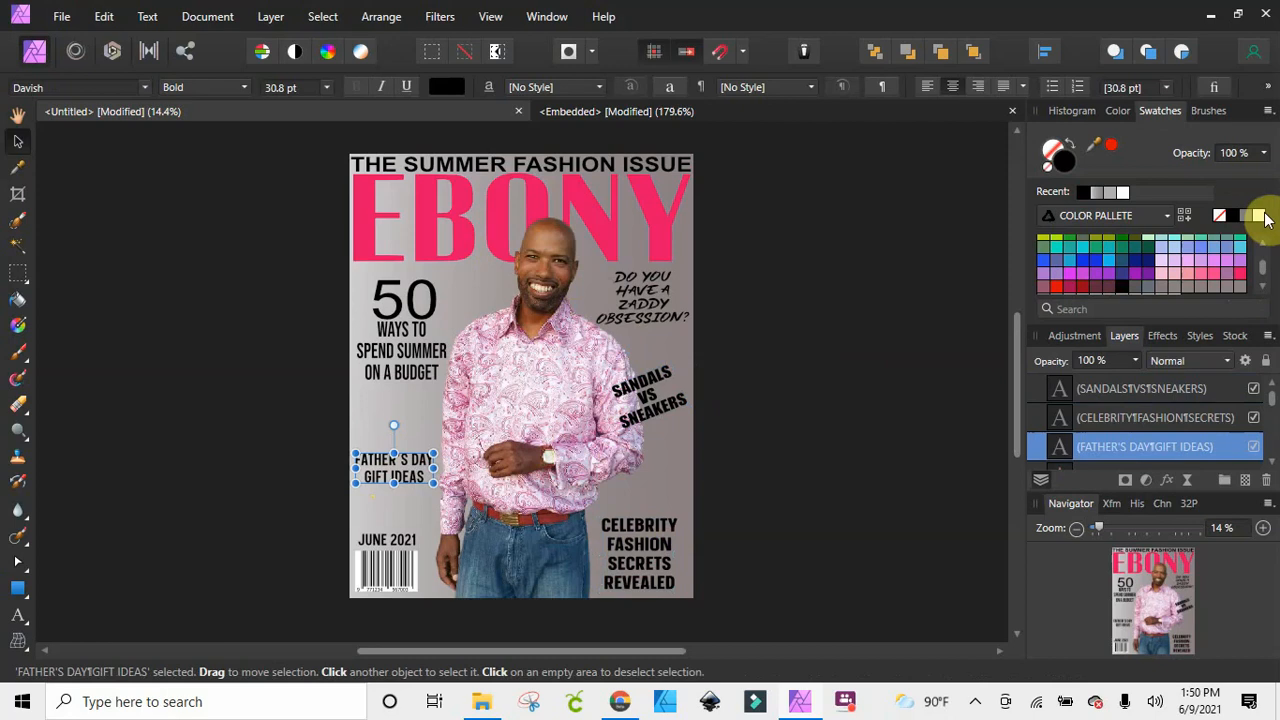
click(1258, 216)
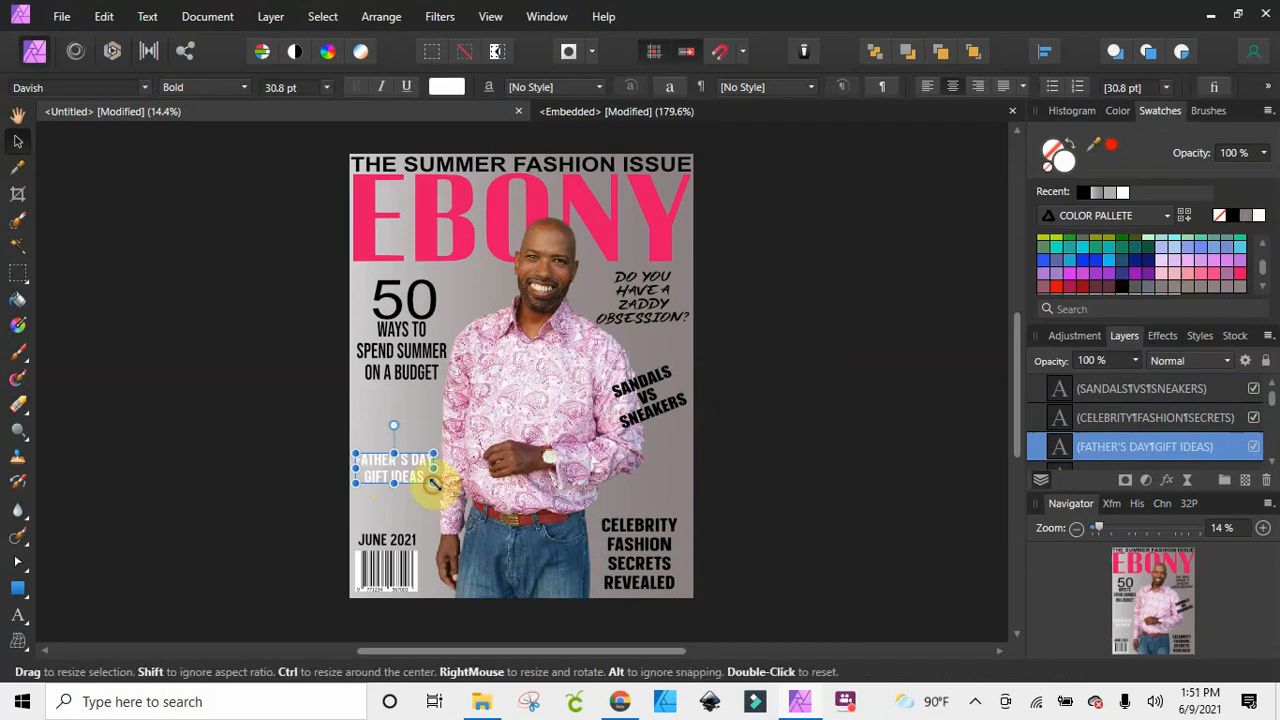
drag(432, 482, 429, 488)
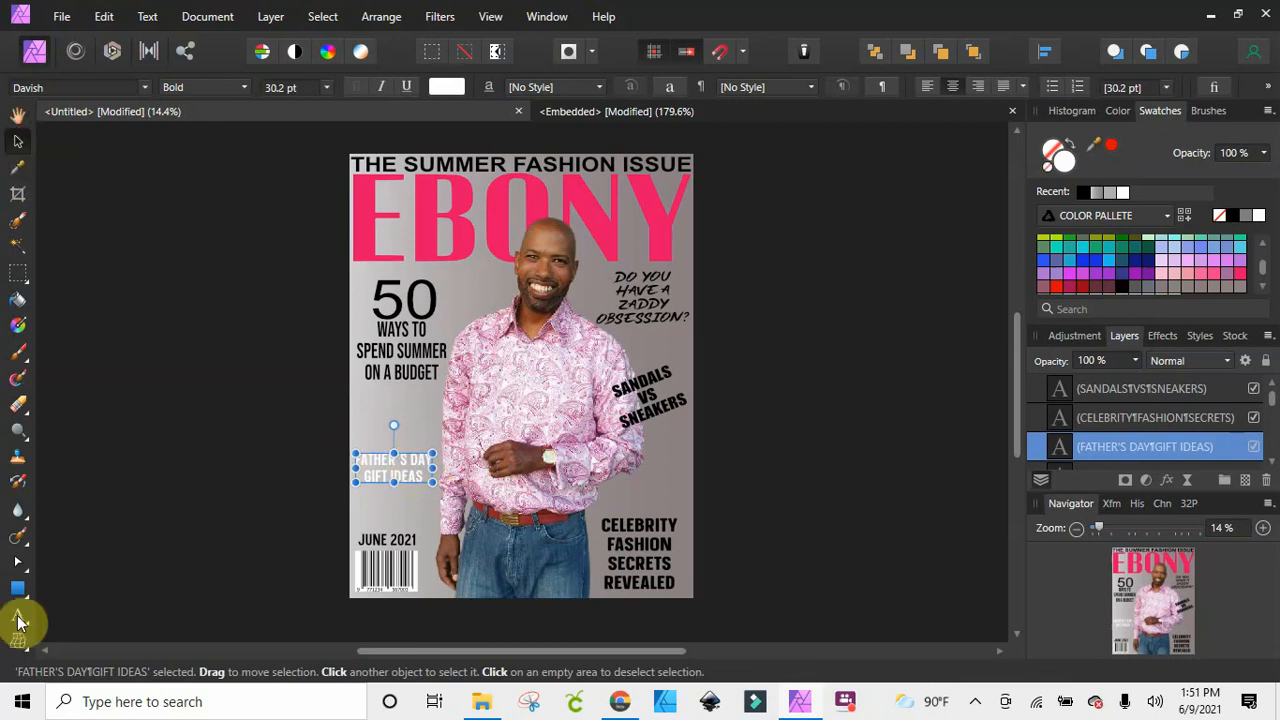
Break the FATHER'S DAY GIFT IDEAS text into four lines, with one word on each
click(18, 618)
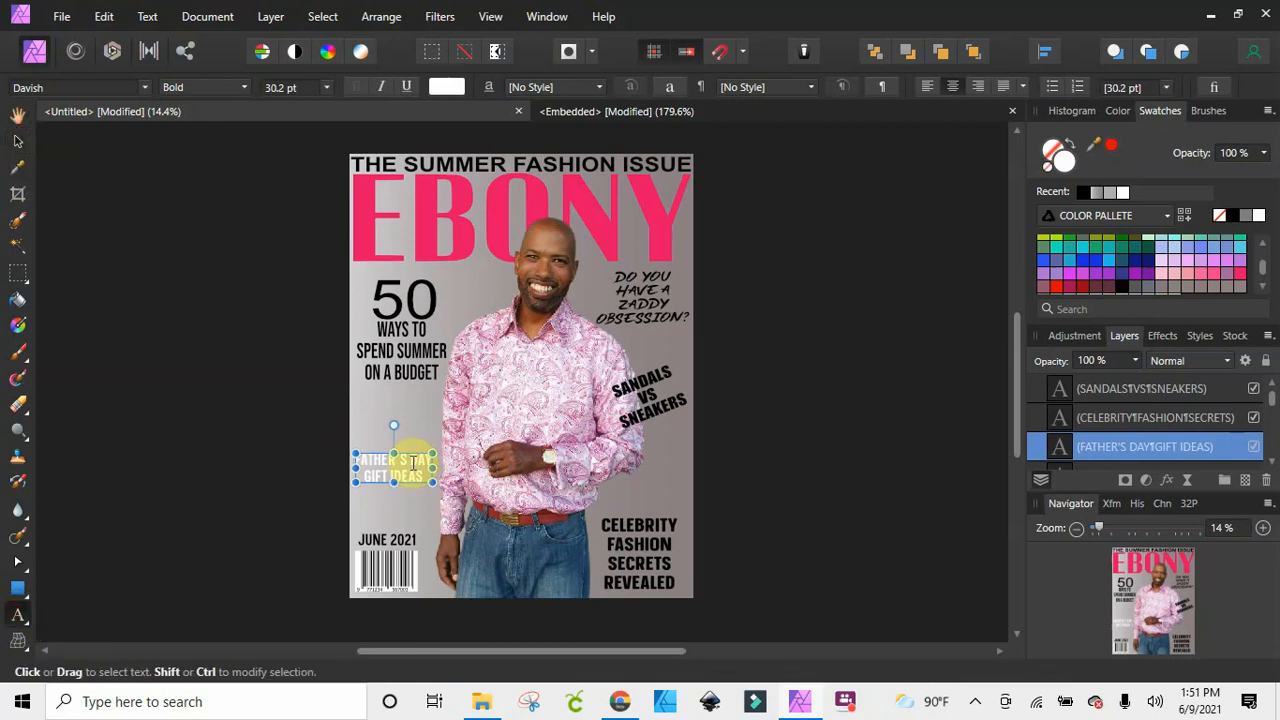
click(411, 457)
key(Return)
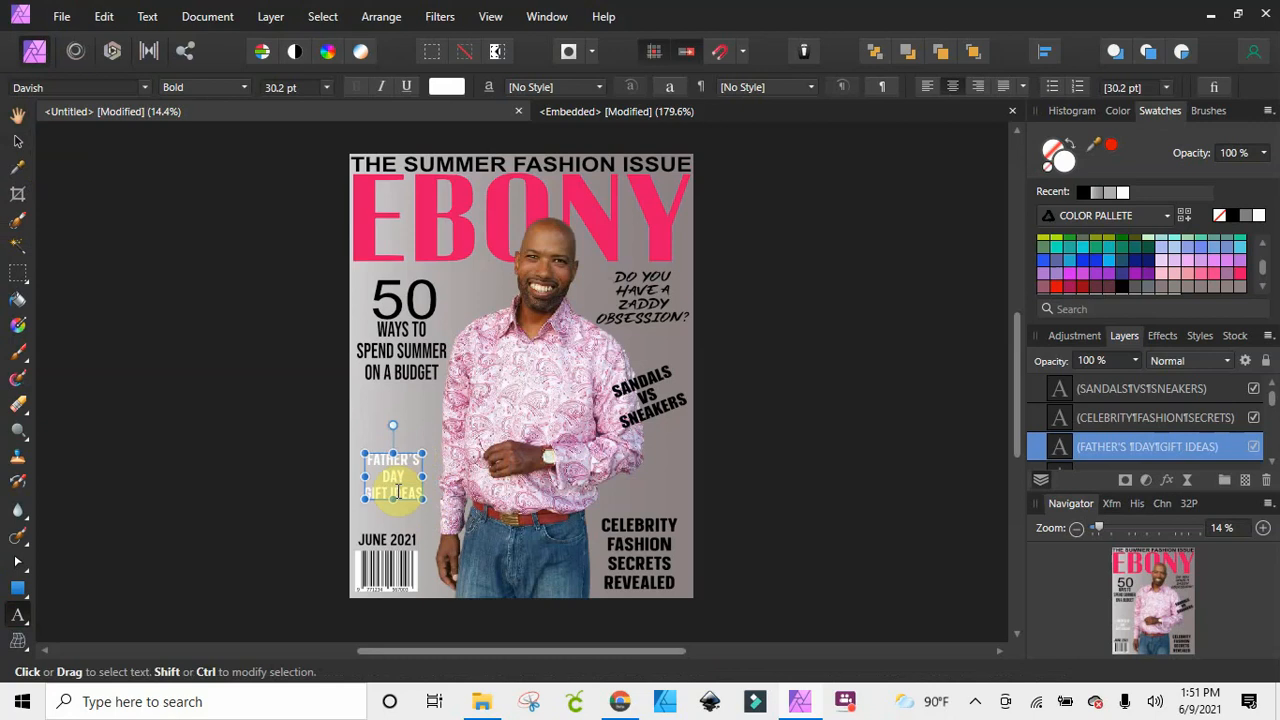
click(392, 492)
key(Return)
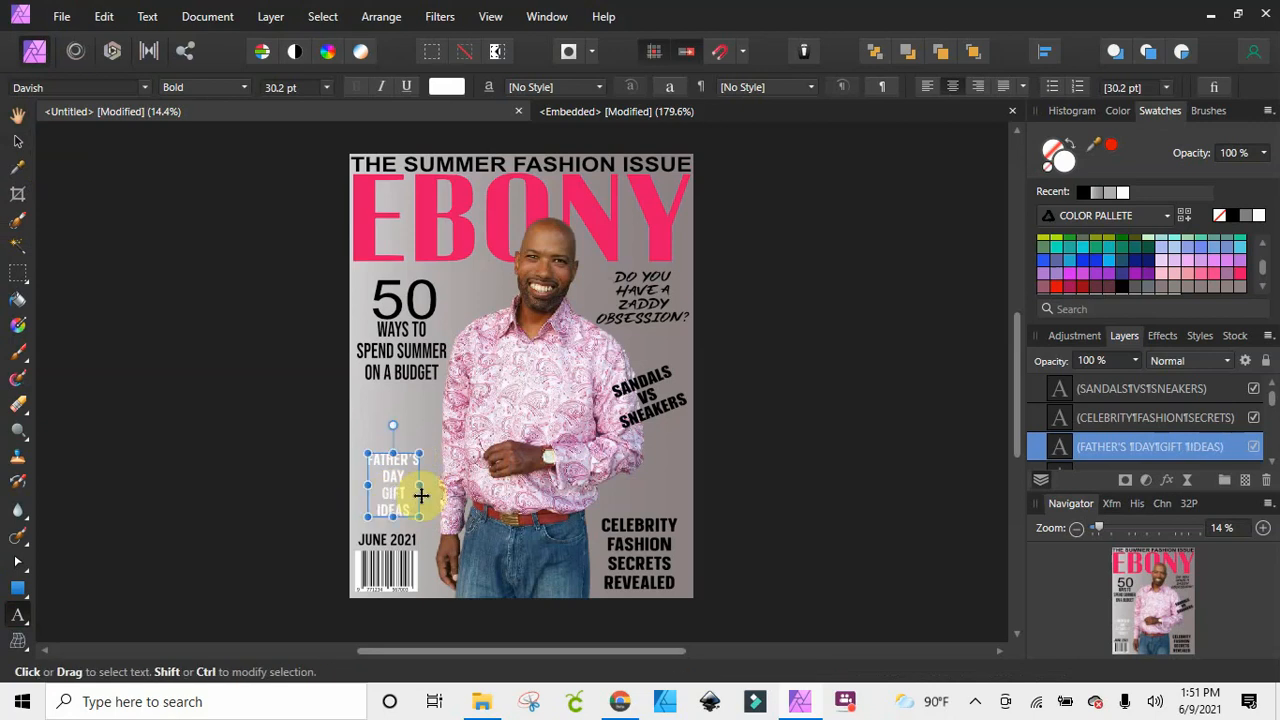
Enlarge the four-line FATHER'S DAY GIFT IDEAS text to about 38.5 pt and raise it above the issue date
click(18, 141)
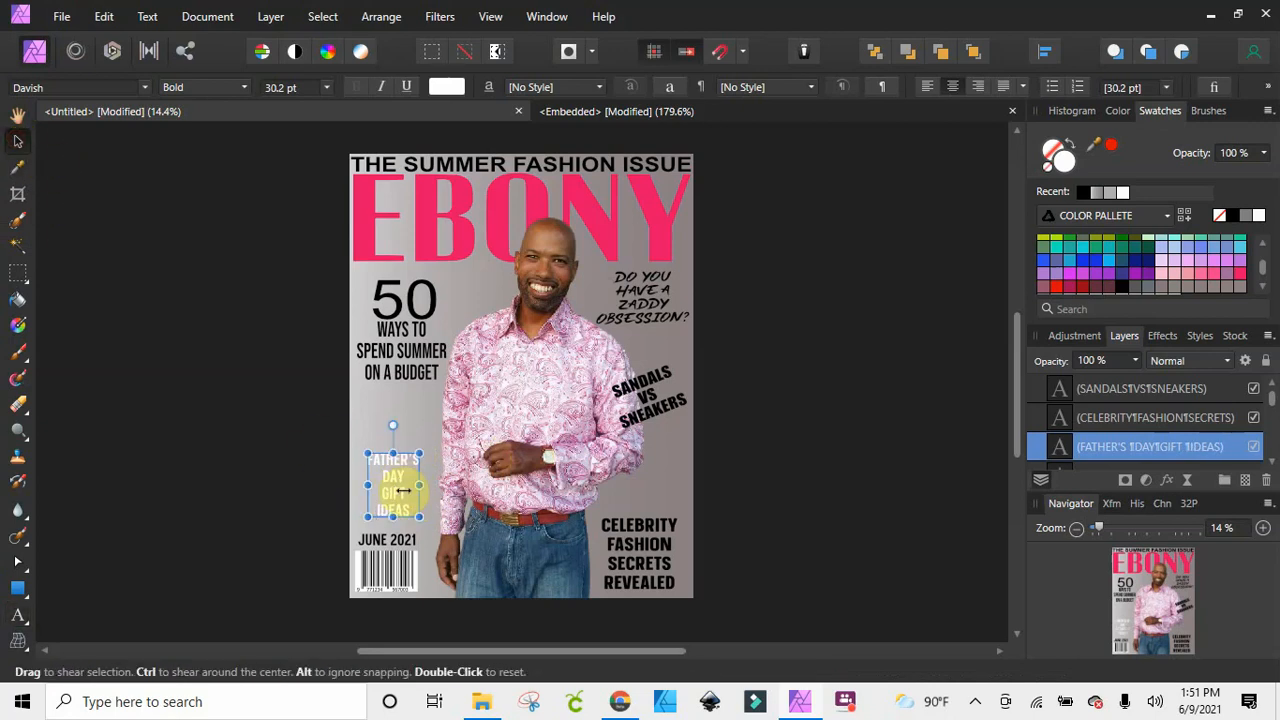
mouse_move(400, 491)
mouse_down()
mouse_move(397, 467)
mouse_move(444, 510)
mouse_move(399, 469)
mouse_up()
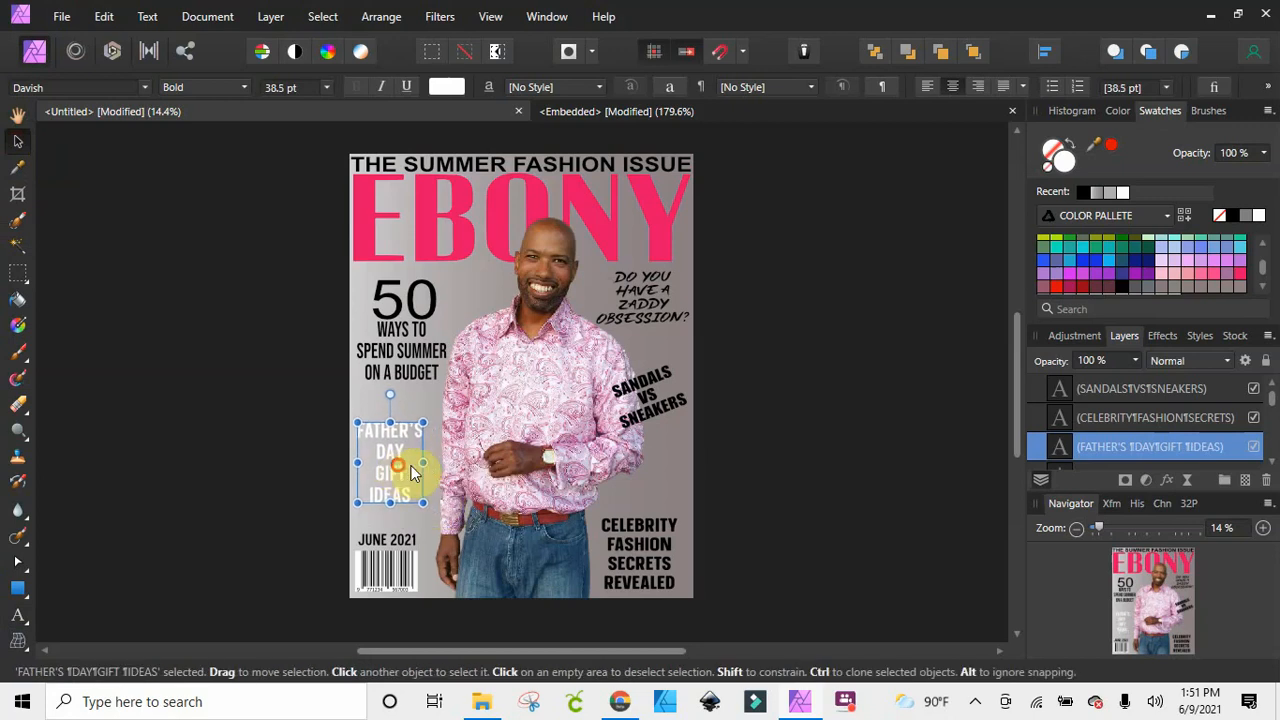
click(825, 472)
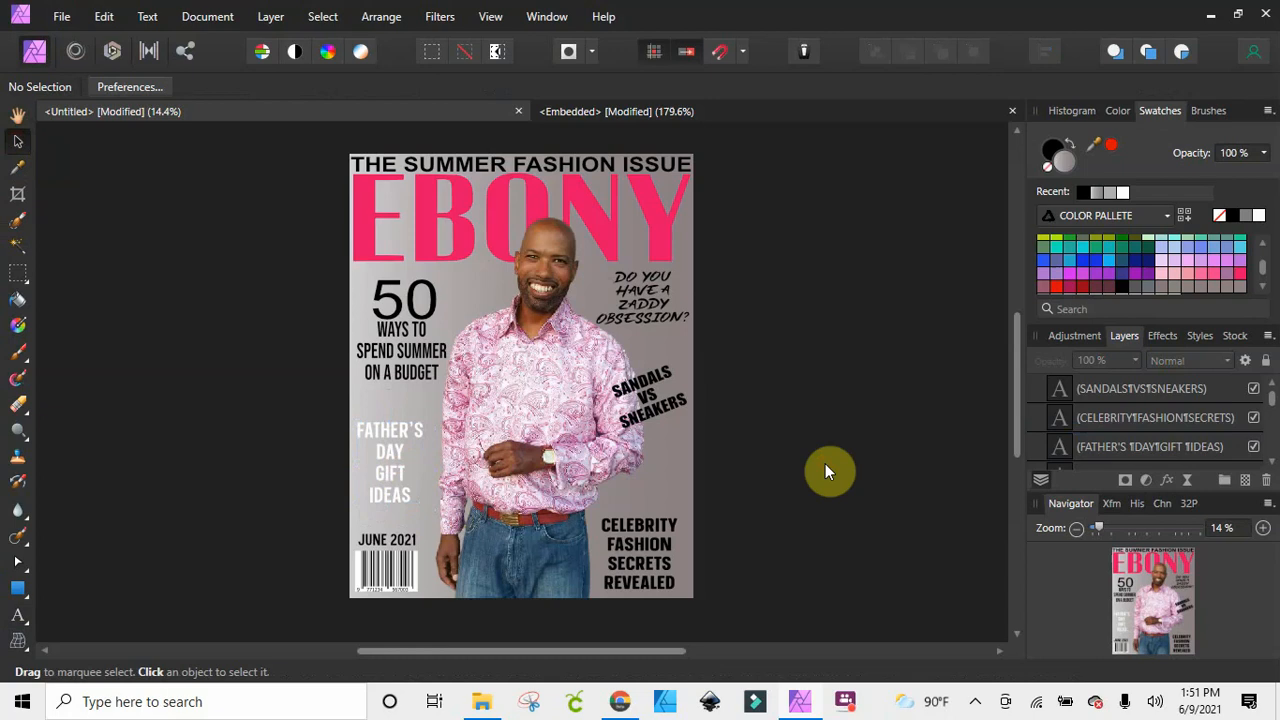
Set the FATHER'S DAY GIFT IDEAS text to the Bold Italic style
click(391, 450)
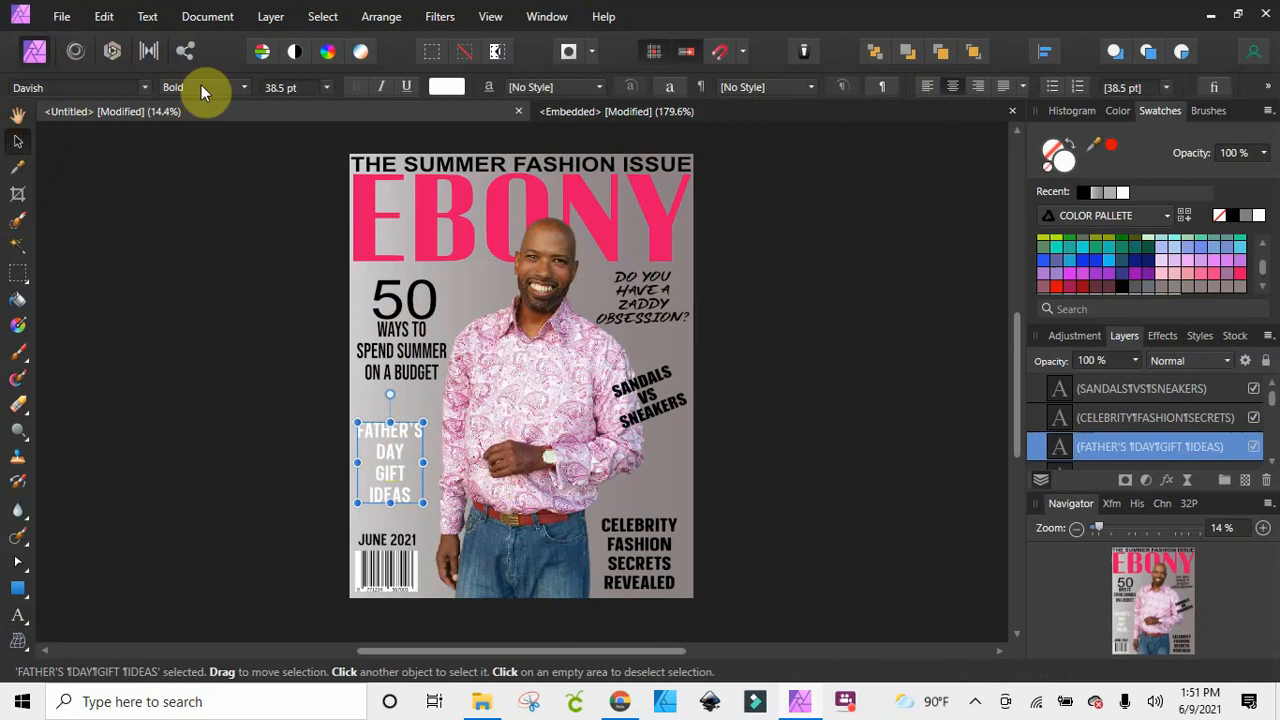
click(242, 87)
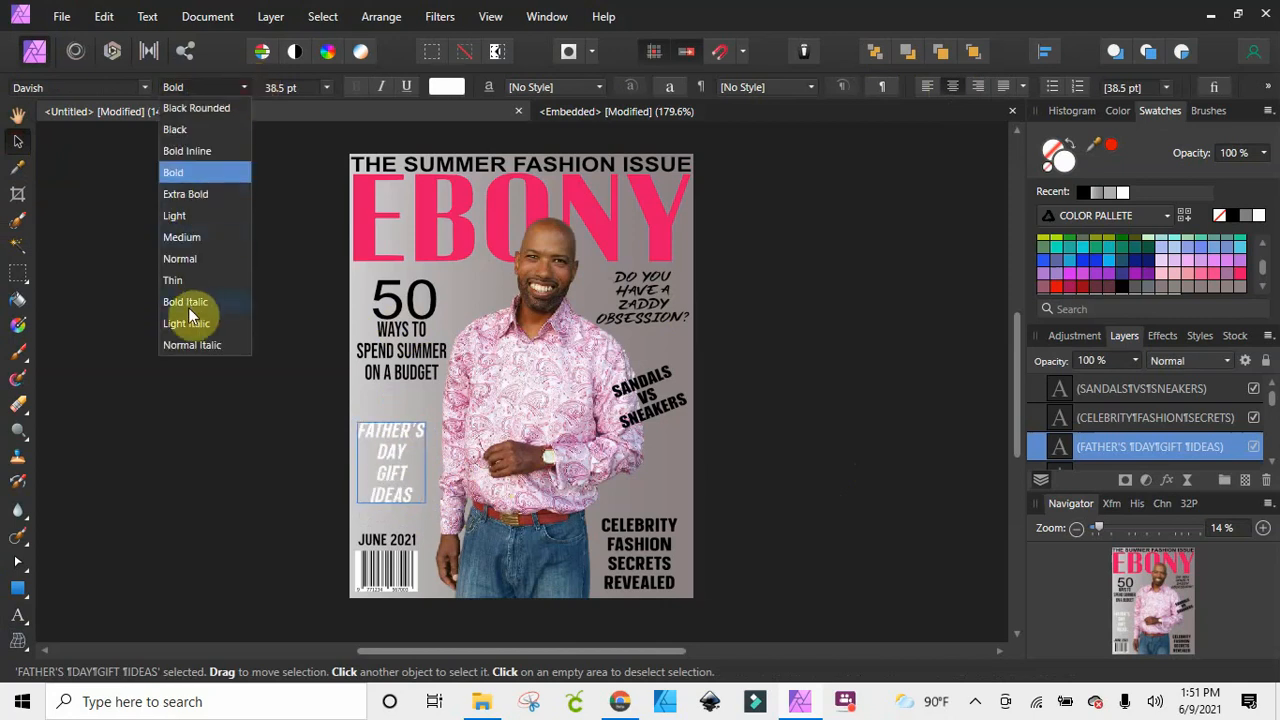
click(192, 311)
click(310, 429)
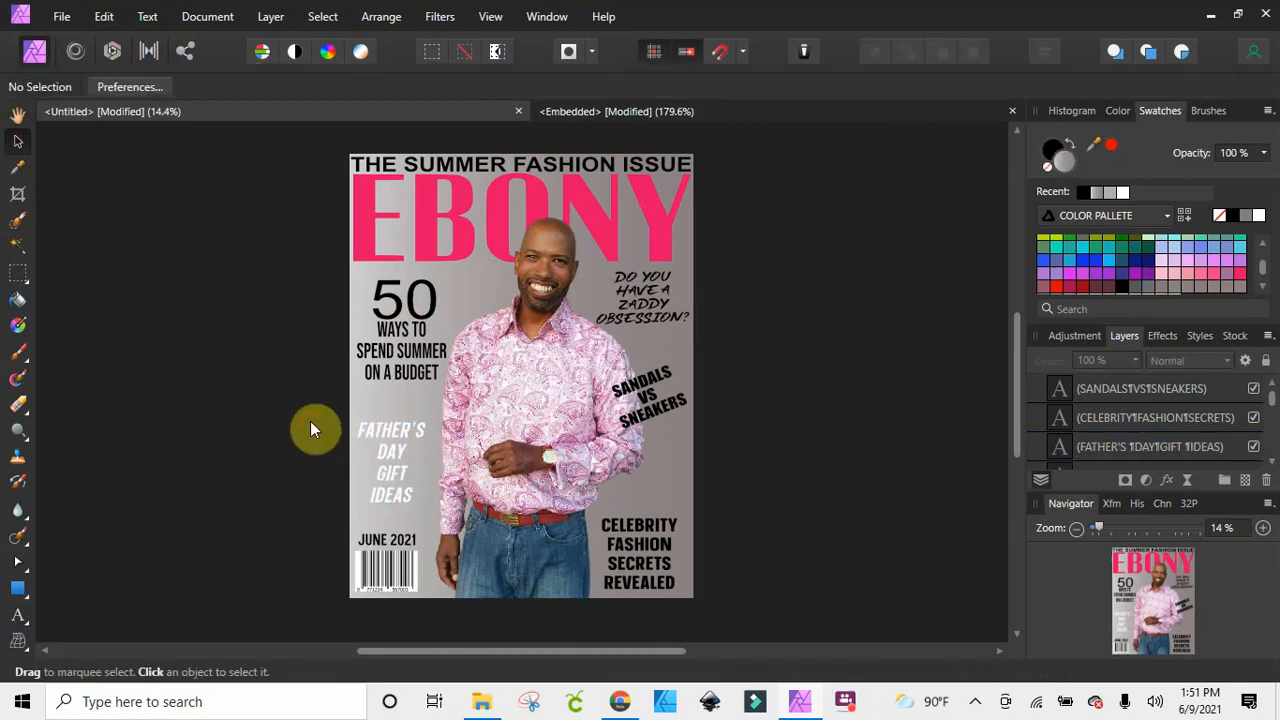
Stretch the FATHER'S DAY GIFT IDEAS text slightly wider and center it between the page edge and the sleeve
click(405, 475)
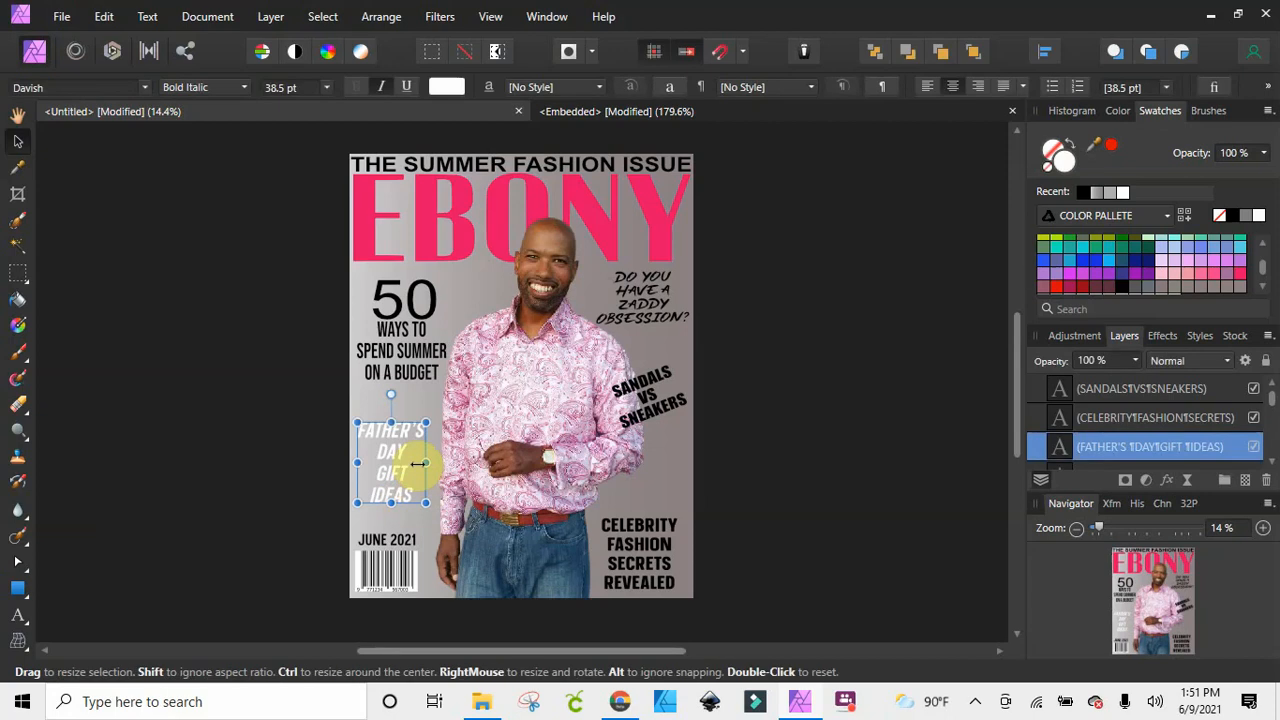
drag(424, 461, 384, 490)
click(306, 466)
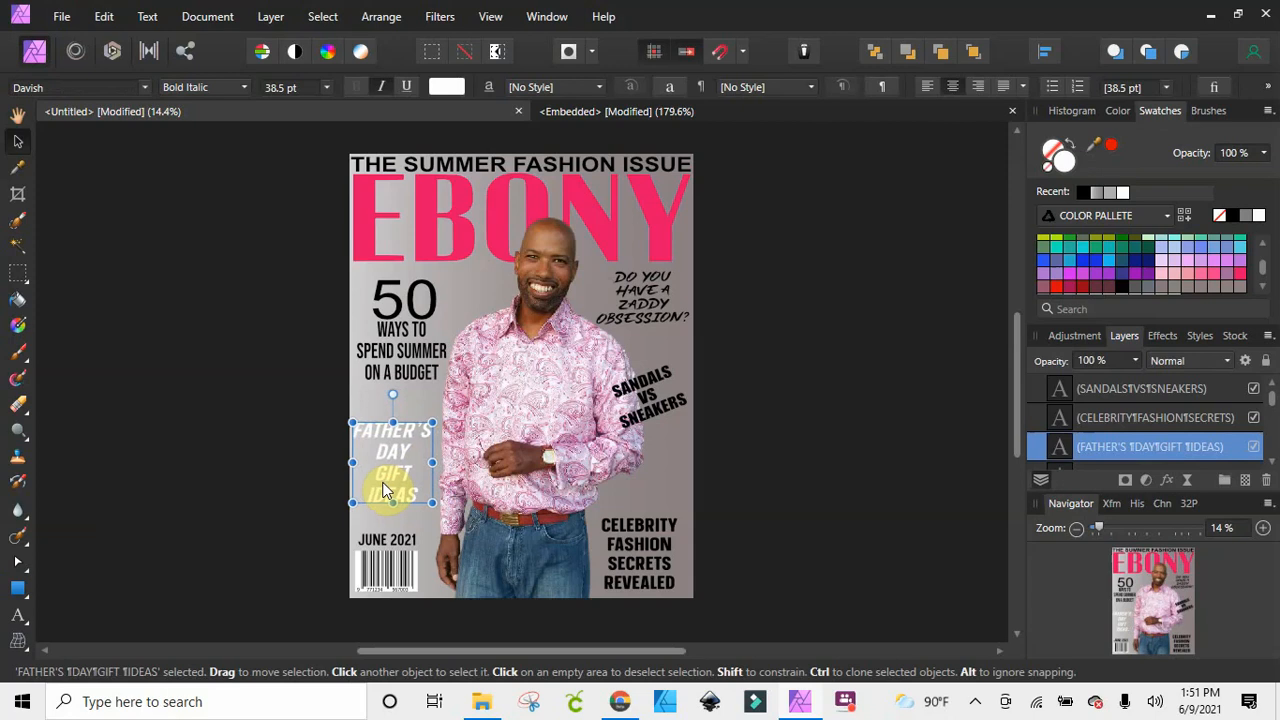
click(868, 413)
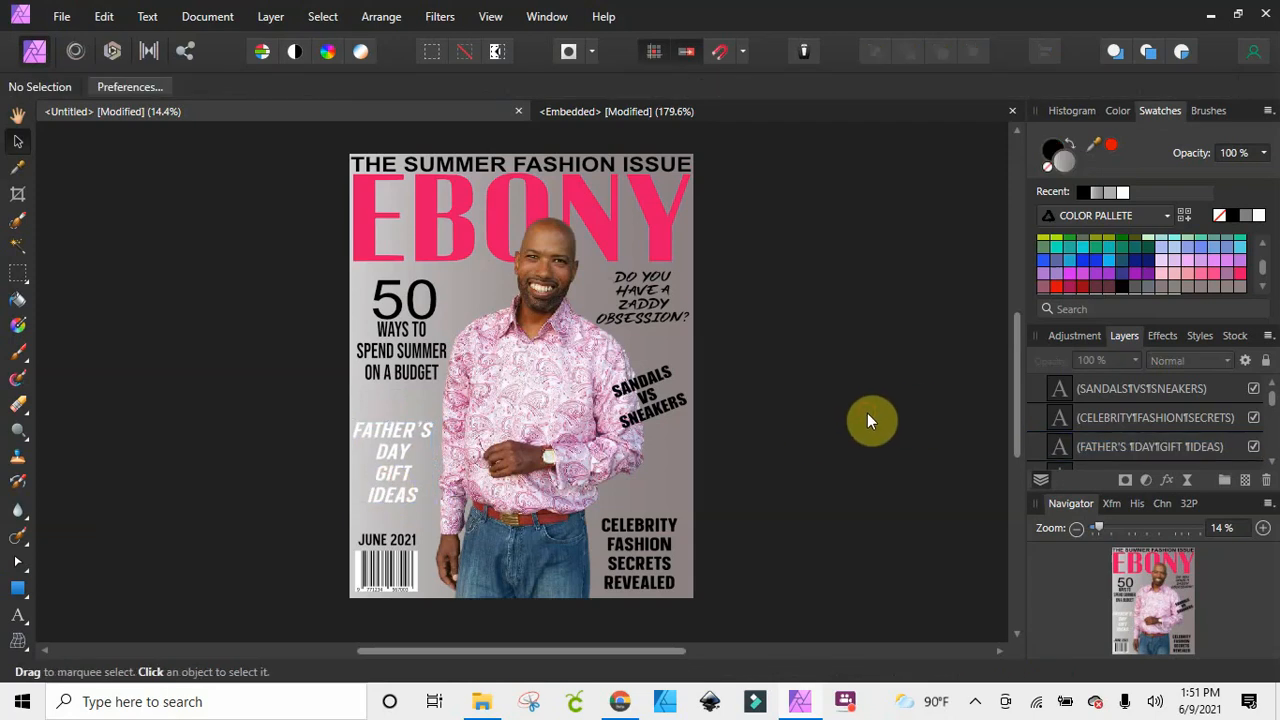
Shift the gradient background rectangle slightly downward while keeping the page fully covered
click(558, 380)
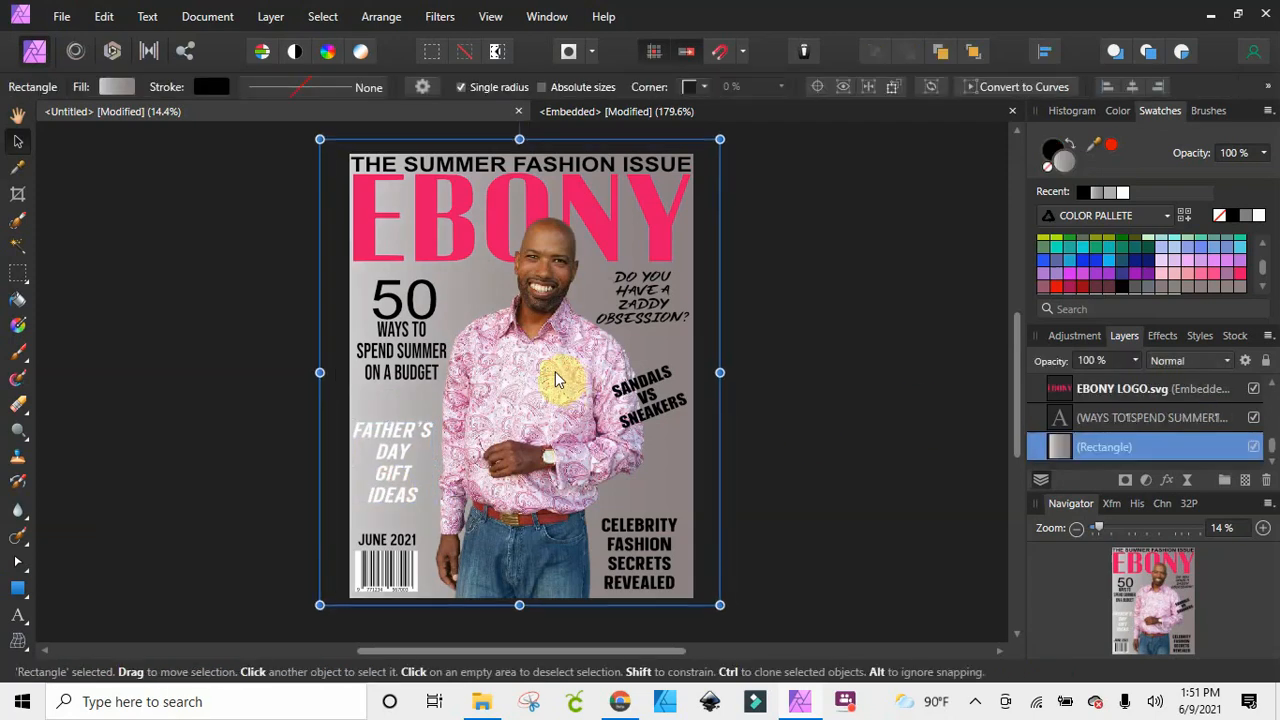
drag(555, 372, 555, 377)
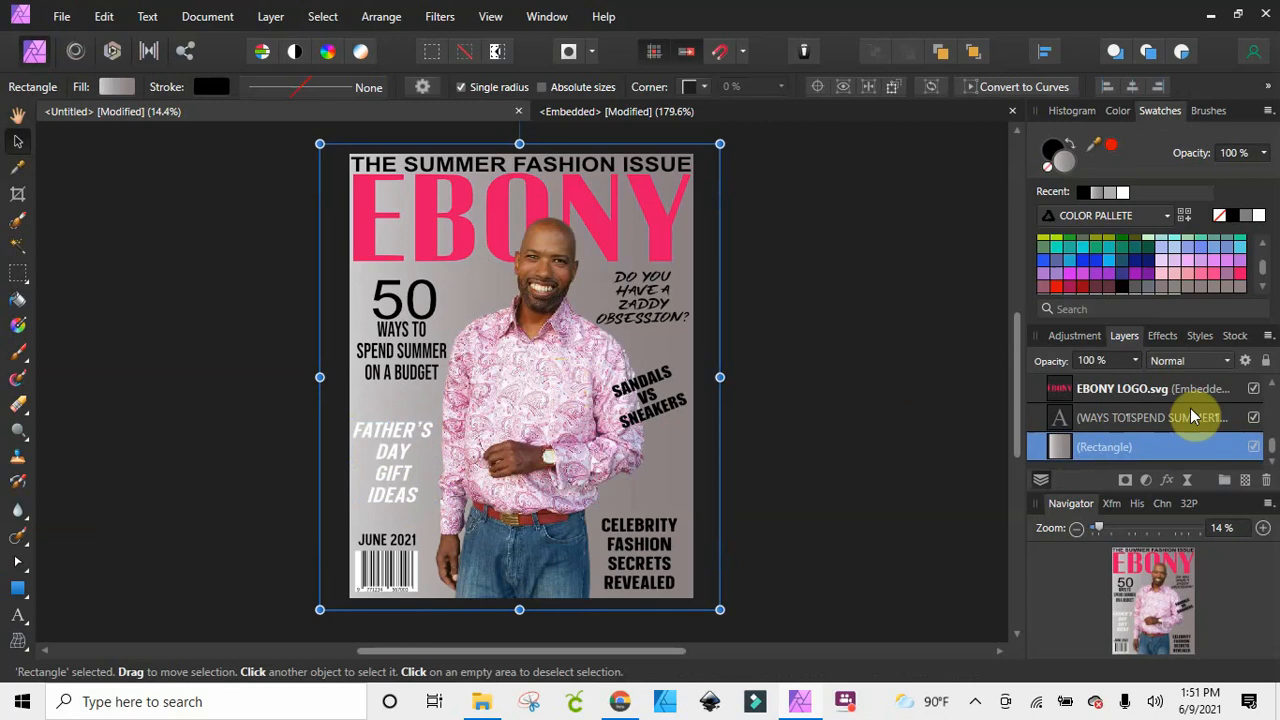
scroll(1190, 417, up, 5)
scroll(1185, 425, down, 5)
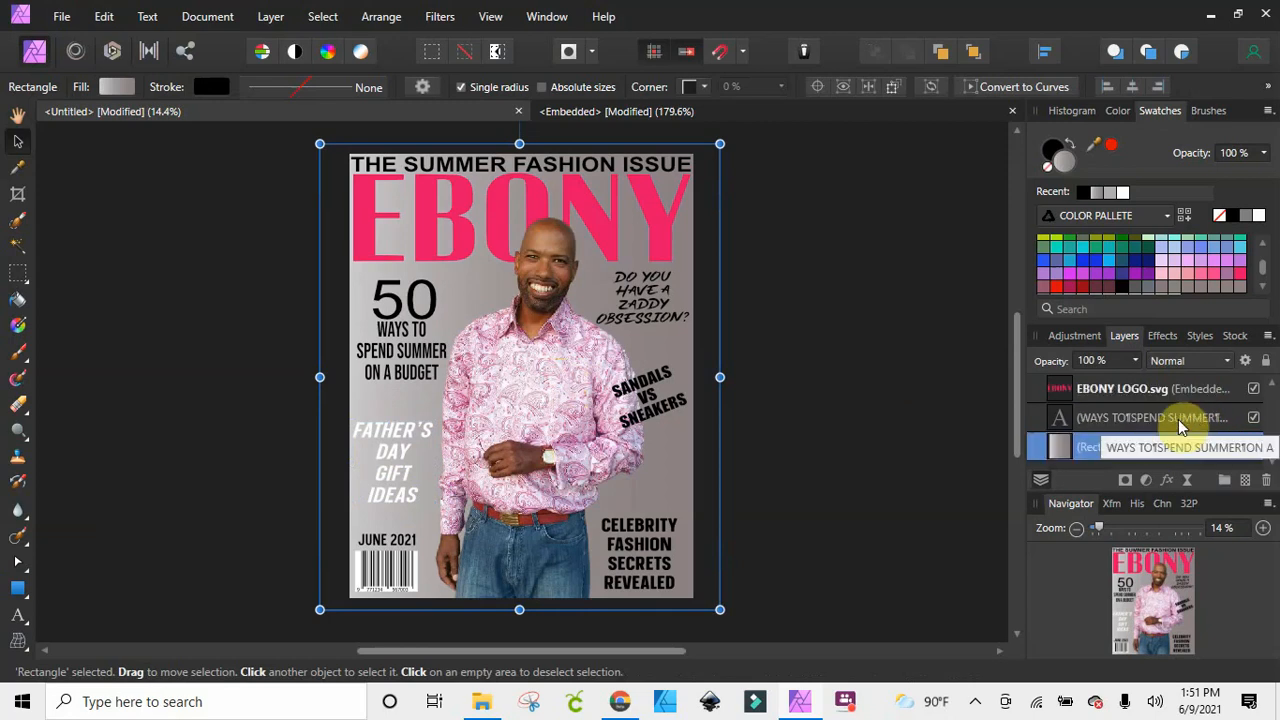